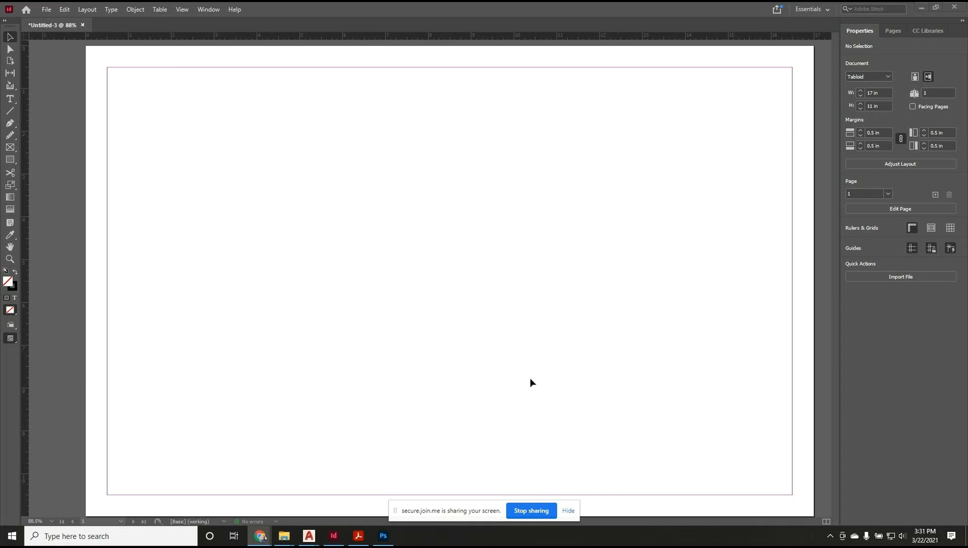
{"action": "left_click", "coordinate": [568, 510]}
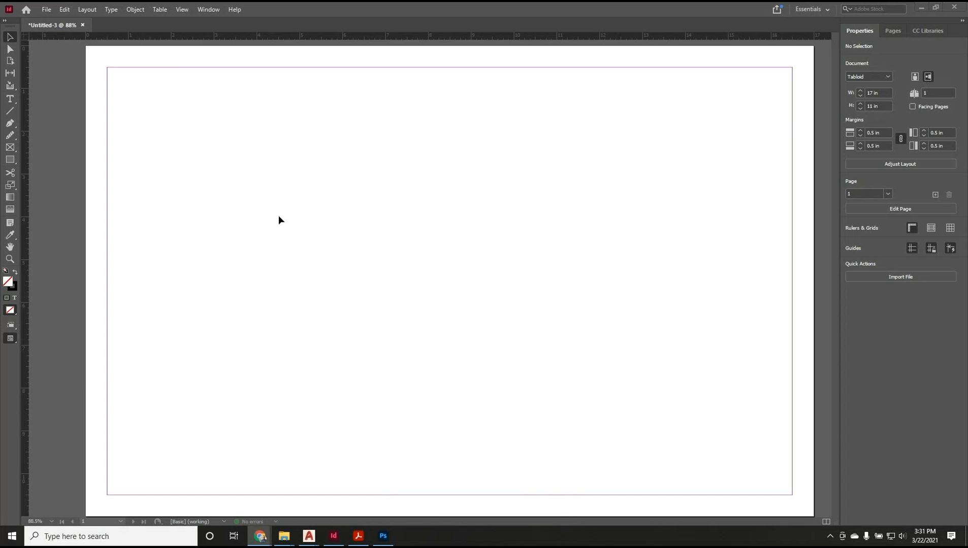
{"action": "left_click", "coordinate": [325, 169]}
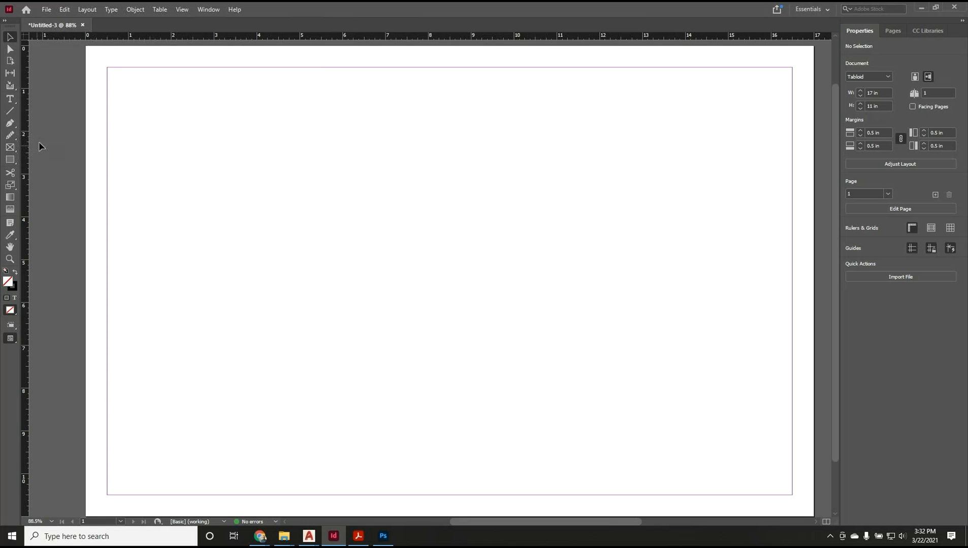
{"action": "left_click", "coordinate": [183, 10]}
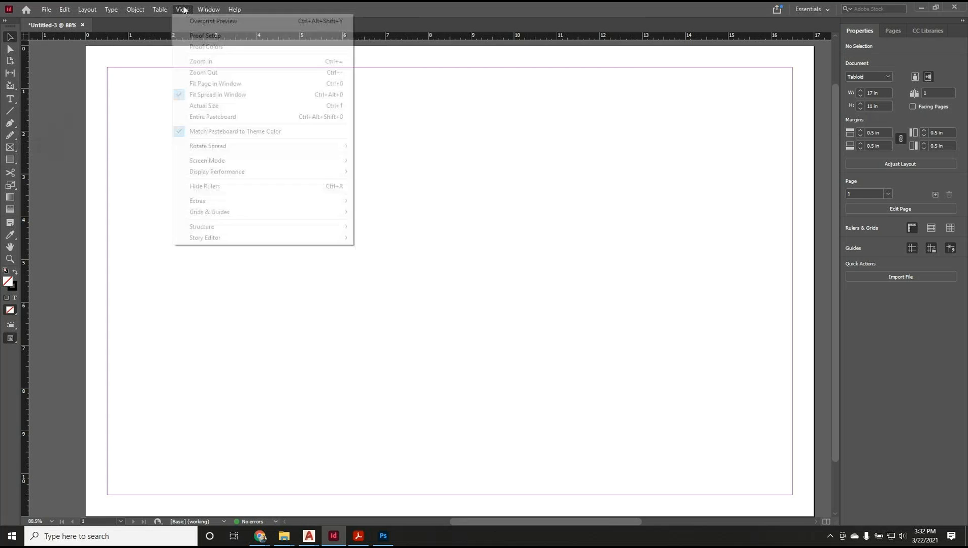
{"action": "mouse_move", "coordinate": [206, 10]}
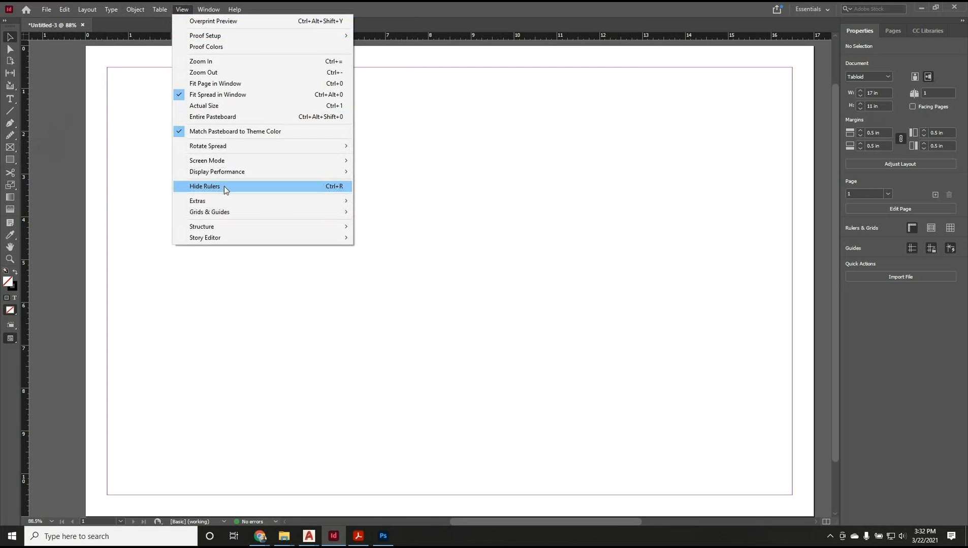
{"action": "left_click", "coordinate": [407, 34]}
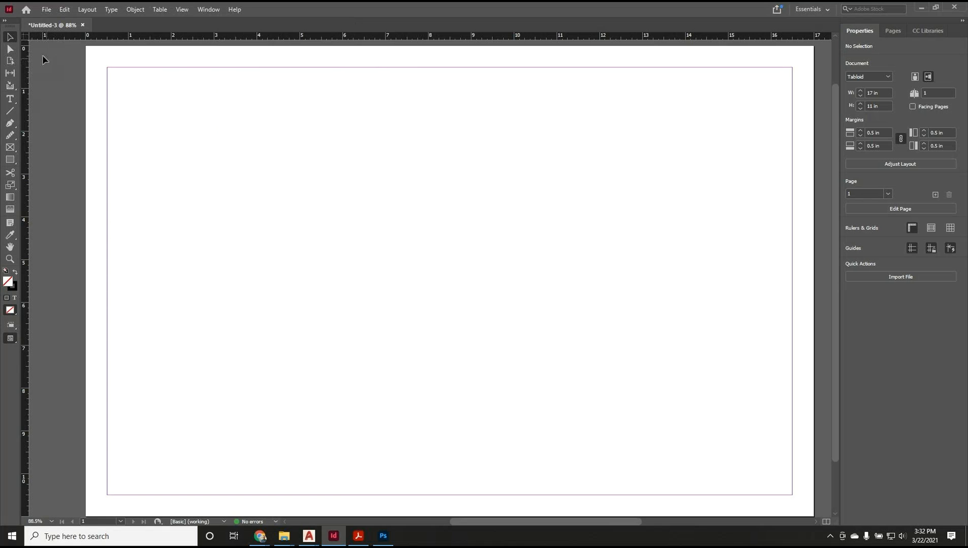
{"action": "right_click", "coordinate": [24, 37]}
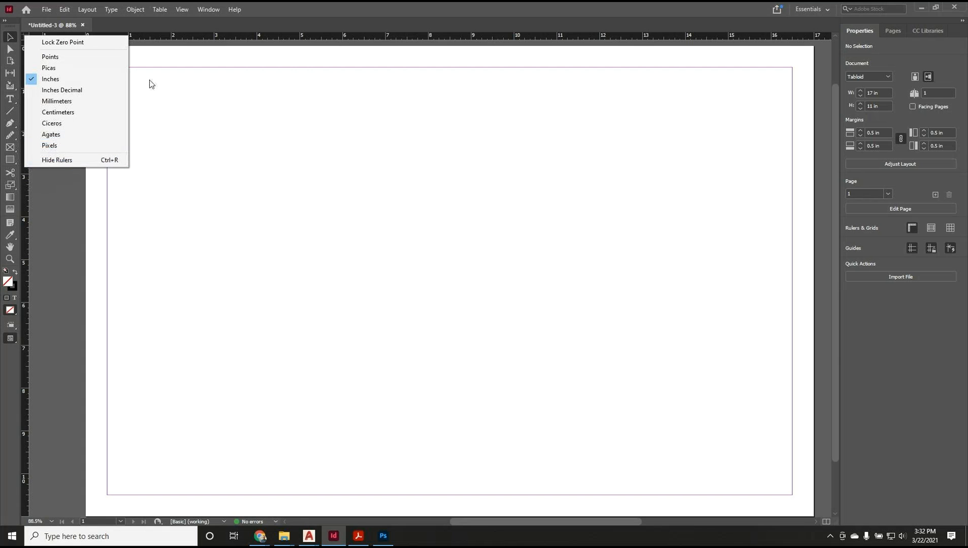
{"action": "left_click", "coordinate": [263, 64]}
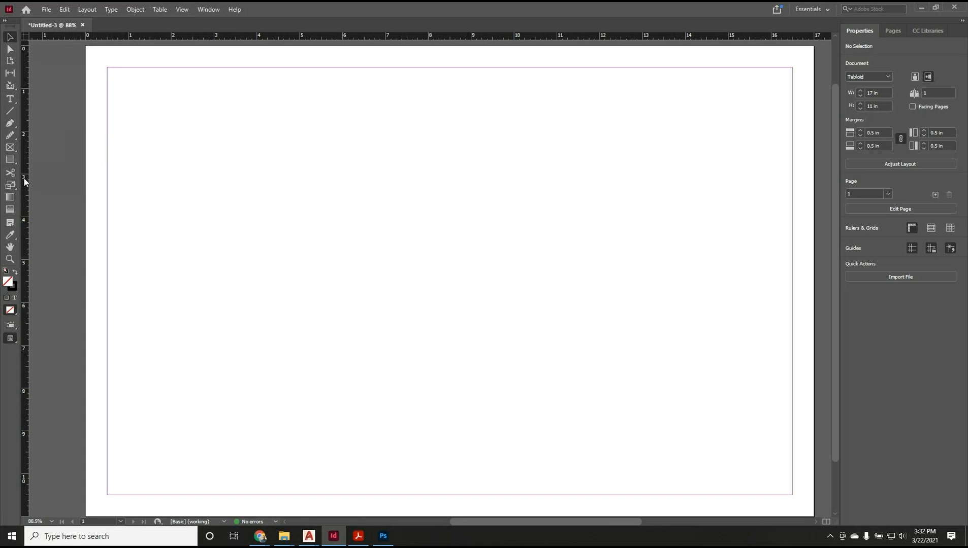
Add a vertical ruler guide to the page and set its X position to 8.5 in.
{"action": "left_click_drag", "start_coordinate": [23, 171], "coordinate": [437, 162]}
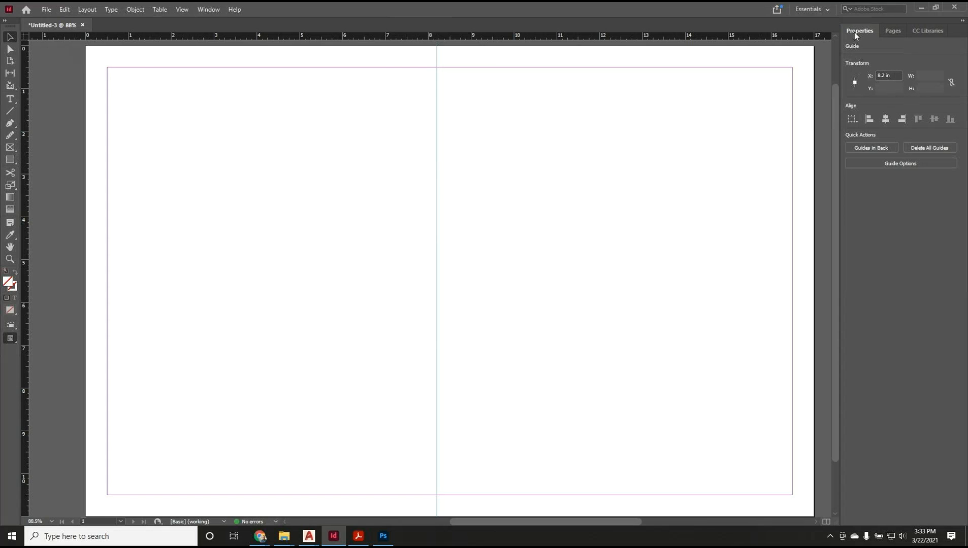
{"action": "double_click", "coordinate": [881, 75]}
{"action": "type", "text": "8.5"}
{"action": "key", "text": "Return"}
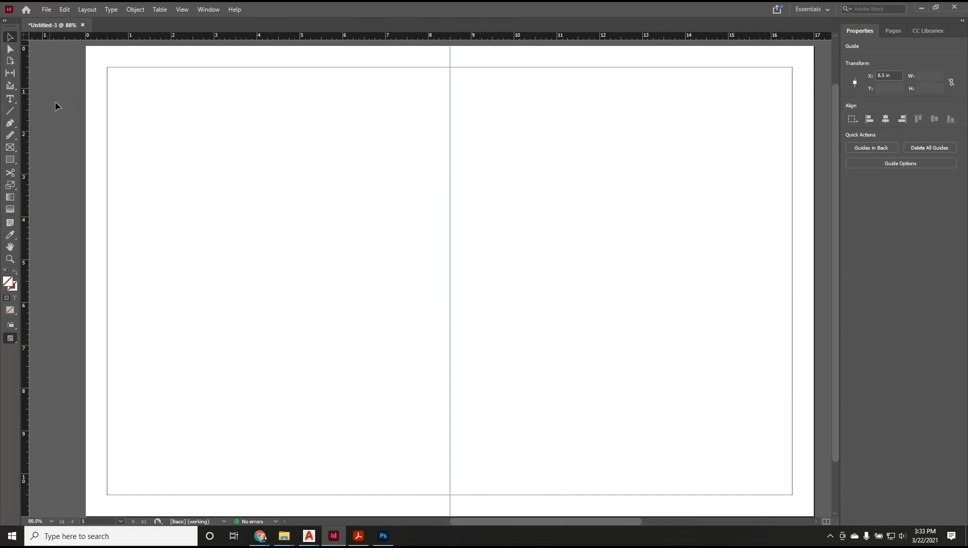
{"action": "scroll", "coordinate": [54, 154], "scroll_direction": "down", "scroll_amount": 1}
{"action": "scroll", "coordinate": [55, 154], "scroll_direction": "up", "scroll_amount": 1}
{"action": "scroll", "coordinate": [55, 153], "scroll_direction": "up", "scroll_amount": 1}
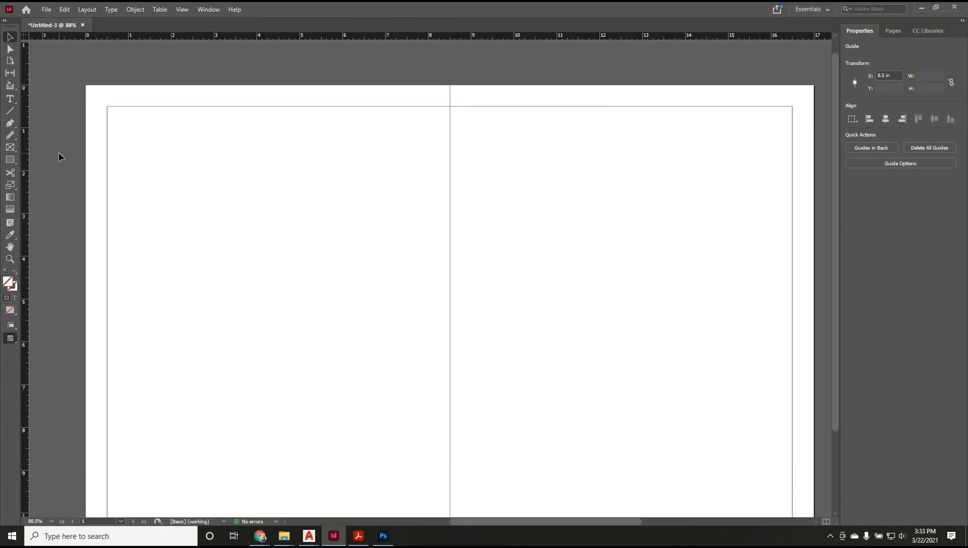
{"action": "left_click_drag", "start_coordinate": [23, 122], "coordinate": [427, 67]}
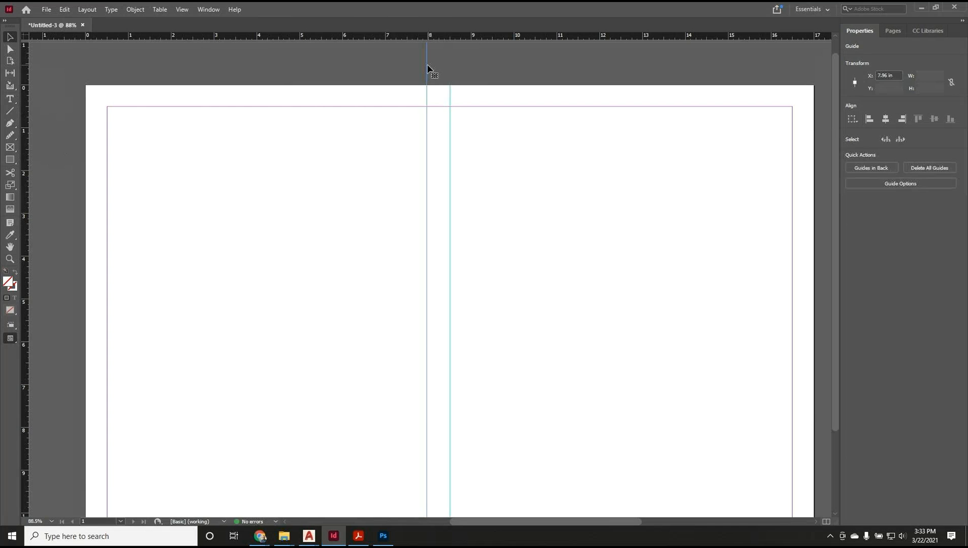
{"action": "key", "text": "Delete"}
{"action": "left_click", "coordinate": [440, 70]}
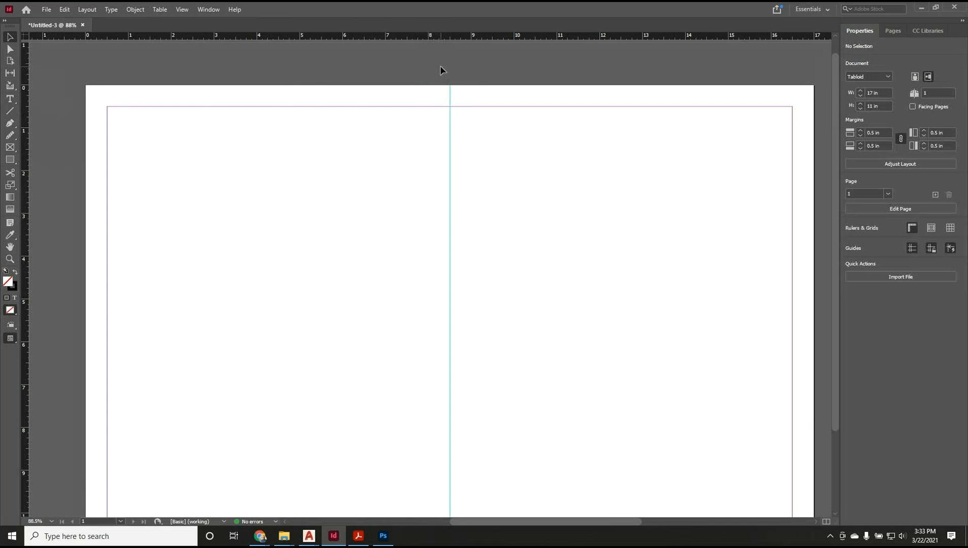
{"action": "mouse_move", "coordinate": [23, 129]}
{"action": "left_mouse_down"}
{"action": "mouse_move", "coordinate": [284, 139]}
{"action": "mouse_move", "coordinate": [297, 58]}
{"action": "mouse_move", "coordinate": [100, 71]}
{"action": "mouse_move", "coordinate": [79, 48]}
{"action": "mouse_move", "coordinate": [56, 78]}
{"action": "mouse_move", "coordinate": [203, 60]}
{"action": "mouse_move", "coordinate": [207, 131]}
{"action": "mouse_move", "coordinate": [25, 147]}
{"action": "left_mouse_up"}
Add a second vertical guide that extends across the pasteboard, just right of the centre guide, at about 8.96 in.
{"action": "left_click_drag", "start_coordinate": [24, 66], "coordinate": [465, 63]}
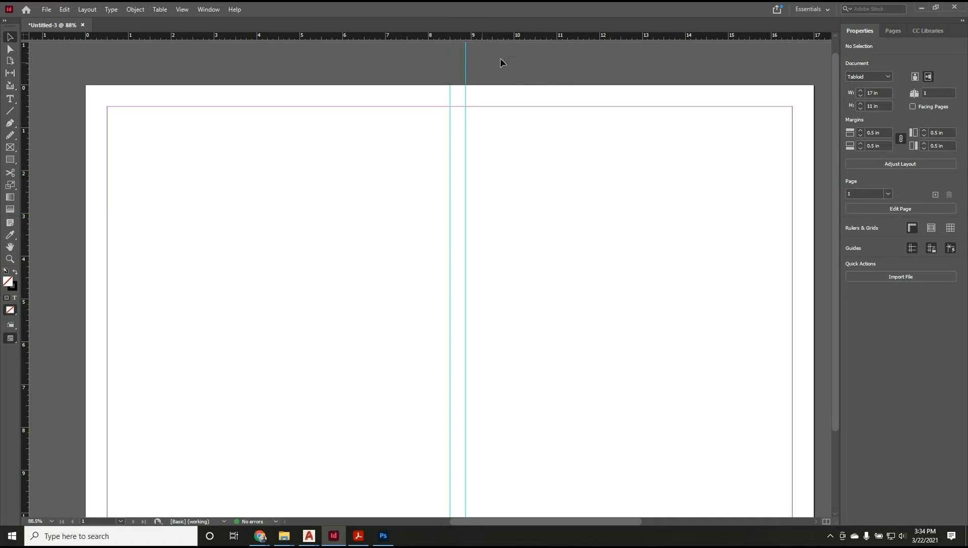
{"action": "left_click_drag", "start_coordinate": [463, 65], "coordinate": [463, 64]}
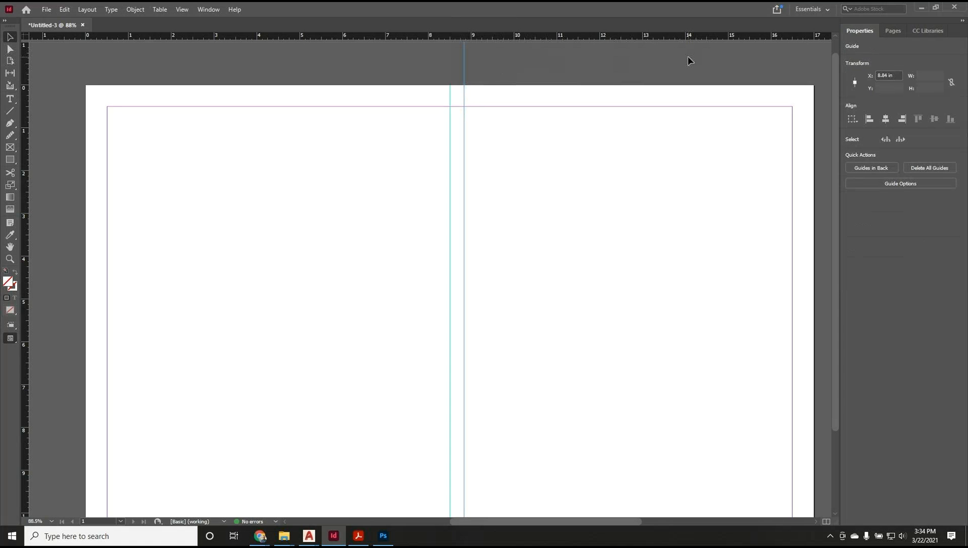
{"action": "double_click", "coordinate": [882, 75]}
{"action": "left_click", "coordinate": [473, 70]}
{"action": "left_click_drag", "start_coordinate": [464, 69], "coordinate": [471, 68]}
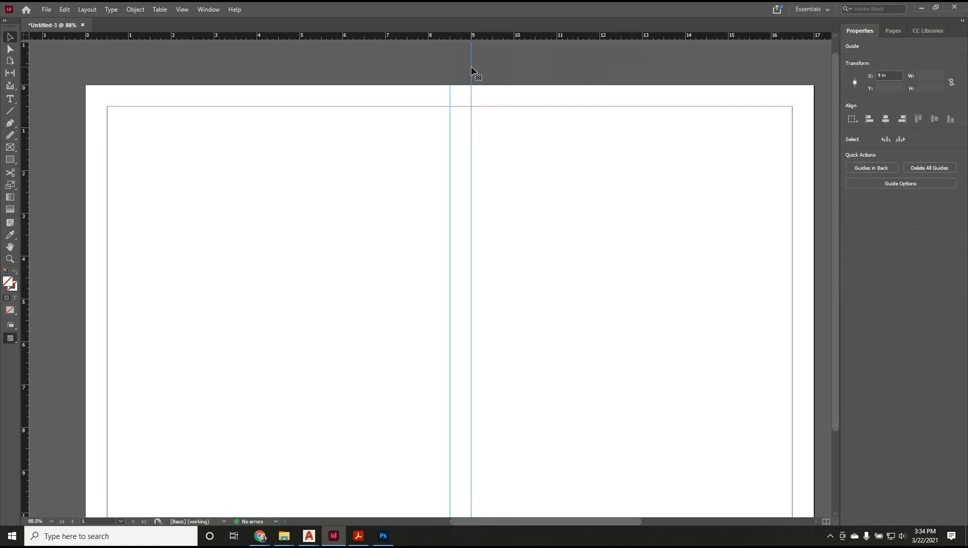
{"action": "left_click", "coordinate": [451, 93]}
{"action": "left_click", "coordinate": [471, 95]}
{"action": "left_click_drag", "start_coordinate": [472, 67], "coordinate": [470, 62]}
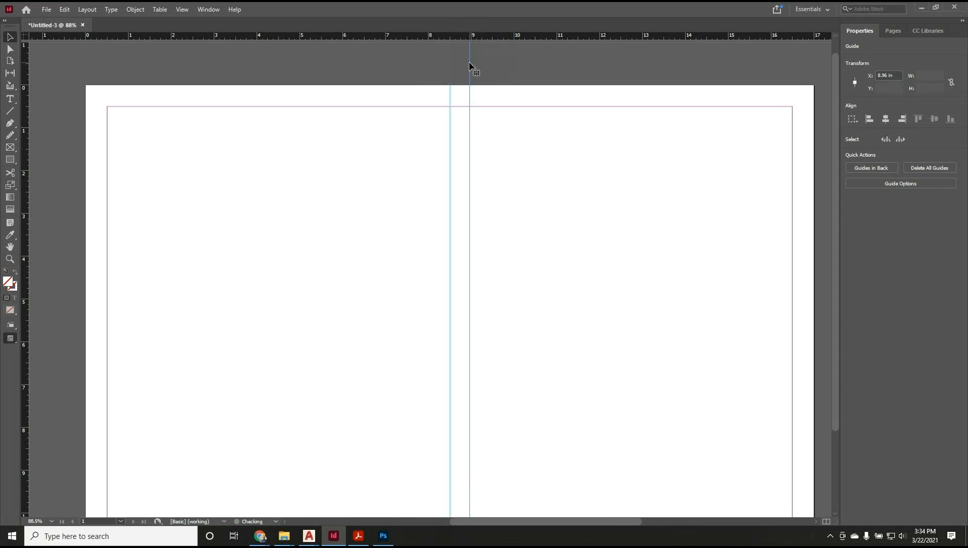
Set the second guide's X position to 8.5+.125 in.
{"action": "left_click", "coordinate": [878, 76]}
{"action": "type", "text": "8.5+.125"}
{"action": "key", "text": "Return"}
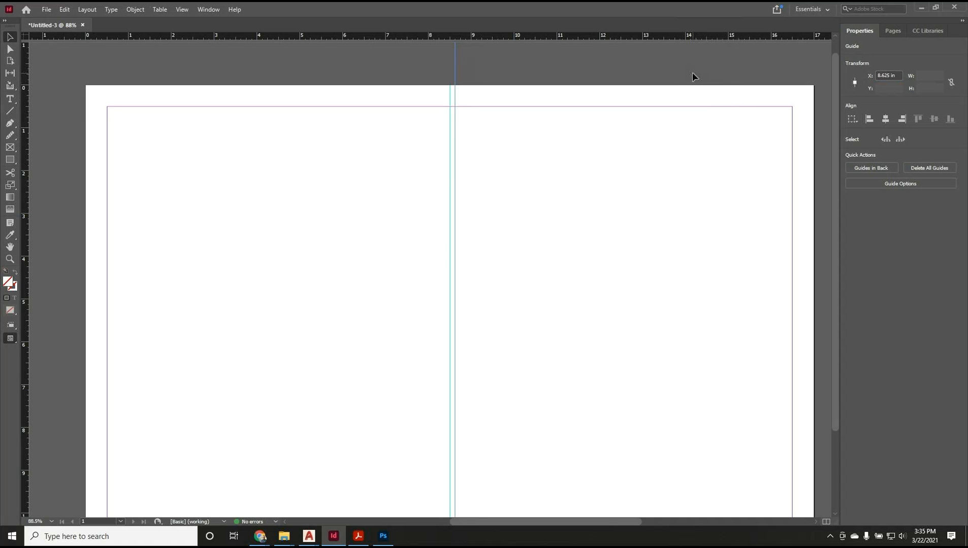
{"action": "left_click", "coordinate": [693, 77]}
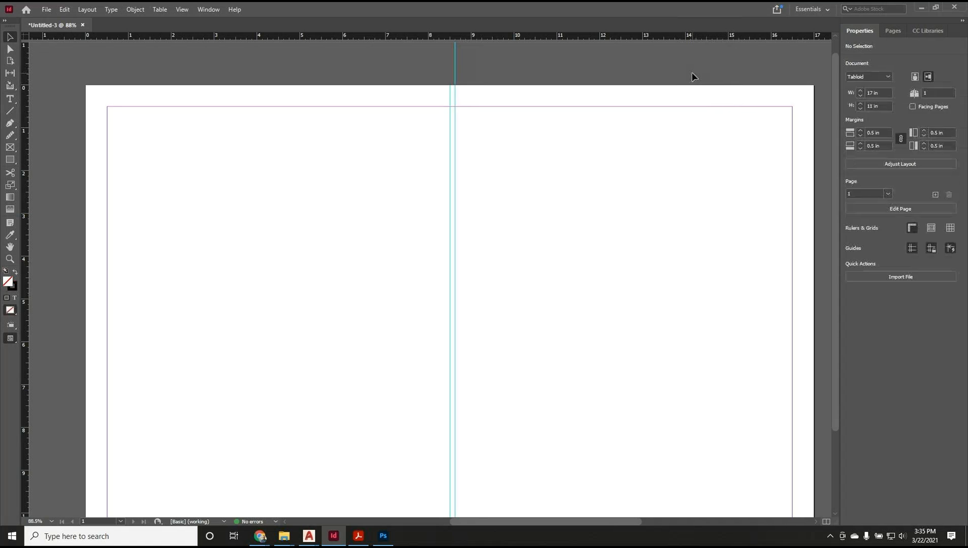
{"action": "left_click", "coordinate": [455, 71]}
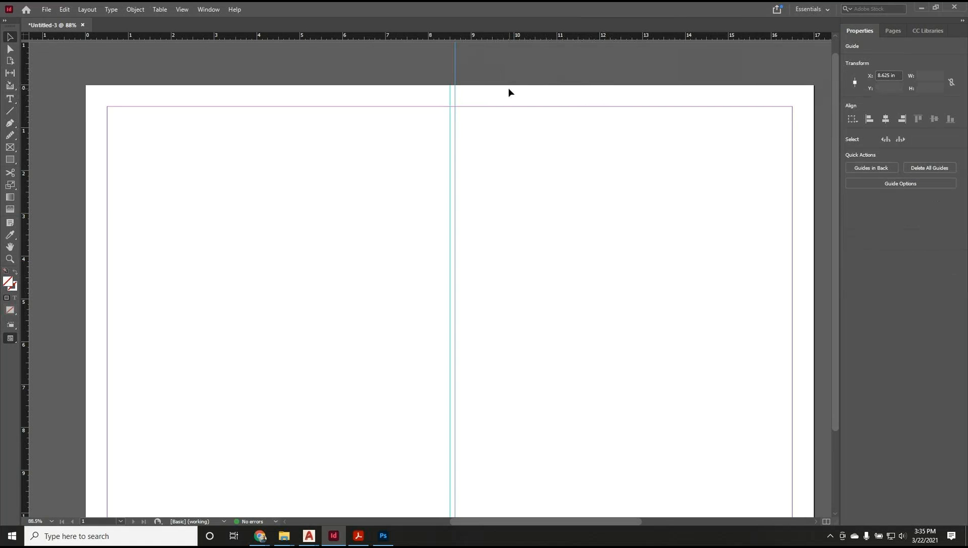
{"action": "left_click", "coordinate": [437, 74]}
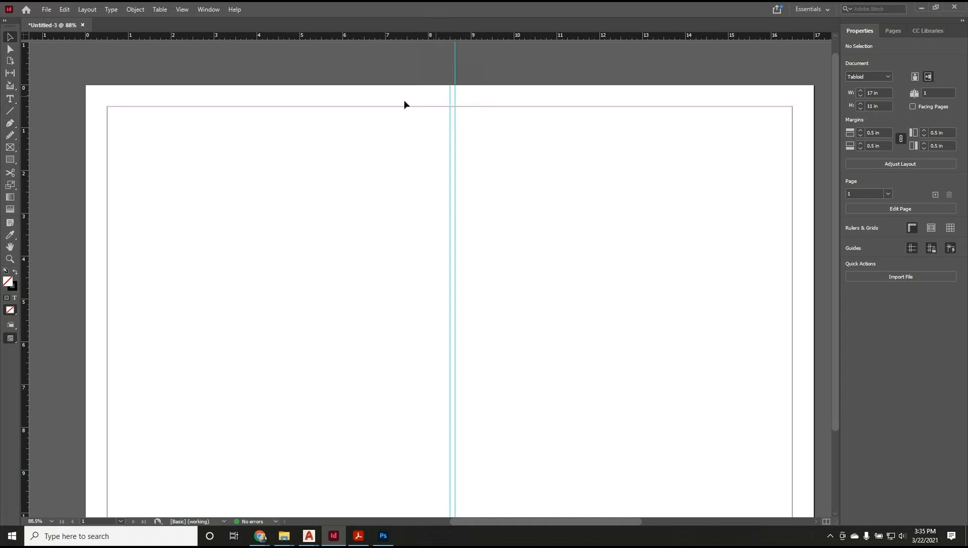
Add a third full-height vertical guide left of the centre guide and set its X position to 8.5-.125 in.
{"action": "left_click_drag", "start_coordinate": [26, 104], "coordinate": [438, 63]}
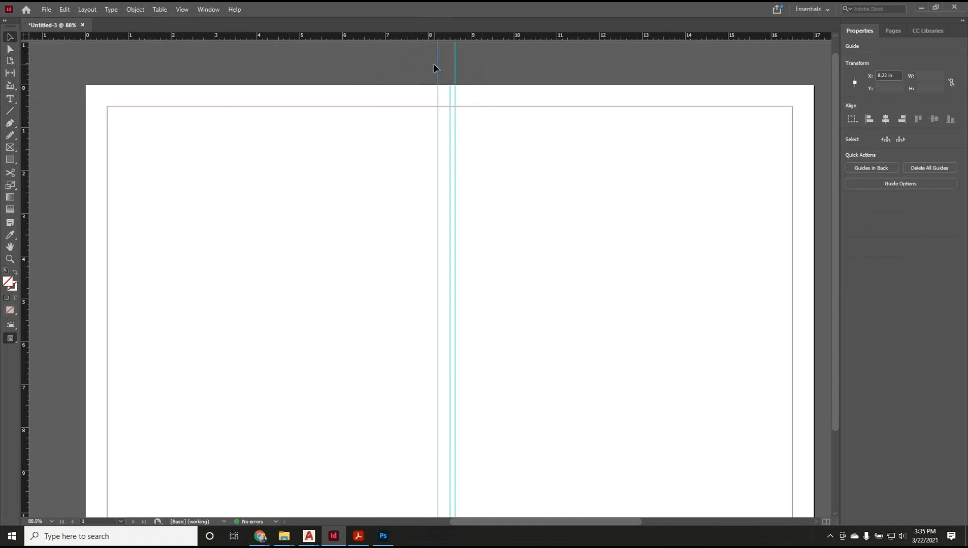
{"action": "left_click_drag", "start_coordinate": [898, 76], "coordinate": [845, 79]}
{"action": "type", "text": "8"}
{"action": "type", "text": "/5"}
{"action": "key", "text": "BackSpace"}
{"action": "key", "text": "BackSpace"}
{"action": "type", "text": ".5-"}
{"action": "type", "text": ".12"}
{"action": "type", "text": "5"}
{"action": "key", "text": "Return"}
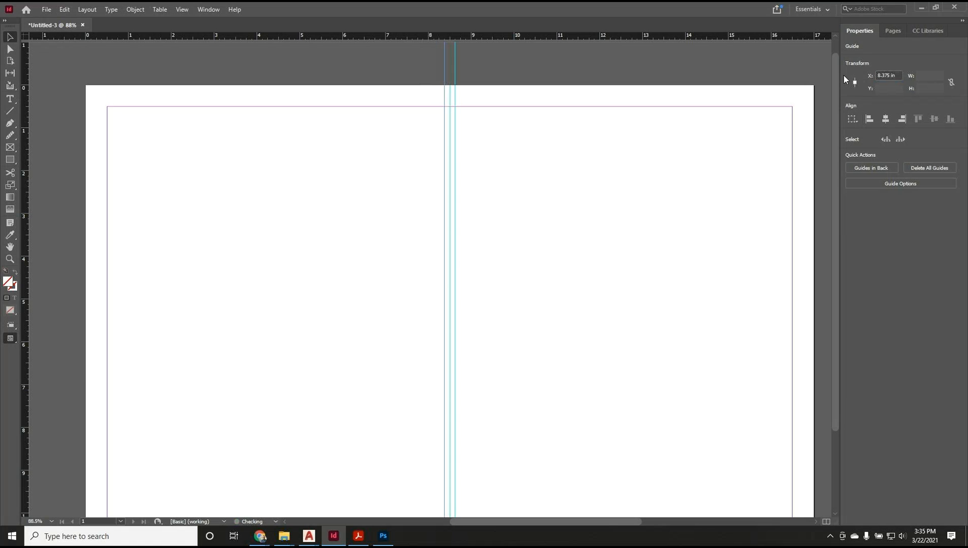
{"action": "left_click", "coordinate": [555, 178]}
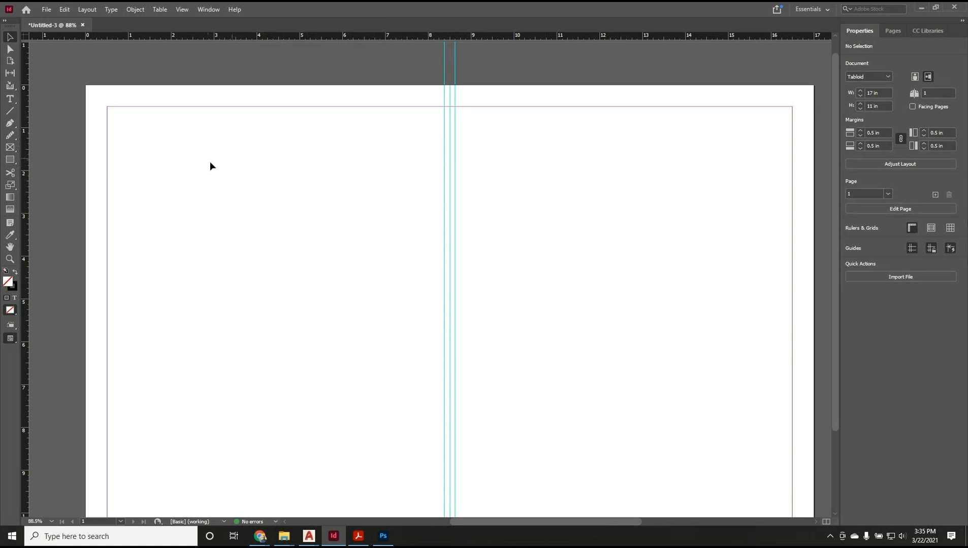
Draw a small rectangle about 0.46 by 0.48 in on the upper left half of the page.
{"action": "left_click", "coordinate": [11, 160]}
{"action": "left_click_drag", "start_coordinate": [311, 152], "coordinate": [335, 171]}
{"action": "left_click", "coordinate": [352, 158]}
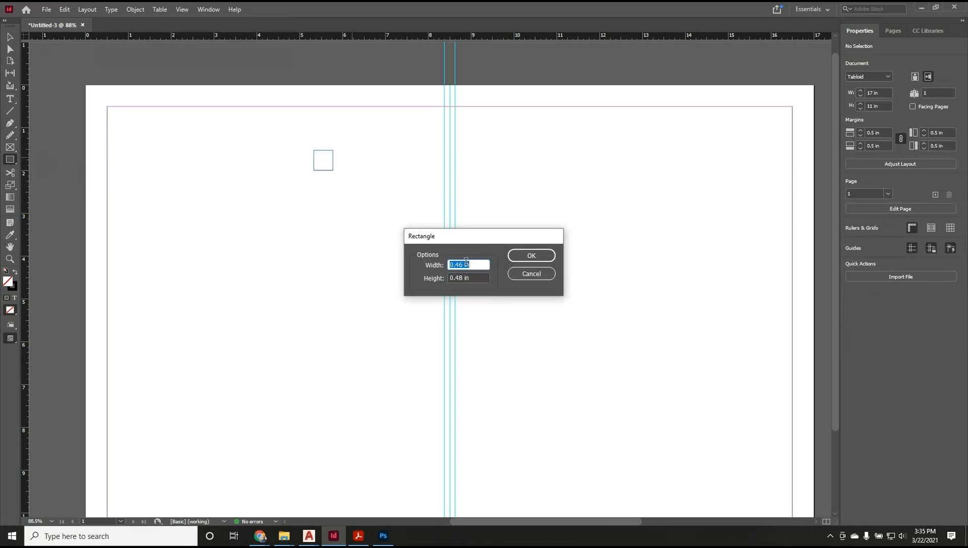
{"action": "left_click", "coordinate": [470, 277]}
{"action": "left_click", "coordinate": [473, 266]}
{"action": "left_click_drag", "start_coordinate": [465, 265], "coordinate": [439, 262]}
{"action": "type", "text": "0.25"}
{"action": "key", "text": "Tab"}
{"action": "left_click", "coordinate": [496, 278]}
{"action": "type", "text": ".25"}
{"action": "key", "text": "Return"}
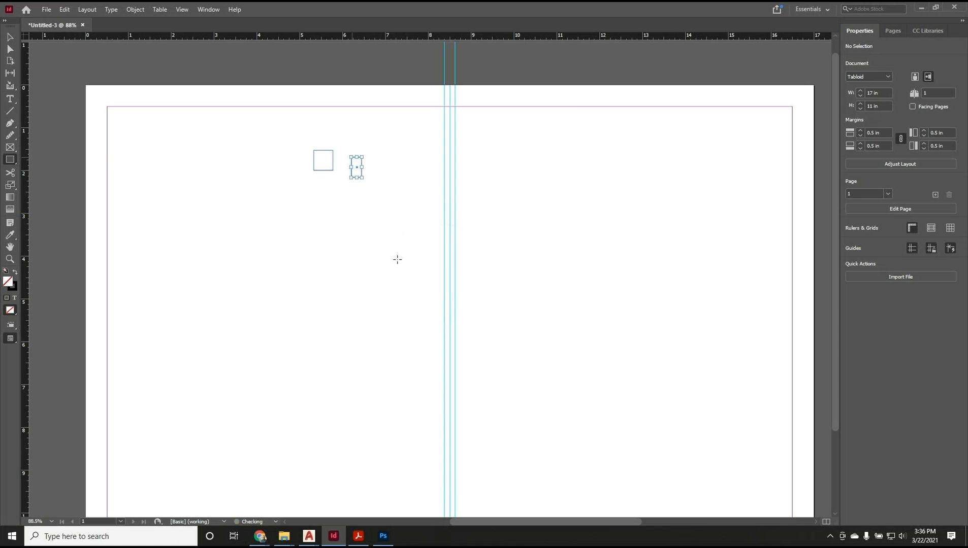
{"action": "left_click", "coordinate": [359, 138]}
{"action": "key", "text": "Escape"}
{"action": "left_click", "coordinate": [339, 147]}
{"action": "key", "text": "Escape"}
{"action": "left_click", "coordinate": [9, 37]}
{"action": "left_click", "coordinate": [356, 165]}
{"action": "key", "text": "Delete"}
Resize the small rectangle to a 0.25 in wide by 0.25 in high square.
{"action": "left_click", "coordinate": [323, 152]}
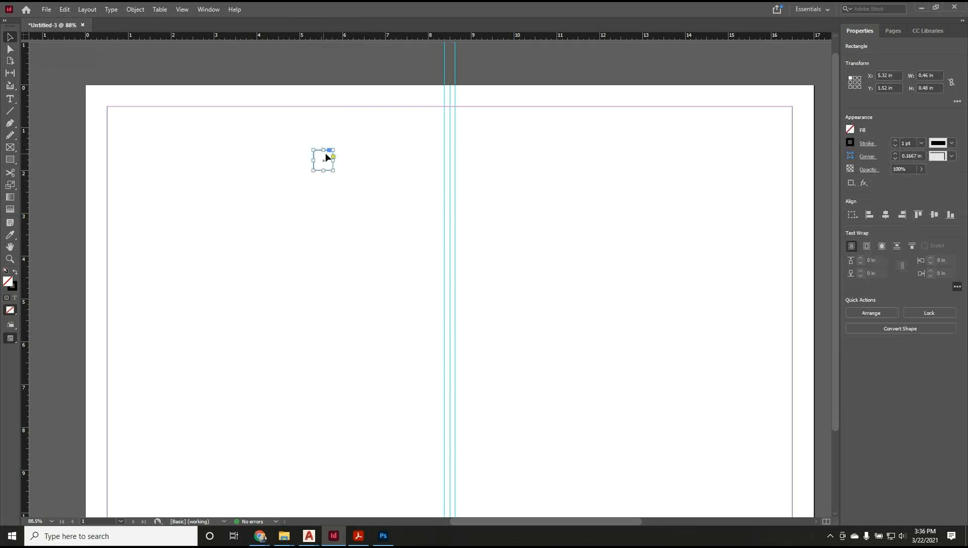
{"action": "double_click", "coordinate": [925, 75]}
{"action": "type", "text": ".25"}
{"action": "key", "text": "Tab"}
{"action": "type", "text": ".35"}
{"action": "key", "text": "Return"}
{"action": "left_click", "coordinate": [435, 152]}
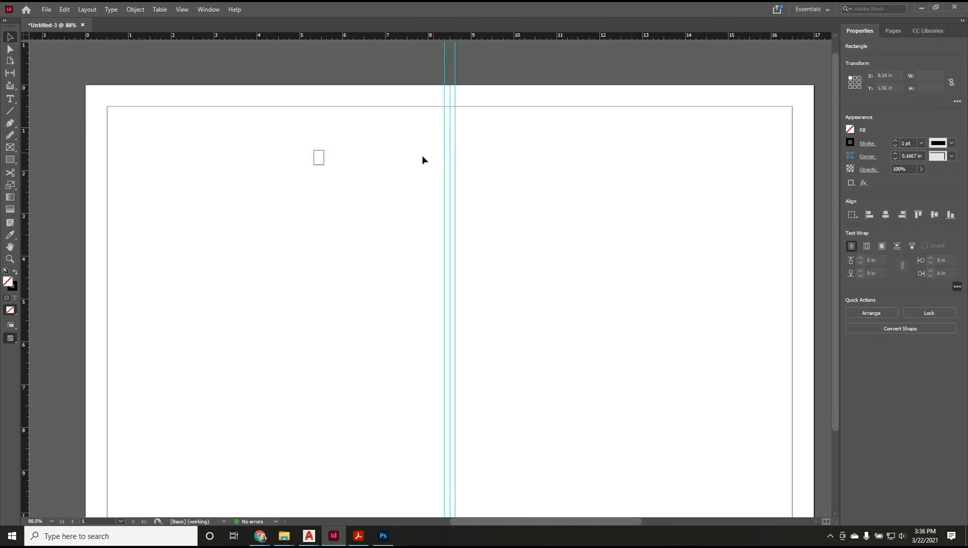
{"action": "left_click", "coordinate": [324, 163]}
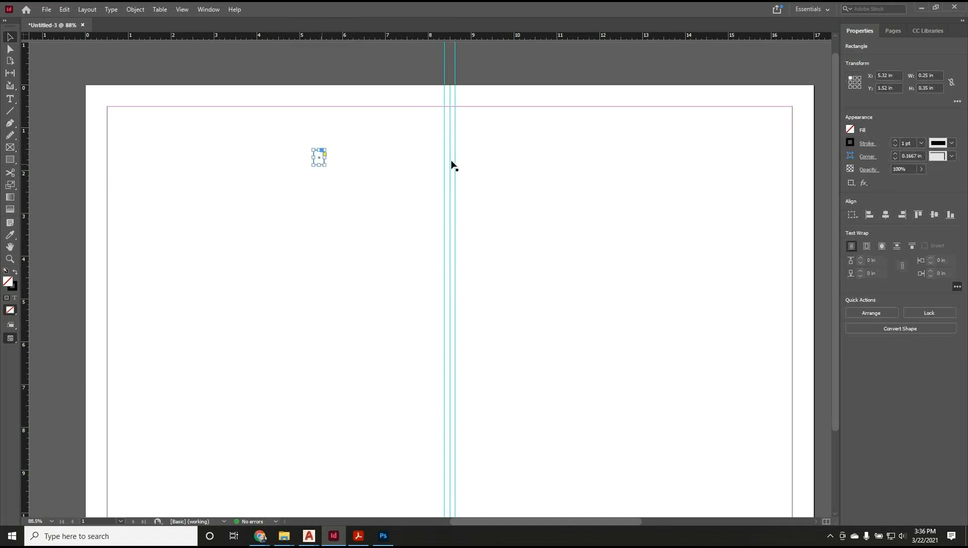
{"action": "left_click", "coordinate": [924, 88]}
{"action": "left_click", "coordinate": [384, 150]}
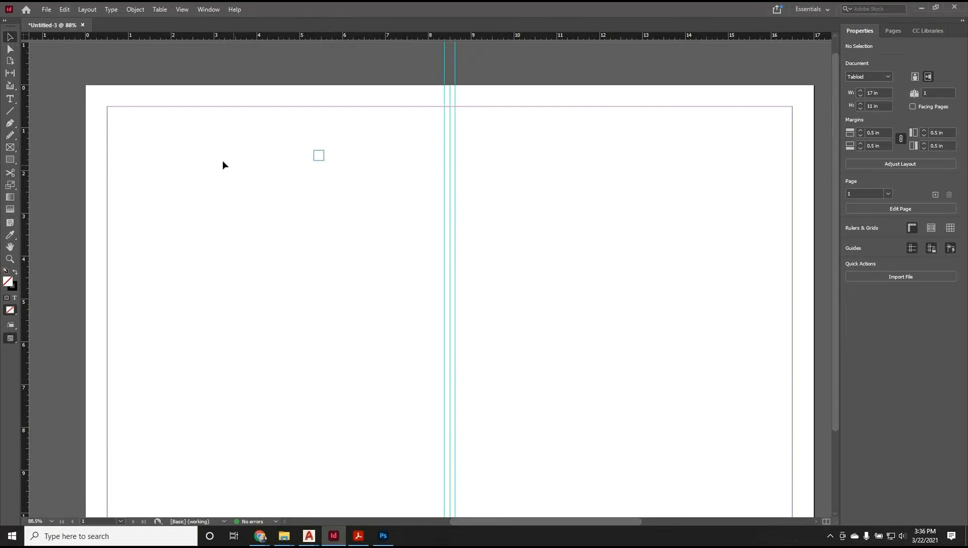
Fill the 0.25 in square with the cyan swatch C=100 M=0 Y=0 K=0.
{"action": "left_click", "coordinate": [10, 160]}
{"action": "left_click", "coordinate": [11, 39]}
{"action": "left_click", "coordinate": [322, 149]}
{"action": "left_click_drag", "start_coordinate": [298, 130], "coordinate": [354, 186]}
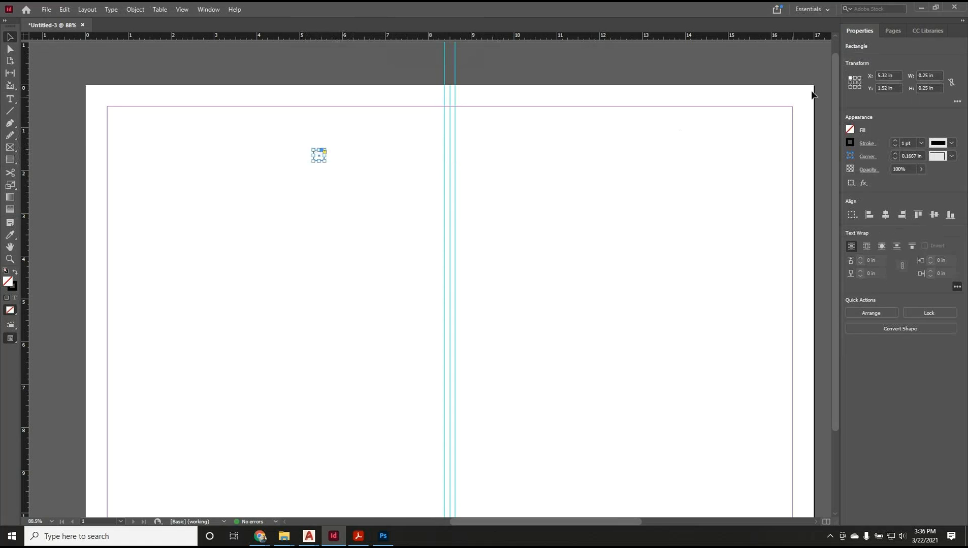
{"action": "left_click", "coordinate": [850, 131]}
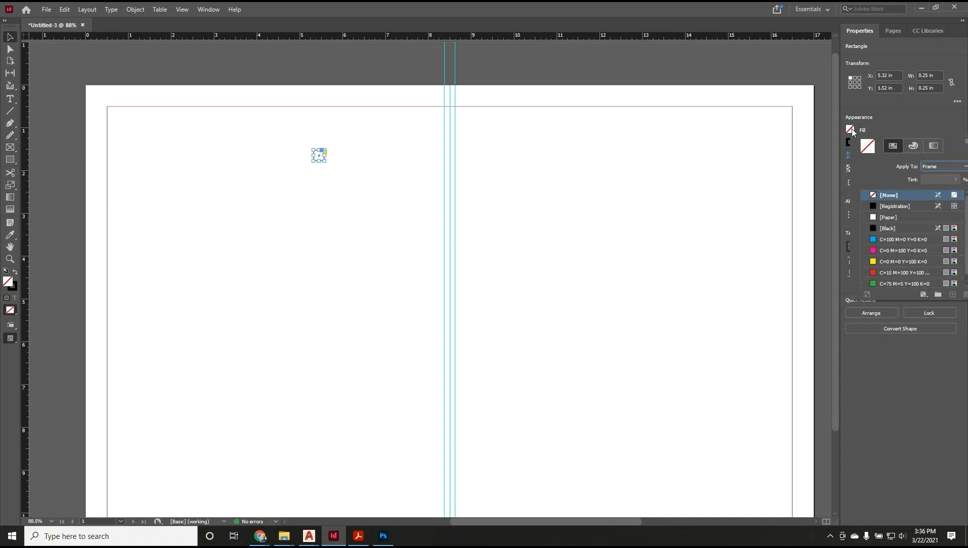
{"action": "left_click", "coordinate": [872, 240]}
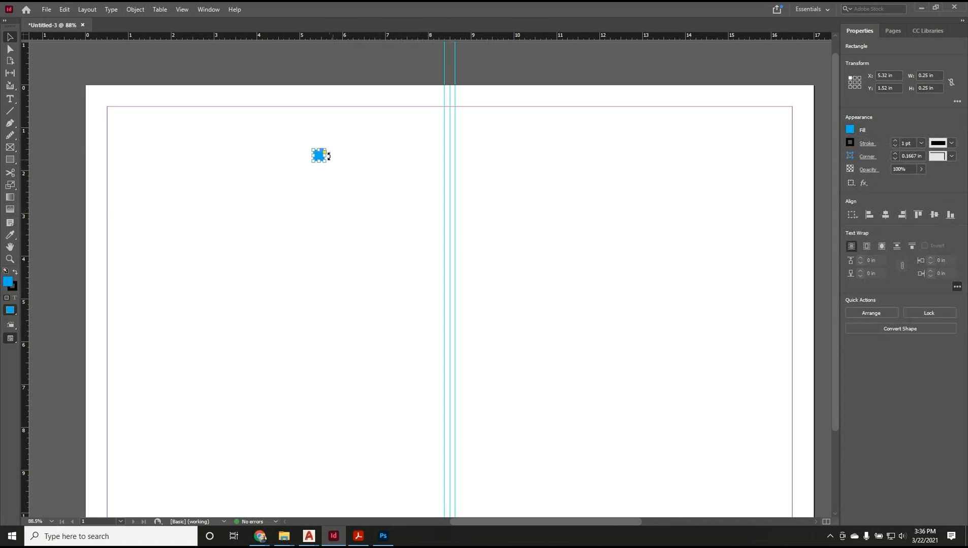
Move the cyan square between the two outer guides so that it is centred on the middle guide.
{"action": "left_click", "coordinate": [335, 137]}
{"action": "left_click_drag", "start_coordinate": [319, 155], "coordinate": [455, 190]}
Delete the two outer guides on either side of the centre guide and select the cyan square.
{"action": "left_click", "coordinate": [455, 159]}
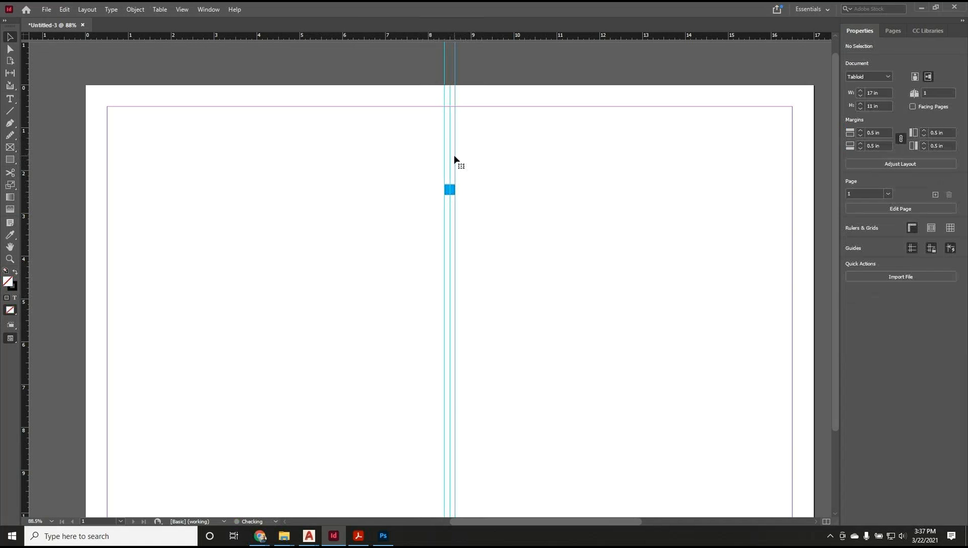
{"action": "key", "text": "Delete"}
{"action": "left_click", "coordinate": [444, 154]}
{"action": "key", "text": "Delete"}
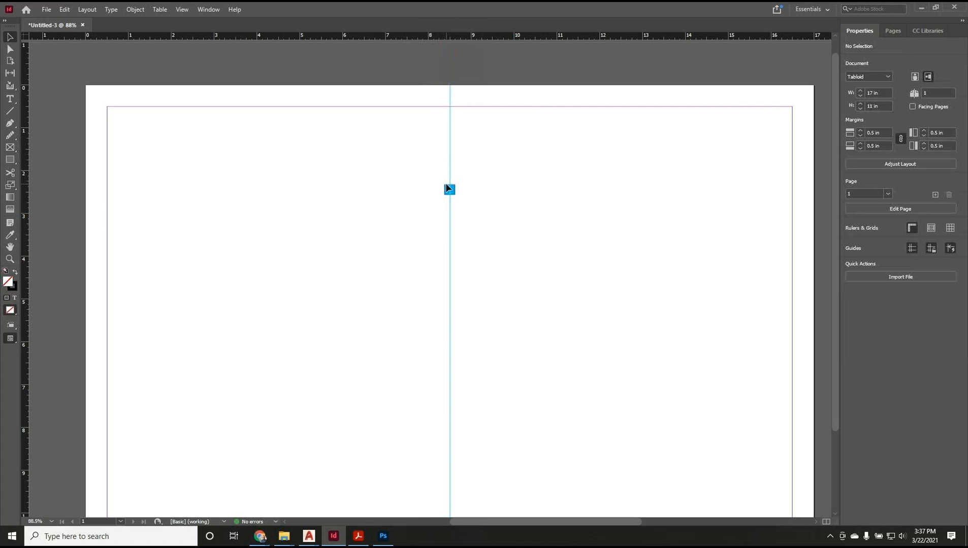
{"action": "left_click", "coordinate": [448, 190]}
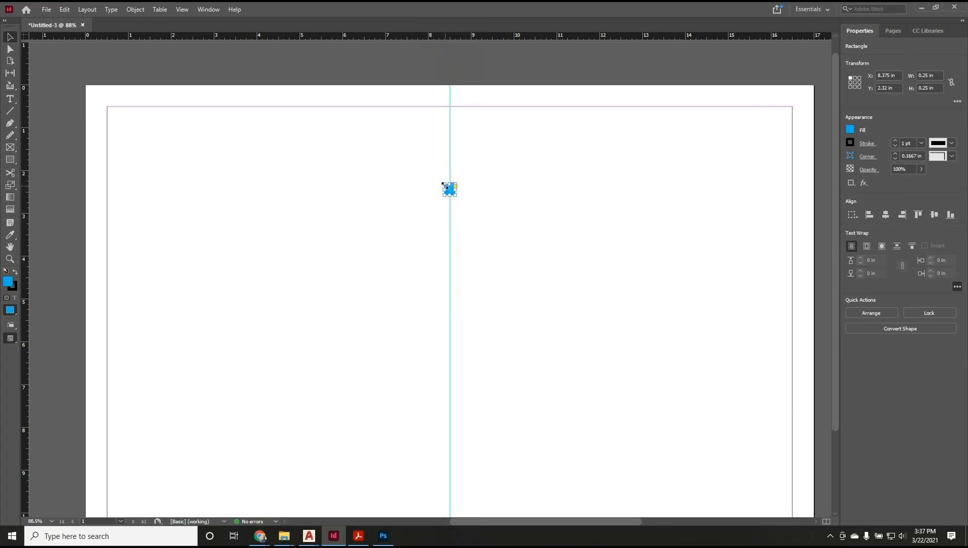
Move the cyan square off the vertical centre guide, then place it back centred on that guide.
{"action": "left_click_drag", "start_coordinate": [447, 190], "coordinate": [402, 197]}
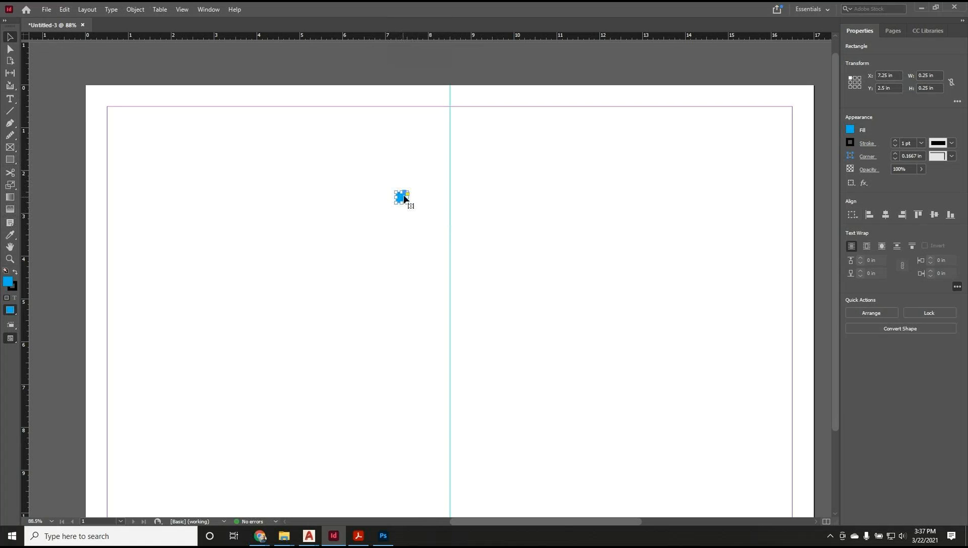
{"action": "left_click_drag", "start_coordinate": [402, 196], "coordinate": [450, 196]}
{"action": "left_click", "coordinate": [437, 201]}
{"action": "scroll", "coordinate": [442, 199], "scroll_direction": "up", "scroll_amount": 1}
{"action": "scroll", "coordinate": [457, 193], "scroll_direction": "down", "scroll_amount": 2}
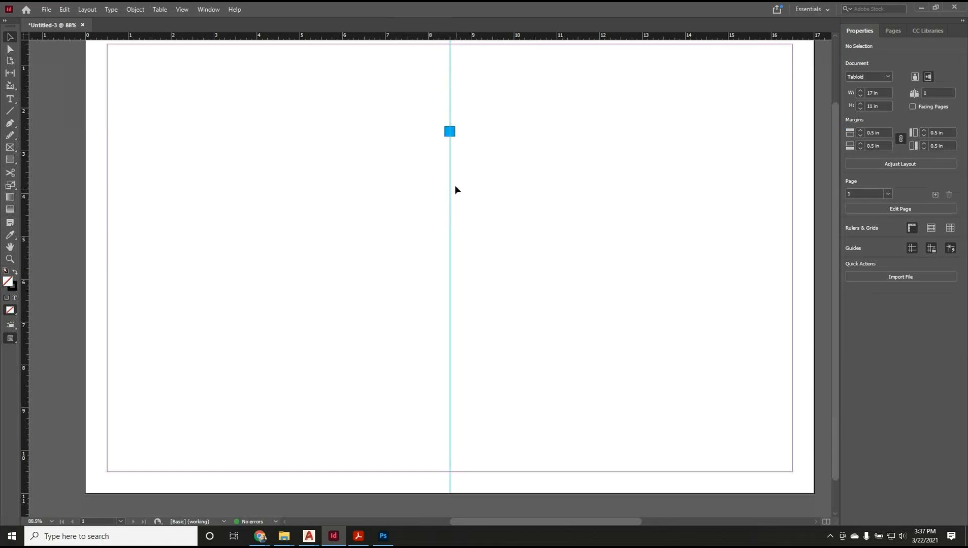
{"action": "scroll", "coordinate": [451, 145], "scroll_direction": "up", "scroll_amount": 1}
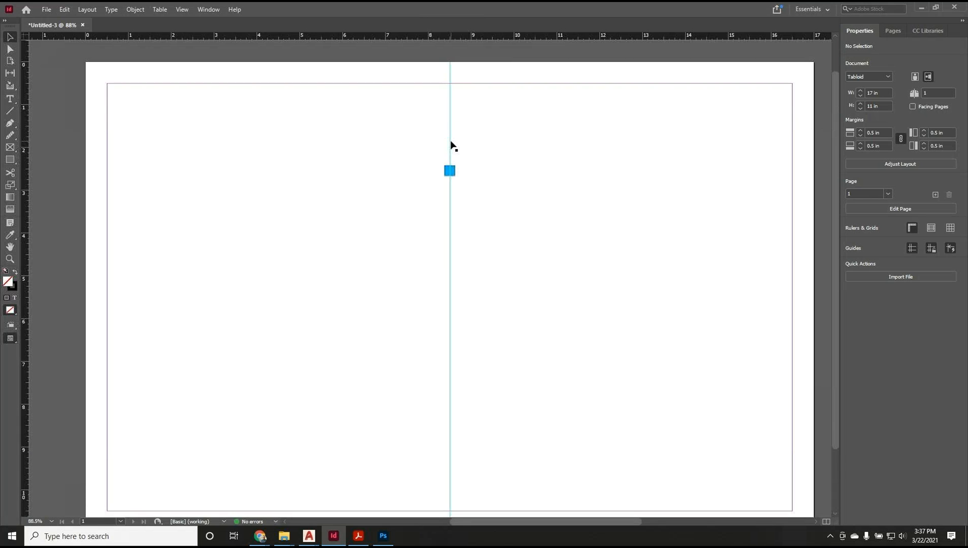
Add vertical guides along both side edges of the cyan square, at X 8.375 in and 8.625 in.
{"action": "left_click", "coordinate": [449, 172]}
{"action": "left_click", "coordinate": [386, 176]}
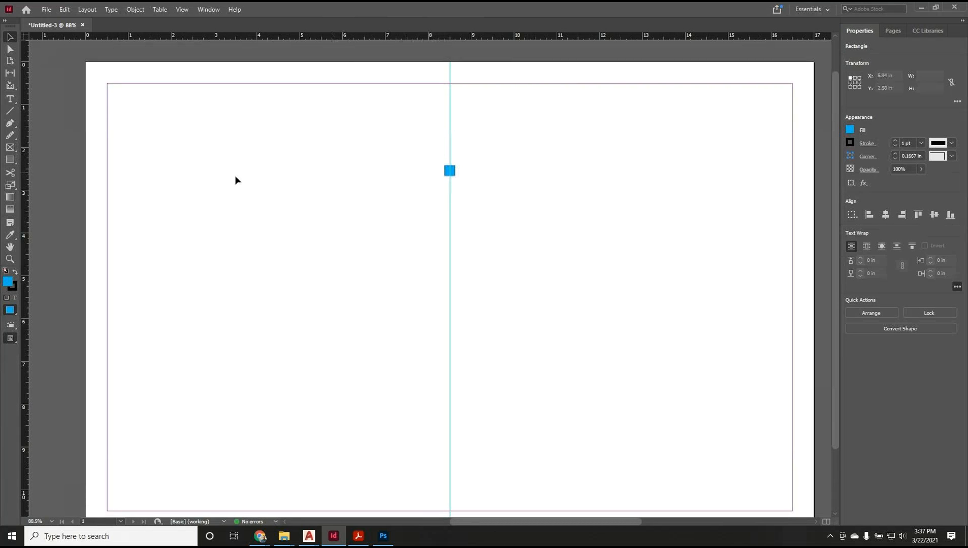
{"action": "left_click_drag", "start_coordinate": [30, 195], "coordinate": [454, 169]}
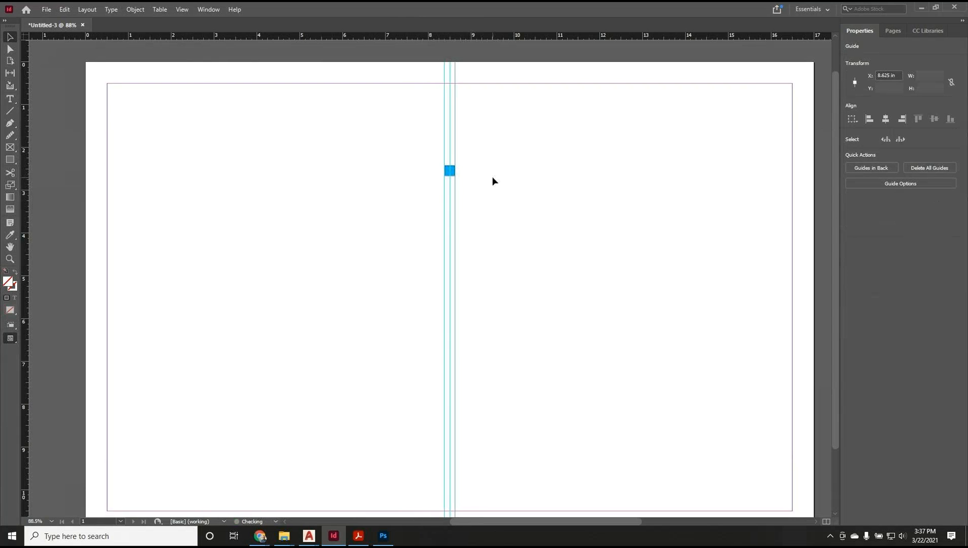
{"action": "left_click", "coordinate": [486, 176]}
Add horizontal guides along the upper and lower edges of the cyan square.
{"action": "left_click_drag", "start_coordinate": [439, 34], "coordinate": [450, 165]}
{"action": "left_click_drag", "start_coordinate": [450, 101], "coordinate": [451, 176]}
{"action": "left_click", "coordinate": [413, 184]}
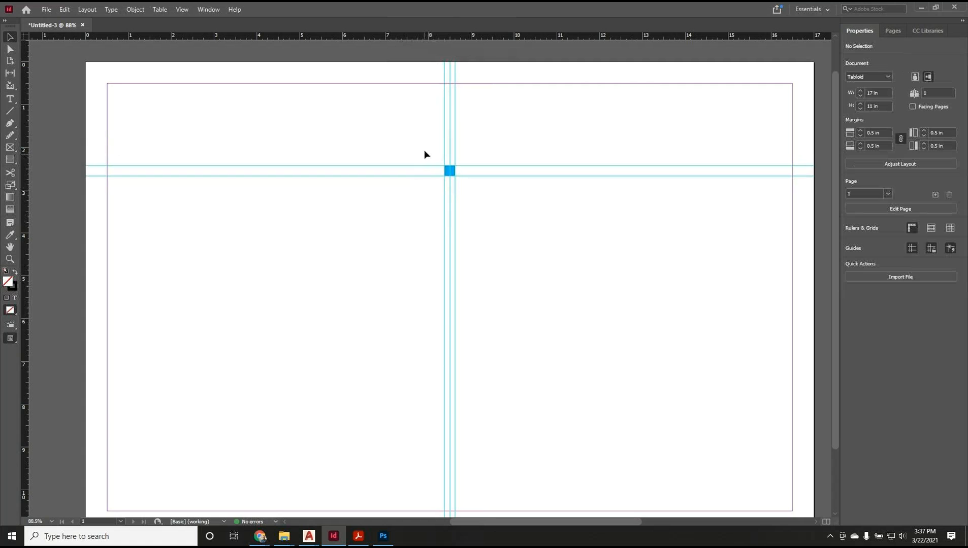
Duplicate the cyan square and place the copy lower down between the vertical guides, at X 8.375 in, Y 4.88 in.
{"action": "left_click", "coordinate": [449, 172]}
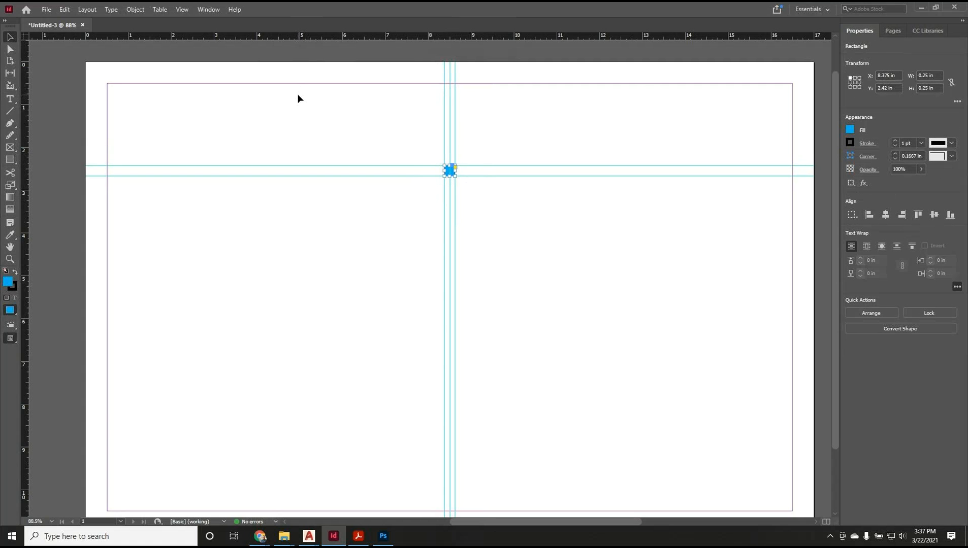
{"action": "key", "text": "ctrl+v"}
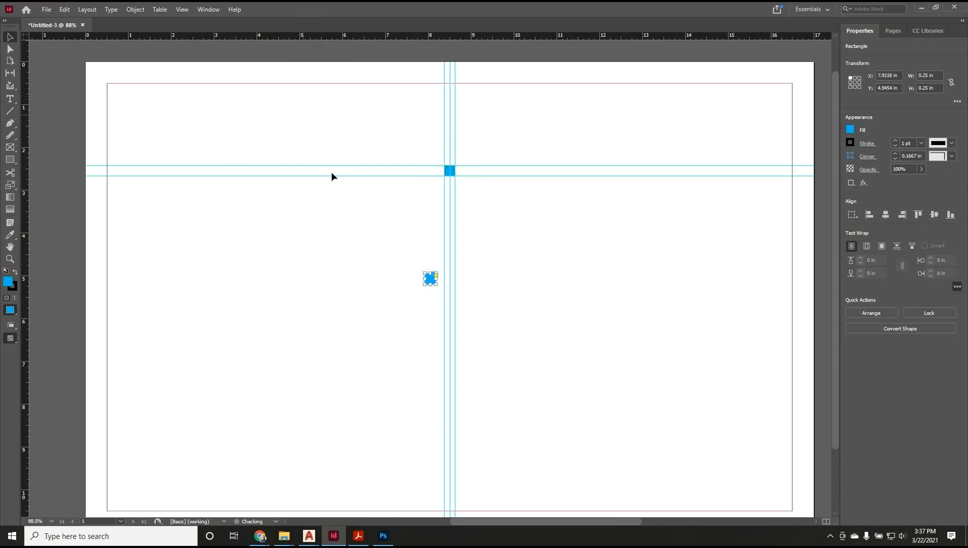
{"action": "left_click_drag", "start_coordinate": [434, 282], "coordinate": [454, 279]}
{"action": "left_click", "coordinate": [414, 82]}
Add horizontal guides along the upper and lower edges of the second cyan square, down to Y 5.13 in.
{"action": "left_click_drag", "start_coordinate": [421, 36], "coordinate": [468, 271]}
{"action": "left_click_drag", "start_coordinate": [407, 36], "coordinate": [421, 280]}
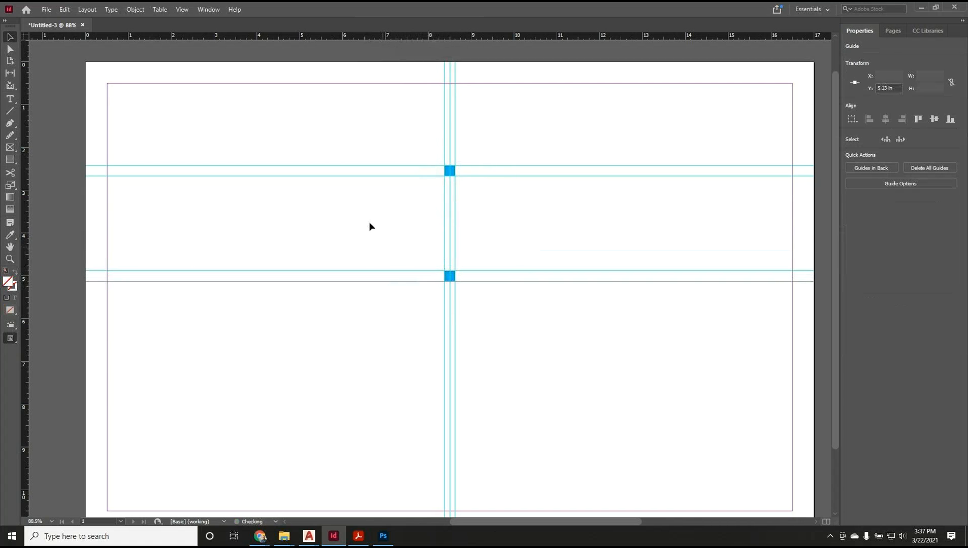
{"action": "left_click", "coordinate": [366, 220]}
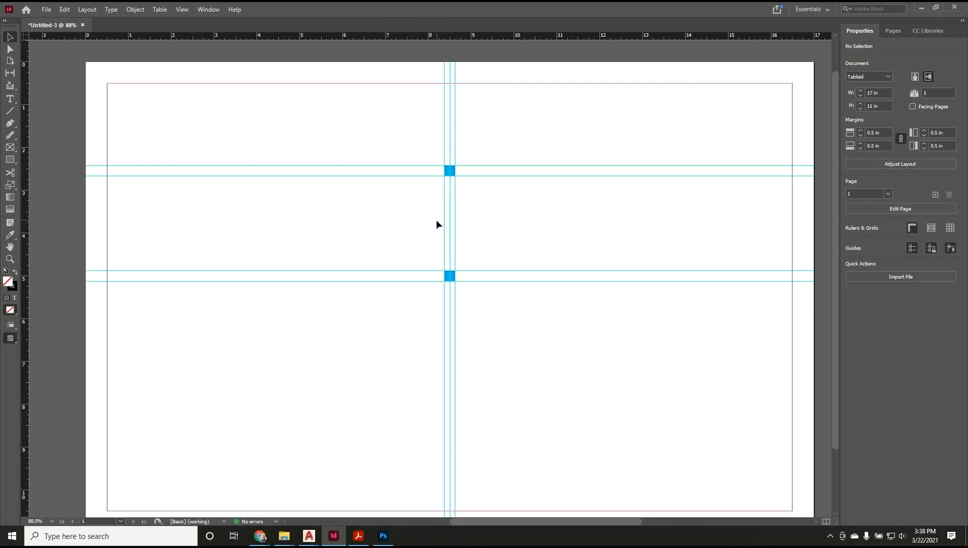
Move the lower cyan square off the page onto the pasteboard beside the page's left edge.
{"action": "left_click_drag", "start_coordinate": [429, 241], "coordinate": [492, 306]}
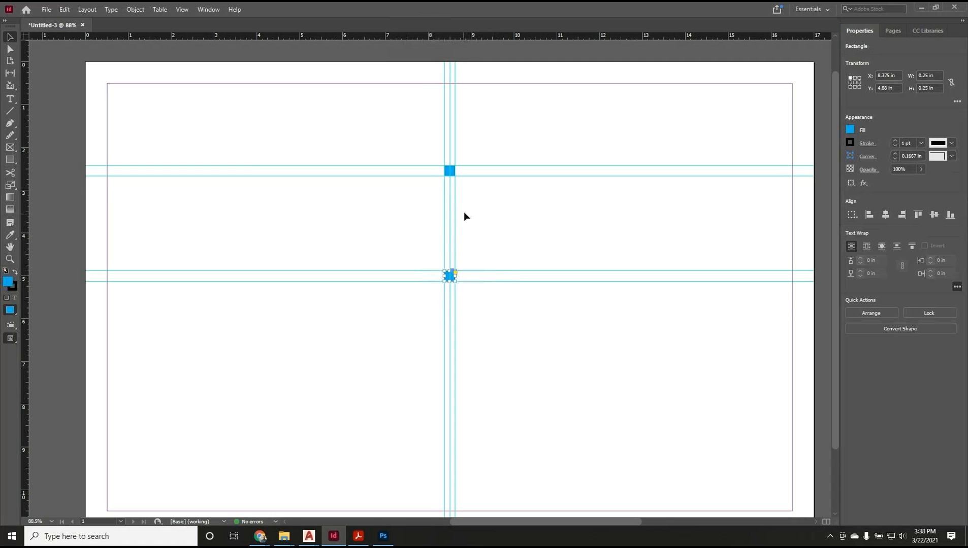
{"action": "left_click", "coordinate": [470, 234]}
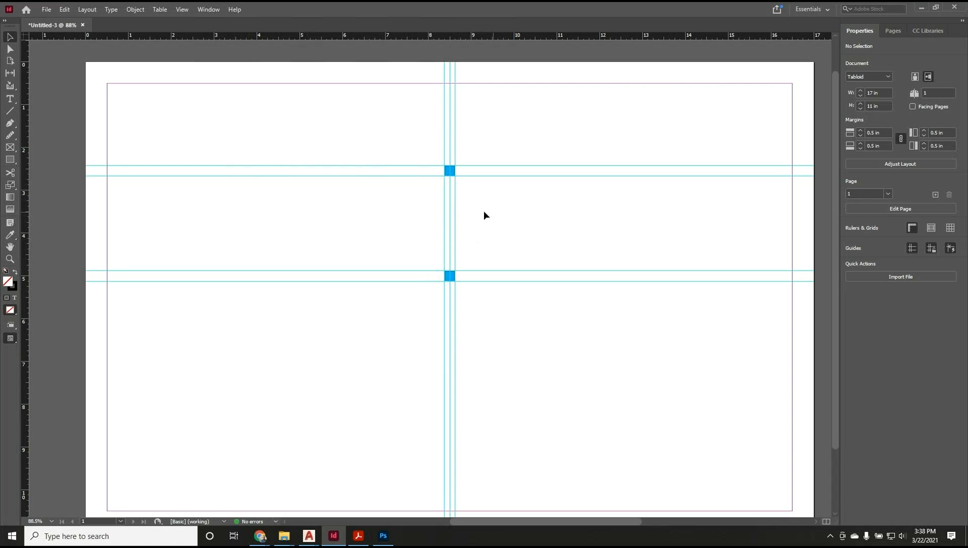
{"action": "scroll", "coordinate": [421, 232], "scroll_direction": "down", "scroll_amount": 1}
{"action": "scroll", "coordinate": [421, 231], "scroll_direction": "up", "scroll_amount": 1}
{"action": "scroll", "coordinate": [421, 231], "scroll_direction": "down", "scroll_amount": 1}
{"action": "scroll", "coordinate": [421, 231], "scroll_direction": "up", "scroll_amount": 1}
{"action": "left_click", "coordinate": [450, 277]}
{"action": "left_click_drag", "start_coordinate": [449, 278], "coordinate": [52, 260]}
{"action": "left_click", "coordinate": [73, 283]}
Delete the cyan square remaining on the page where the upper horizontal guides cross the centre guides.
{"action": "left_click_drag", "start_coordinate": [393, 148], "coordinate": [487, 187]}
{"action": "key", "text": "XF86Calculator"}
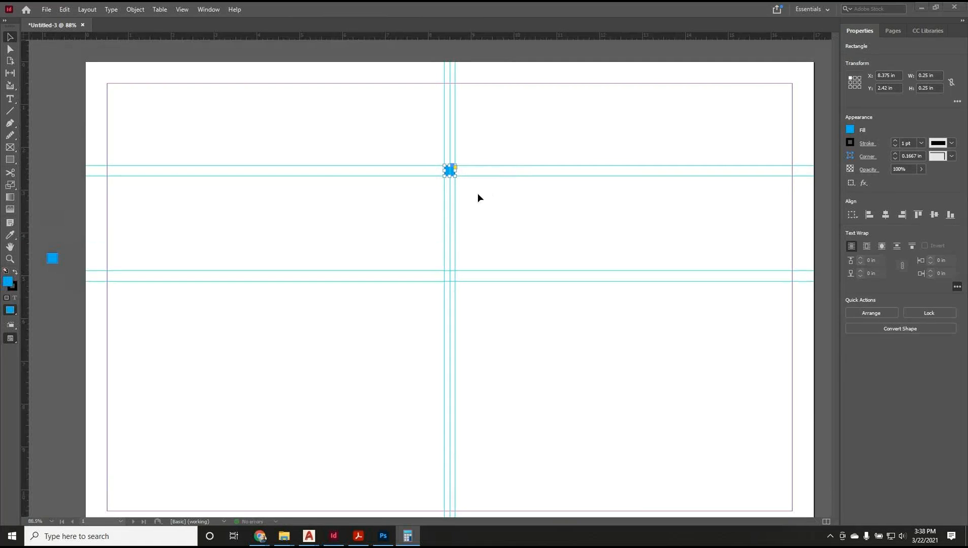
{"action": "key", "text": "alt+F4"}
{"action": "left_click_drag", "start_coordinate": [433, 156], "coordinate": [516, 212]}
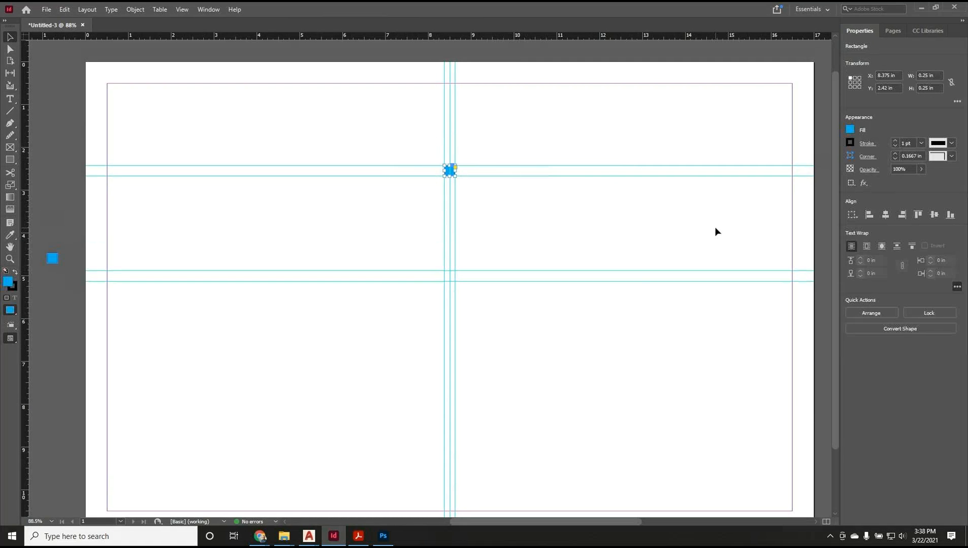
{"action": "key", "text": "Delete"}
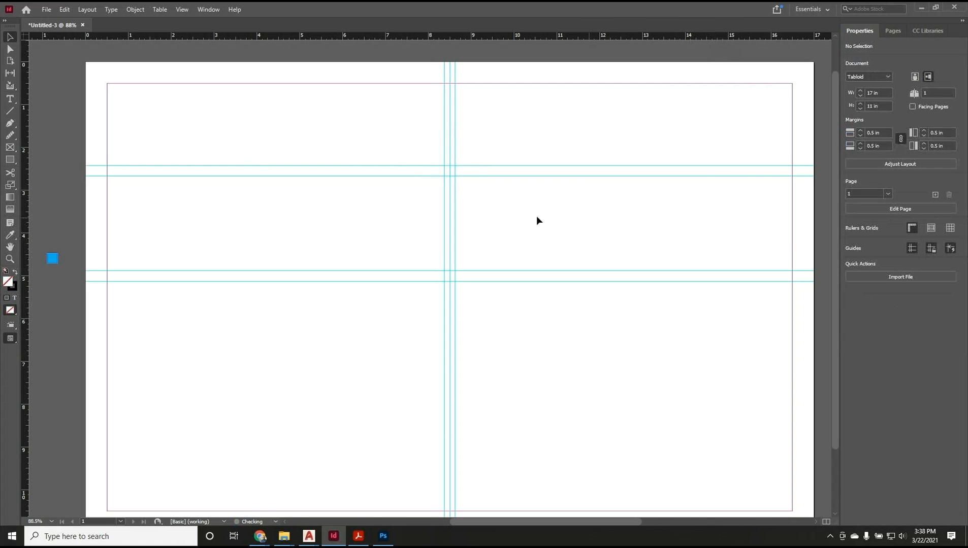
Delete both pairs of horizontal guides, keeping the three vertical guides at the page centre.
{"action": "left_click", "coordinate": [422, 165]}
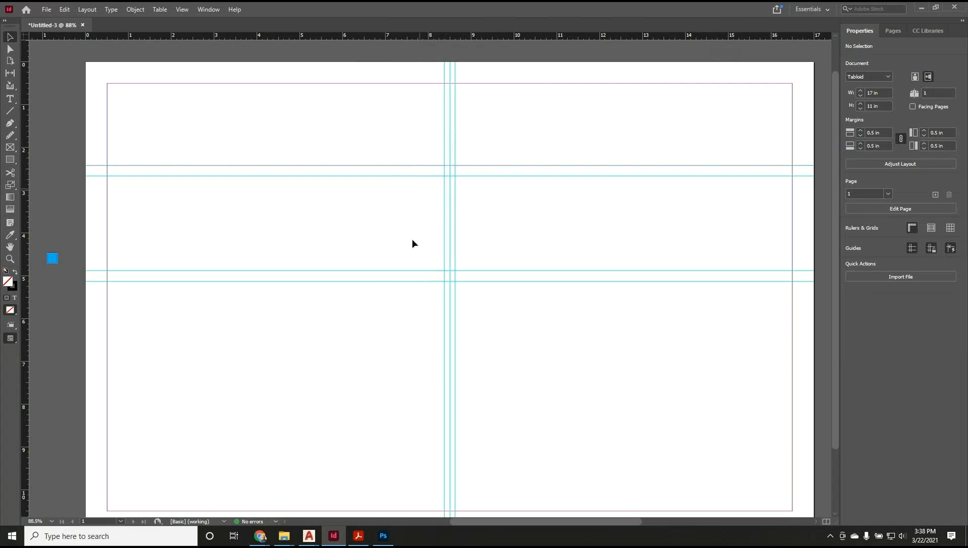
{"action": "left_click", "coordinate": [50, 259]}
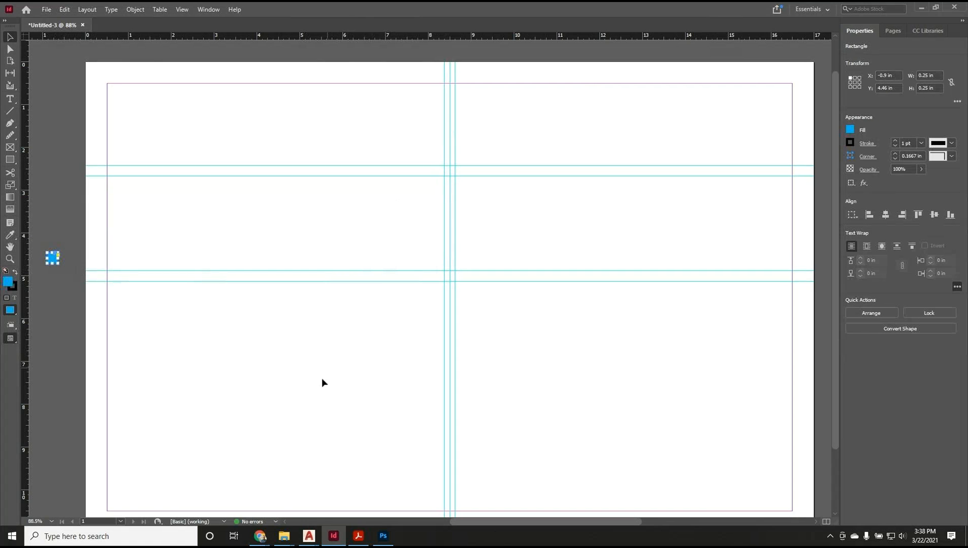
{"action": "left_click", "coordinate": [347, 243]}
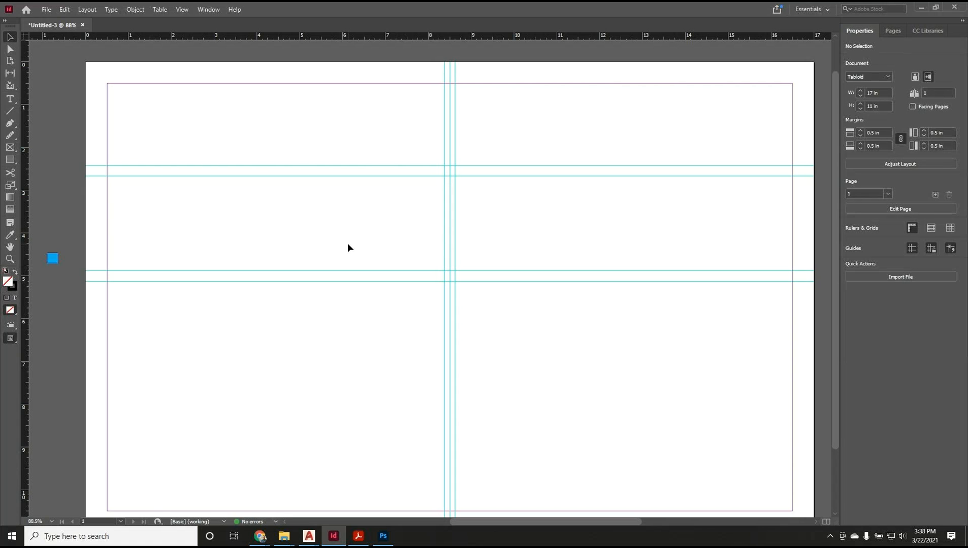
{"action": "left_click_drag", "start_coordinate": [587, 221], "coordinate": [547, 316]}
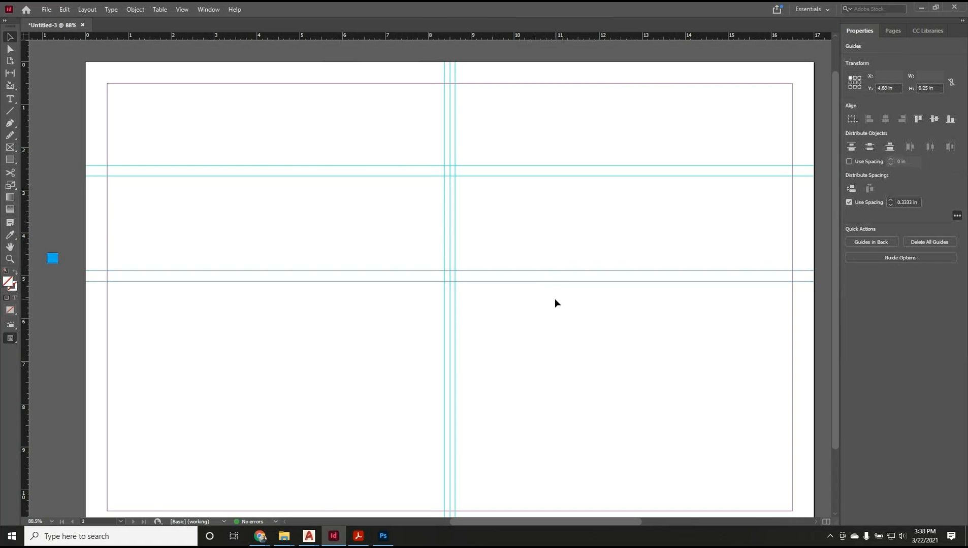
{"action": "left_click", "coordinate": [544, 253]}
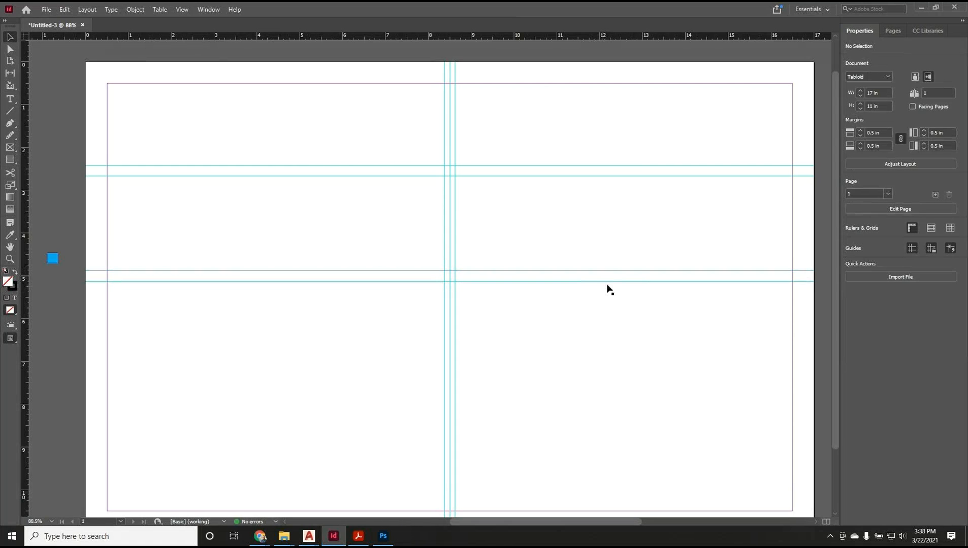
{"action": "left_click", "coordinate": [599, 271]}
{"action": "key", "text": "Delete"}
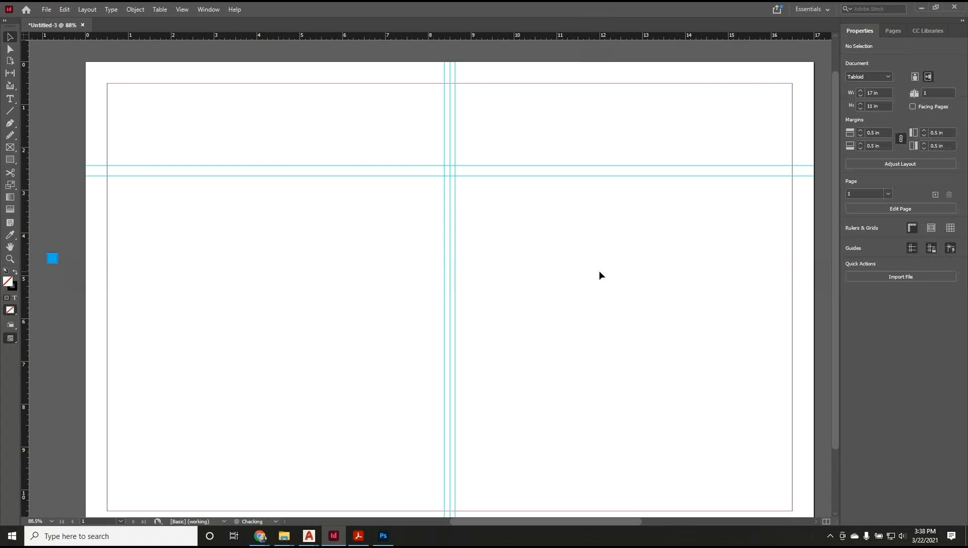
{"action": "left_click_drag", "start_coordinate": [569, 210], "coordinate": [556, 150]}
{"action": "key", "text": "Delete"}
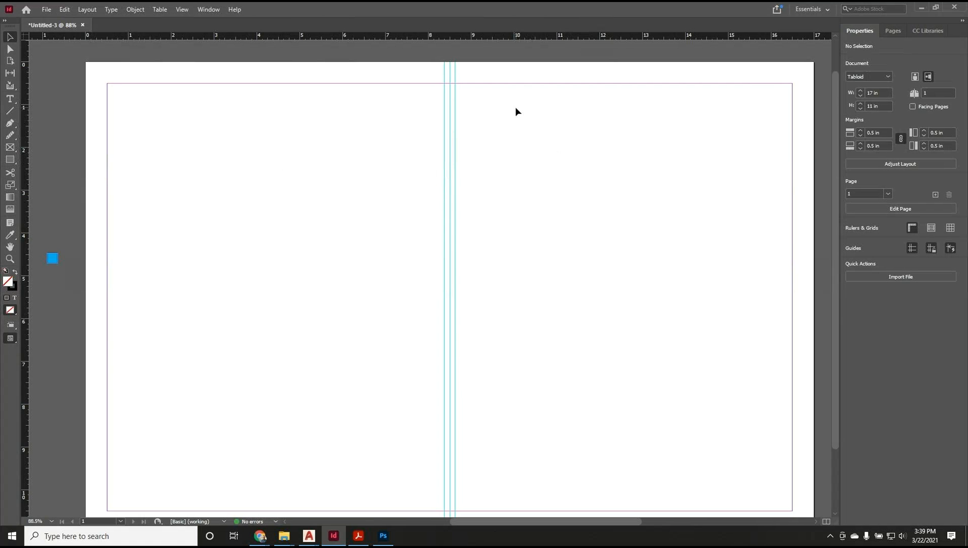
Draw a rectangle frame about 3.79 in wide by 2.48 in high in the upper part of the page's right half.
{"action": "left_click", "coordinate": [11, 148]}
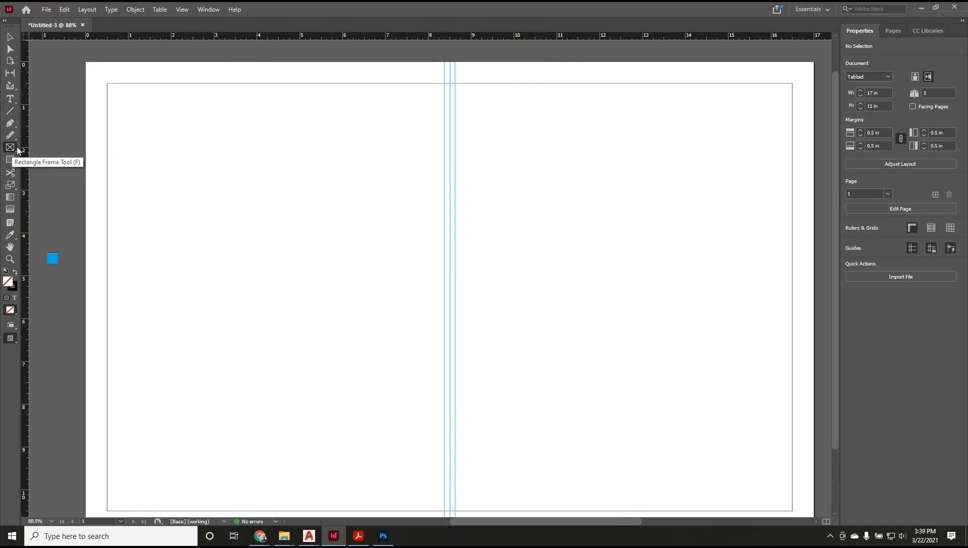
{"action": "scroll", "coordinate": [609, 374], "scroll_direction": "down", "scroll_amount": 1}
{"action": "scroll", "coordinate": [609, 373], "scroll_direction": "up", "scroll_amount": 1}
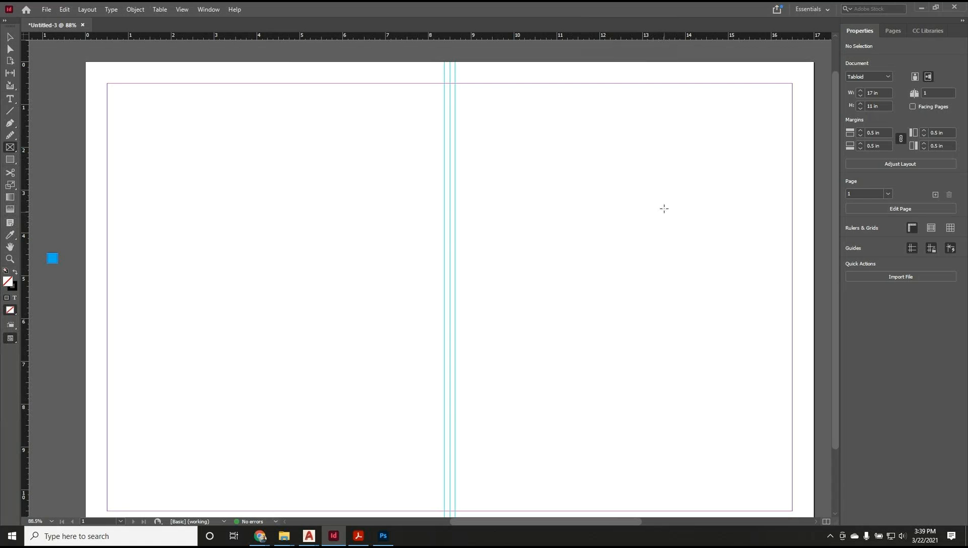
{"action": "left_click_drag", "start_coordinate": [533, 133], "coordinate": [696, 241]}
{"action": "left_click", "coordinate": [650, 258]}
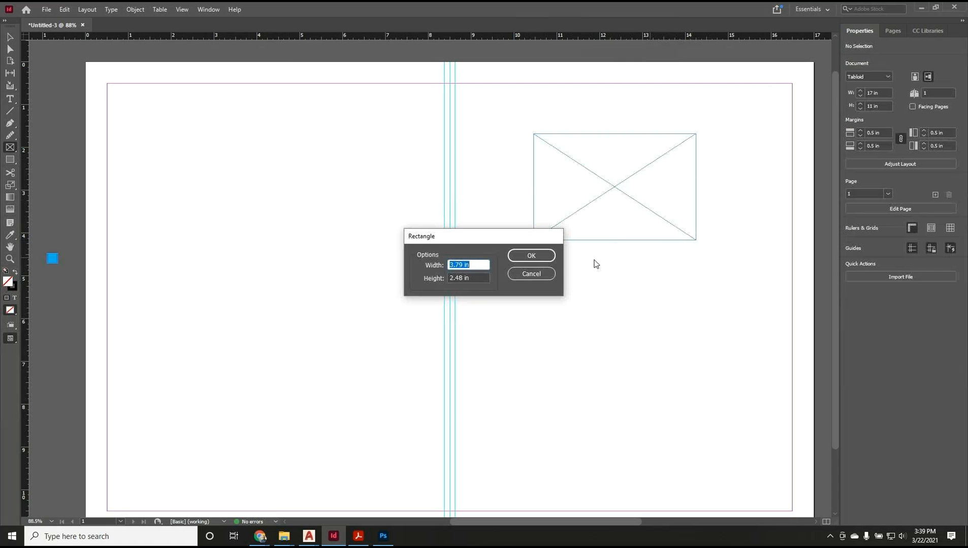
{"action": "left_click", "coordinate": [551, 258]}
{"action": "key", "text": "ctrl+z"}
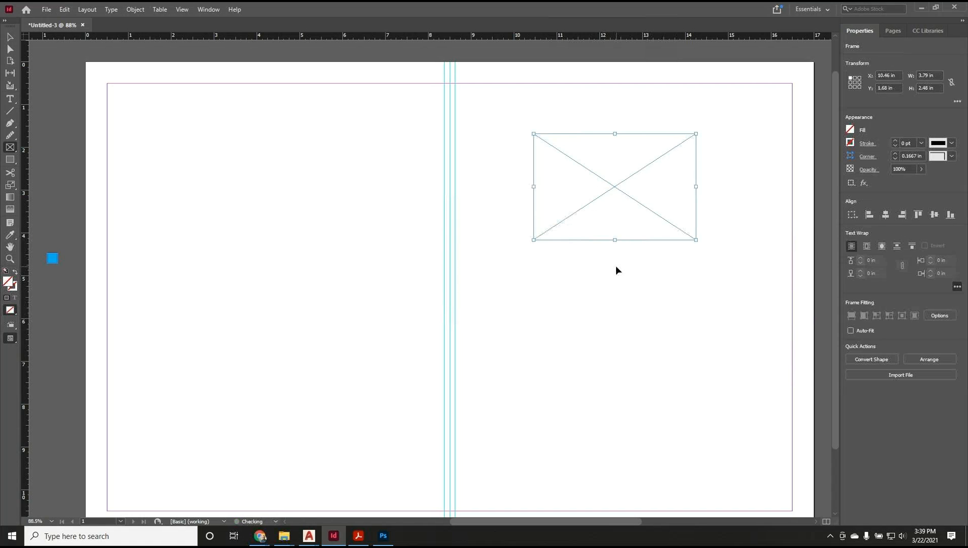
Duplicate the rectangle frame straight below the original, with its upper edge at about Y 4.46 in.
{"action": "left_click", "coordinate": [13, 43]}
{"action": "left_click", "coordinate": [527, 167]}
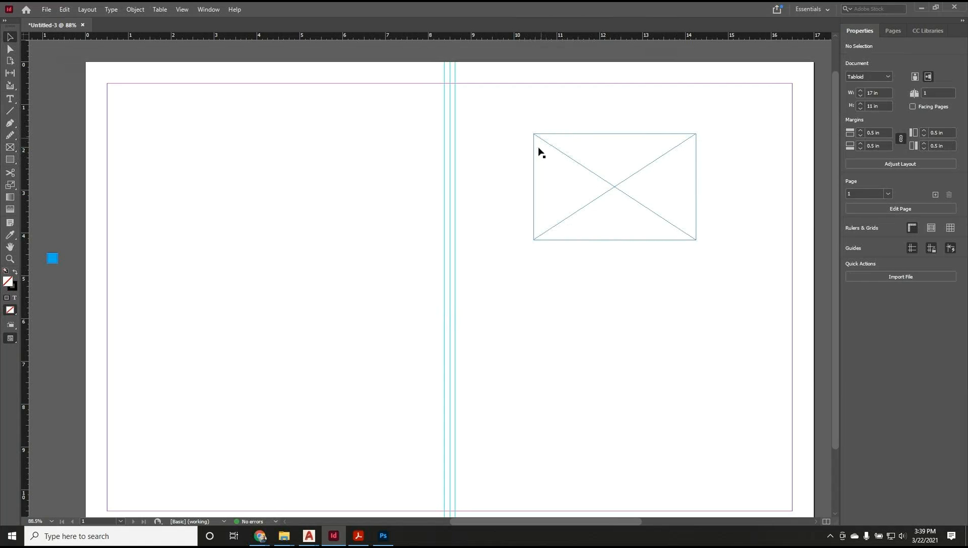
{"action": "left_click", "coordinate": [534, 179]}
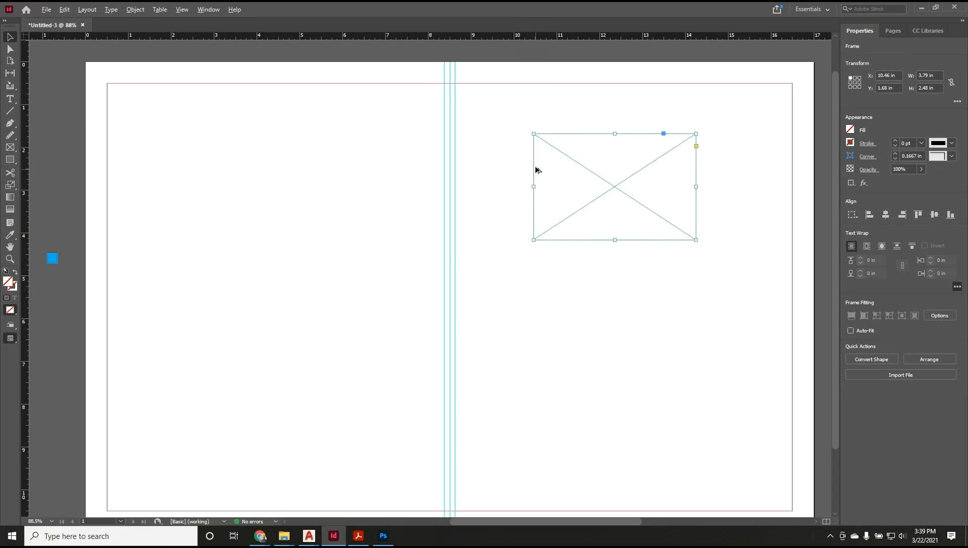
{"action": "left_click_drag", "start_coordinate": [535, 169], "coordinate": [533, 287]}
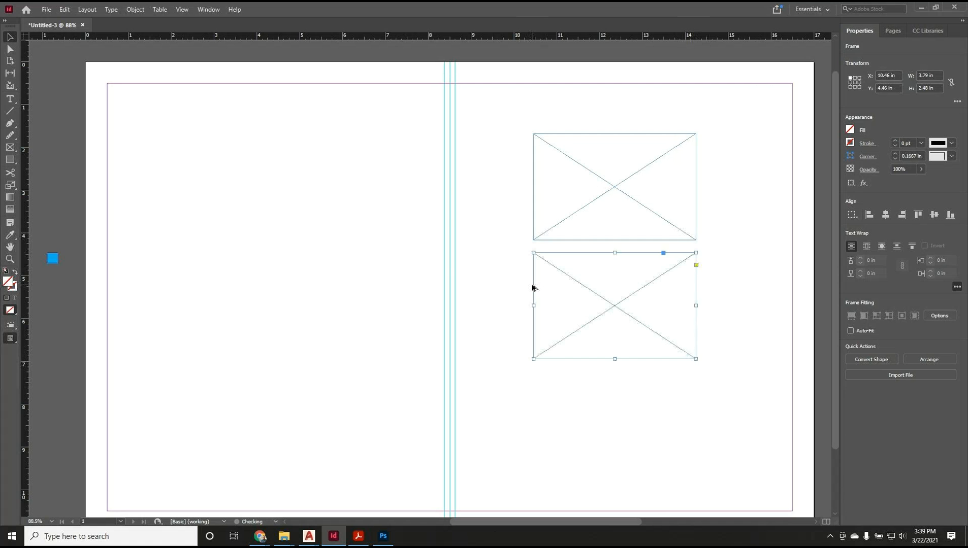
{"action": "left_click", "coordinate": [507, 263]}
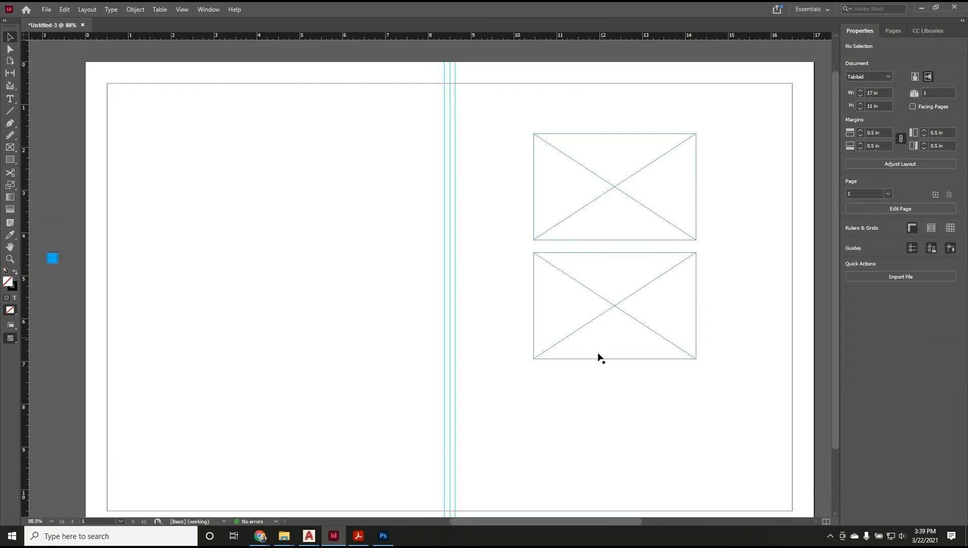
Move the cyan spacer square from the pasteboard to the gap directly beneath the upper frame.
{"action": "scroll", "coordinate": [591, 297], "scroll_direction": "down", "scroll_amount": 1}
{"action": "scroll", "coordinate": [591, 298], "scroll_direction": "up", "scroll_amount": 1}
{"action": "left_click_drag", "start_coordinate": [52, 258], "coordinate": [549, 245]}
Move the lower frame up against the spacer square to Y 4.41 in, and return the square to the pasteboard.
{"action": "left_click", "coordinate": [578, 255]}
{"action": "scroll", "coordinate": [553, 262], "scroll_direction": "up", "scroll_amount": 1}
{"action": "scroll", "coordinate": [545, 269], "scroll_direction": "down", "scroll_amount": 1}
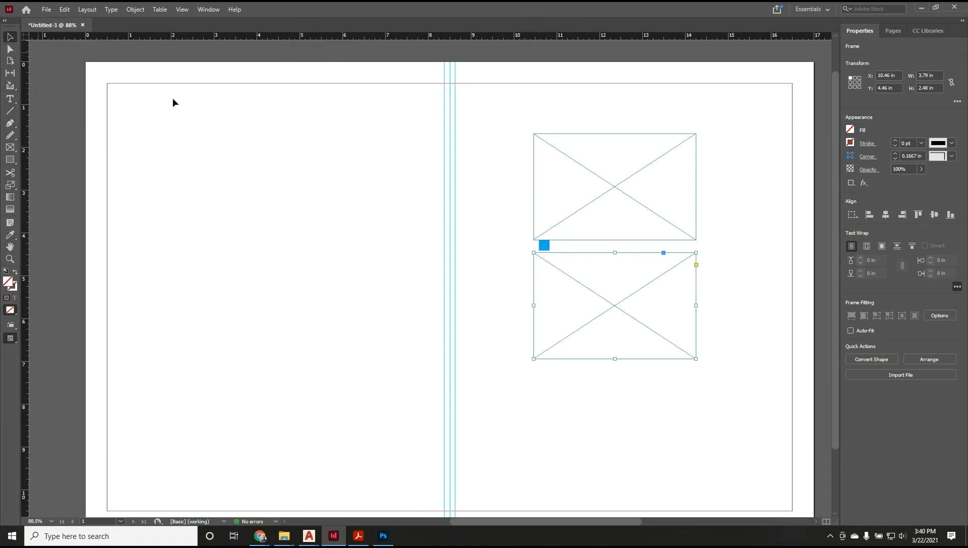
{"action": "left_click_drag", "start_coordinate": [562, 257], "coordinate": [61, 248]}
{"action": "left_click", "coordinate": [545, 248]}
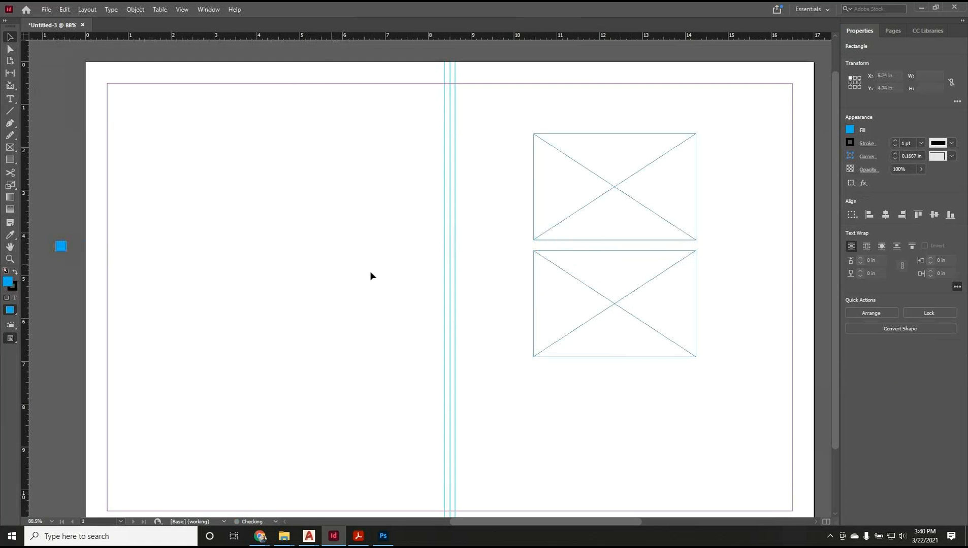
{"action": "left_click", "coordinate": [370, 272]}
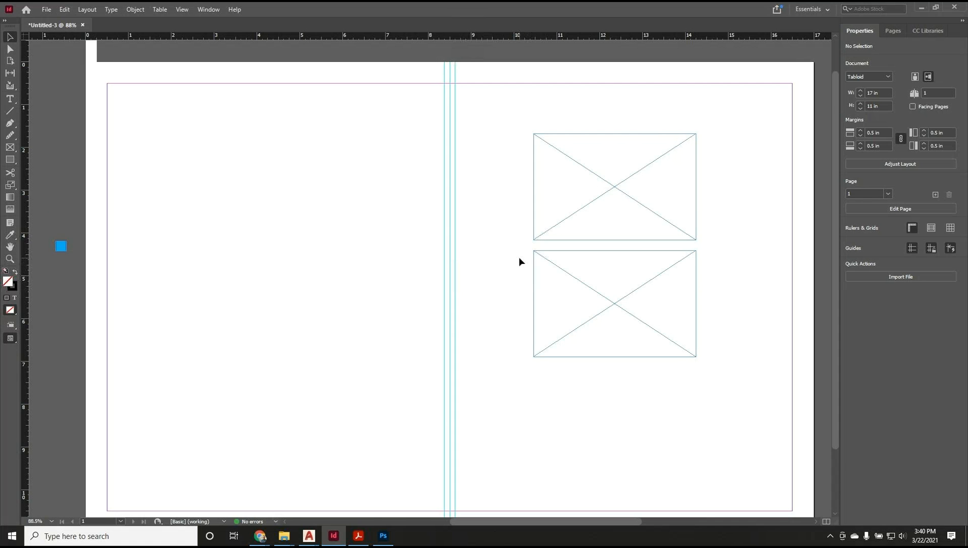
Duplicate the lower frame straight below itself with the same gap, its upper edge at Y 7.14 in.
{"action": "scroll", "coordinate": [519, 257], "scroll_direction": "down", "scroll_amount": 1}
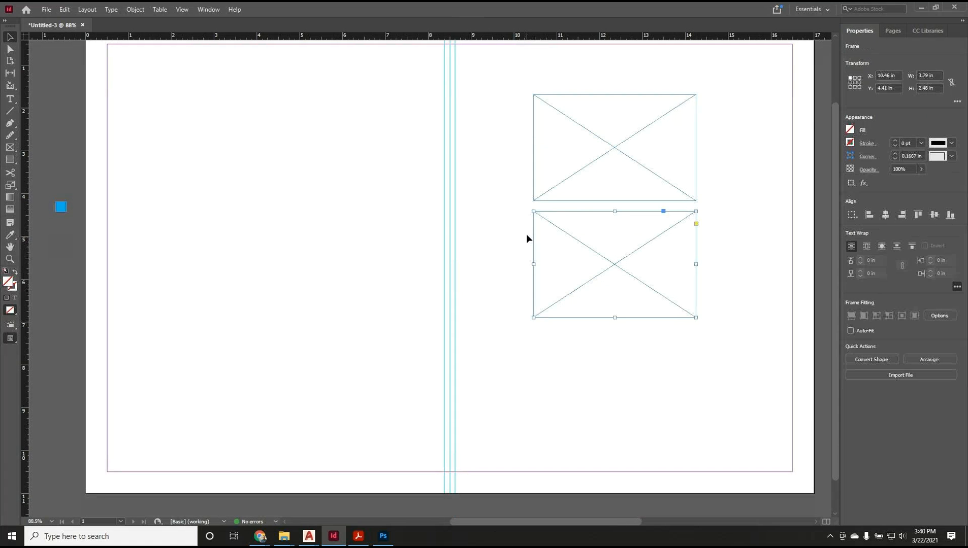
{"action": "left_click_drag", "start_coordinate": [533, 240], "coordinate": [539, 359]}
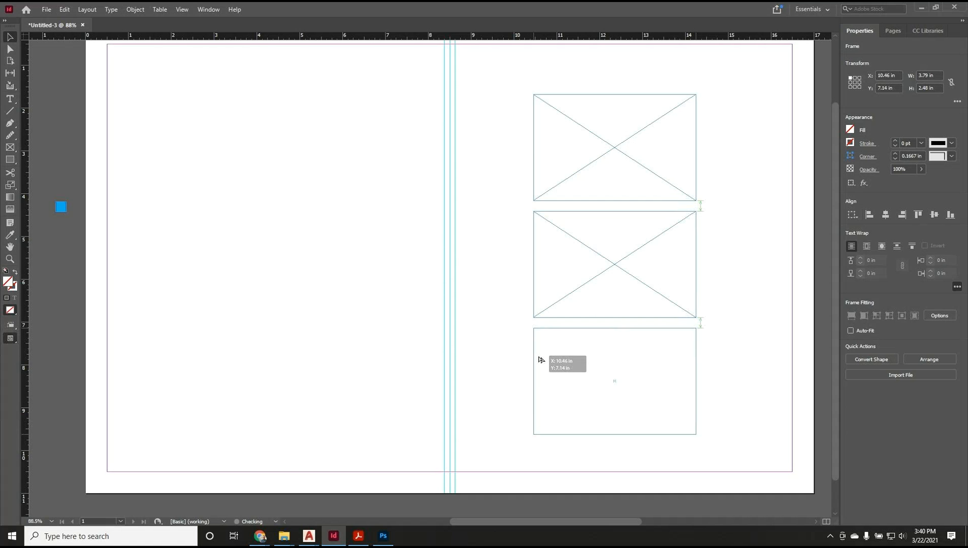
{"action": "left_click_drag", "start_coordinate": [540, 360], "coordinate": [570, 358]}
{"action": "left_click", "coordinate": [504, 337]}
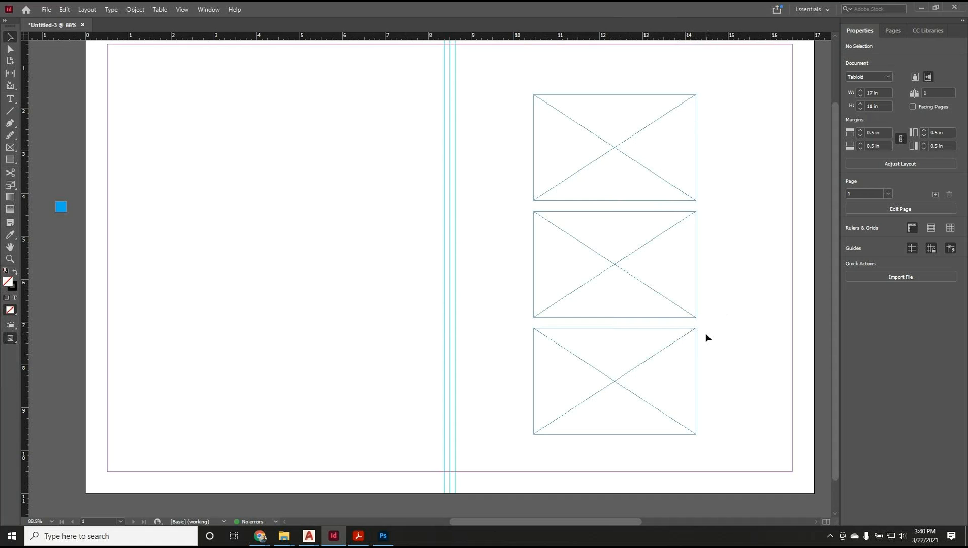
Select all three frames and move them up to the page's upper margin, at X 10.54 in and Y 0.5 in.
{"action": "left_click_drag", "start_coordinate": [724, 370], "coordinate": [590, 172]}
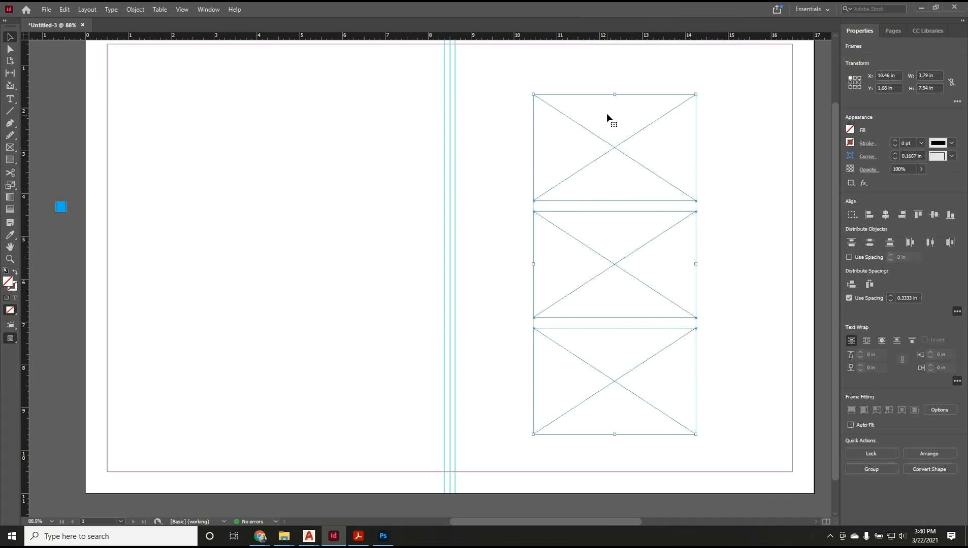
{"action": "left_click", "coordinate": [722, 362]}
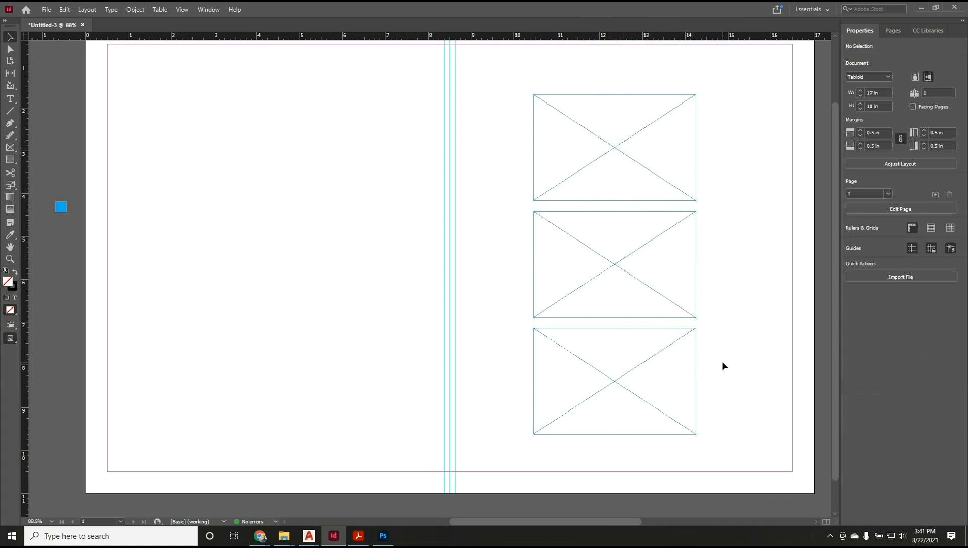
{"action": "left_click_drag", "start_coordinate": [723, 371], "coordinate": [597, 136]}
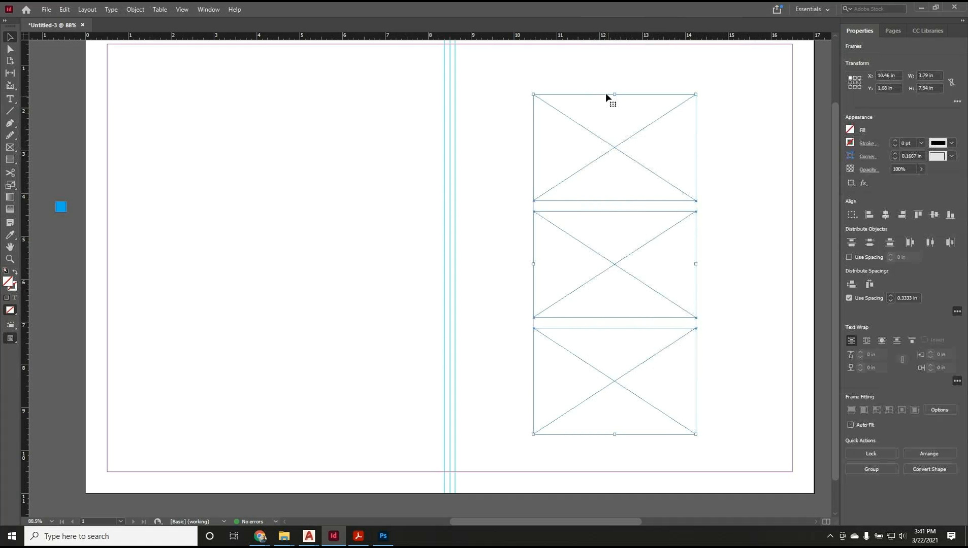
{"action": "left_click_drag", "start_coordinate": [600, 95], "coordinate": [603, 44]}
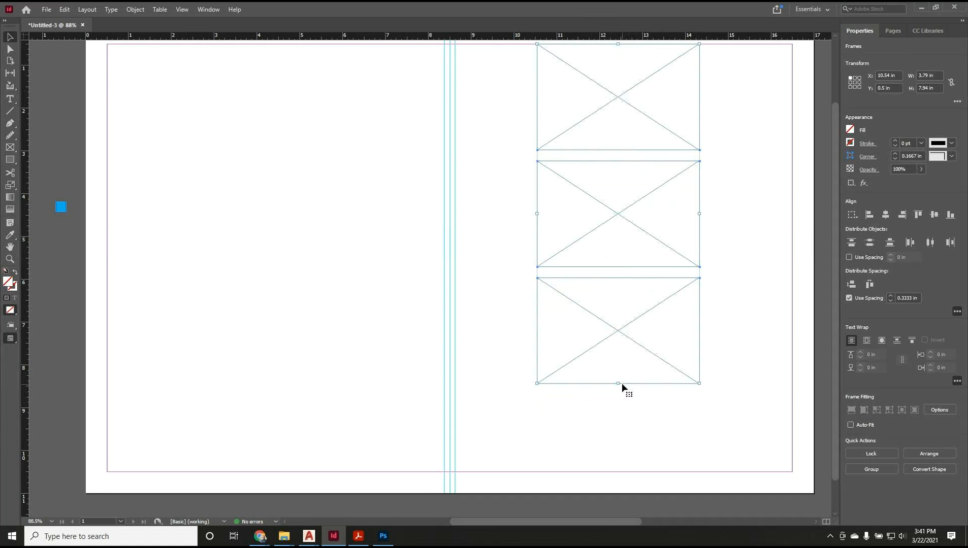
Scale the three frames together to 10 in high and stretch them to 7.875 in wide between the centre guide and outer margin.
{"action": "left_click_drag", "start_coordinate": [618, 385], "coordinate": [625, 471]}
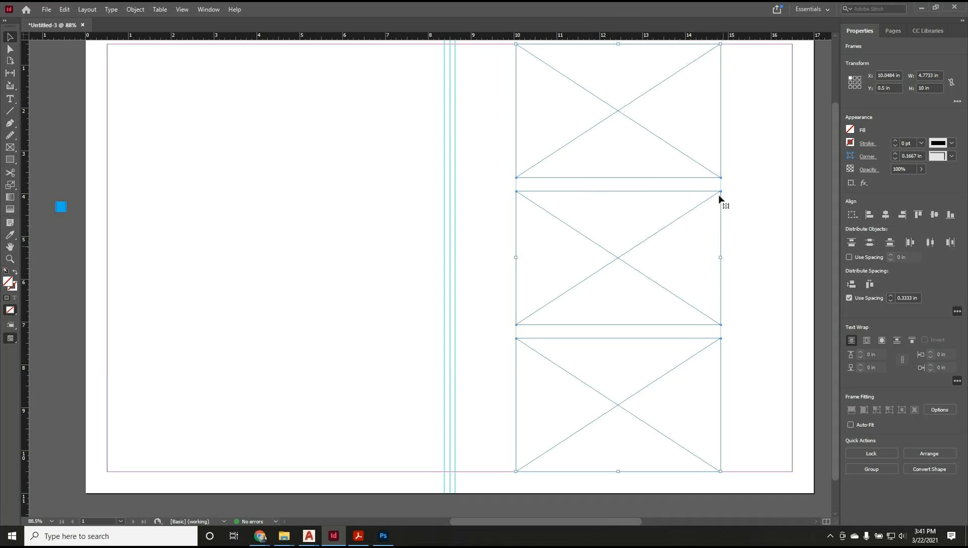
{"action": "left_click_drag", "start_coordinate": [721, 258], "coordinate": [793, 257]}
{"action": "left_click_drag", "start_coordinate": [518, 256], "coordinate": [455, 253]}
{"action": "key", "text": "ctrl+z"}
{"action": "left_click_drag", "start_coordinate": [516, 257], "coordinate": [456, 254]}
{"action": "left_click", "coordinate": [576, 265]}
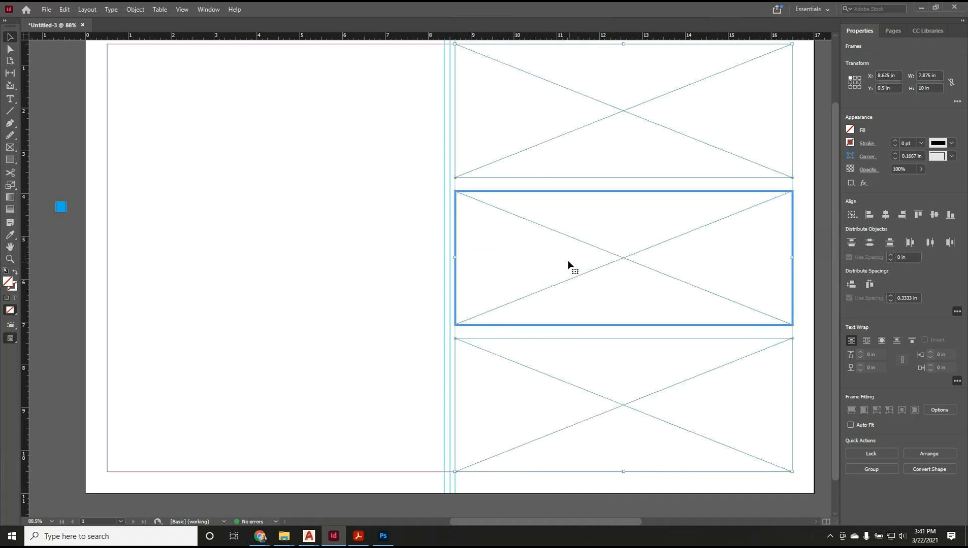
{"action": "left_click", "coordinate": [409, 197]}
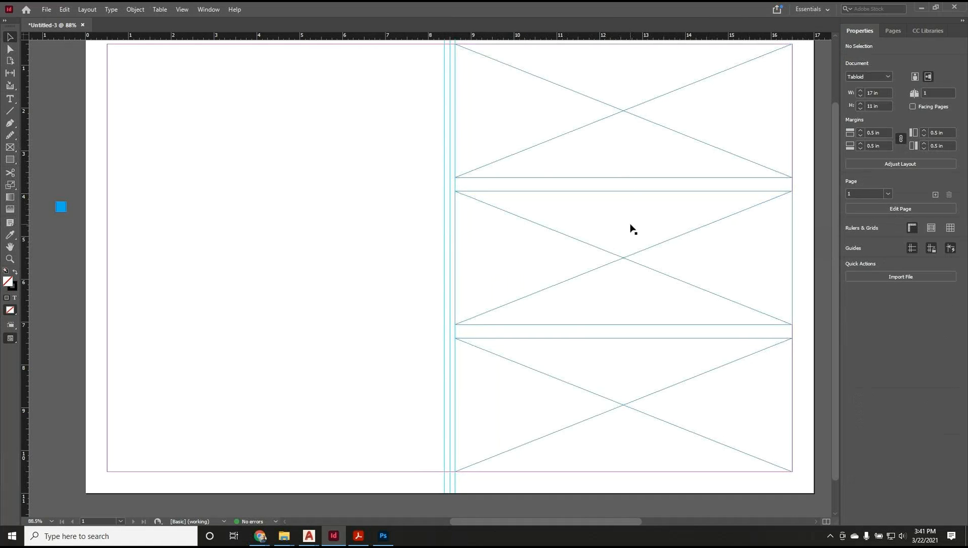
Undo the scaling and both width stretches of the three frames.
{"action": "key", "text": "ctrl+z"}
{"action": "key", "text": "ctrl+z"}
{"action": "key", "text": "ctrl+z"}
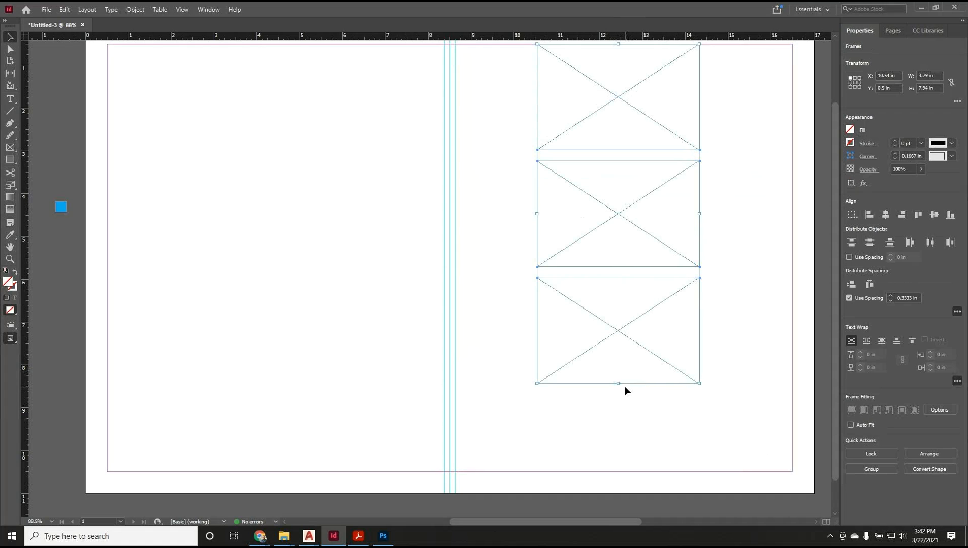
Try to scale the three frames proportionally to about 4.55 in wide by 9.18 in high, and undo it.
{"action": "left_click_drag", "start_coordinate": [699, 385], "coordinate": [731, 436]}
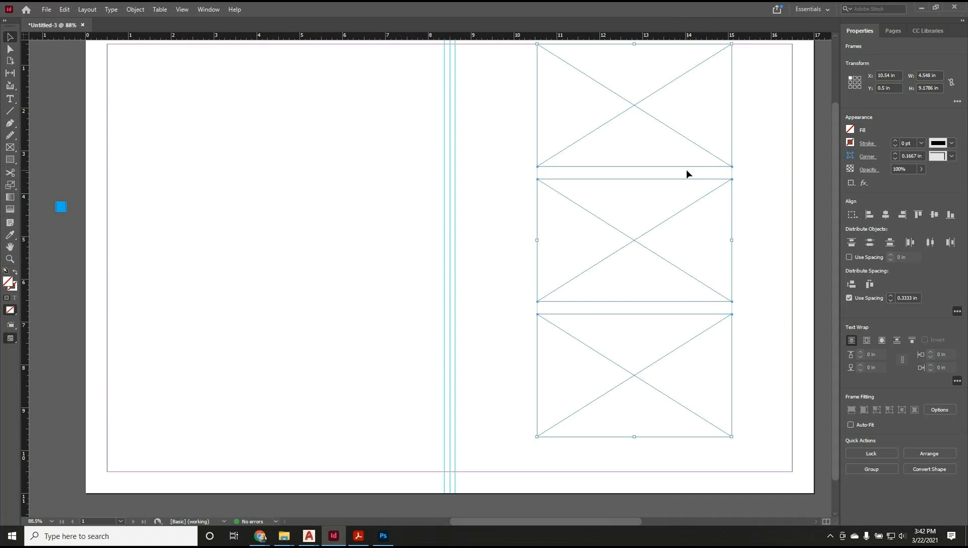
{"action": "mouse_move", "coordinate": [63, 209]}
{"action": "left_mouse_down"}
{"action": "mouse_move", "coordinate": [551, 181]}
{"action": "mouse_move", "coordinate": [358, 182]}
{"action": "mouse_move", "coordinate": [63, 208]}
{"action": "left_mouse_up"}
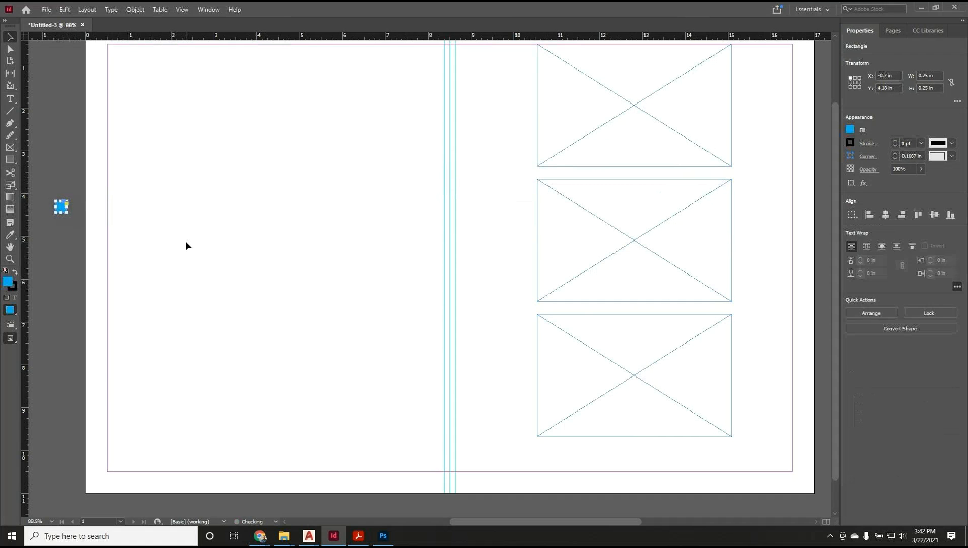
{"action": "left_click", "coordinate": [692, 367]}
{"action": "left_click", "coordinate": [758, 343]}
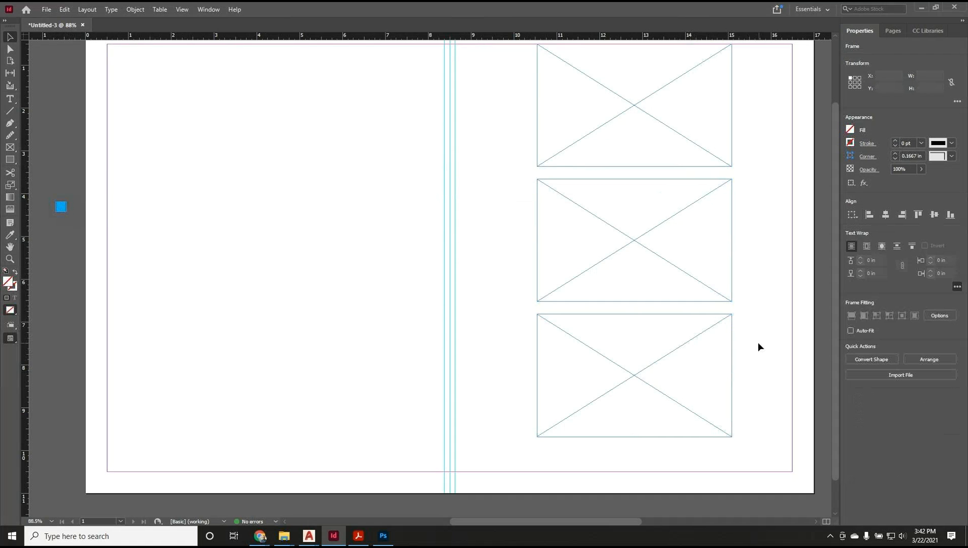
{"action": "key", "text": "ctrl+z"}
Select the three frames, scale them down to the lower margin, and widen them to 7.875 in across the page's right half.
{"action": "left_click_drag", "start_coordinate": [745, 354], "coordinate": [659, 131]}
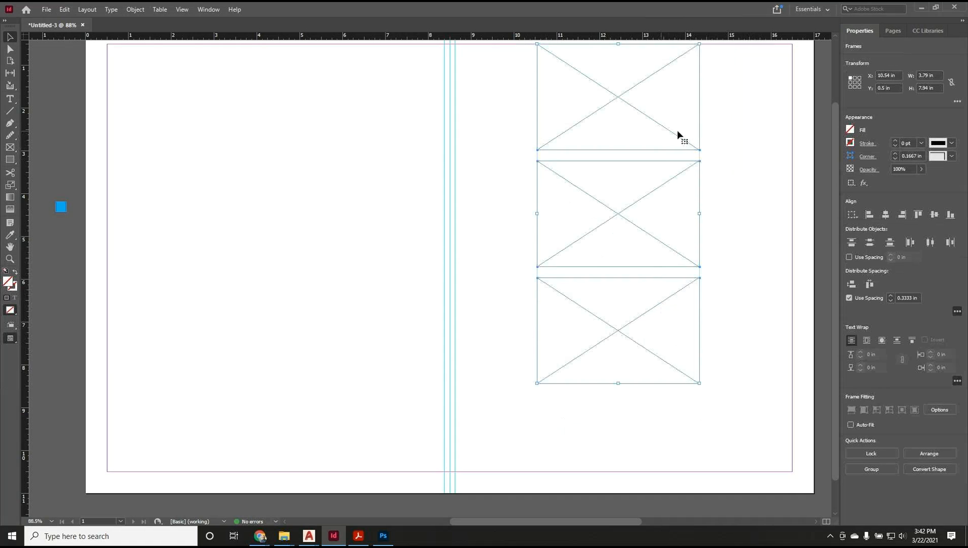
{"action": "key", "text": "alt+Tab"}
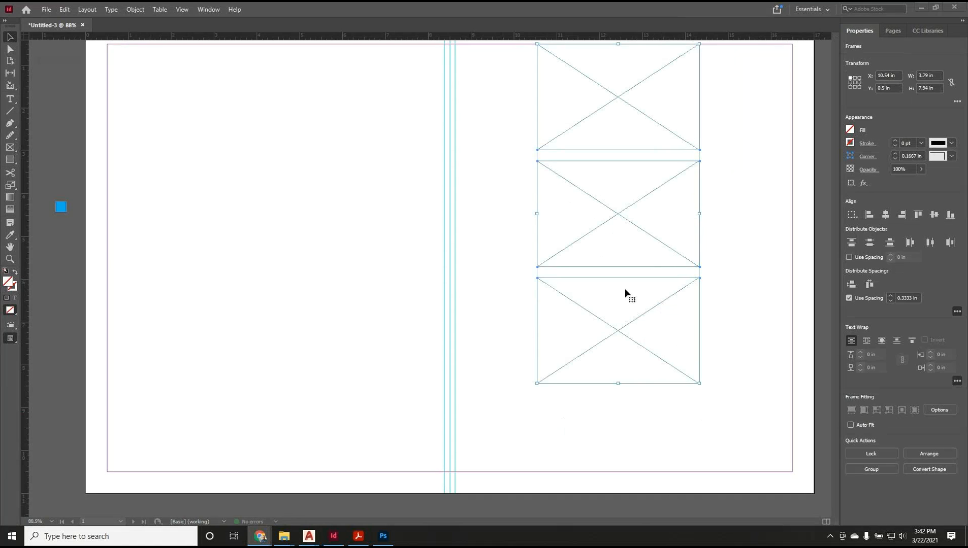
{"action": "left_click", "coordinate": [710, 302]}
{"action": "left_click_drag", "start_coordinate": [717, 315], "coordinate": [620, 121]}
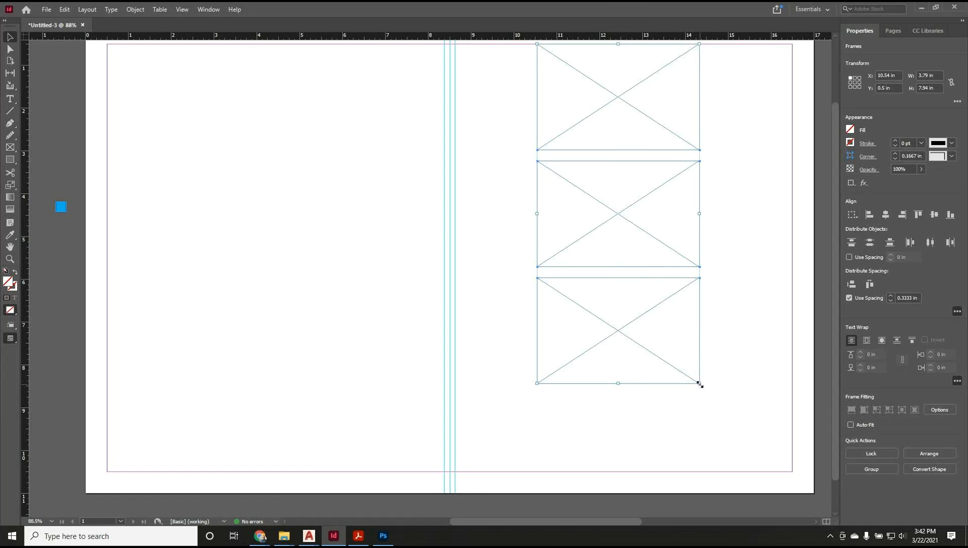
{"action": "left_click_drag", "start_coordinate": [699, 384], "coordinate": [759, 467]}
{"action": "left_click_drag", "start_coordinate": [761, 256], "coordinate": [792, 257]}
{"action": "left_click_drag", "start_coordinate": [537, 256], "coordinate": [454, 253]}
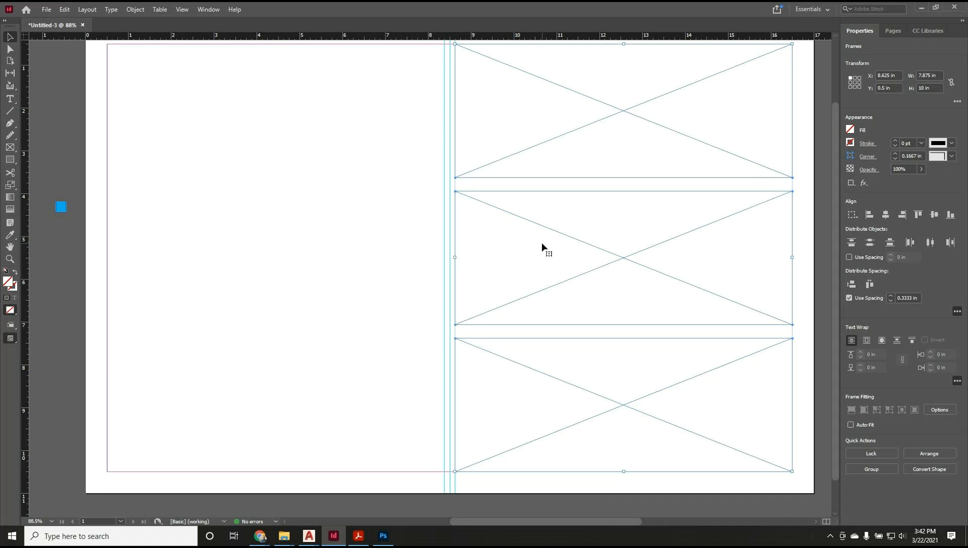
Undo the latest resizing of the three frames and deselect them.
{"action": "left_click", "coordinate": [422, 224]}
{"action": "key", "text": "ctrl+z"}
{"action": "key", "text": "ctrl+z"}
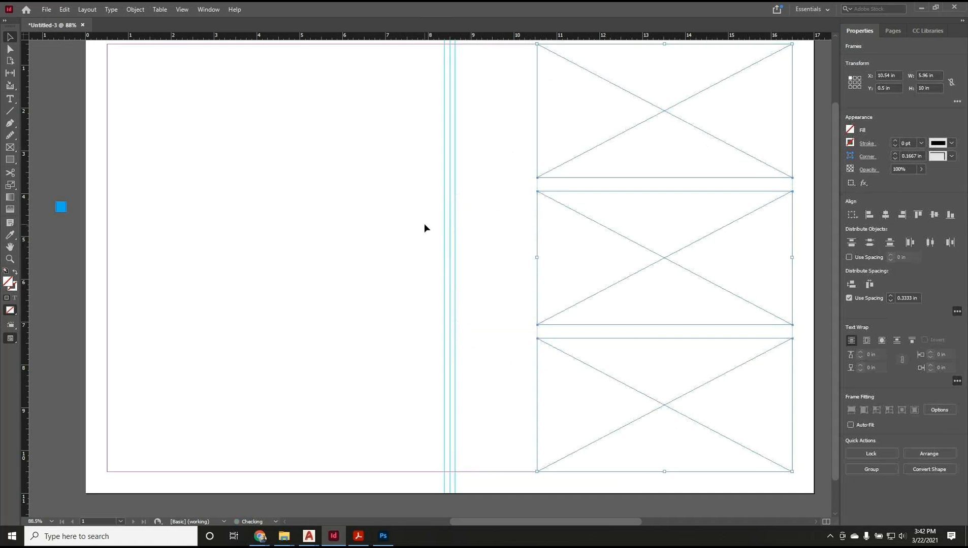
{"action": "key", "text": "ctrl+z"}
{"action": "left_click", "coordinate": [509, 224]}
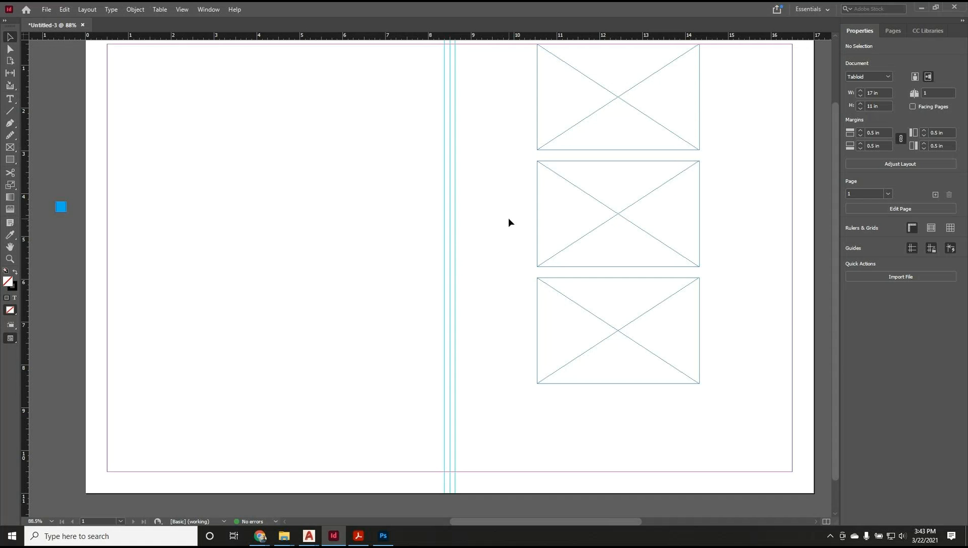
Preview the page without guides and frame edges, return to the normal view, and look over the whole layout.
{"action": "key", "text": "w"}
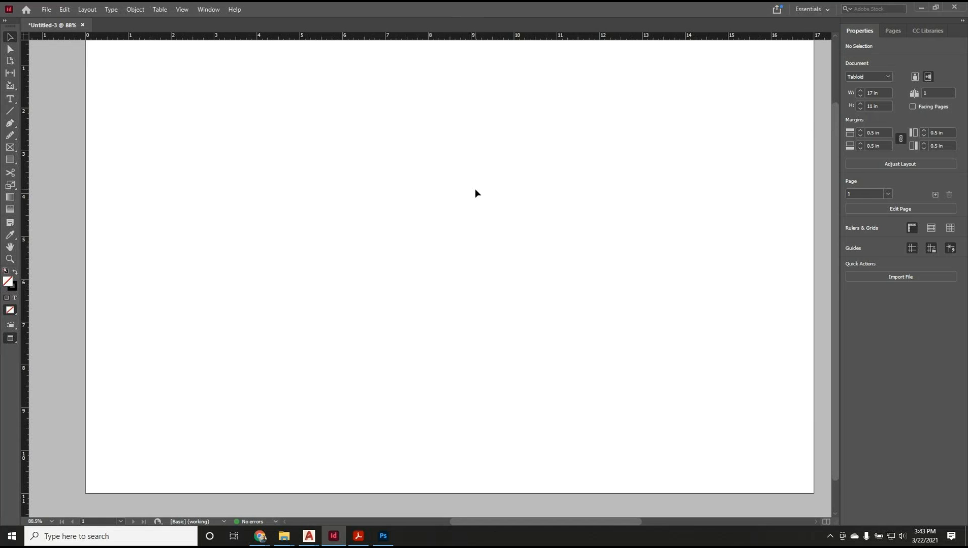
{"action": "scroll", "coordinate": [475, 189], "scroll_direction": "up", "scroll_amount": 1}
{"action": "scroll", "coordinate": [476, 193], "scroll_direction": "down", "scroll_amount": 1}
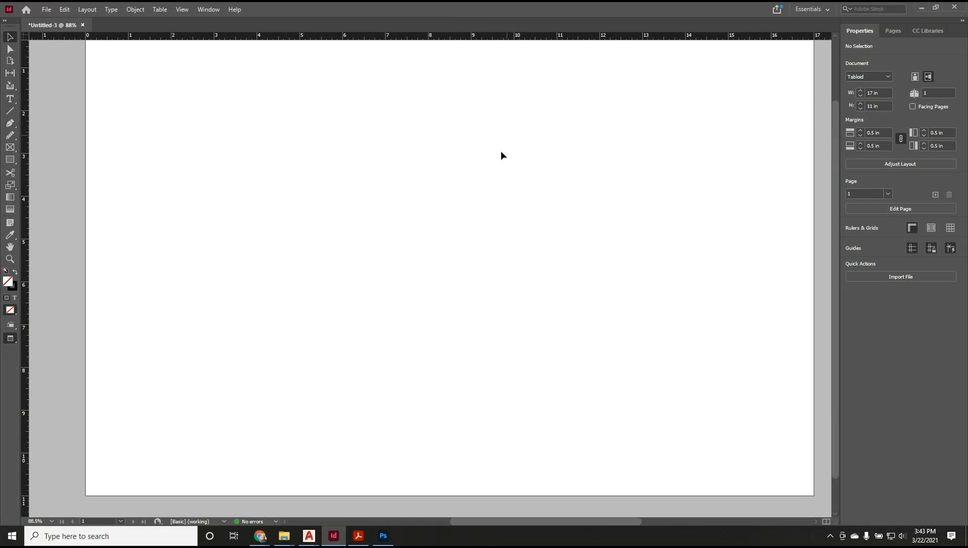
{"action": "scroll", "coordinate": [442, 134], "scroll_direction": "up", "scroll_amount": 1}
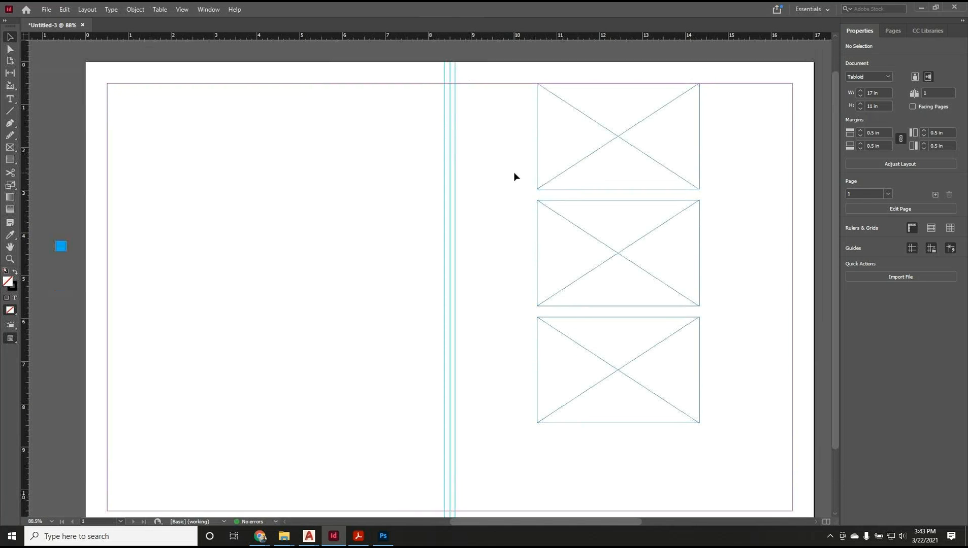
{"action": "scroll", "coordinate": [487, 175], "scroll_direction": "down", "scroll_amount": 1}
{"action": "scroll", "coordinate": [488, 175], "scroll_direction": "up", "scroll_amount": 1}
{"action": "scroll", "coordinate": [487, 176], "scroll_direction": "down", "scroll_amount": 1}
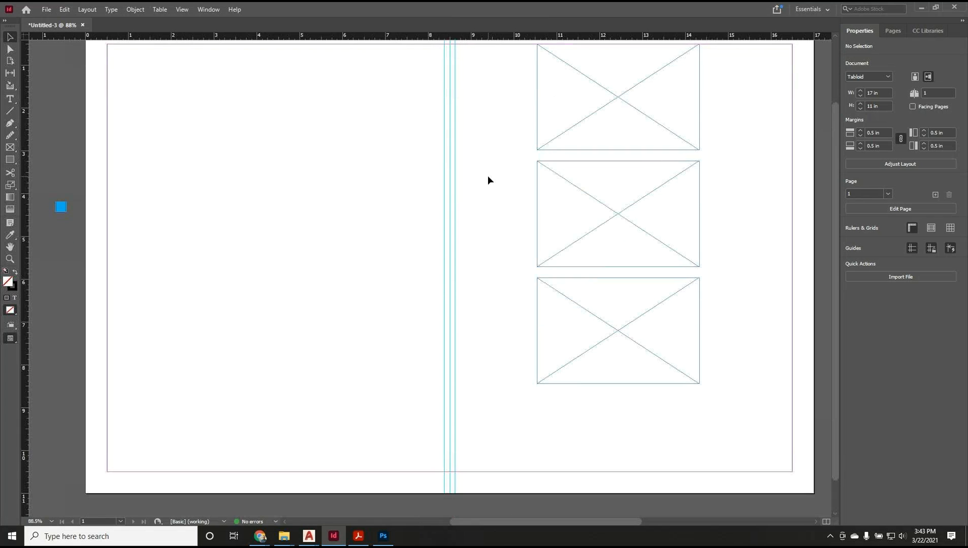
{"action": "scroll", "coordinate": [488, 177], "scroll_direction": "up", "scroll_amount": 1}
{"action": "scroll", "coordinate": [488, 176], "scroll_direction": "down", "scroll_amount": 1}
{"action": "scroll", "coordinate": [489, 167], "scroll_direction": "left", "scroll_amount": 2}
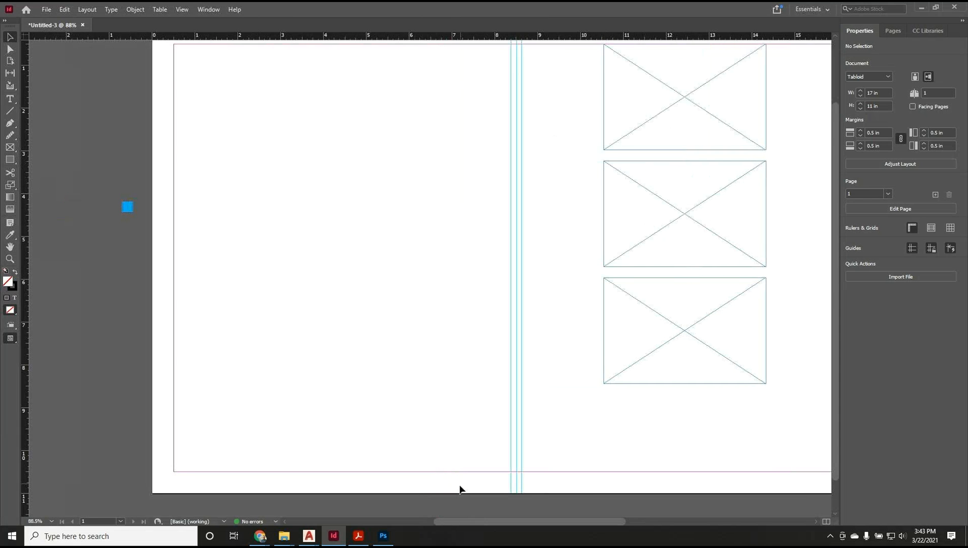
{"action": "scroll", "coordinate": [476, 518], "scroll_direction": "right", "scroll_amount": 3}
{"action": "scroll", "coordinate": [583, 386], "scroll_direction": "up", "scroll_amount": 1}
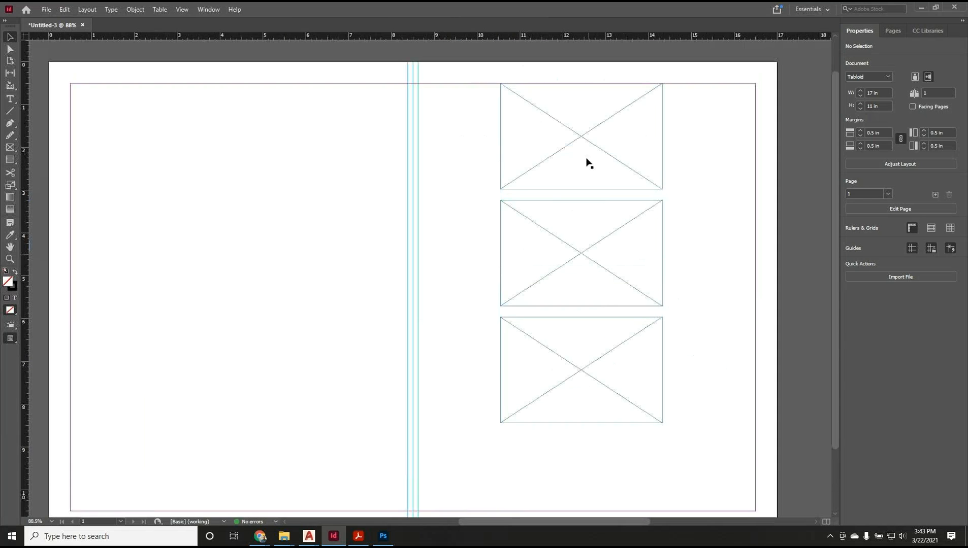
Scale the three frames together to 10 in high and extend them to the centre gutter's right guide, 7.875 in wide.
{"action": "left_click_drag", "start_coordinate": [718, 324], "coordinate": [609, 165]}
{"action": "scroll", "coordinate": [663, 422], "scroll_direction": "down", "scroll_amount": 1}
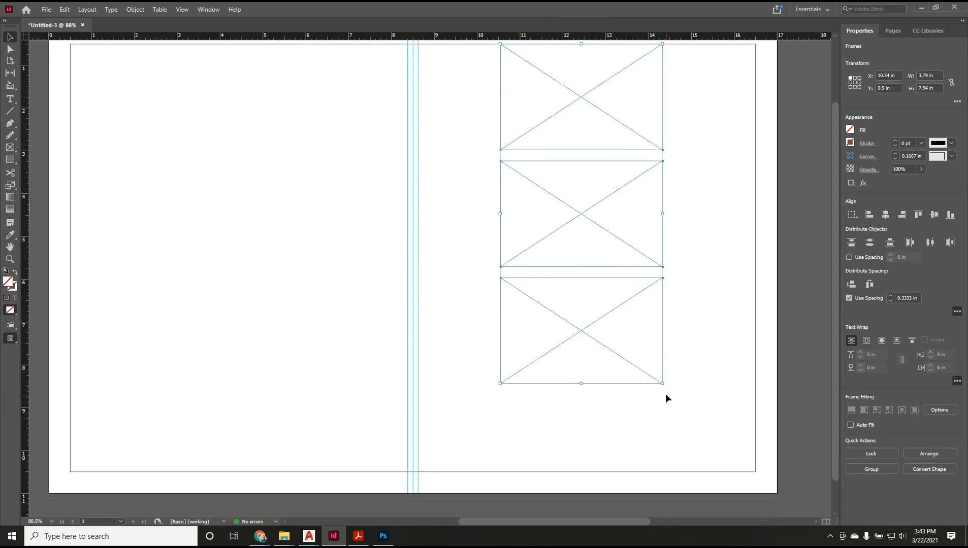
{"action": "left_click_drag", "start_coordinate": [663, 386], "coordinate": [756, 472]}
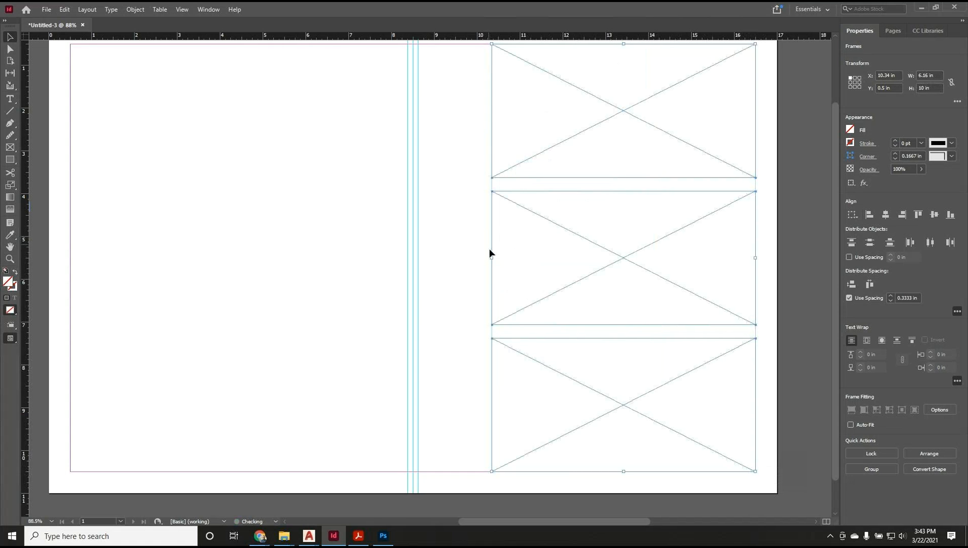
{"action": "left_click_drag", "start_coordinate": [492, 257], "coordinate": [419, 258]}
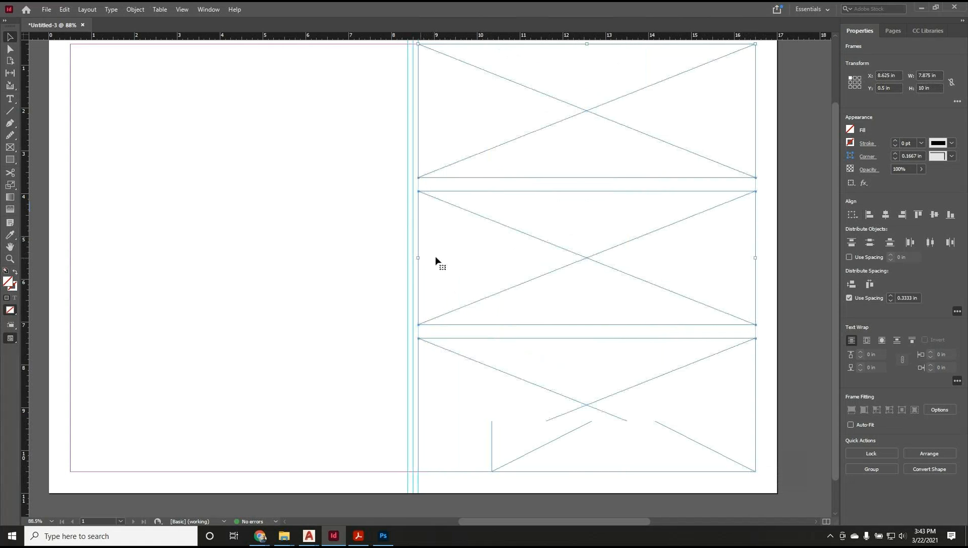
{"action": "left_click", "coordinate": [334, 208]}
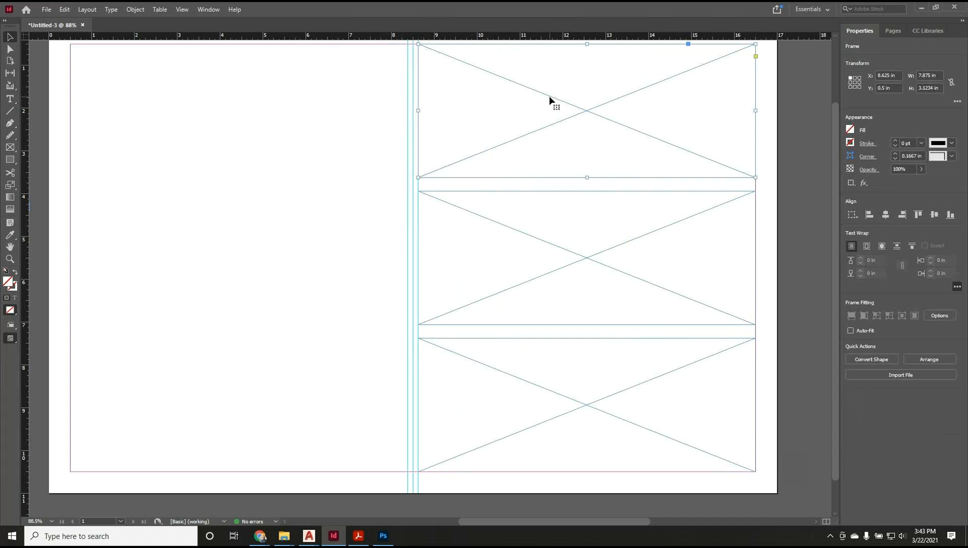
Place the image IMG_20170521_114901.jpg from the SUPPORT folder into the uppermost frame.
{"action": "left_click", "coordinate": [45, 9]}
{"action": "left_click", "coordinate": [95, 140]}
{"action": "left_click", "coordinate": [45, 9]}
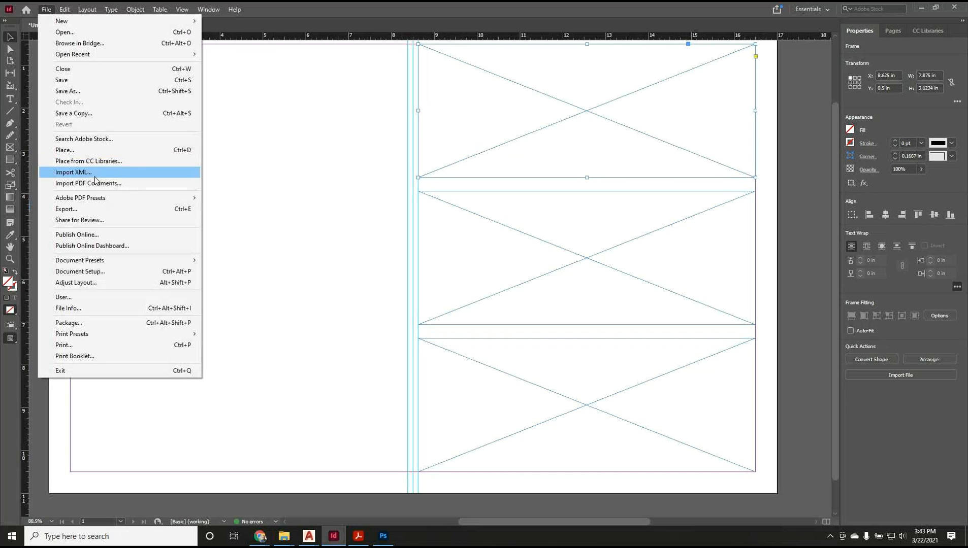
{"action": "left_click", "coordinate": [103, 150]}
{"action": "left_click", "coordinate": [375, 354]}
{"action": "left_click_drag", "start_coordinate": [511, 103], "coordinate": [357, 105]}
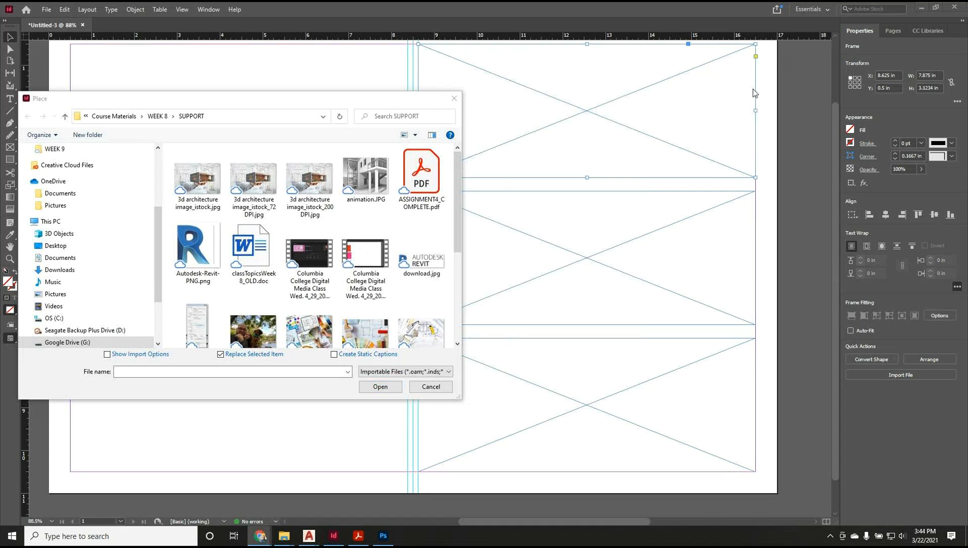
{"action": "scroll", "coordinate": [379, 248], "scroll_direction": "down", "scroll_amount": 5}
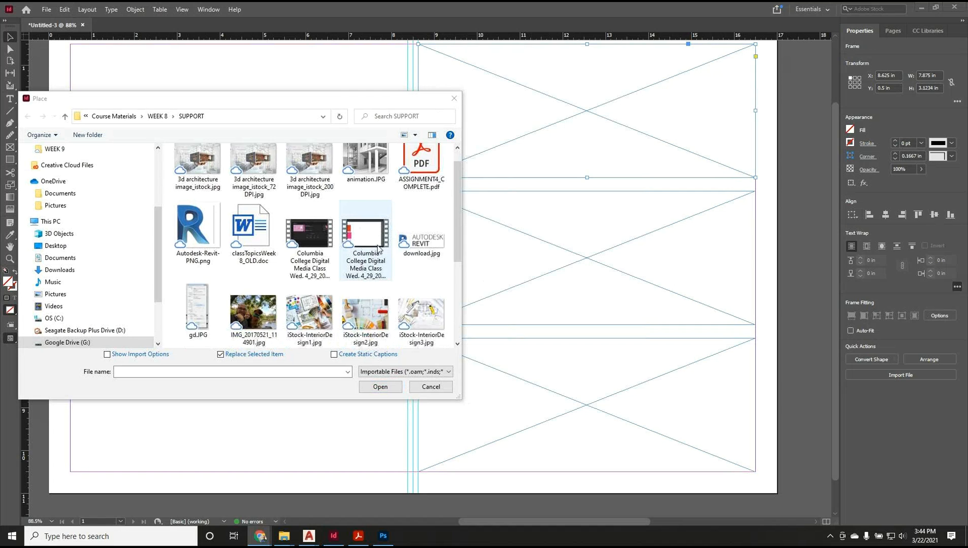
{"action": "scroll", "coordinate": [378, 249], "scroll_direction": "up", "scroll_amount": 2}
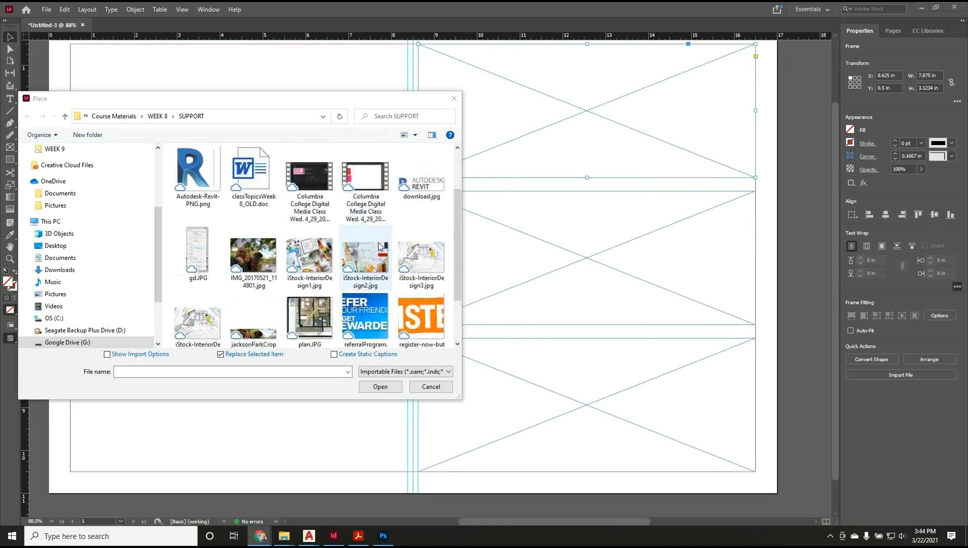
{"action": "double_click", "coordinate": [239, 265]}
Place the image IMG_20170521_114901.jpg from the SUPPORT folder into the middle frame.
{"action": "left_click", "coordinate": [508, 242]}
{"action": "left_click", "coordinate": [46, 9]}
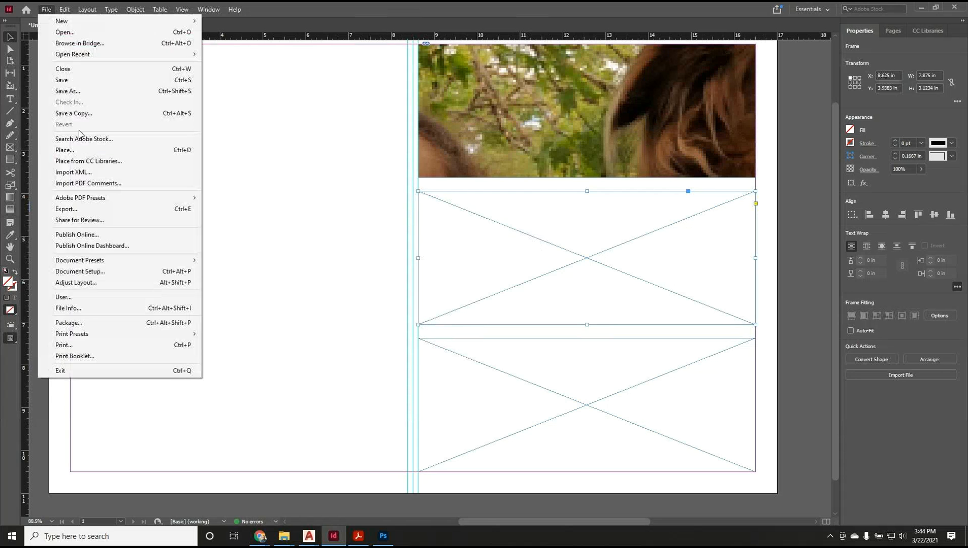
{"action": "left_click", "coordinate": [151, 150]}
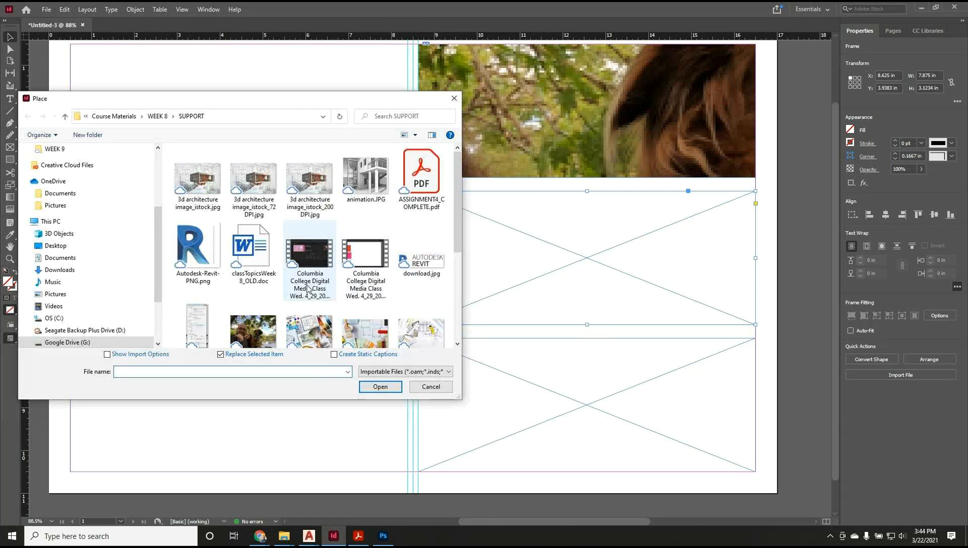
{"action": "double_click", "coordinate": [253, 330]}
Place the same SUPPORT folder image, IMG_20170521_114901.jpg, into the lowest frame.
{"action": "left_click", "coordinate": [462, 353]}
{"action": "left_click", "coordinate": [46, 9]}
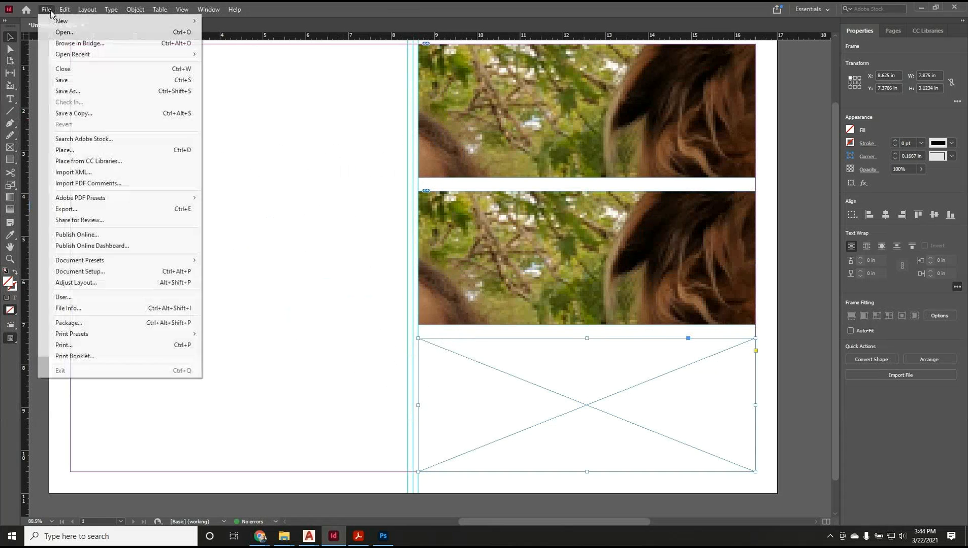
{"action": "left_click", "coordinate": [118, 162]}
{"action": "left_click", "coordinate": [47, 9]}
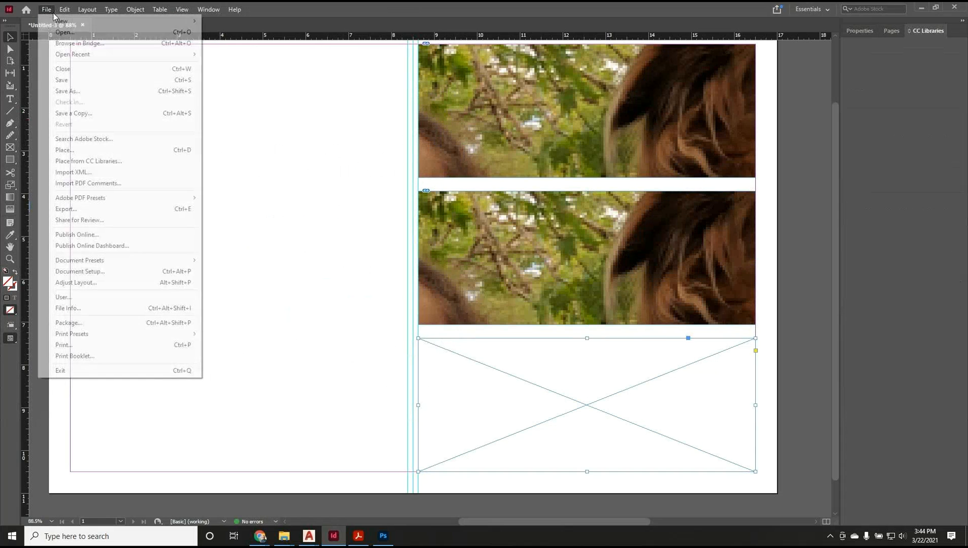
{"action": "left_click", "coordinate": [101, 150]}
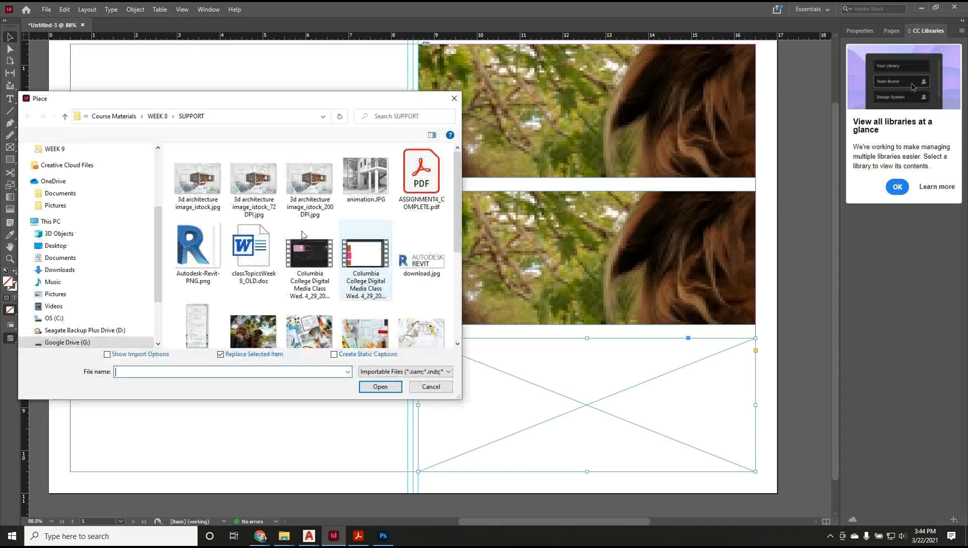
{"action": "double_click", "coordinate": [252, 339]}
Select the picture inside the uppermost frame and view its link information, including actual and effective PPI.
{"action": "left_click", "coordinate": [508, 317]}
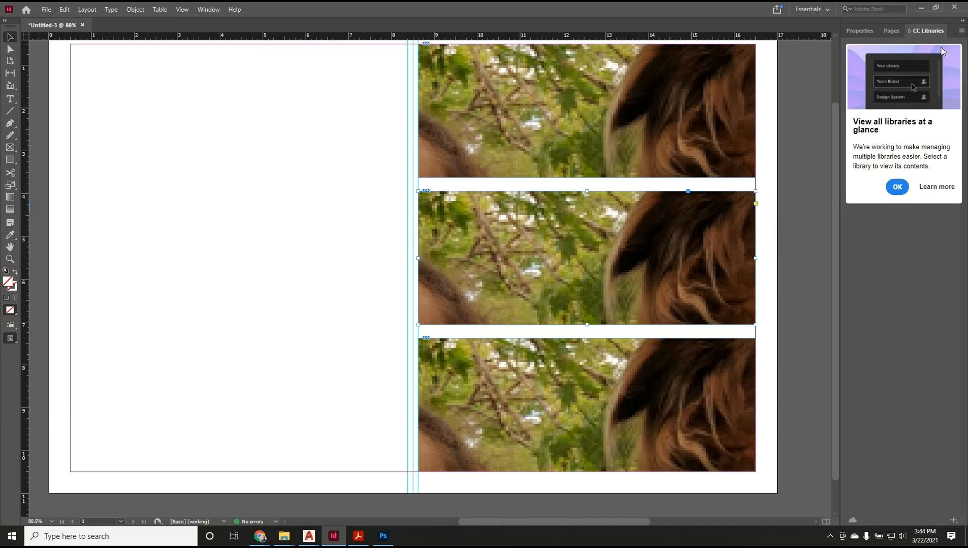
{"action": "left_click", "coordinate": [860, 30]}
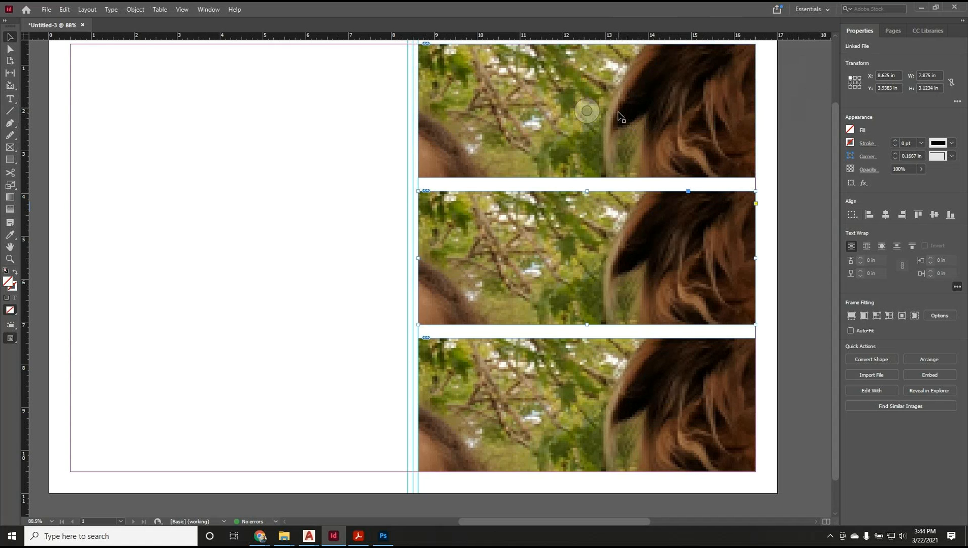
{"action": "left_click", "coordinate": [11, 52]}
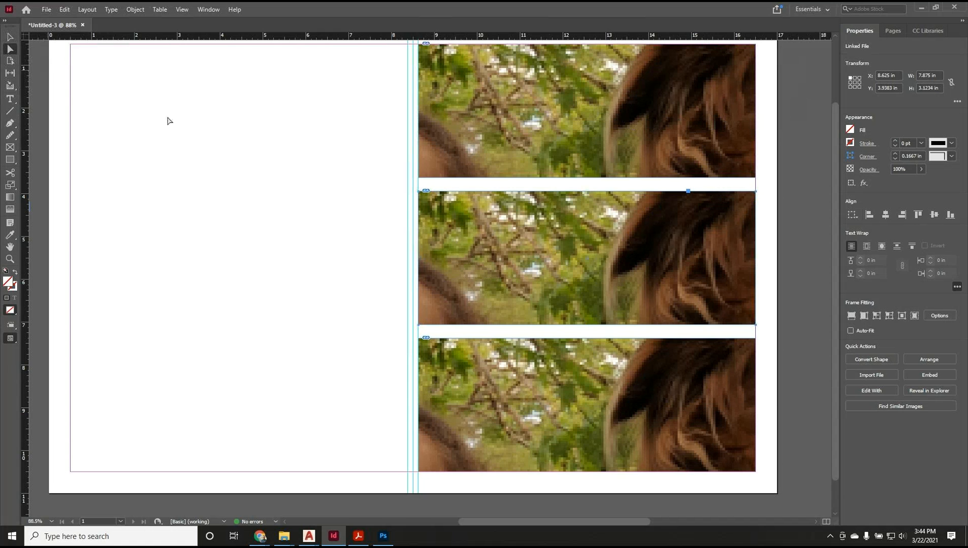
{"action": "left_click", "coordinate": [565, 119]}
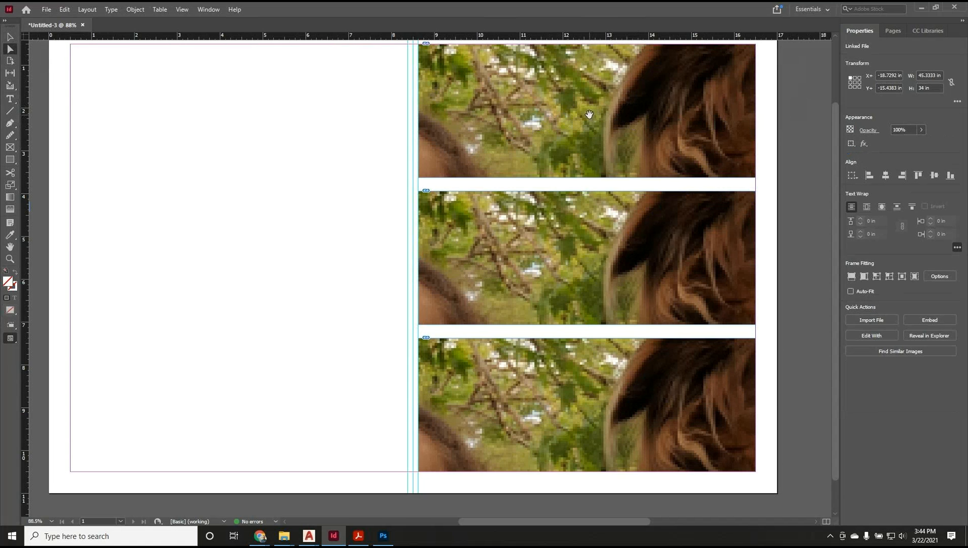
{"action": "left_click", "coordinate": [206, 10]}
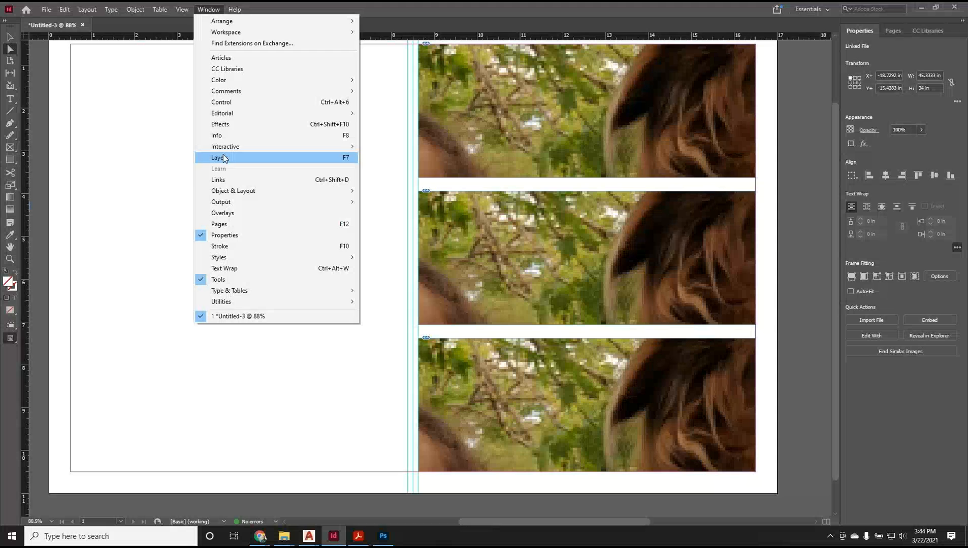
{"action": "left_click", "coordinate": [219, 180]}
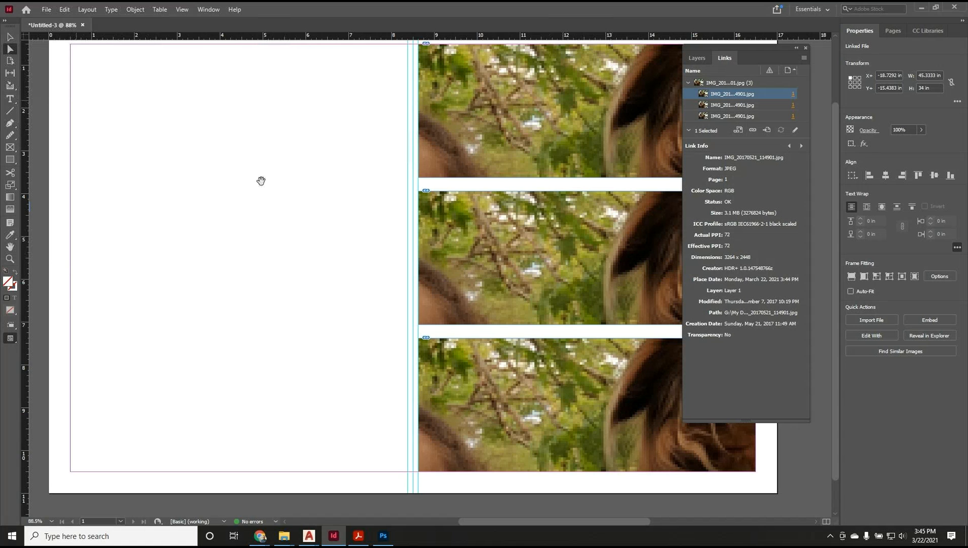
Reposition the pictures inside the three frames so each shows a different part of the photo, and close the link information.
{"action": "left_click_drag", "start_coordinate": [557, 253], "coordinate": [520, 239]}
{"action": "left_click_drag", "start_coordinate": [601, 250], "coordinate": [508, 304]}
{"action": "left_click_drag", "start_coordinate": [600, 412], "coordinate": [631, 440]}
{"action": "left_click_drag", "start_coordinate": [539, 401], "coordinate": [649, 406]}
{"action": "left_click_drag", "start_coordinate": [590, 407], "coordinate": [527, 364]}
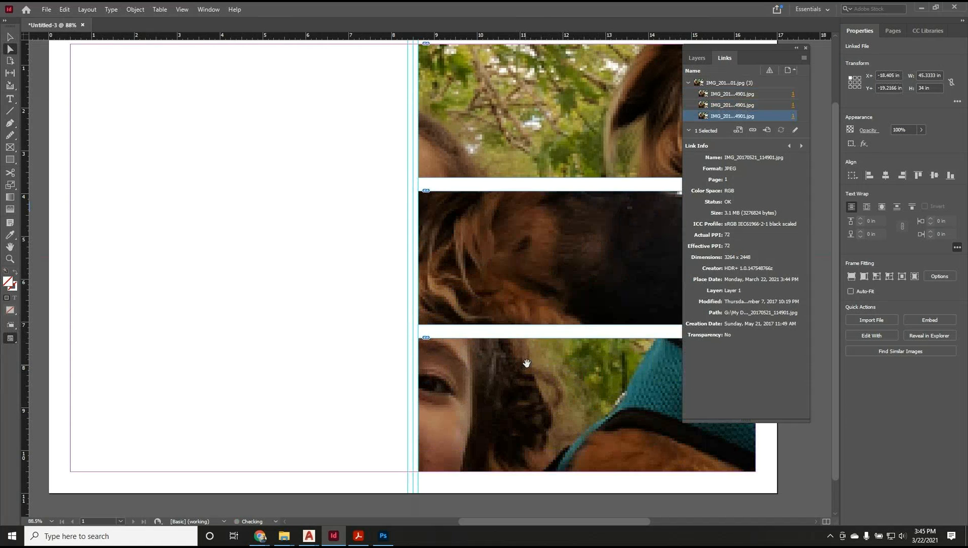
{"action": "mouse_move", "coordinate": [562, 146]}
{"action": "left_mouse_down"}
{"action": "mouse_move", "coordinate": [604, 101]}
{"action": "mouse_move", "coordinate": [596, 119]}
{"action": "mouse_move", "coordinate": [587, 110]}
{"action": "mouse_move", "coordinate": [557, 125]}
{"action": "mouse_move", "coordinate": [555, 112]}
{"action": "mouse_move", "coordinate": [626, 107]}
{"action": "mouse_move", "coordinate": [572, 130]}
{"action": "left_mouse_up"}
{"action": "left_click", "coordinate": [805, 48]}
{"action": "left_click_drag", "start_coordinate": [612, 250], "coordinate": [611, 300]}
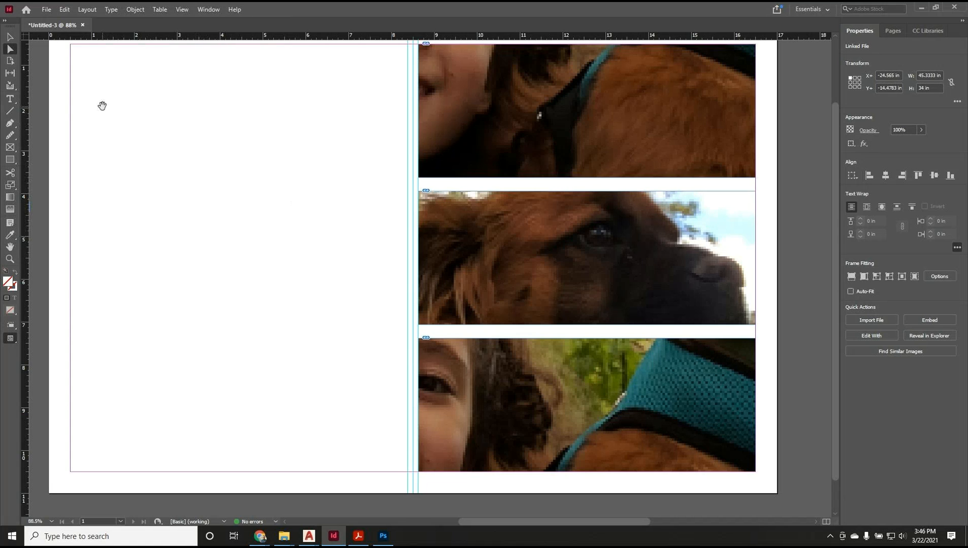
Draw a text frame over the page's left half, 7.875 in wide and 9.94 in high, and enter two lines of random sample characters.
{"action": "left_click", "coordinate": [11, 100]}
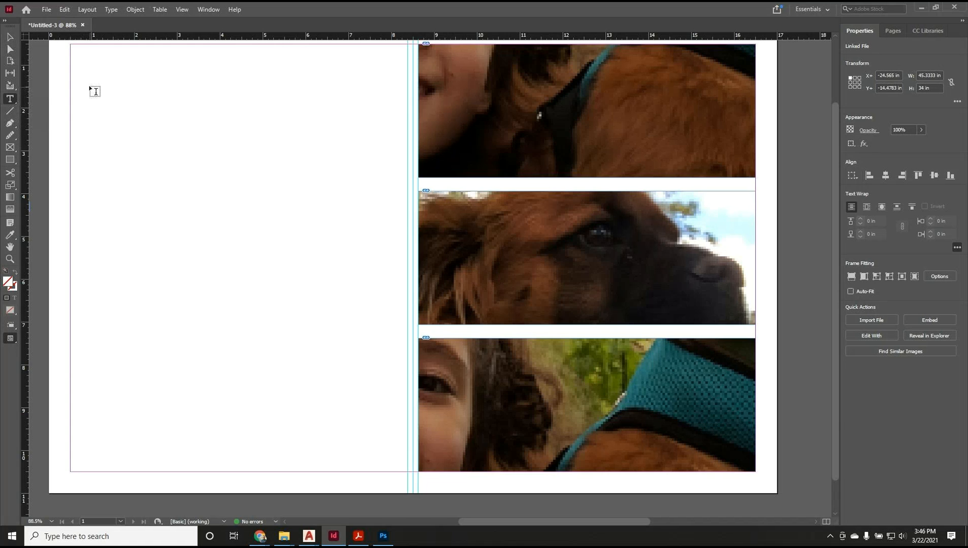
{"action": "left_click_drag", "start_coordinate": [78, 51], "coordinate": [409, 470]}
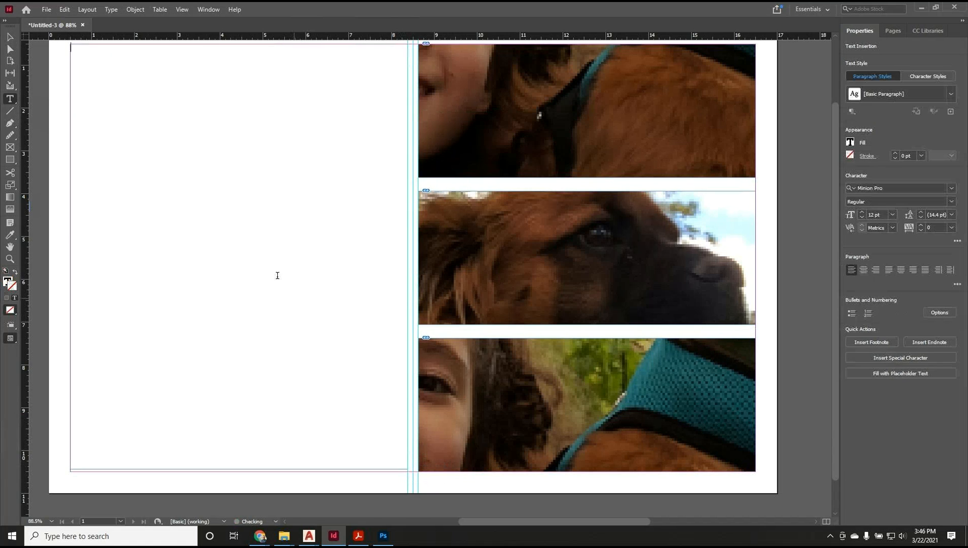
{"action": "type", "text": "asdfj;asdf"}
{"action": "key", "text": "Return"}
{"action": "type", "text": "adsfjl'asdf'"}
{"action": "left_click", "coordinate": [11, 39]}
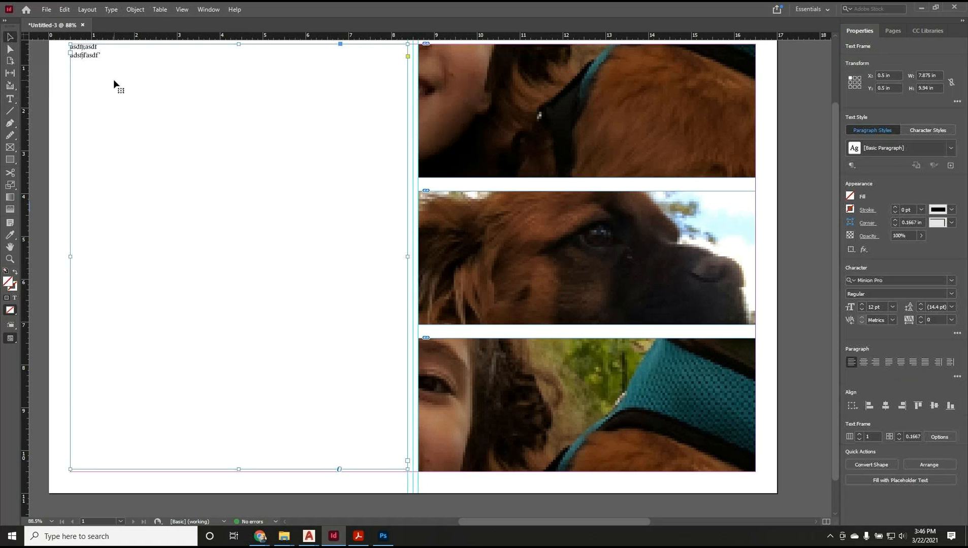
Switch to Chrome and look over the Lorem Ipsum Generator page and its amount and unit settings.
{"action": "key", "text": "alt+Tab"}
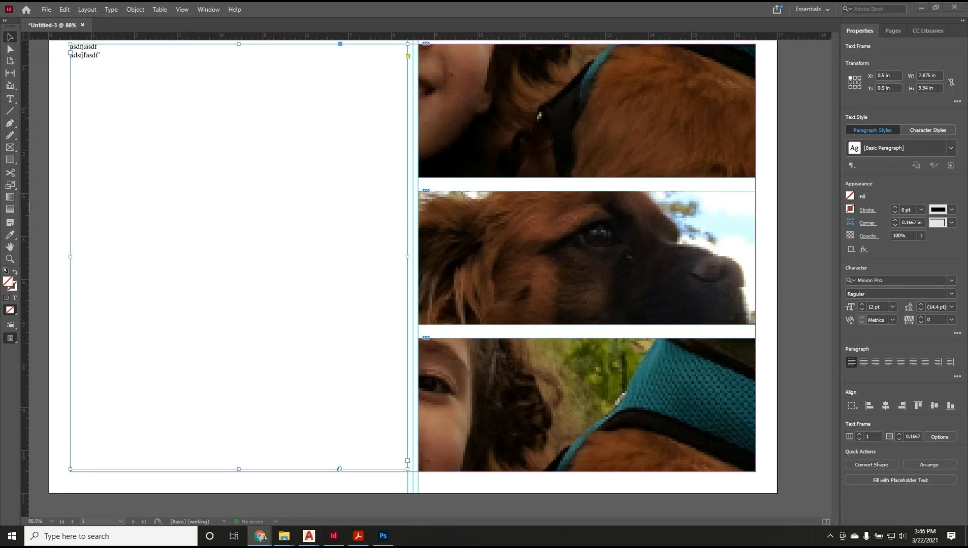
{"action": "key", "text": "alt+Tab"}
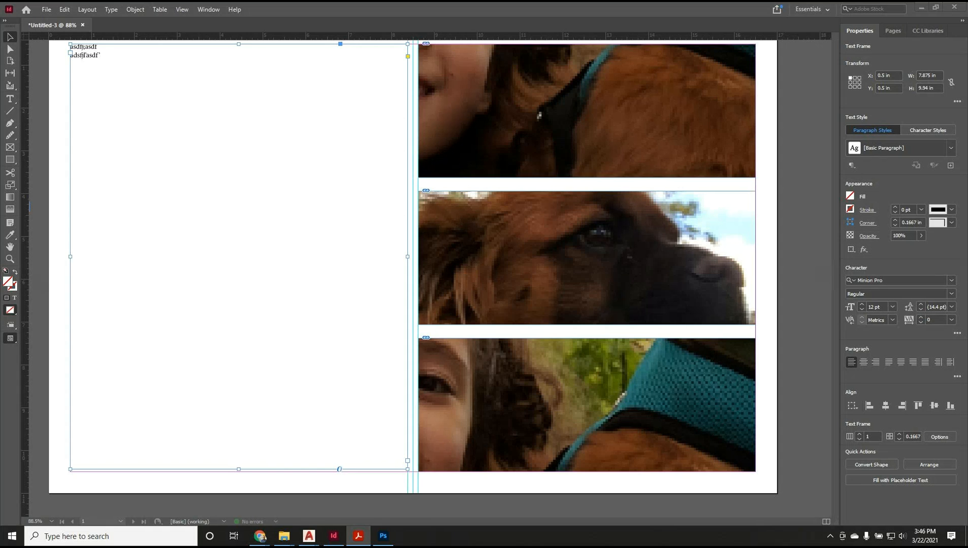
{"action": "left_click", "coordinate": [261, 537]}
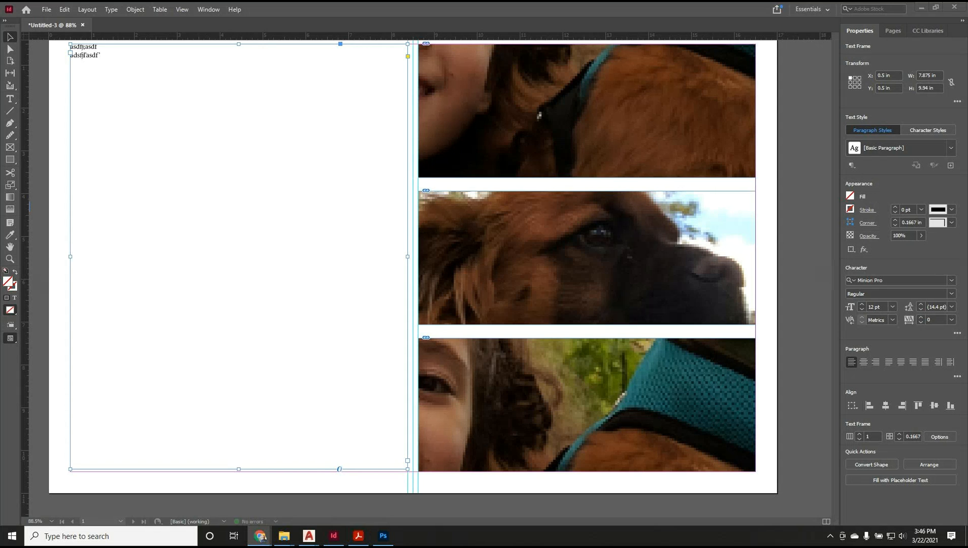
{"action": "left_click_drag", "start_coordinate": [965, 101], "coordinate": [213, 2]}
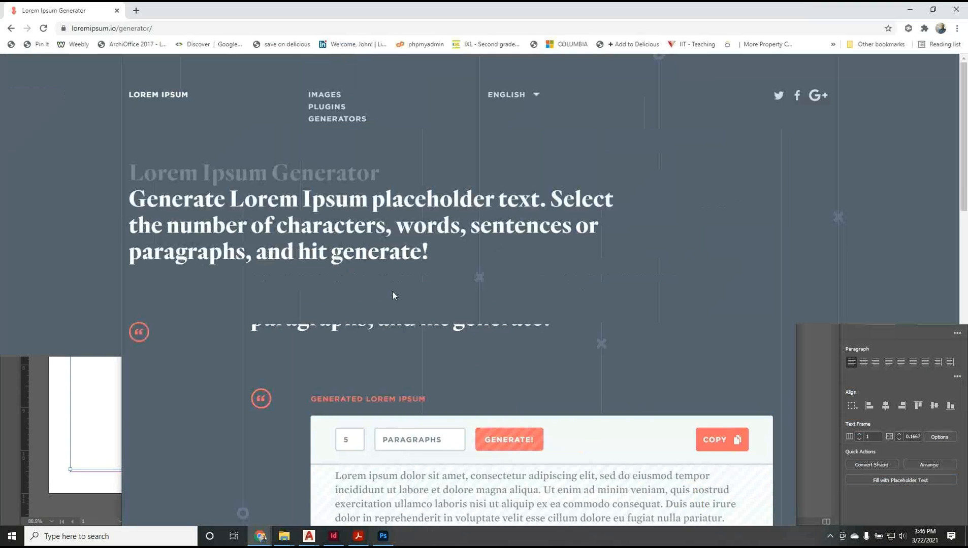
{"action": "scroll", "coordinate": [392, 294], "scroll_direction": "down", "scroll_amount": 2}
{"action": "scroll", "coordinate": [378, 283], "scroll_direction": "up", "scroll_amount": 2}
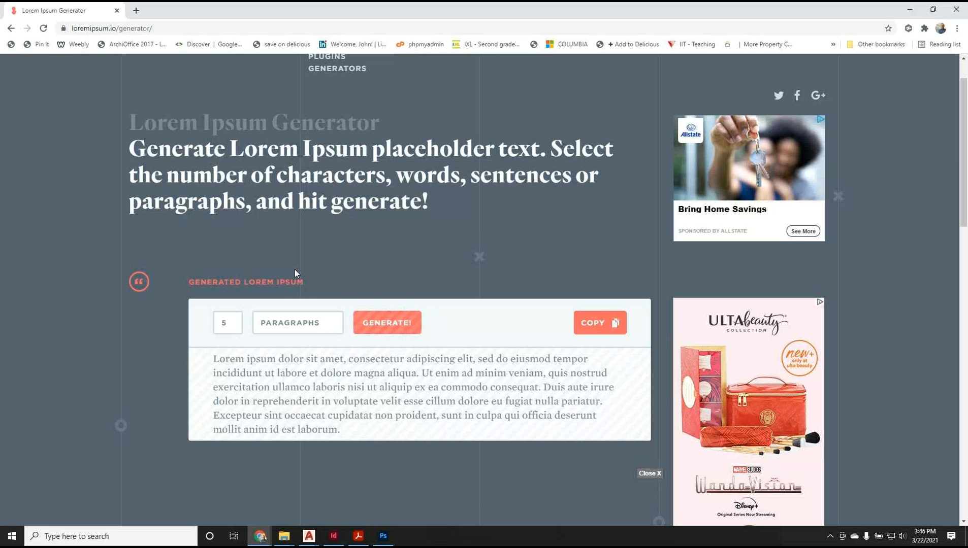
{"action": "scroll", "coordinate": [270, 289], "scroll_direction": "down", "scroll_amount": 1}
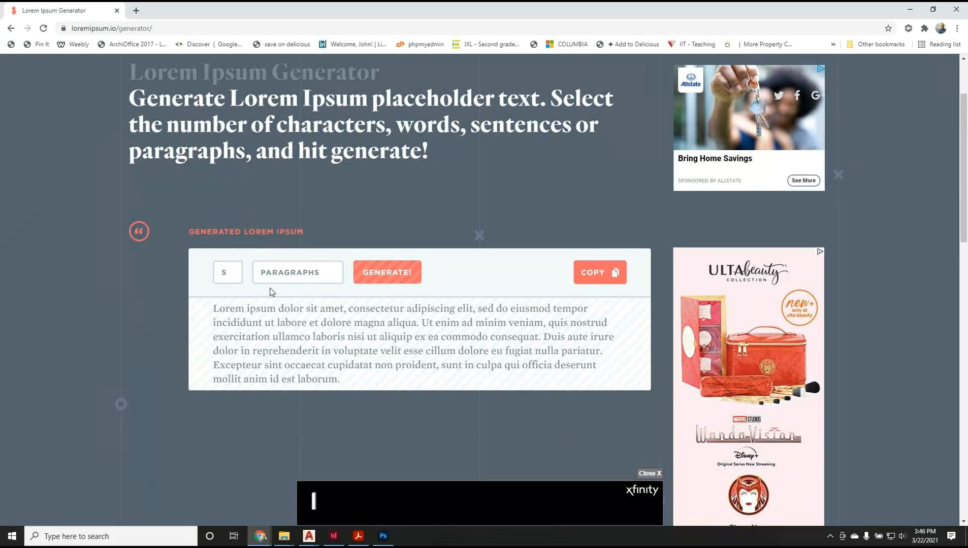
{"action": "scroll", "coordinate": [271, 290], "scroll_direction": "up", "scroll_amount": 1}
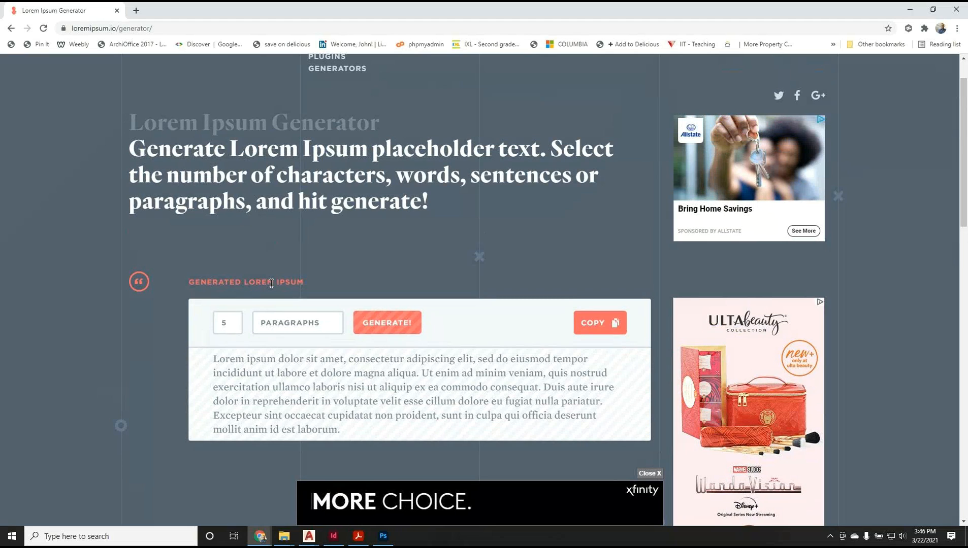
{"action": "scroll", "coordinate": [271, 284], "scroll_direction": "down", "scroll_amount": 2}
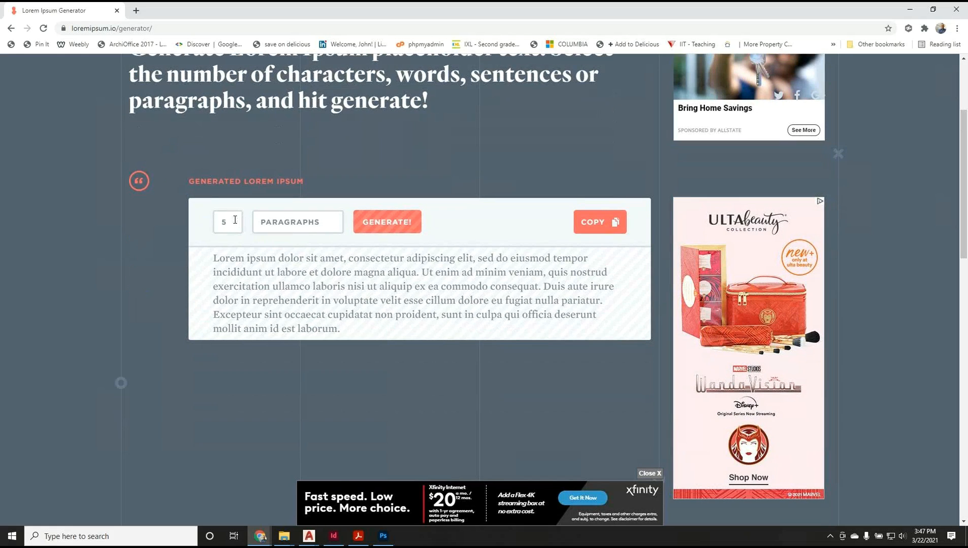
{"action": "scroll", "coordinate": [288, 89], "scroll_direction": "up", "scroll_amount": 1}
{"action": "scroll", "coordinate": [288, 91], "scroll_direction": "up", "scroll_amount": 2}
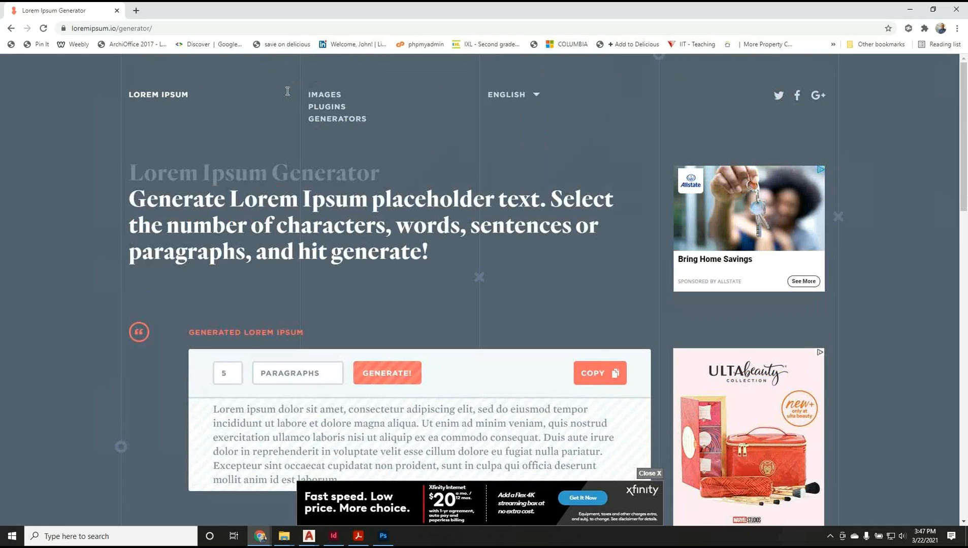
Generate 3 paragraphs of lorem ipsum text and copy them.
{"action": "scroll", "coordinate": [322, 297], "scroll_direction": "down", "scroll_amount": 2}
{"action": "double_click", "coordinate": [235, 272]}
{"action": "type", "text": "3"}
{"action": "key", "text": "Return"}
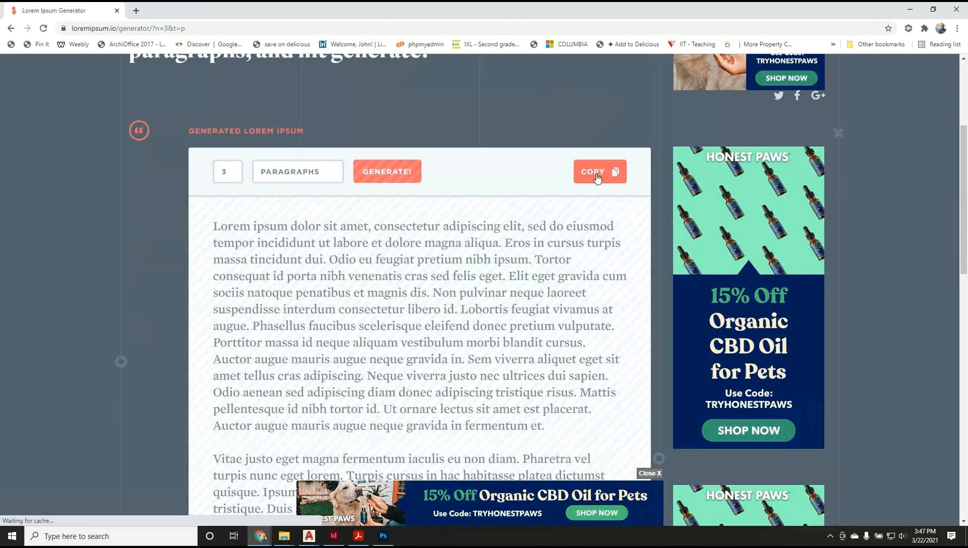
{"action": "left_click", "coordinate": [596, 175]}
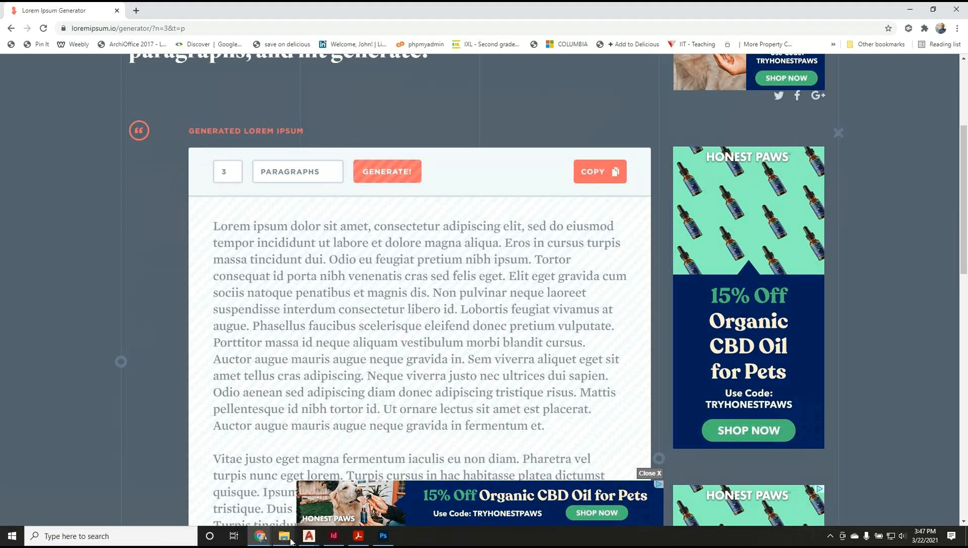
Switch back to InDesign and replace both lines of sample characters in the text frame with the copied lorem ipsum.
{"action": "left_click", "coordinate": [340, 540]}
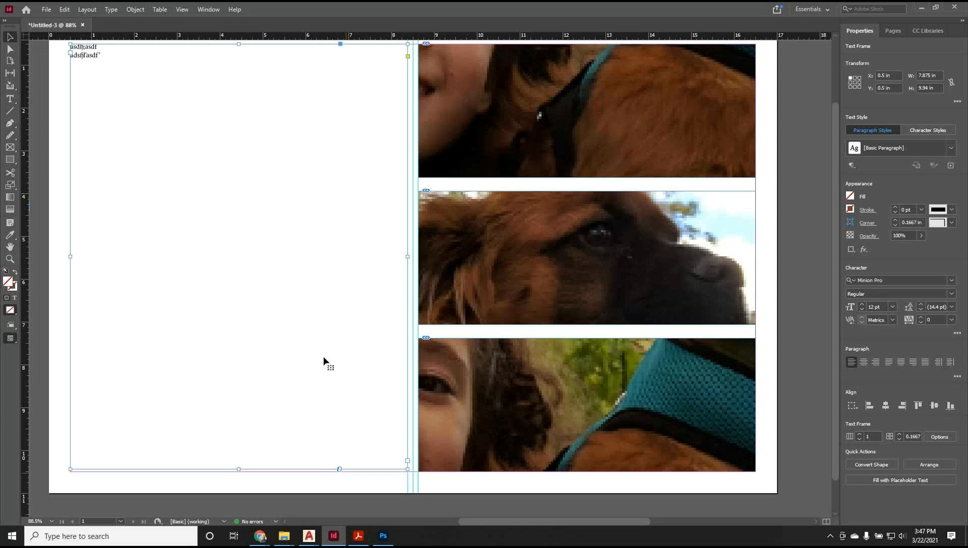
{"action": "double_click", "coordinate": [113, 54]}
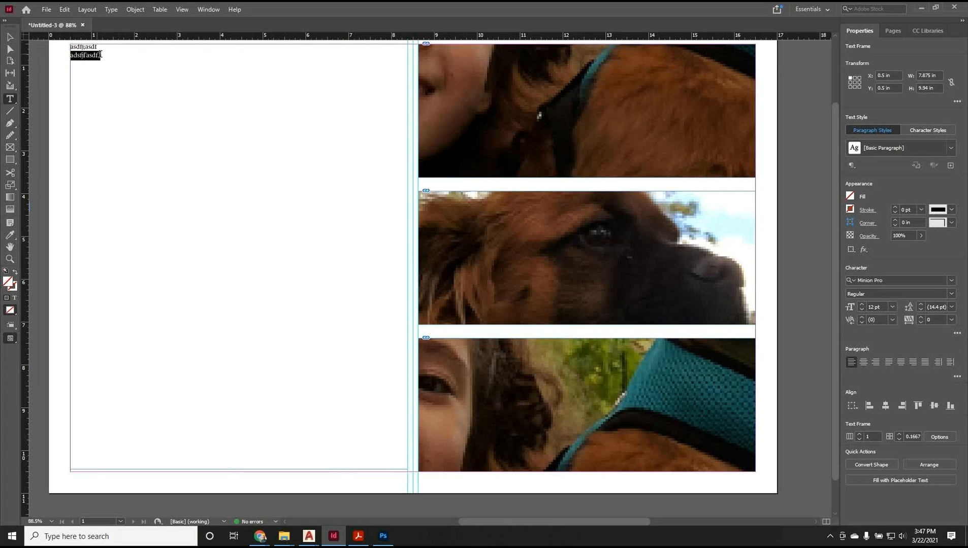
{"action": "left_click_drag", "start_coordinate": [110, 56], "coordinate": [66, 46]}
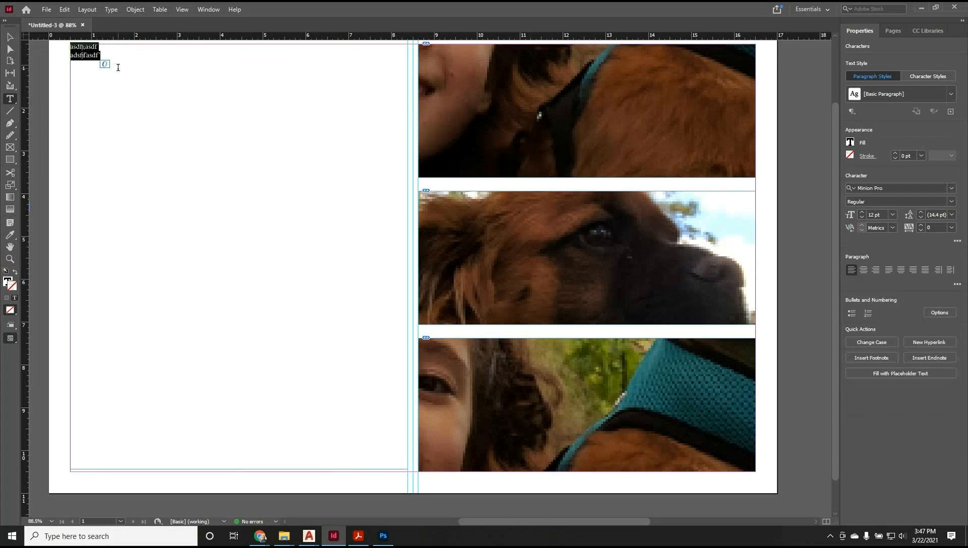
{"action": "key", "text": "ctrl+v"}
{"action": "left_click", "coordinate": [10, 37]}
{"action": "scroll", "coordinate": [269, 196], "scroll_direction": "up", "scroll_amount": 2}
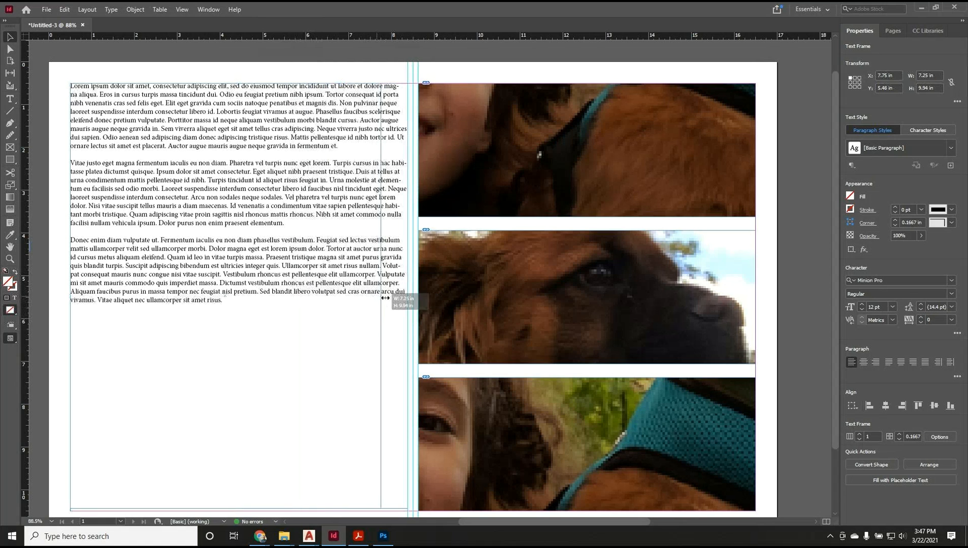
Select all the lorem ipsum text in the text frame and set its font size to 24 pt.
{"action": "double_click", "coordinate": [284, 276]}
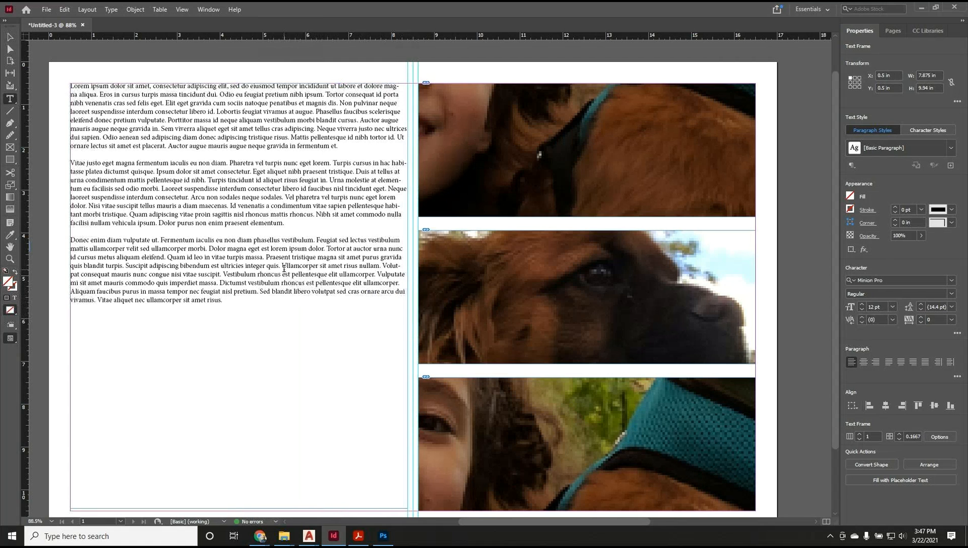
{"action": "key", "text": "ctrl+a"}
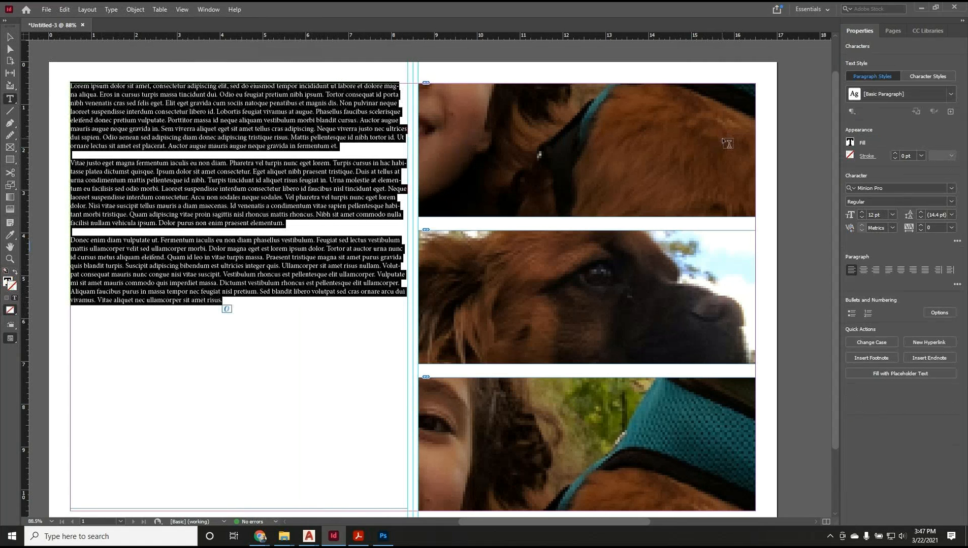
{"action": "left_click", "coordinate": [159, 10]}
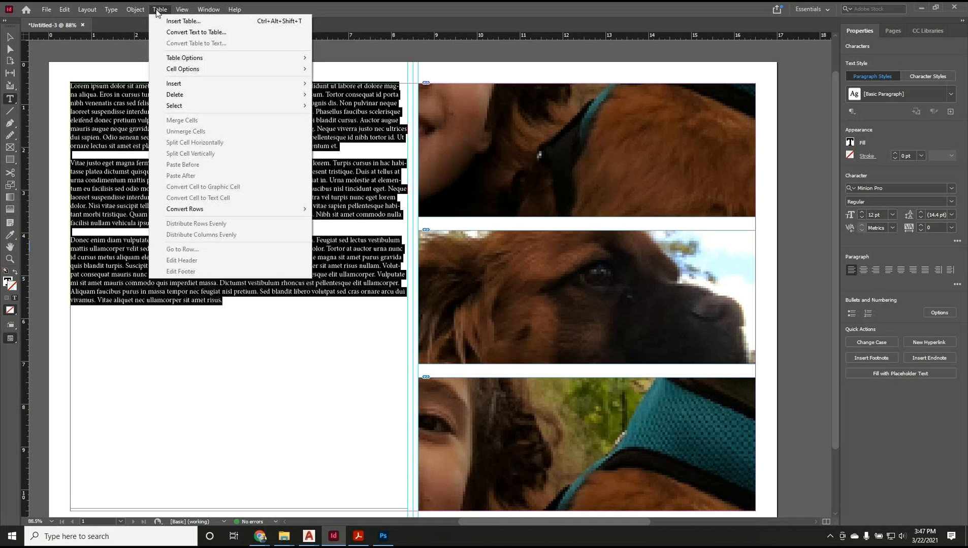
{"action": "mouse_move", "coordinate": [111, 10]}
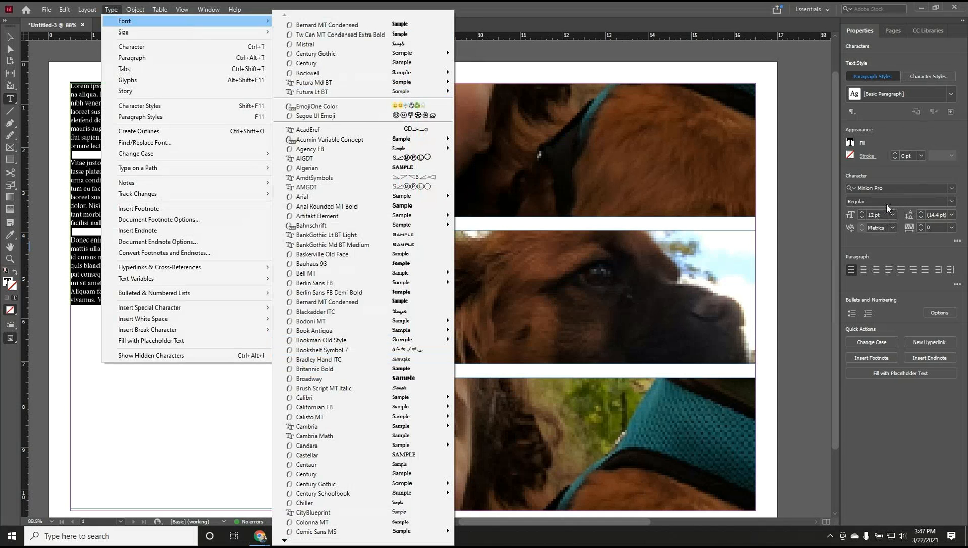
{"action": "left_click", "coordinate": [886, 187]}
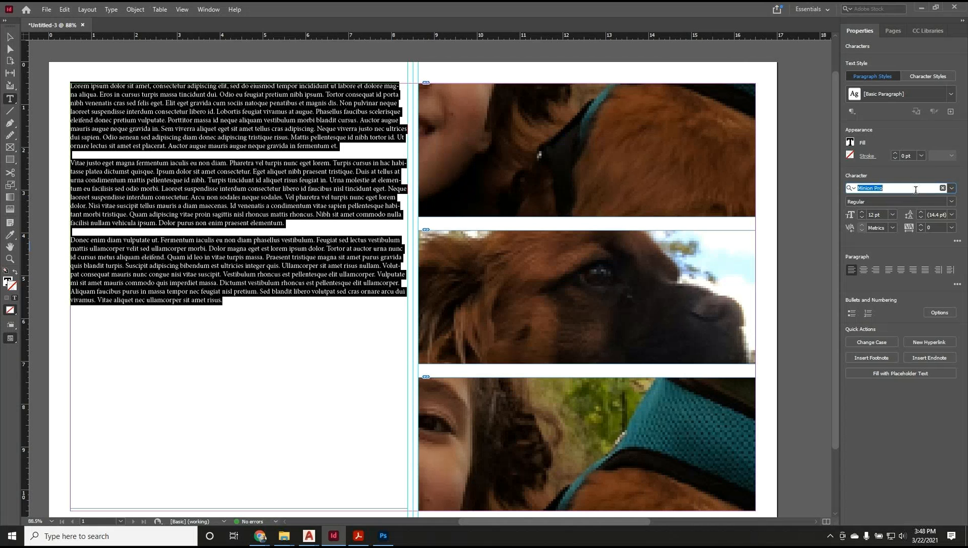
{"action": "left_click", "coordinate": [892, 215]}
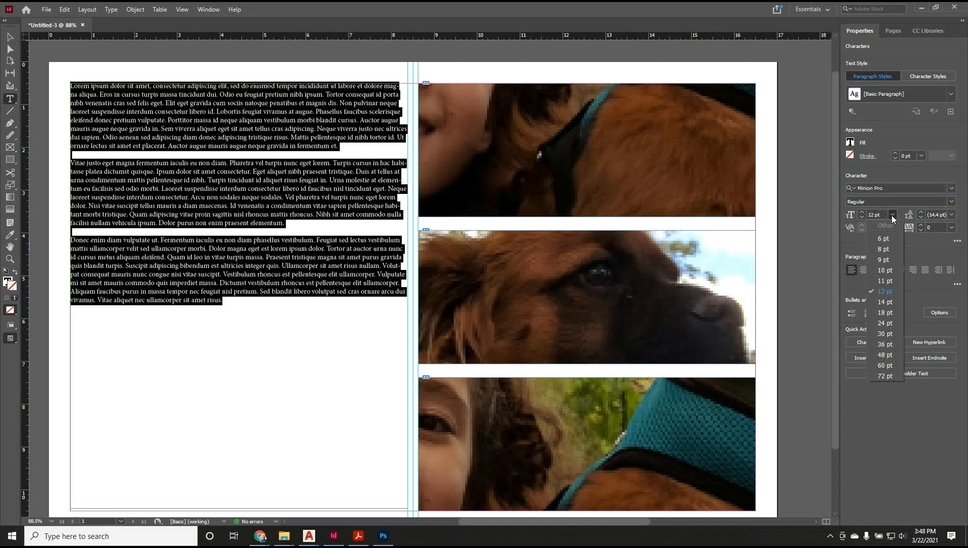
{"action": "left_click", "coordinate": [885, 323]}
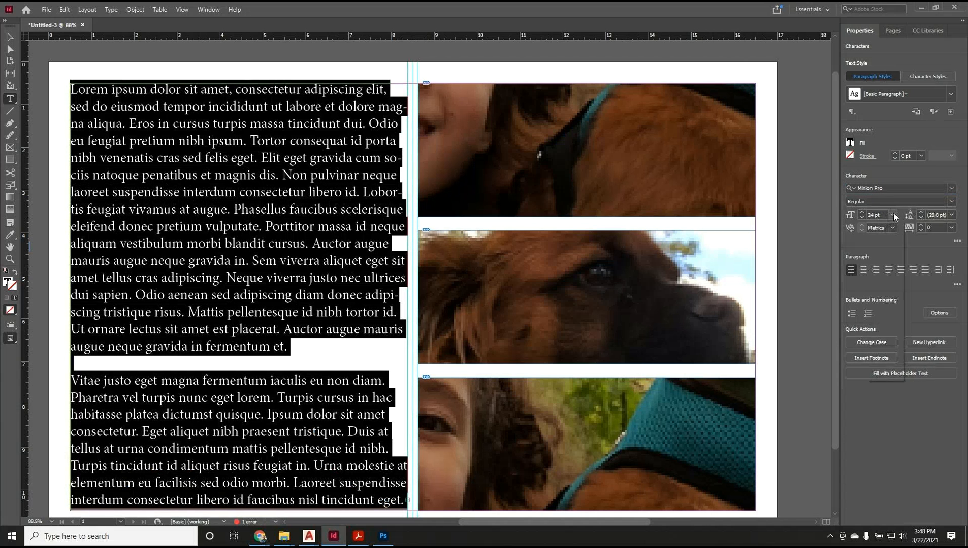
Set the font of the selected lorem ipsum text to Century.
{"action": "left_click", "coordinate": [914, 188]}
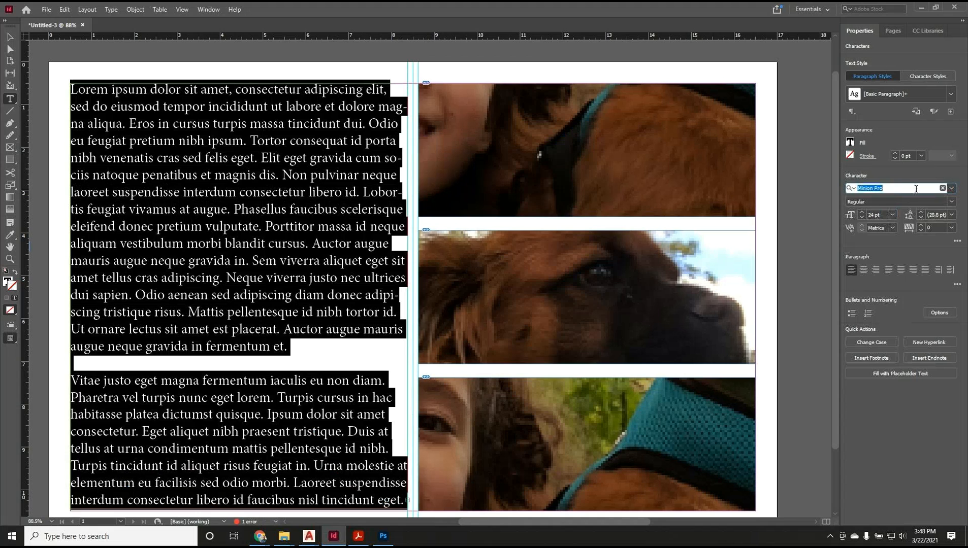
{"action": "left_click", "coordinate": [952, 188]}
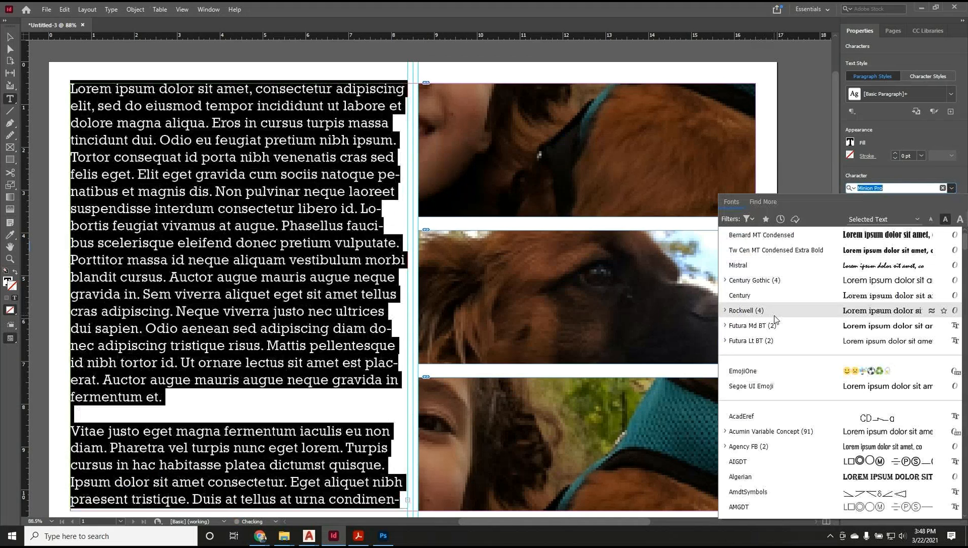
{"action": "left_click", "coordinate": [774, 297]}
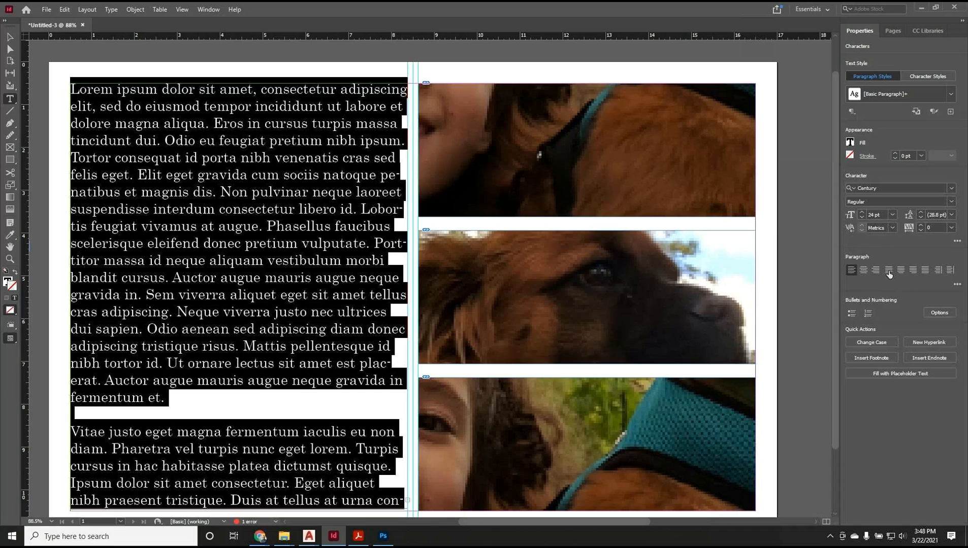
Preview several fonts on the selected lorem ipsum text and apply Century Gothic.
{"action": "left_click", "coordinate": [951, 189]}
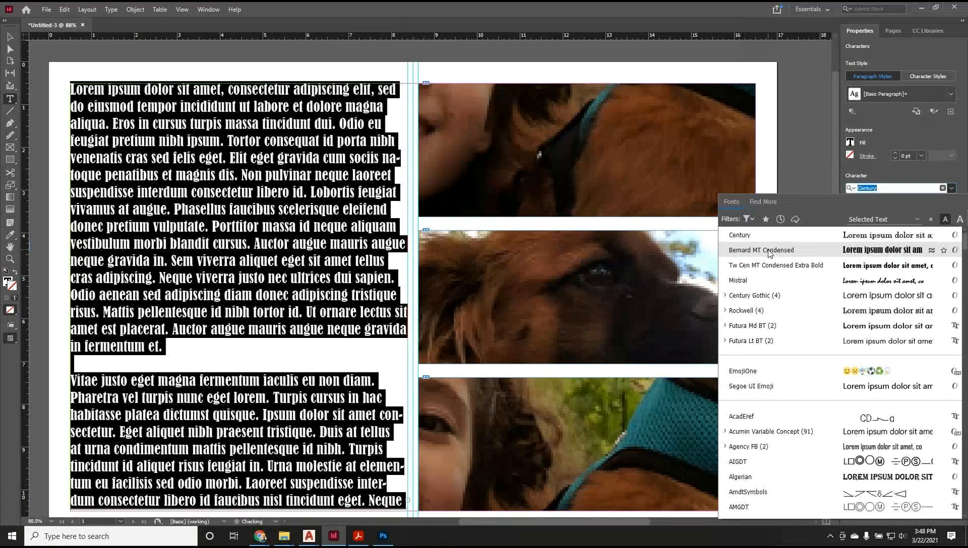
{"action": "key", "text": "Down"}
{"action": "key", "text": "Down"}
{"action": "key", "text": "Down"}
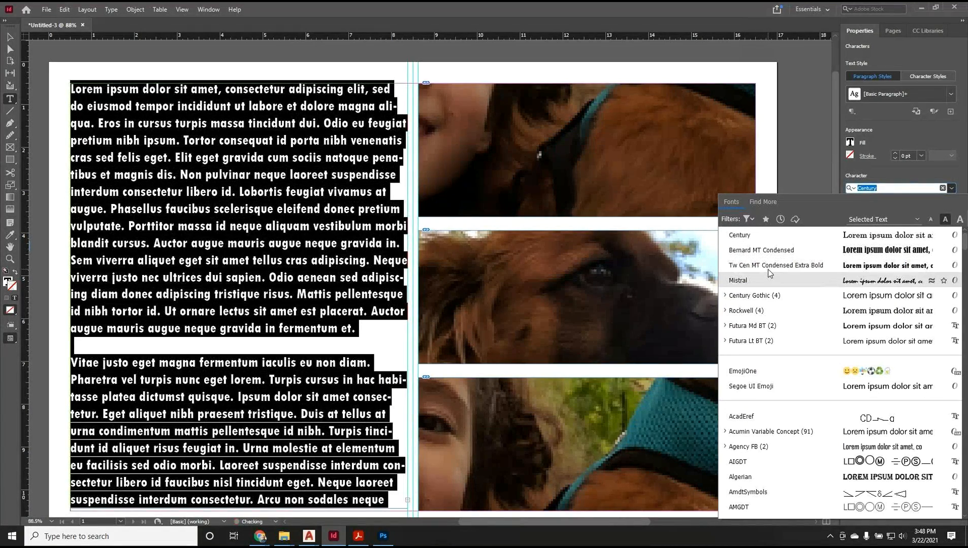
{"action": "key", "text": "Up"}
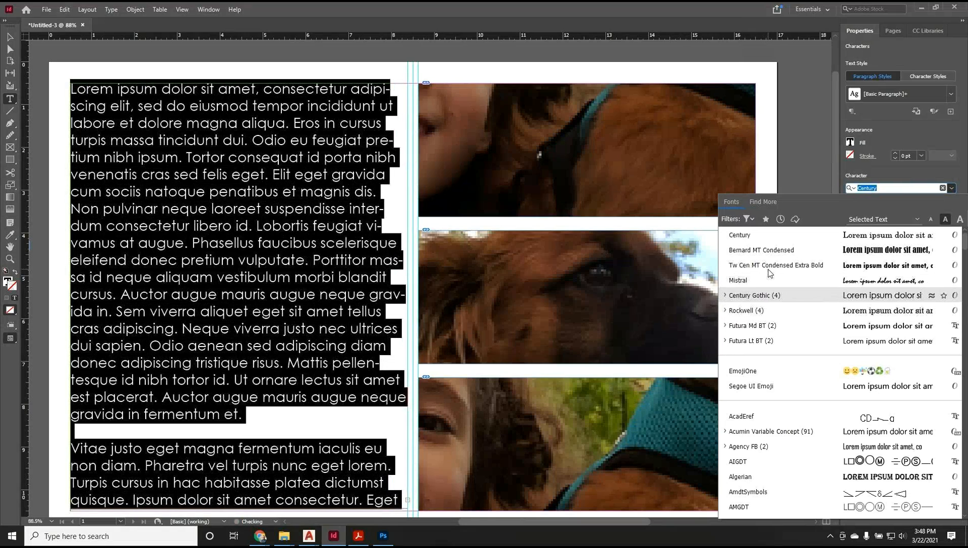
{"action": "left_click", "coordinate": [777, 298]}
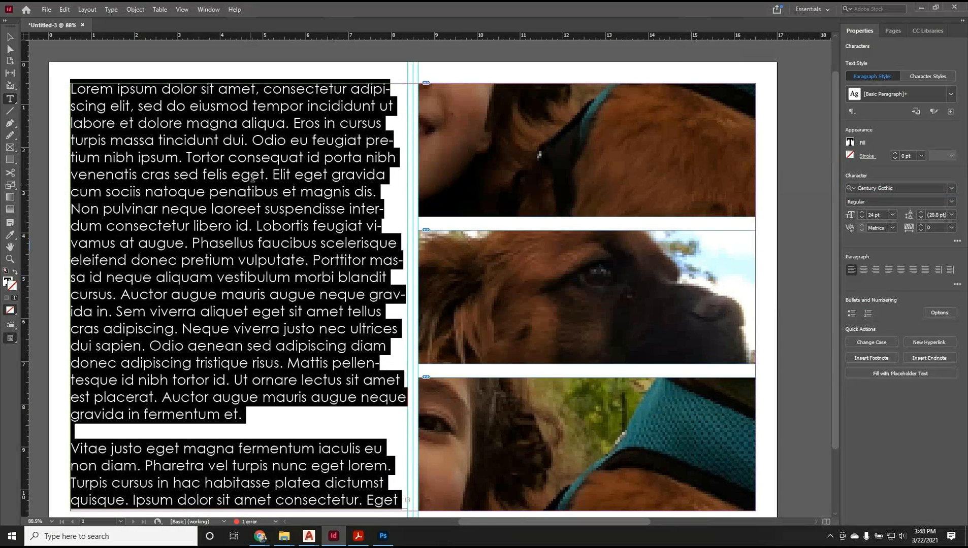
Delete the rest of the first paragraph after "Lobortis feugiat vi", through "gravida in fermentum et.", and deselect the text frame.
{"action": "left_click", "coordinate": [9, 37]}
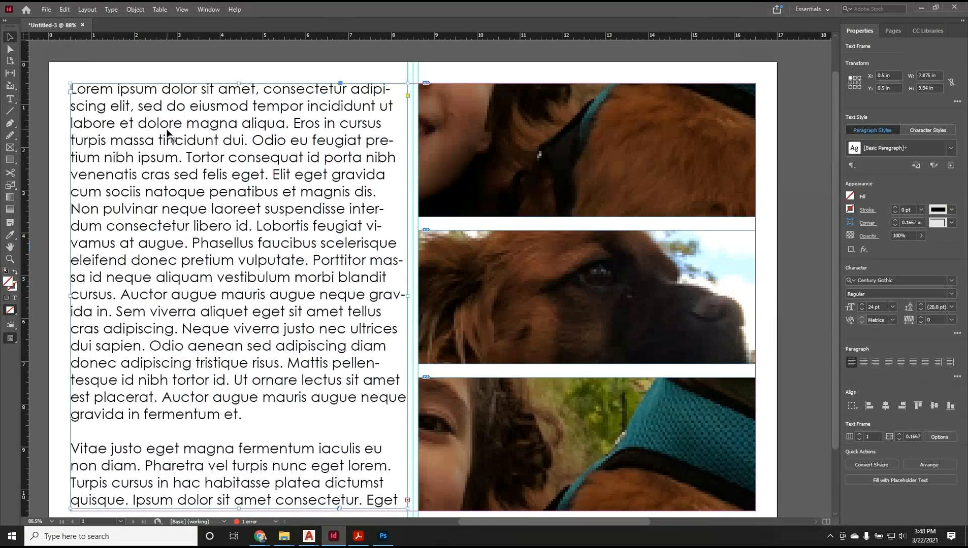
{"action": "scroll", "coordinate": [369, 260], "scroll_direction": "down", "scroll_amount": 1}
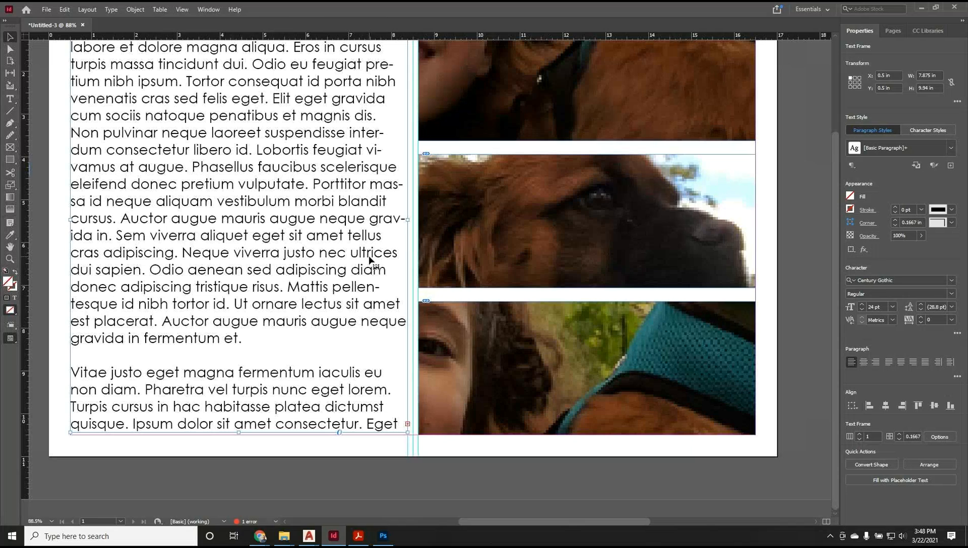
{"action": "scroll", "coordinate": [369, 259], "scroll_direction": "up", "scroll_amount": 2}
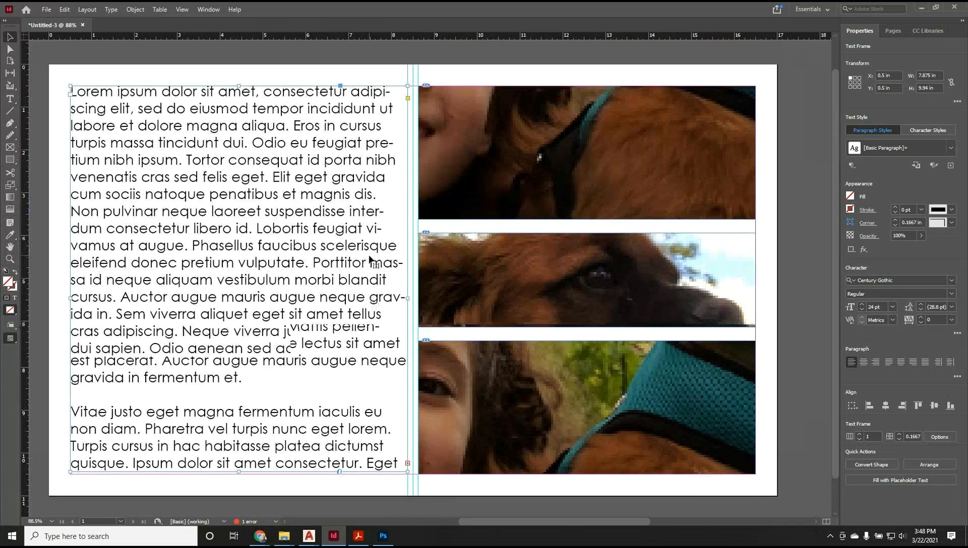
{"action": "scroll", "coordinate": [369, 260], "scroll_direction": "down", "scroll_amount": 1}
{"action": "scroll", "coordinate": [369, 260], "scroll_direction": "up", "scroll_amount": 1}
{"action": "scroll", "coordinate": [369, 258], "scroll_direction": "down", "scroll_amount": 1}
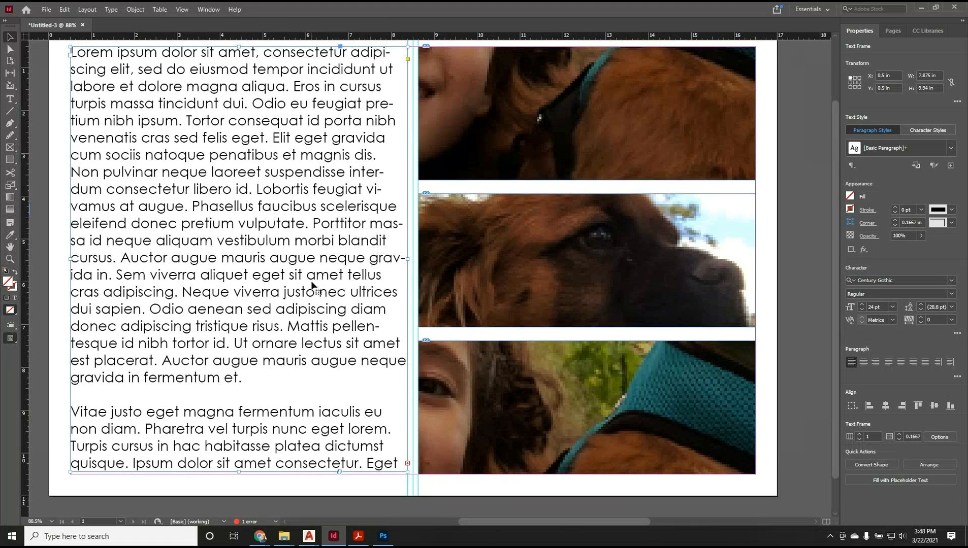
{"action": "left_click", "coordinate": [11, 99]}
{"action": "left_click_drag", "start_coordinate": [242, 377], "coordinate": [70, 208]}
{"action": "key", "text": "BackSpace"}
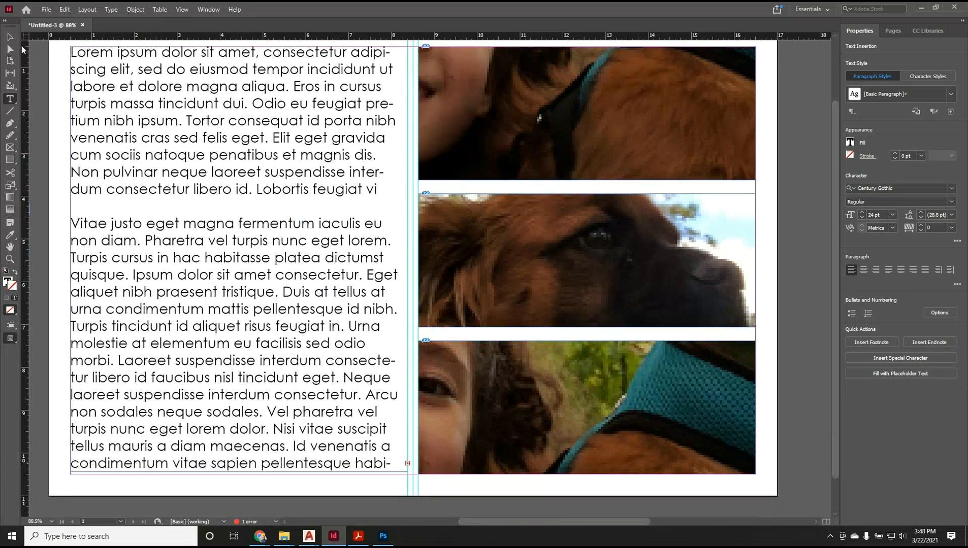
{"action": "left_click", "coordinate": [9, 37]}
{"action": "left_click", "coordinate": [456, 75]}
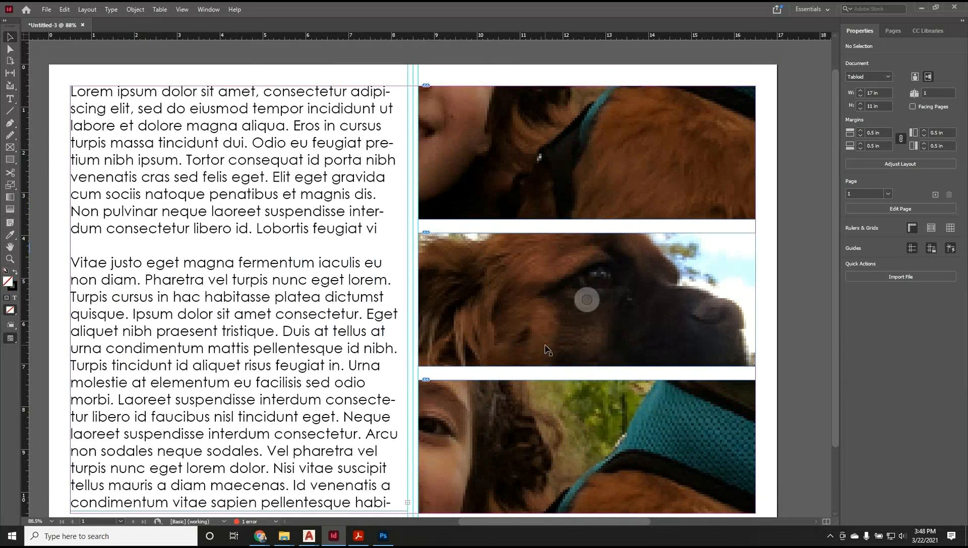
{"action": "scroll", "coordinate": [540, 335], "scroll_direction": "down", "scroll_amount": 1}
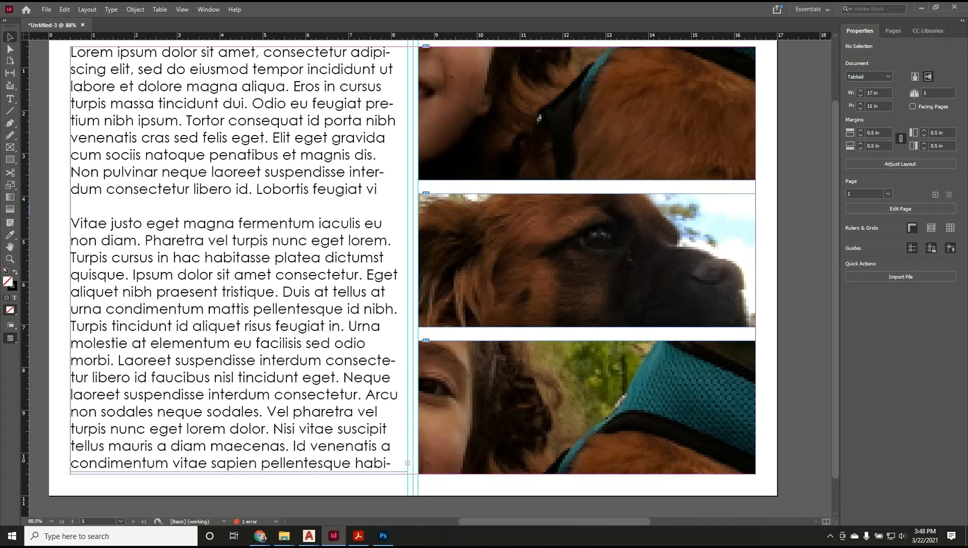
{"action": "left_click", "coordinate": [82, 259]}
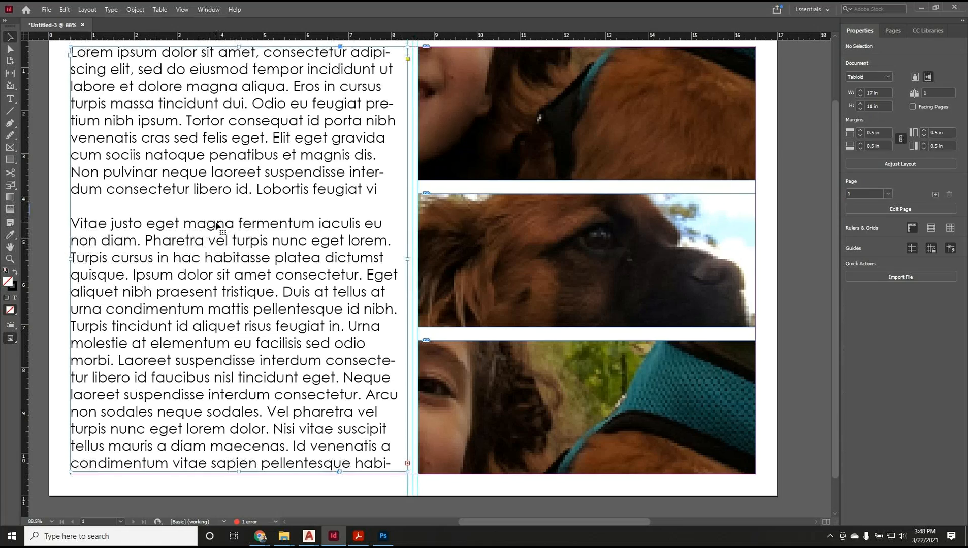
{"action": "scroll", "coordinate": [228, 218], "scroll_direction": "up", "scroll_amount": 2}
{"action": "scroll", "coordinate": [227, 218], "scroll_direction": "down", "scroll_amount": 2}
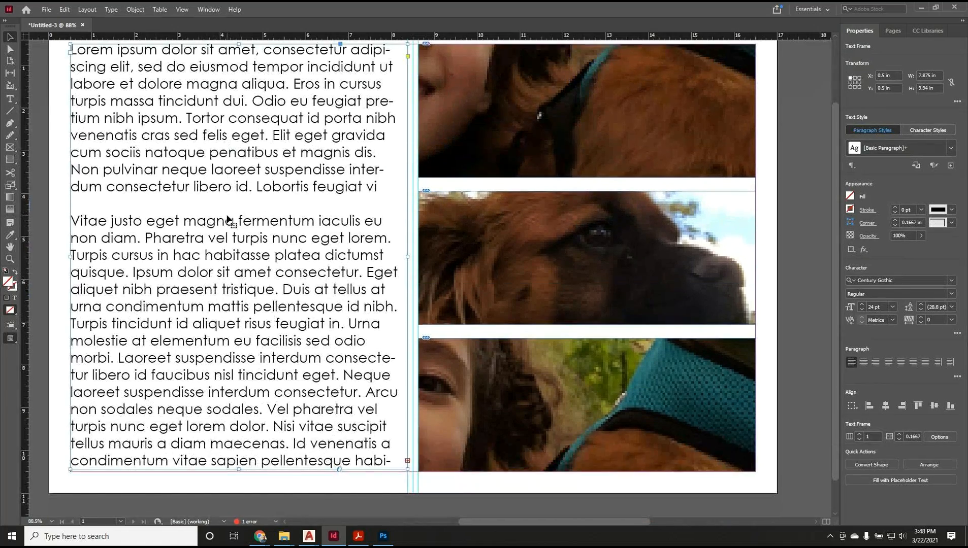
{"action": "scroll", "coordinate": [228, 220], "scroll_direction": "up", "scroll_amount": 1}
{"action": "left_click", "coordinate": [265, 72]}
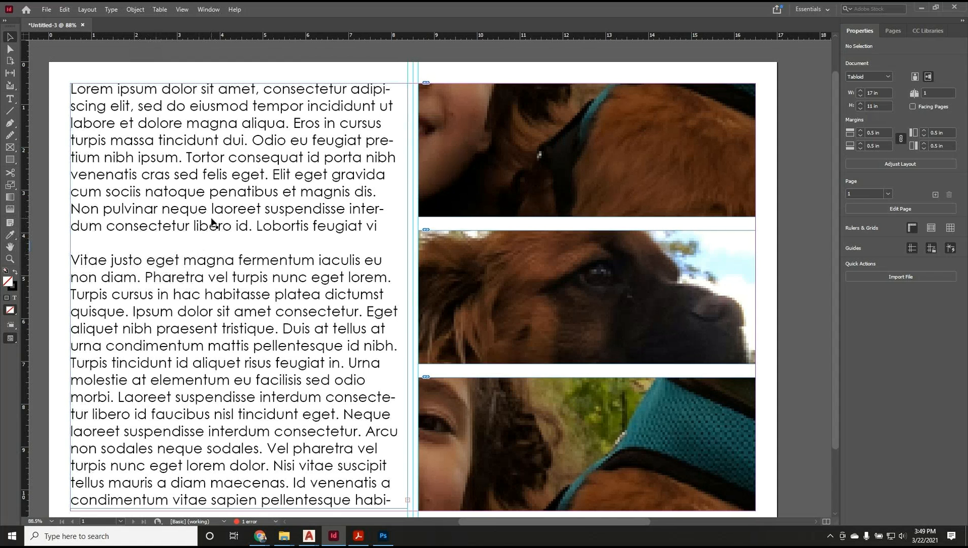
{"action": "left_click", "coordinate": [216, 221]}
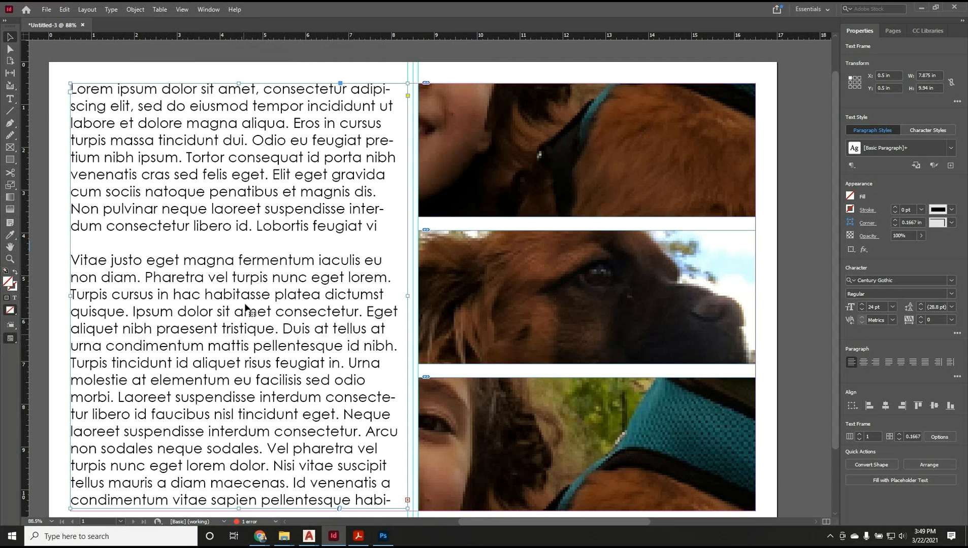
{"action": "scroll", "coordinate": [246, 308], "scroll_direction": "down", "scroll_amount": 2}
{"action": "scroll", "coordinate": [246, 304], "scroll_direction": "up", "scroll_amount": 3}
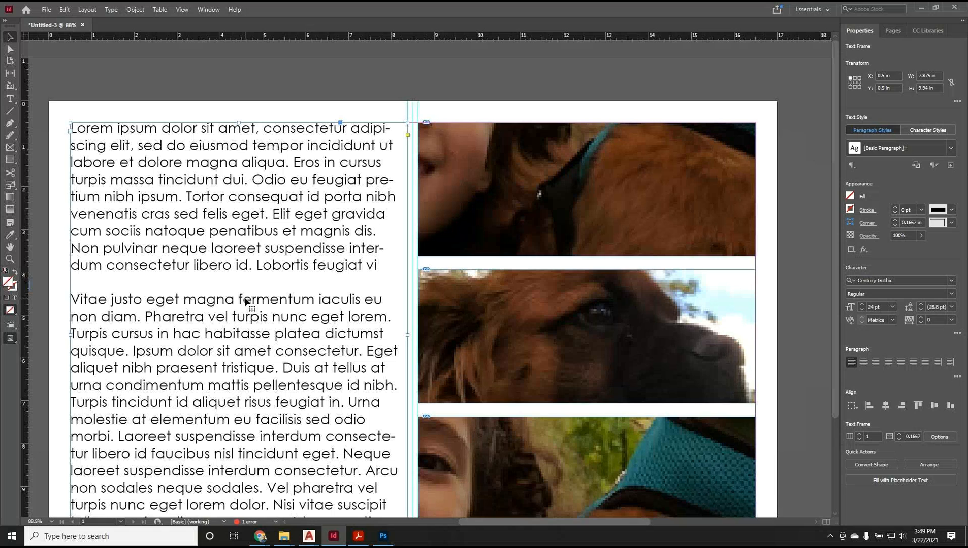
{"action": "scroll", "coordinate": [246, 303], "scroll_direction": "down", "scroll_amount": 1}
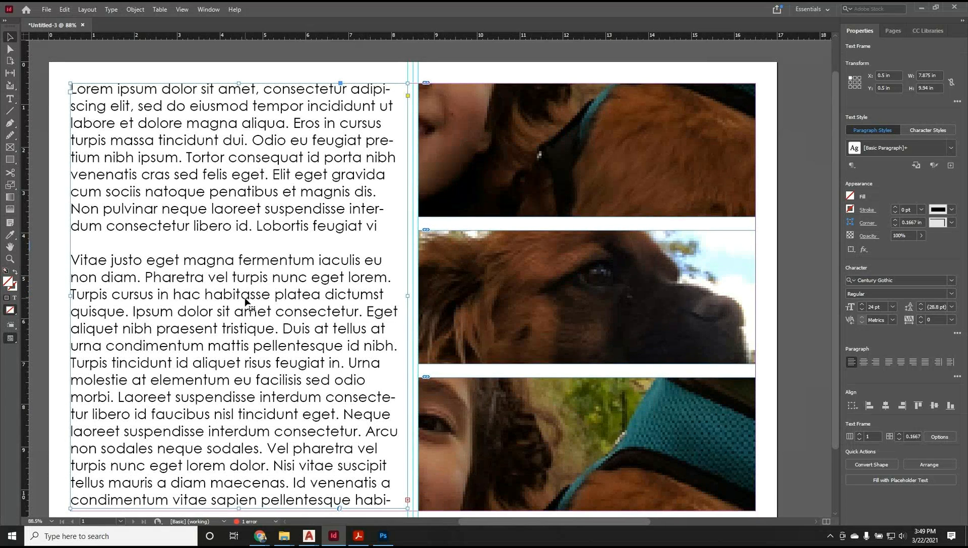
{"action": "double_click", "coordinate": [218, 226]}
{"action": "left_click", "coordinate": [209, 238]}
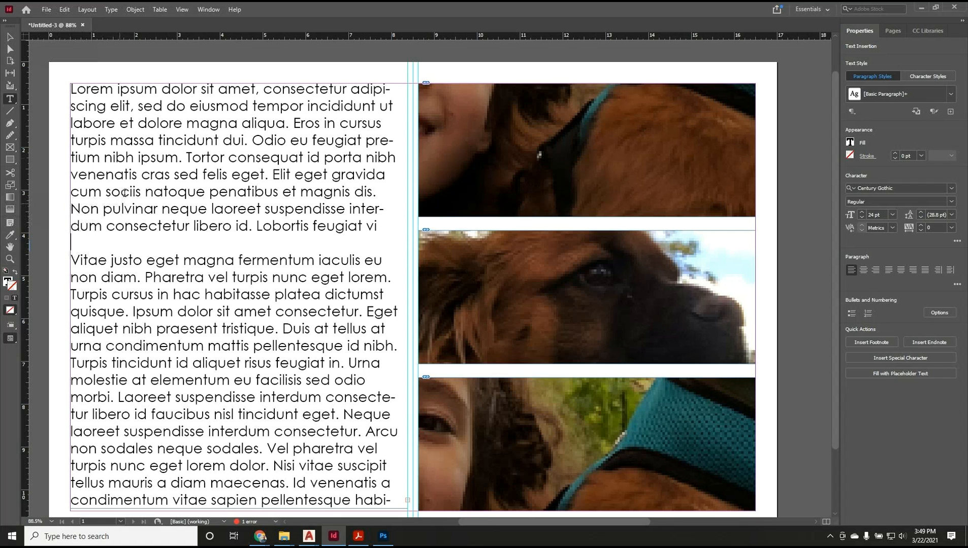
{"action": "key", "text": "Escape"}
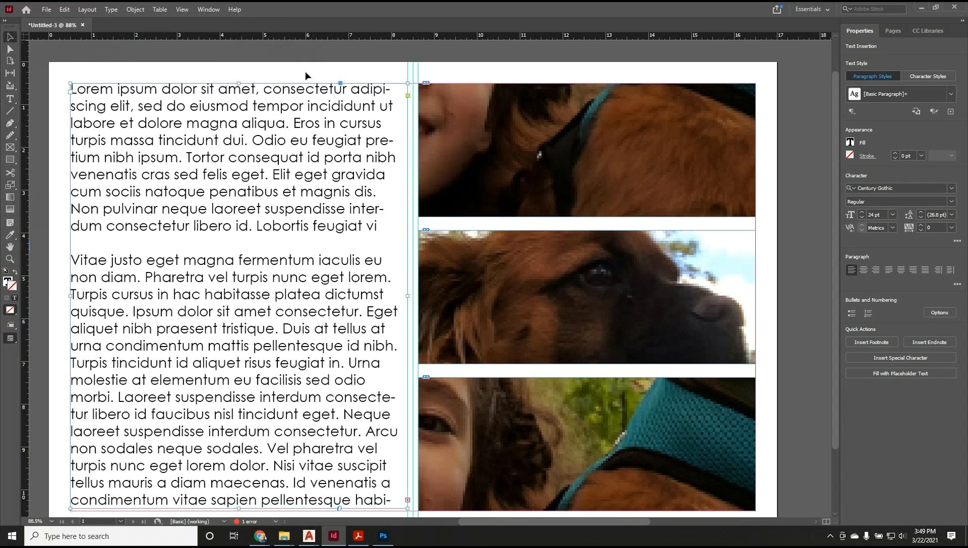
Delete the text frame, the three image frames and the vertical guides to leave the page empty.
{"action": "left_click", "coordinate": [315, 75]}
{"action": "left_click_drag", "start_coordinate": [545, 69], "coordinate": [212, 446]}
{"action": "key", "text": "Delete"}
{"action": "left_click_drag", "start_coordinate": [450, 246], "coordinate": [368, 209]}
{"action": "key", "text": "Delete"}
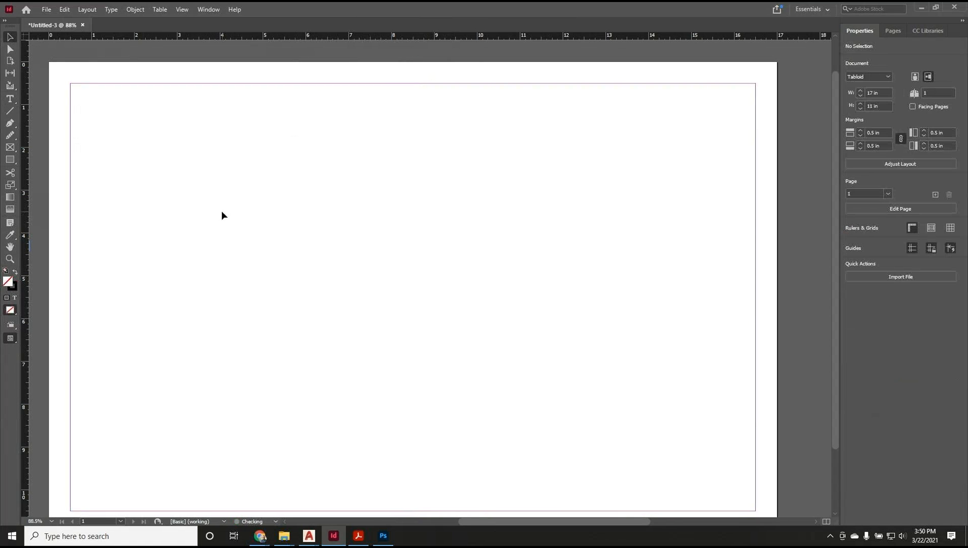
Look over the document's master and page thumbnails and find where the Pages panel can be turned on.
{"action": "scroll", "coordinate": [164, 255], "scroll_direction": "down", "scroll_amount": 1}
{"action": "scroll", "coordinate": [163, 255], "scroll_direction": "up", "scroll_amount": 2}
{"action": "left_click", "coordinate": [893, 31]}
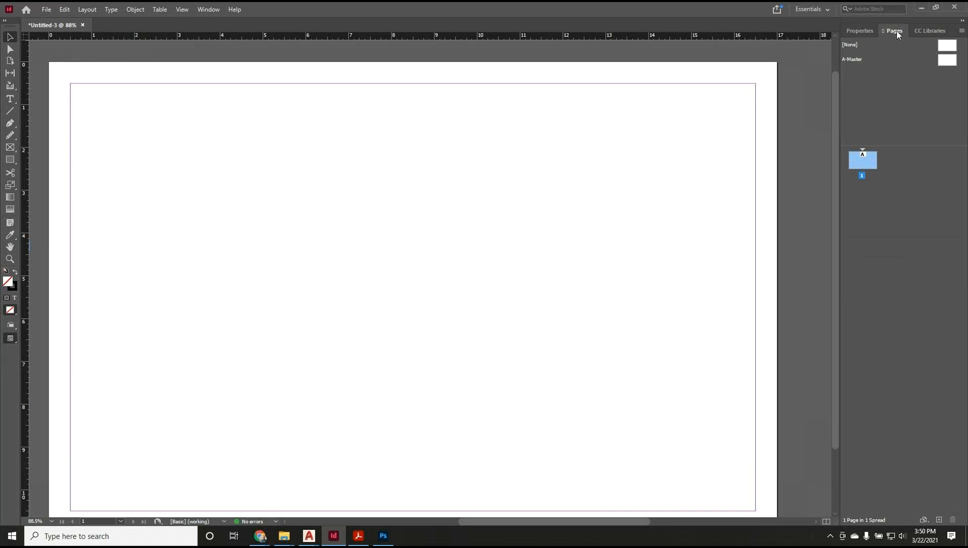
{"action": "left_click", "coordinate": [208, 10]}
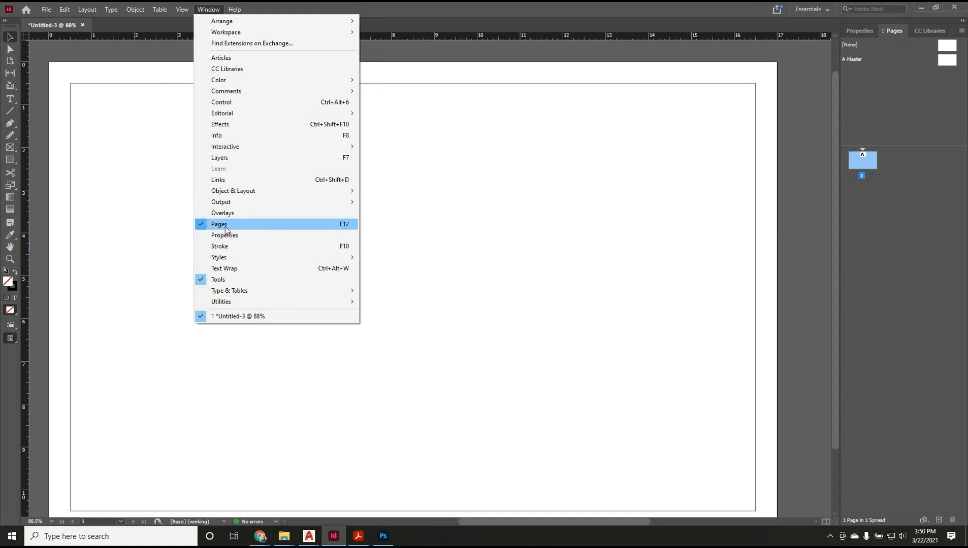
{"action": "left_click", "coordinate": [893, 182]}
{"action": "left_click", "coordinate": [871, 166]}
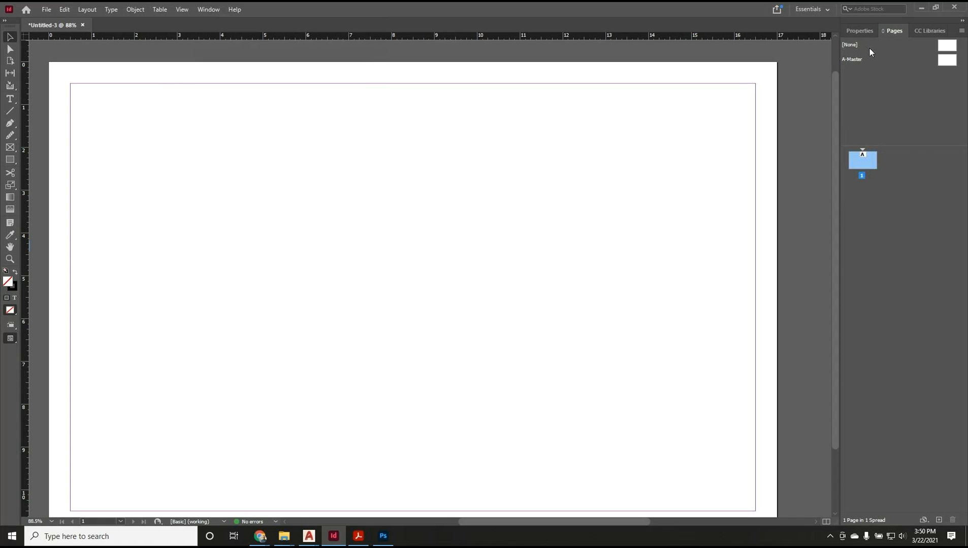
Set the document's number of pages to 3.
{"action": "left_click", "coordinate": [868, 31]}
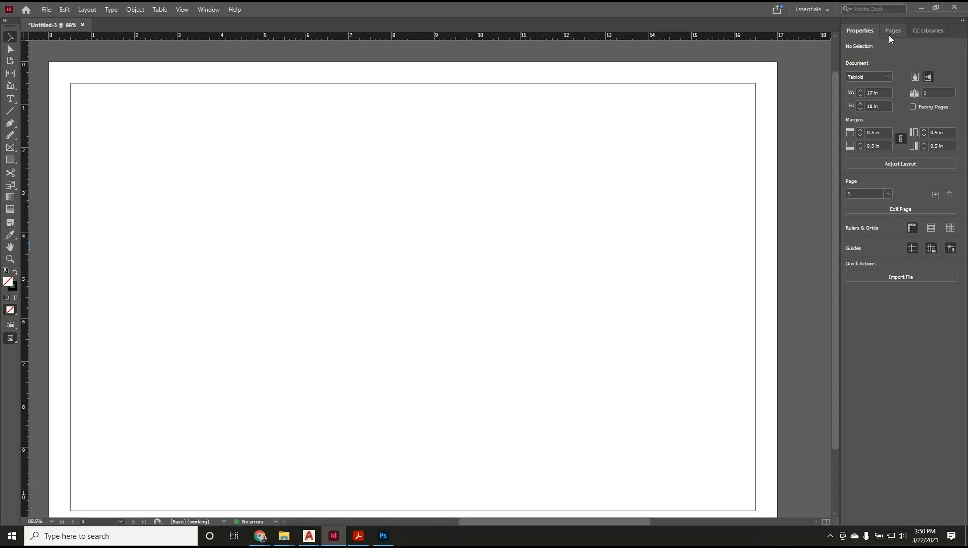
{"action": "left_click", "coordinate": [930, 93]}
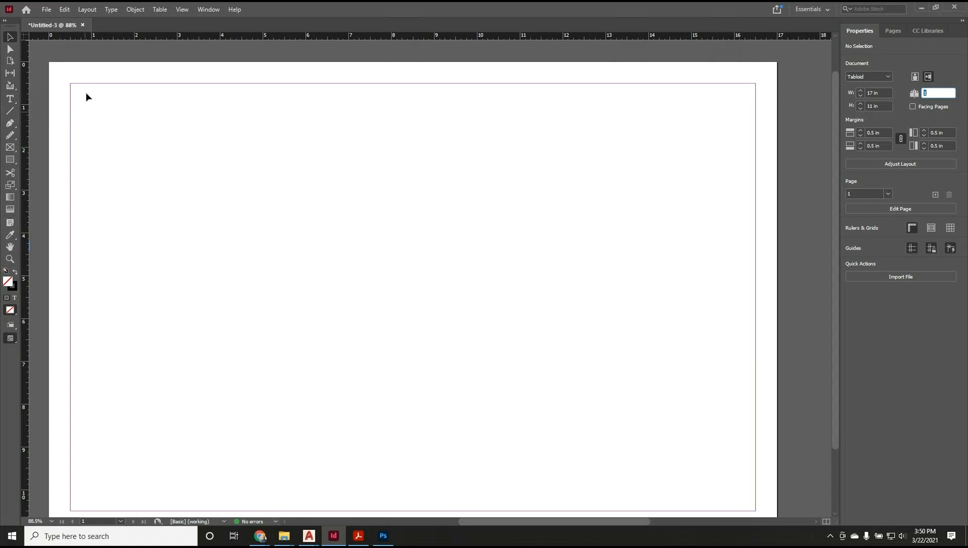
{"action": "type", "text": "3"}
{"action": "key", "text": "Return"}
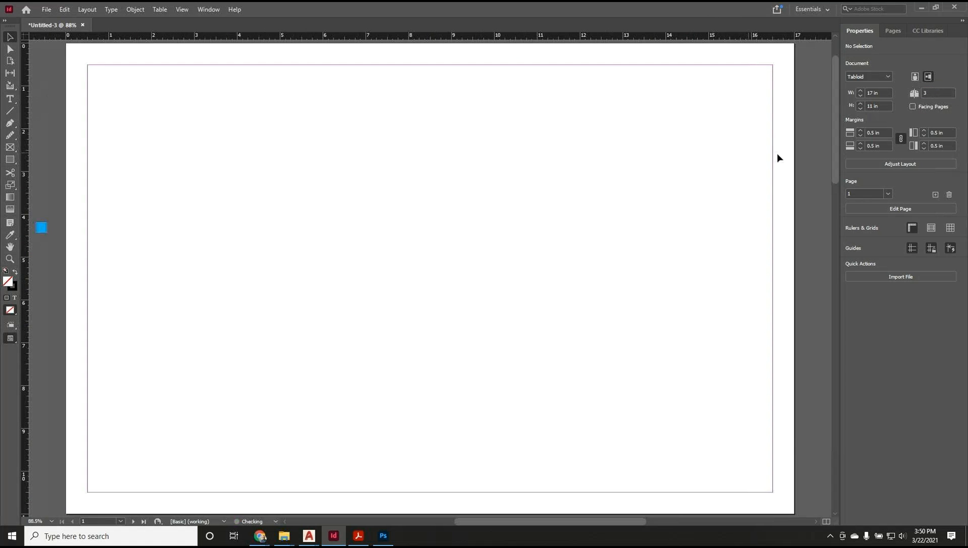
{"action": "left_click_drag", "start_coordinate": [837, 125], "coordinate": [827, 99]}
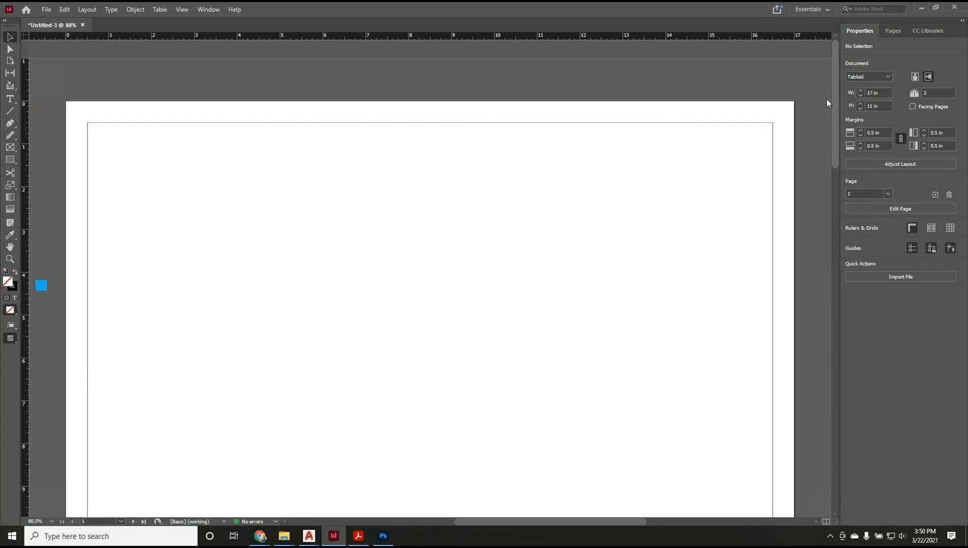
Turn on facing pages and view the whole document as spreads.
{"action": "left_click", "coordinate": [913, 106]}
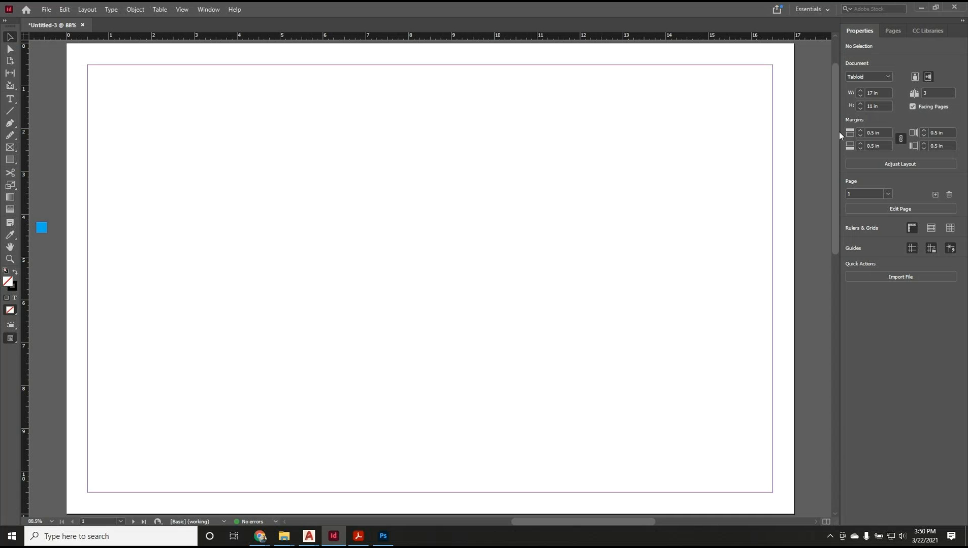
{"action": "left_click_drag", "start_coordinate": [836, 148], "coordinate": [757, 371]}
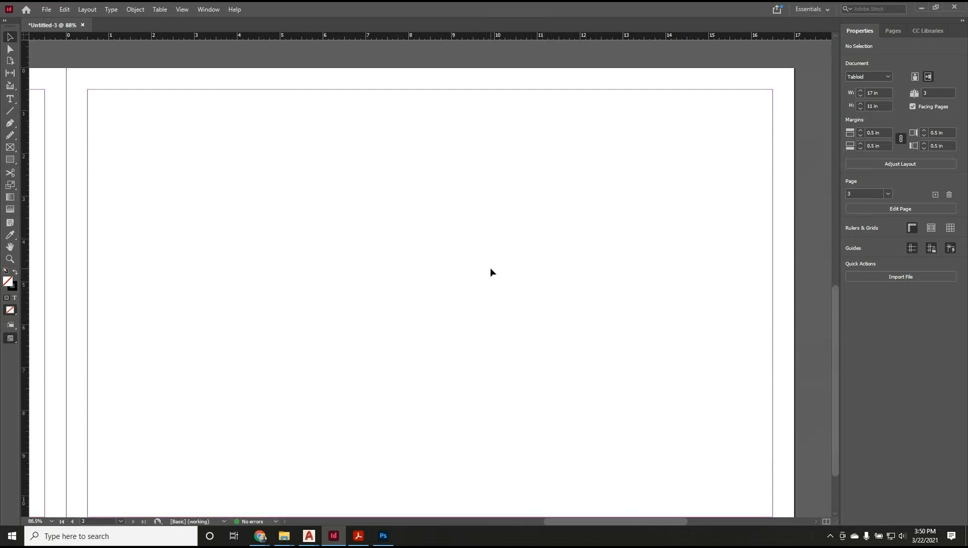
{"action": "left_click", "coordinate": [10, 259]}
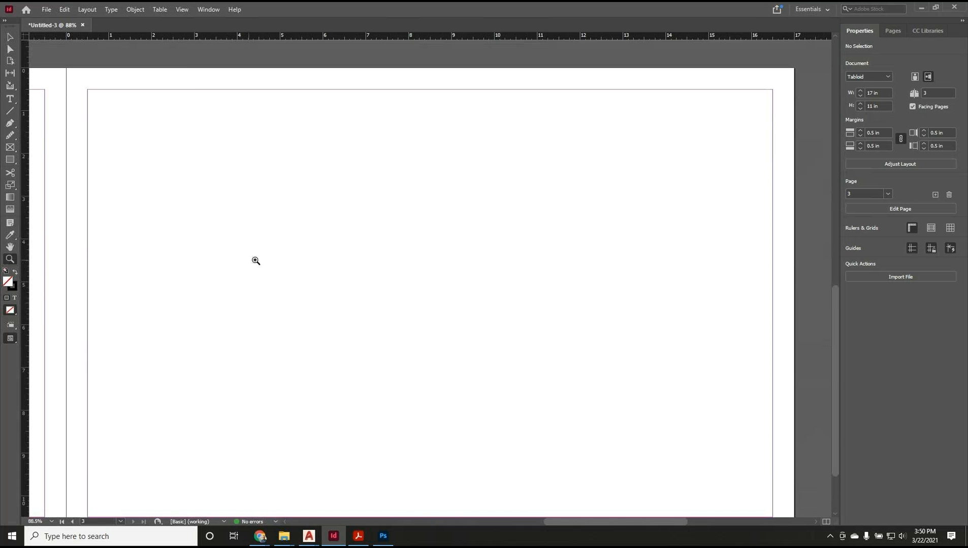
{"action": "left_click", "coordinate": [327, 270], "text": "alt"}
{"action": "left_click", "coordinate": [326, 270], "text": "alt"}
{"action": "left_click", "coordinate": [326, 270], "text": "alt"}
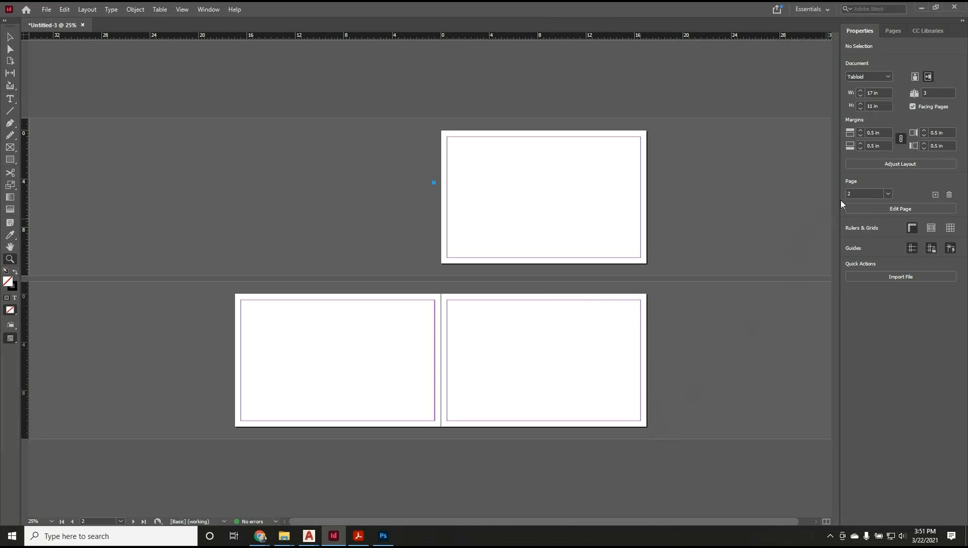
Set the document's number of pages to 4.
{"action": "left_click", "coordinate": [931, 93]}
{"action": "type", "text": "4"}
{"action": "key", "text": "Return"}
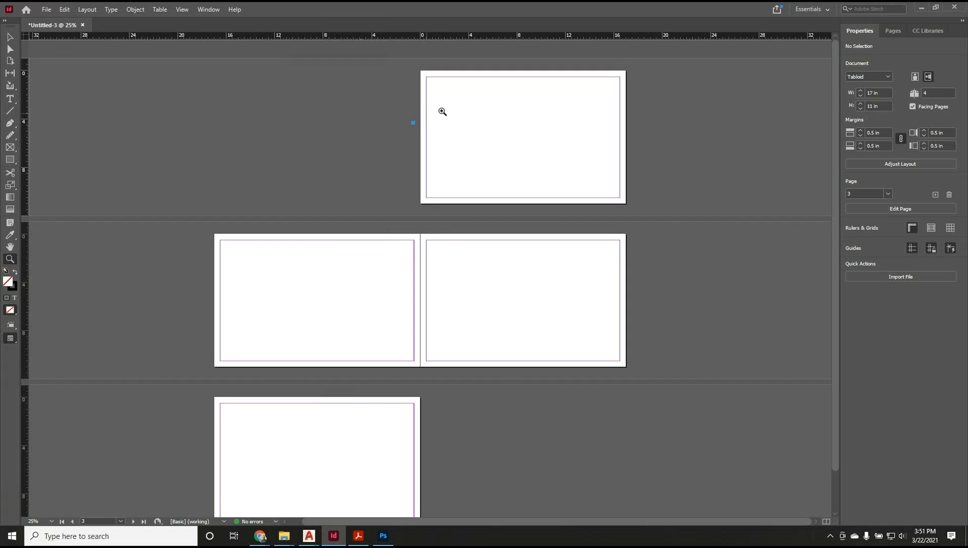
Turn off facing pages, look through the single-page layout and return the view to 100%.
{"action": "left_click", "coordinate": [10, 37]}
{"action": "left_click", "coordinate": [920, 109]}
{"action": "scroll", "coordinate": [545, 188], "scroll_direction": "down", "scroll_amount": 4}
{"action": "scroll", "coordinate": [544, 187], "scroll_direction": "up", "scroll_amount": 4}
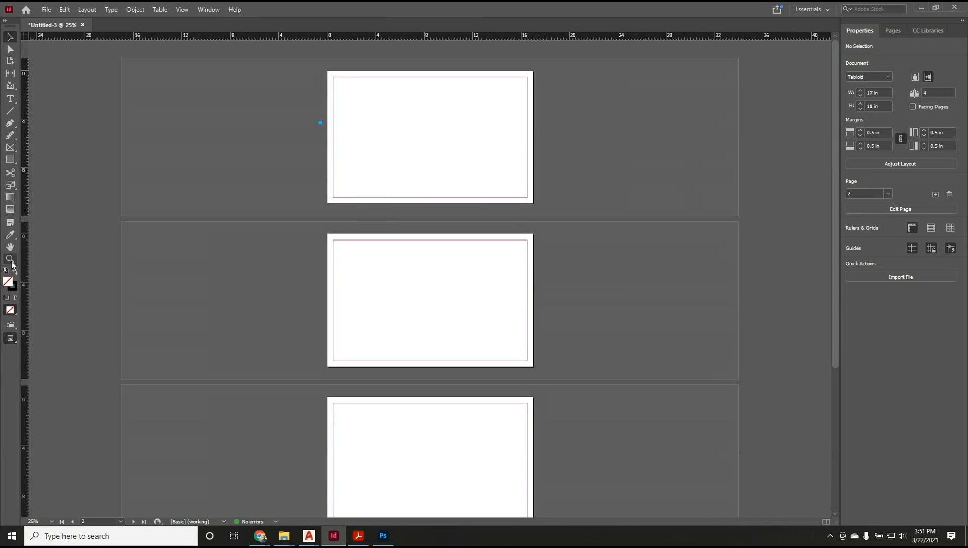
{"action": "double_click", "coordinate": [10, 260]}
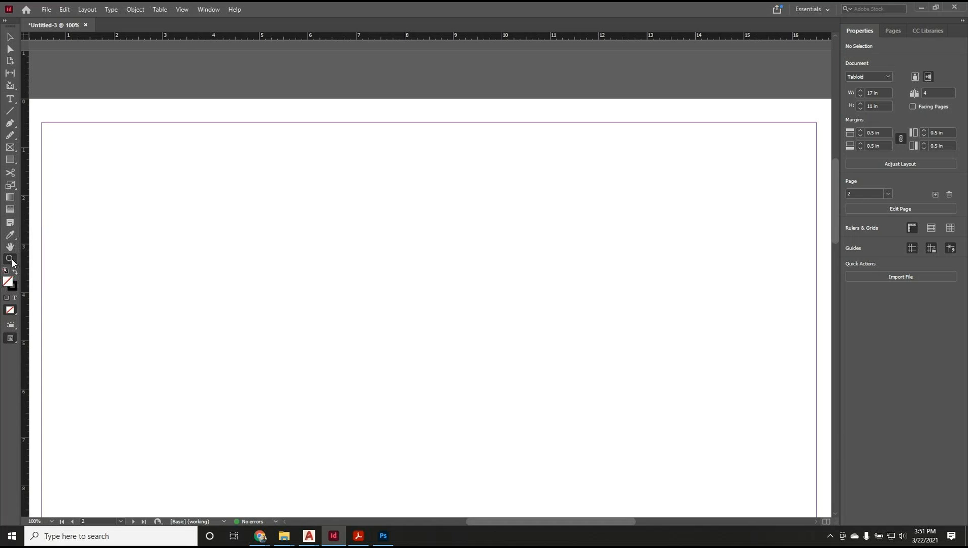
{"action": "scroll", "coordinate": [270, 208], "scroll_direction": "down", "scroll_amount": 2}
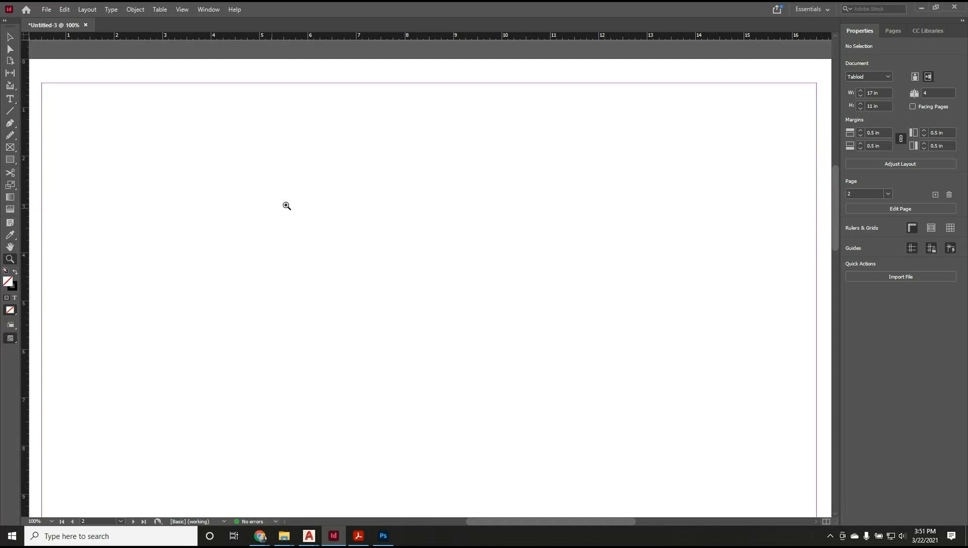
Look over the thumbnails of the four pages and open A-Master for editing.
{"action": "left_click", "coordinate": [894, 30]}
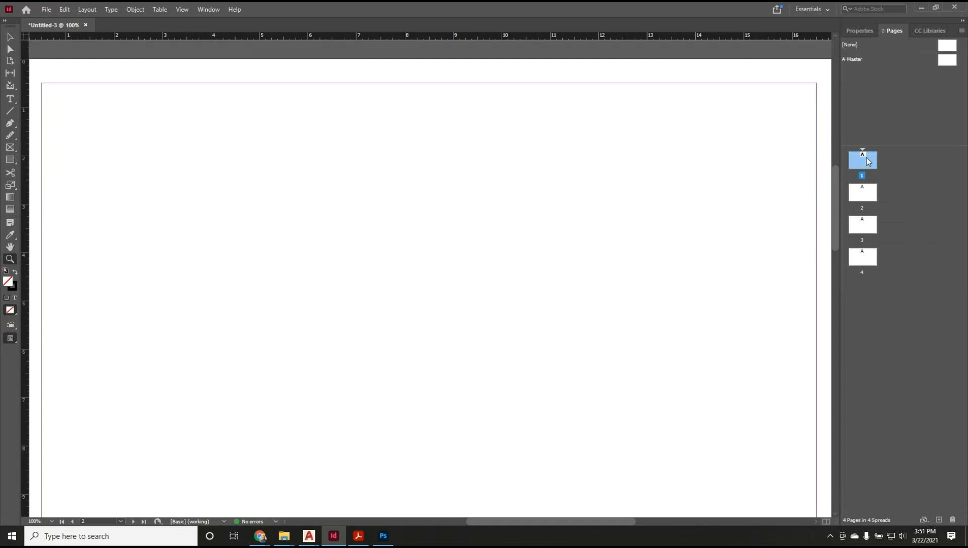
{"action": "left_click", "coordinate": [866, 196]}
{"action": "left_click", "coordinate": [864, 223]}
{"action": "left_click", "coordinate": [865, 258]}
{"action": "left_click", "coordinate": [903, 110]}
{"action": "left_click", "coordinate": [867, 61]}
{"action": "double_click", "coordinate": [947, 61]}
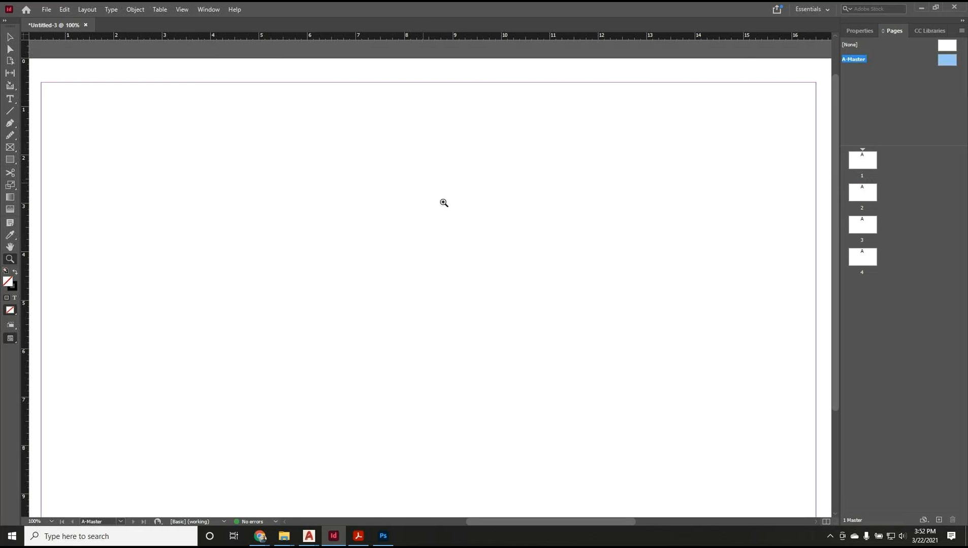
Draw a rectangle about 16 in wide and 1.32 in high along the bottom margin of the A-Master page.
{"action": "scroll", "coordinate": [450, 210], "scroll_direction": "down", "scroll_amount": 1}
{"action": "scroll", "coordinate": [449, 210], "scroll_direction": "up", "scroll_amount": 1}
{"action": "scroll", "coordinate": [427, 210], "scroll_direction": "down", "scroll_amount": 1}
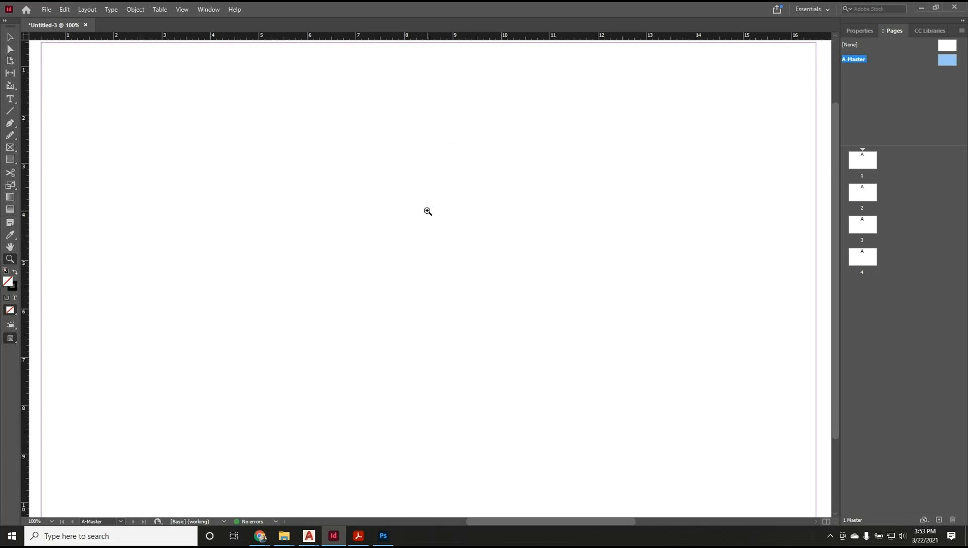
{"action": "scroll", "coordinate": [427, 210], "scroll_direction": "up", "scroll_amount": 1}
{"action": "scroll", "coordinate": [627, 224], "scroll_direction": "down", "scroll_amount": 2}
{"action": "scroll", "coordinate": [627, 225], "scroll_direction": "up", "scroll_amount": 2}
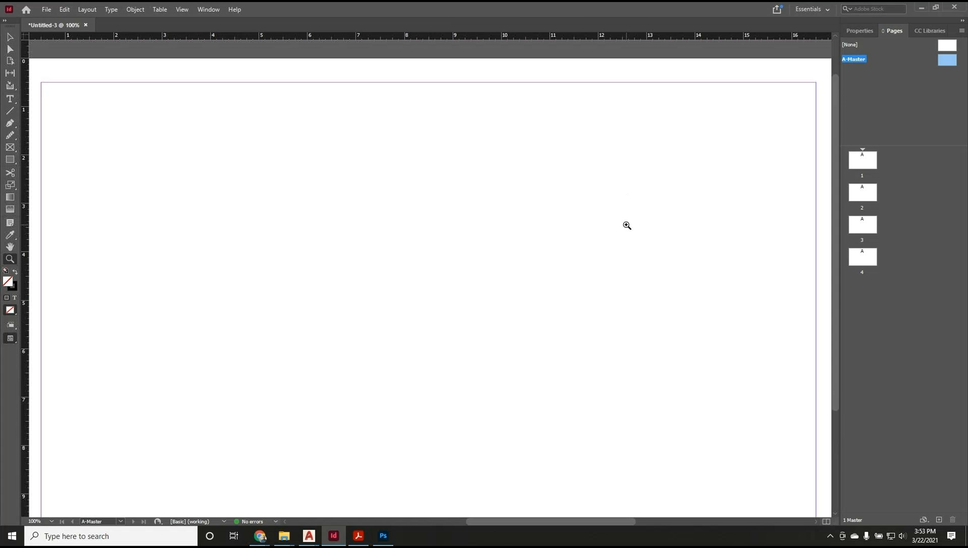
{"action": "scroll", "coordinate": [627, 225], "scroll_direction": "down", "scroll_amount": 1}
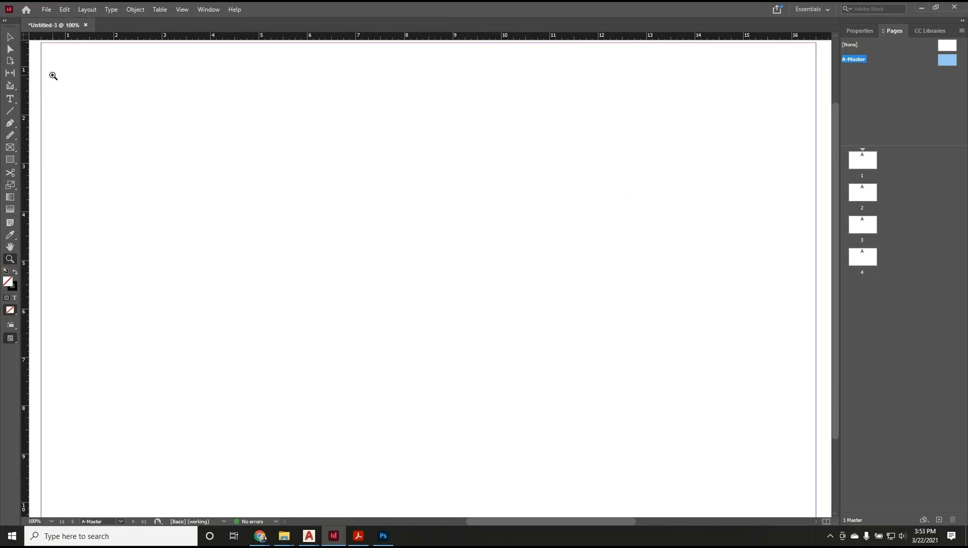
{"action": "left_click", "coordinate": [10, 160]}
{"action": "scroll", "coordinate": [459, 236], "scroll_direction": "down", "scroll_amount": 1}
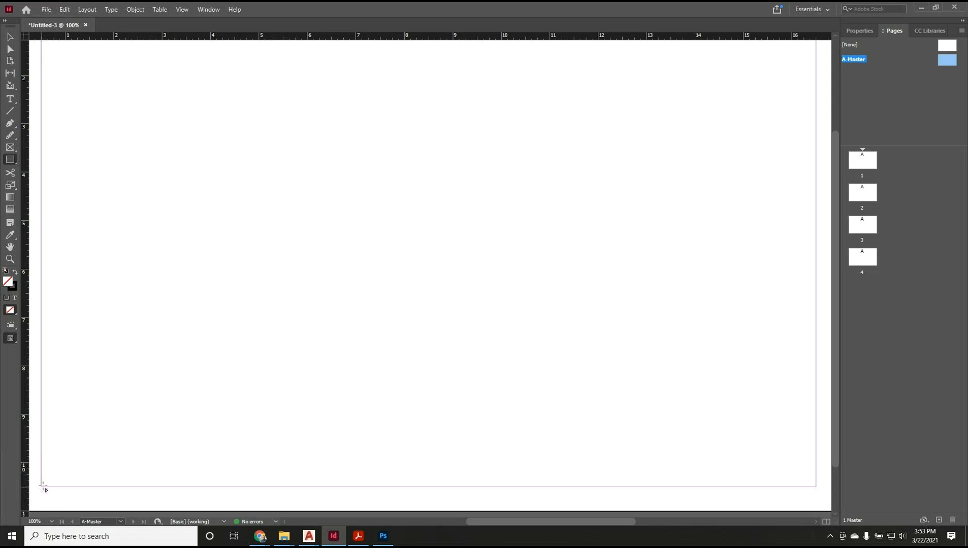
{"action": "left_click_drag", "start_coordinate": [41, 488], "coordinate": [816, 423]}
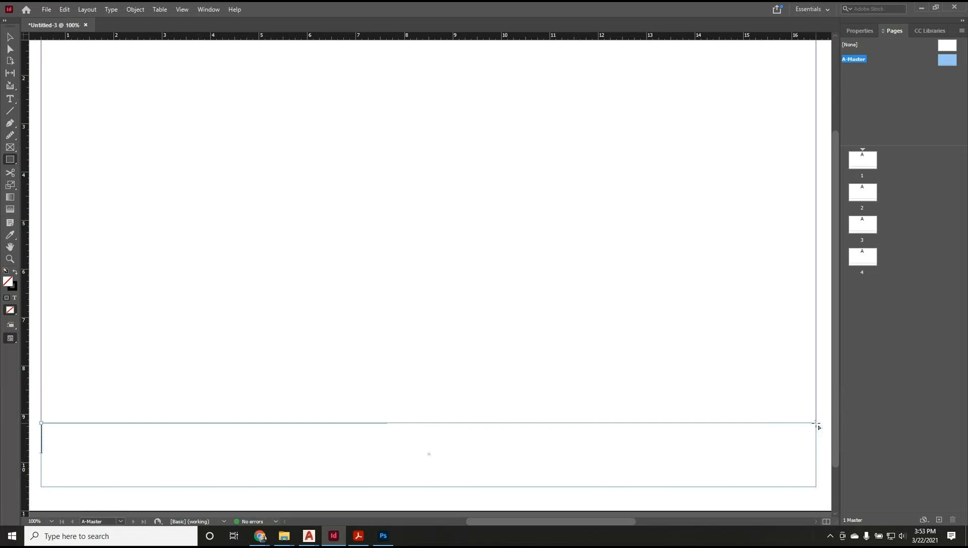
Fill the bottom rectangle with the muted teal colour 7ca29c (RGB 124, 162, 156).
{"action": "left_click", "coordinate": [859, 30]}
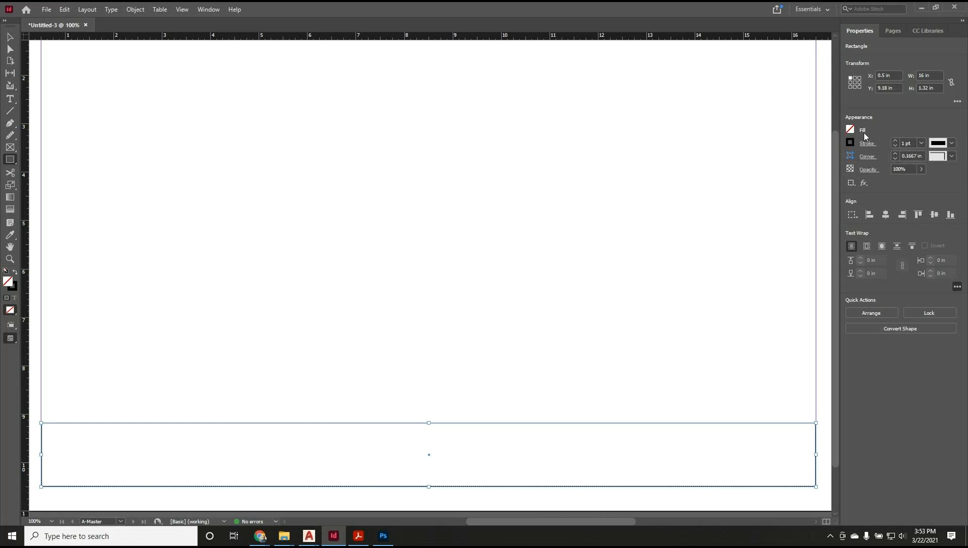
{"action": "left_click", "coordinate": [850, 130]}
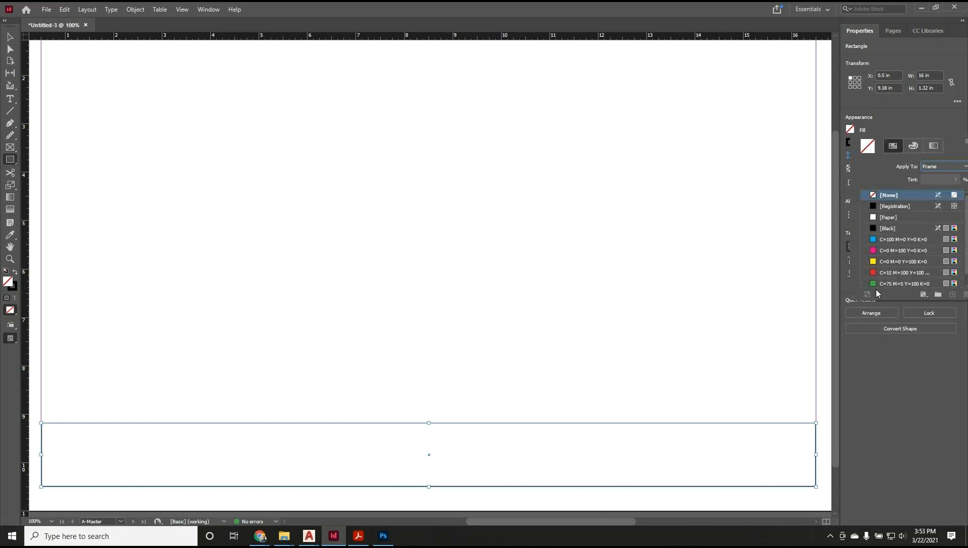
{"action": "double_click", "coordinate": [869, 146]}
{"action": "left_click_drag", "start_coordinate": [437, 180], "coordinate": [430, 215]}
{"action": "mouse_move", "coordinate": [455, 262]}
{"action": "left_mouse_down"}
{"action": "mouse_move", "coordinate": [462, 155]}
{"action": "mouse_move", "coordinate": [458, 234]}
{"action": "mouse_move", "coordinate": [459, 201]}
{"action": "mouse_move", "coordinate": [372, 178]}
{"action": "mouse_move", "coordinate": [339, 183]}
{"action": "mouse_move", "coordinate": [348, 155]}
{"action": "mouse_move", "coordinate": [393, 180]}
{"action": "left_mouse_up"}
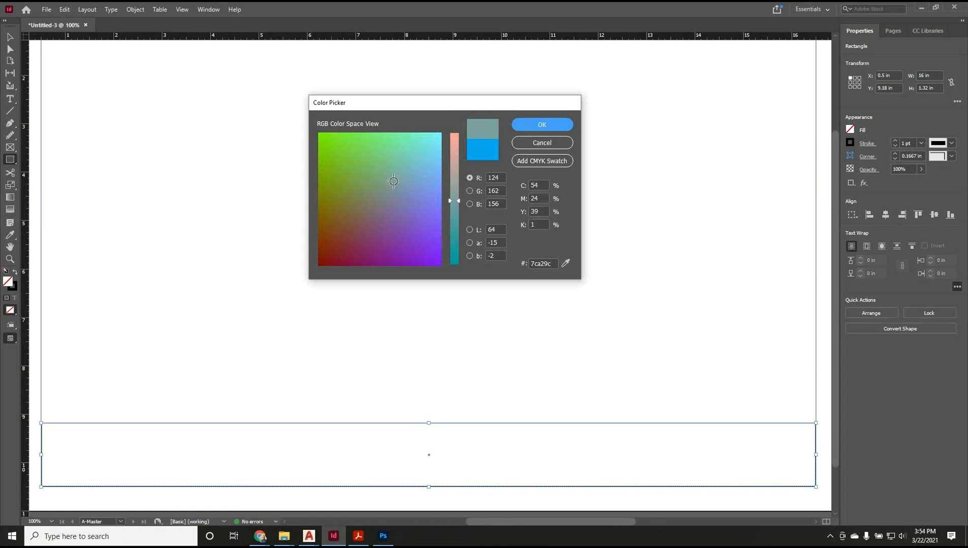
{"action": "left_click", "coordinate": [533, 127]}
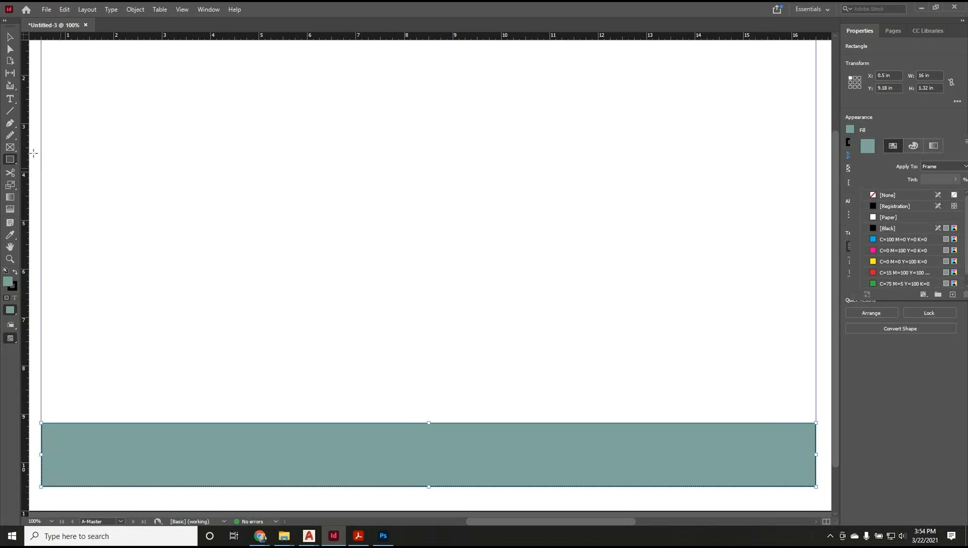
{"action": "left_click", "coordinate": [11, 39]}
{"action": "left_click", "coordinate": [440, 261]}
{"action": "left_click", "coordinate": [531, 273]}
{"action": "left_click", "coordinate": [722, 403]}
{"action": "left_click", "coordinate": [530, 274]}
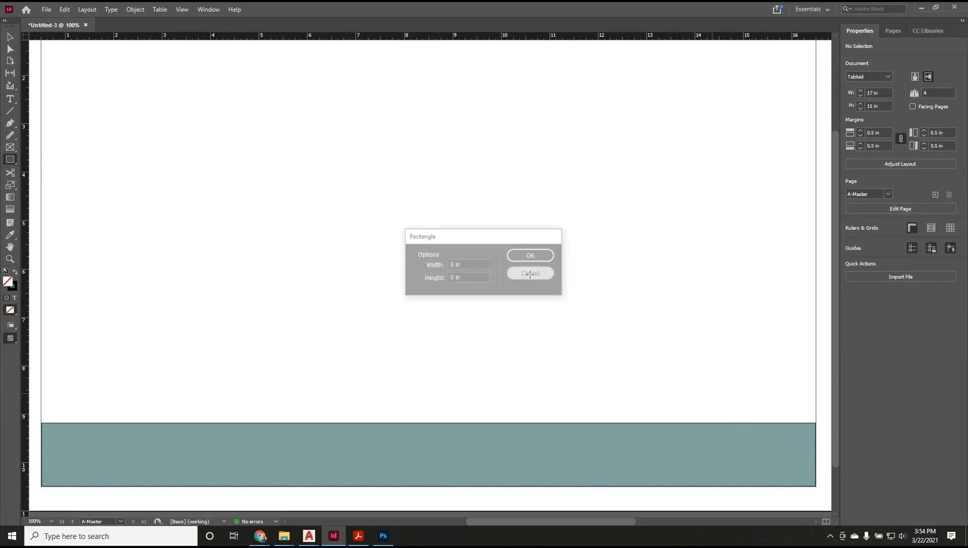
Select the teal rectangle on the master page and set its stroke weight to 8 pt.
{"action": "left_click", "coordinate": [10, 37]}
{"action": "left_click", "coordinate": [573, 426]}
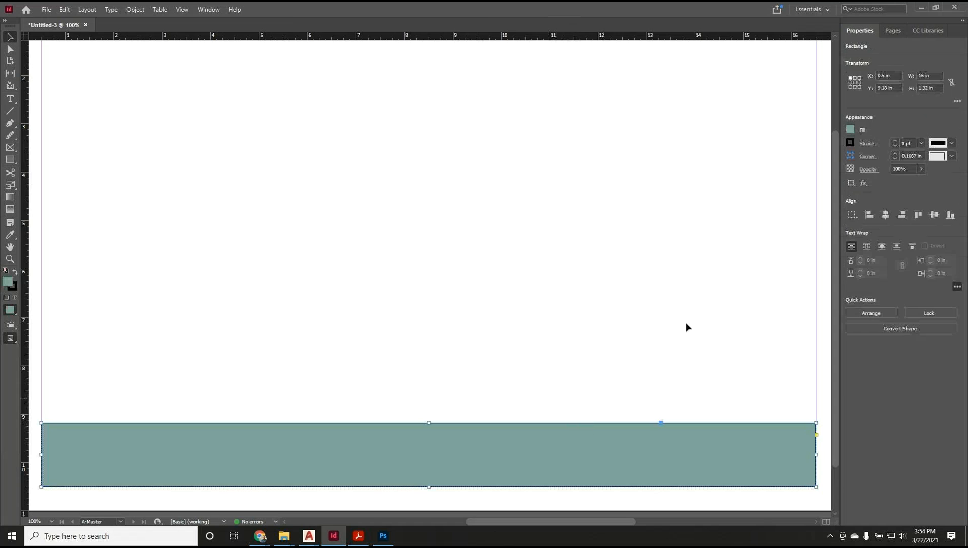
{"action": "left_click", "coordinate": [867, 144]}
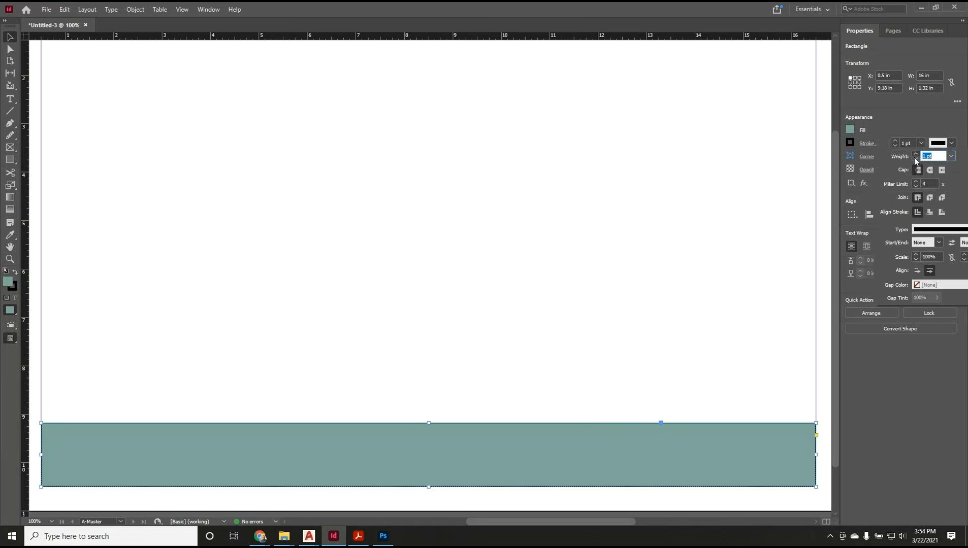
{"action": "left_click", "coordinate": [951, 156]}
{"action": "left_click", "coordinate": [951, 158]}
{"action": "left_click", "coordinate": [951, 157]}
{"action": "left_click", "coordinate": [941, 287]}
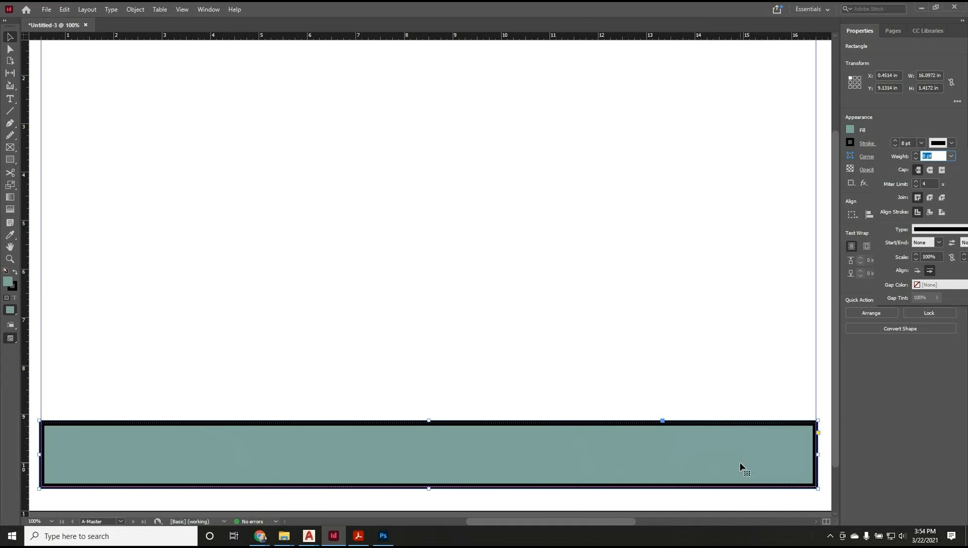
Set the teal rectangle's stroke weight to 0 pt and deselect it.
{"action": "left_click", "coordinate": [950, 156]}
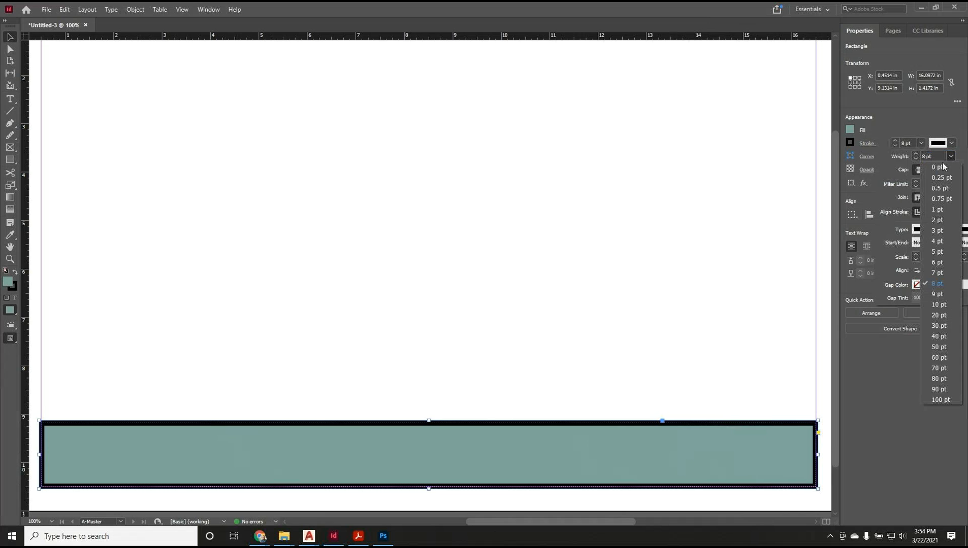
{"action": "left_click", "coordinate": [931, 166]}
{"action": "left_click", "coordinate": [685, 290]}
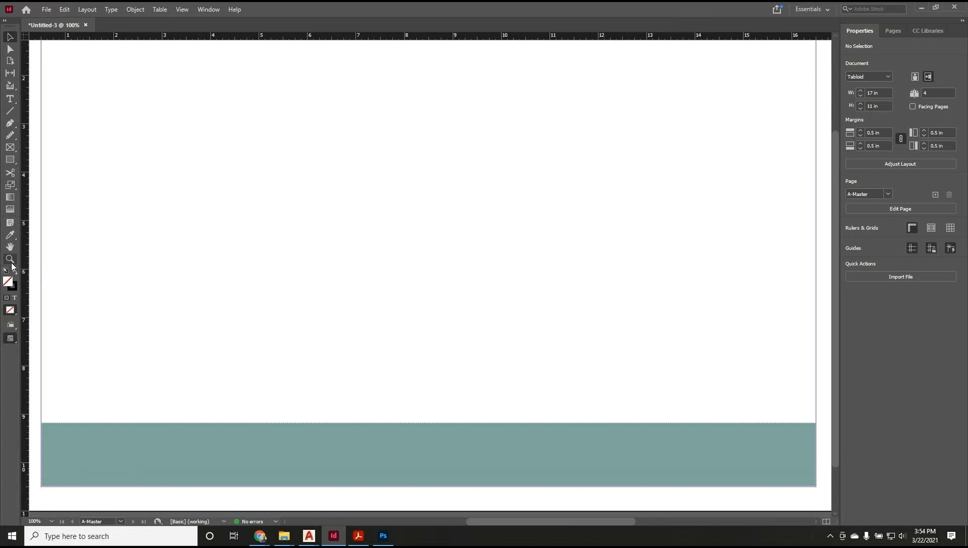
Open pages 1 to 4 one after another to check the master's teal band on each, and select A-Master.
{"action": "left_click", "coordinate": [892, 31]}
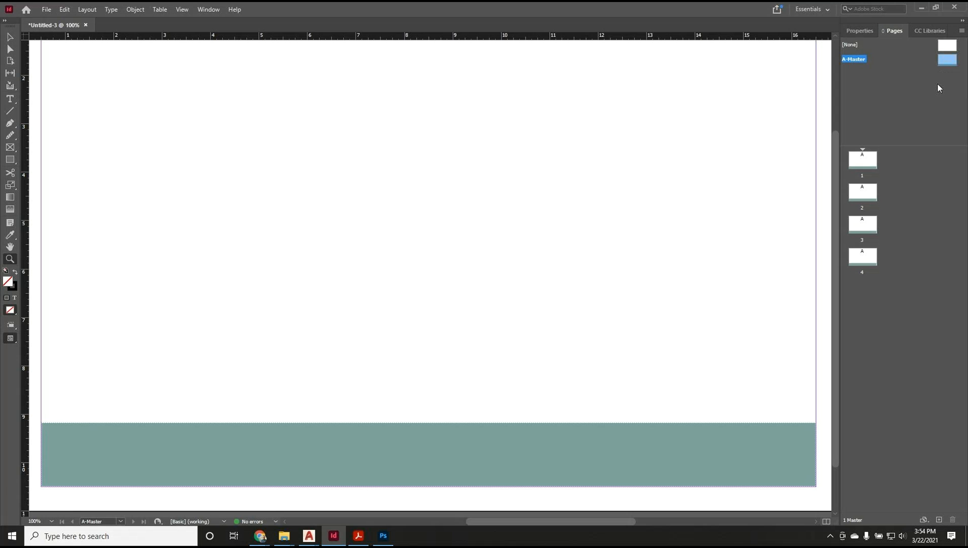
{"action": "left_click", "coordinate": [863, 162]}
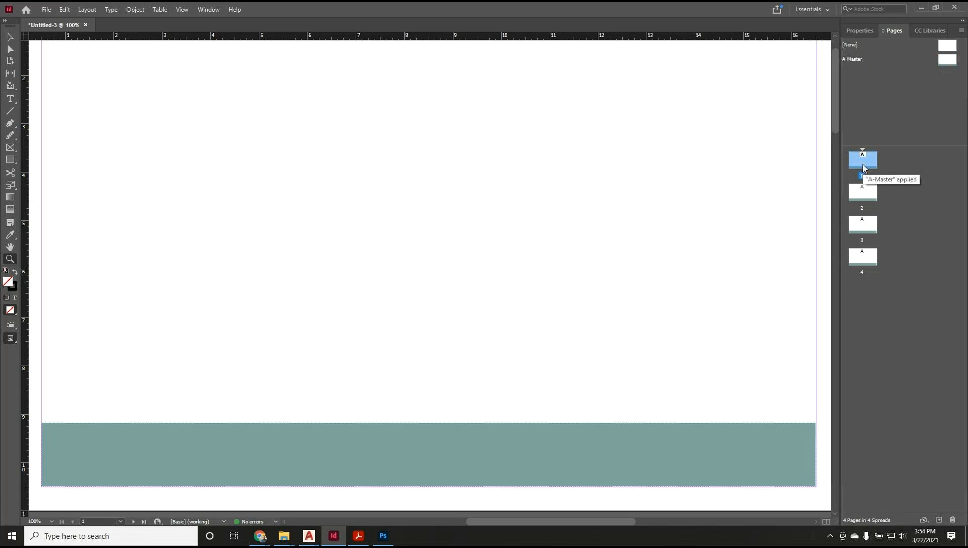
{"action": "double_click", "coordinate": [865, 162]}
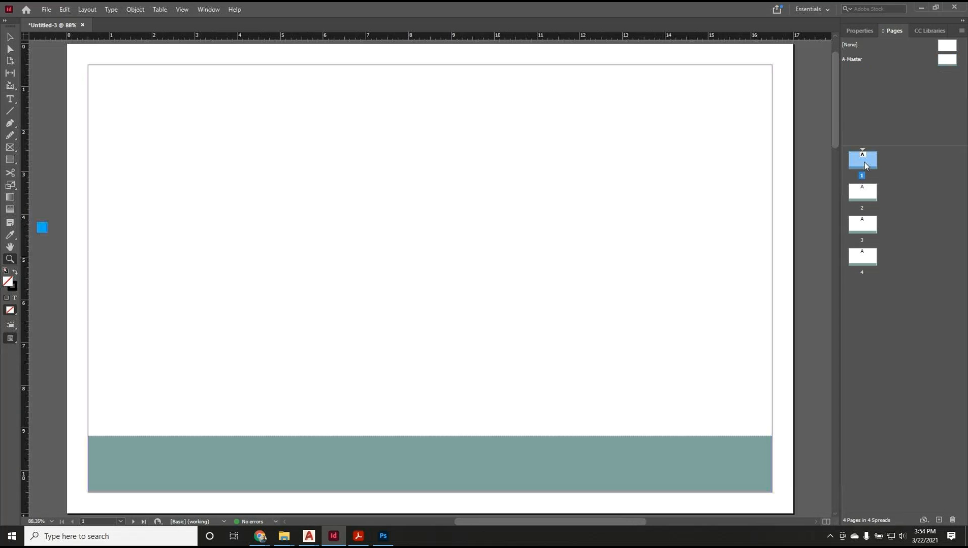
{"action": "double_click", "coordinate": [864, 198]}
{"action": "double_click", "coordinate": [866, 225]}
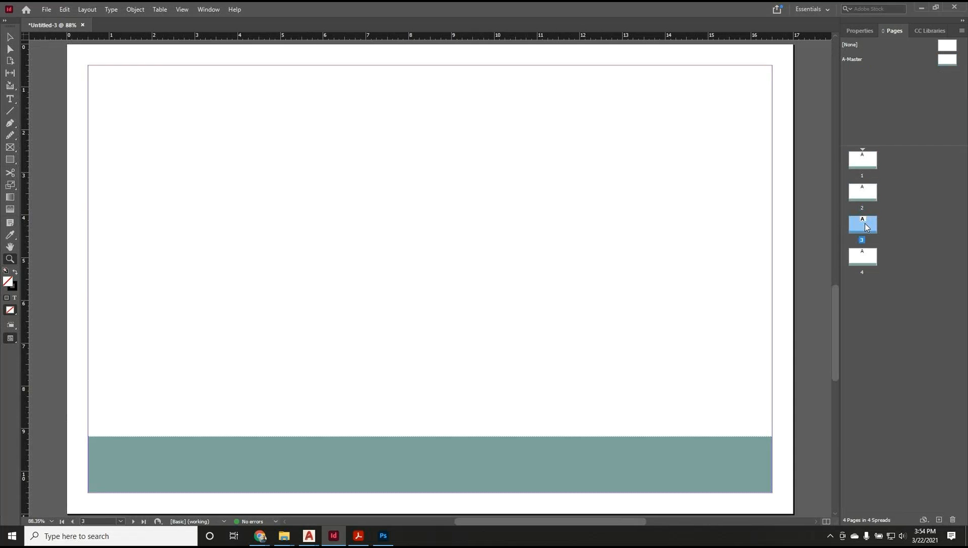
{"action": "double_click", "coordinate": [866, 258]}
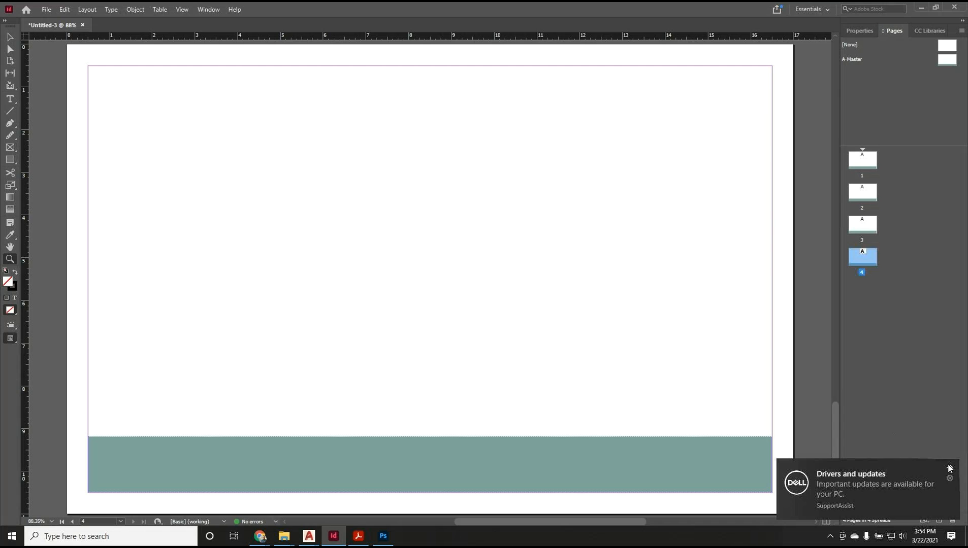
{"action": "left_click", "coordinate": [952, 467]}
{"action": "left_click", "coordinate": [717, 325]}
{"action": "left_click", "coordinate": [859, 59]}
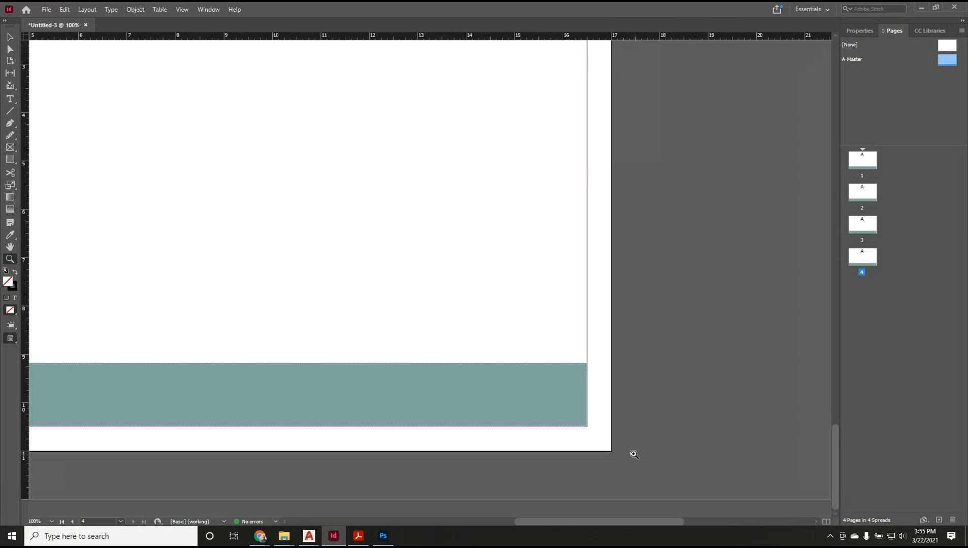
Fit the spread in the window and go through page thumbnails 1 to 4 in turn.
{"action": "left_click", "coordinate": [634, 454]}
{"action": "left_click", "coordinate": [10, 37]}
{"action": "double_click", "coordinate": [10, 247]}
{"action": "left_click", "coordinate": [871, 162]}
{"action": "left_click", "coordinate": [865, 197]}
{"action": "left_click", "coordinate": [867, 230]}
{"action": "left_click", "coordinate": [866, 252]}
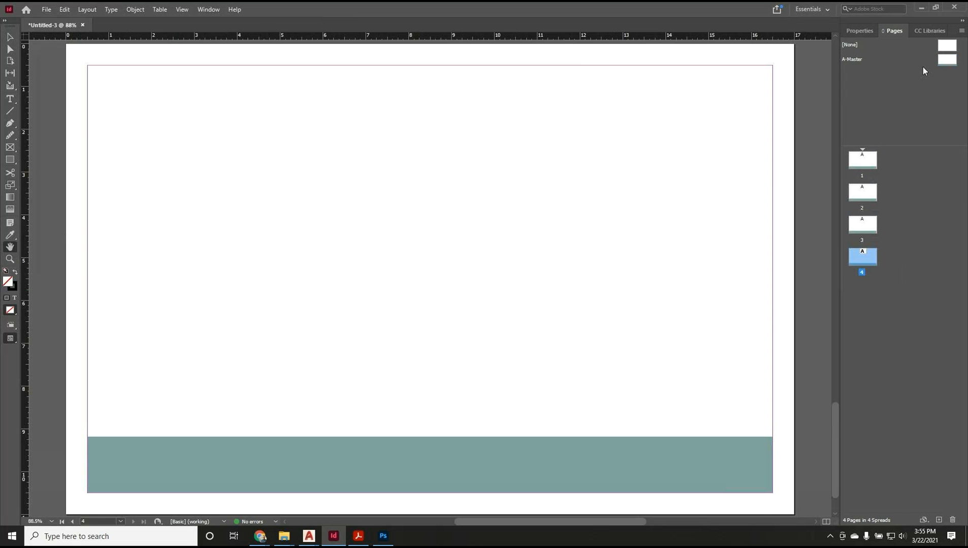
Open A-Master and lower the teal band's top edge so the band is about 0.7 in tall, then deselect it.
{"action": "left_click", "coordinate": [944, 63]}
{"action": "double_click", "coordinate": [943, 61]}
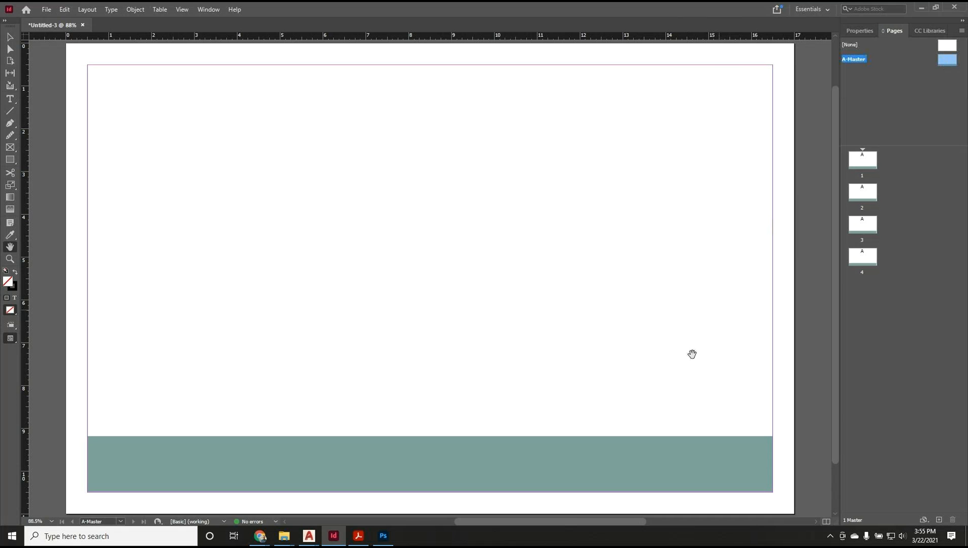
{"action": "key", "text": "v"}
{"action": "left_click", "coordinate": [334, 437]}
{"action": "left_click_drag", "start_coordinate": [430, 436], "coordinate": [431, 462]}
{"action": "left_click", "coordinate": [486, 411]}
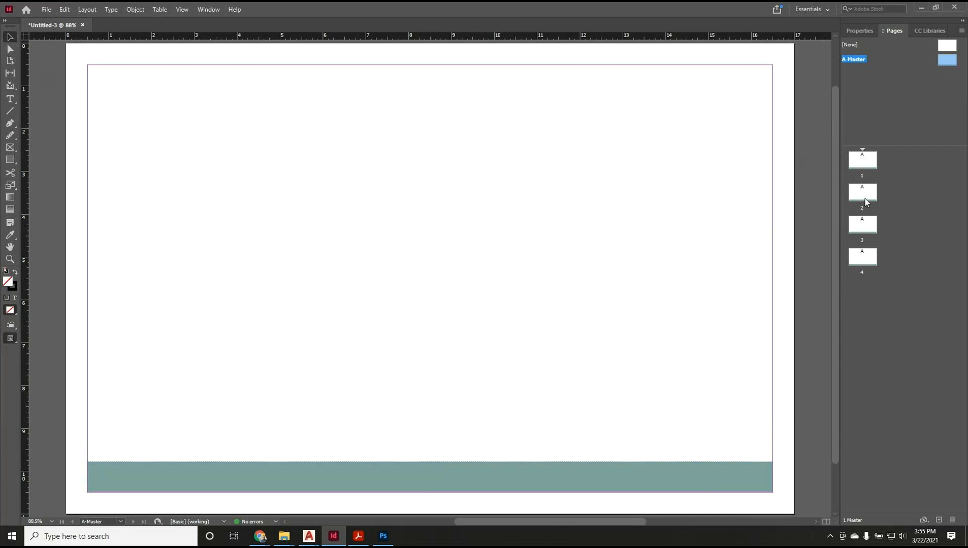
Check the thinner teal band on pages 1 to 4 individually and with all four spreads in view.
{"action": "double_click", "coordinate": [859, 163]}
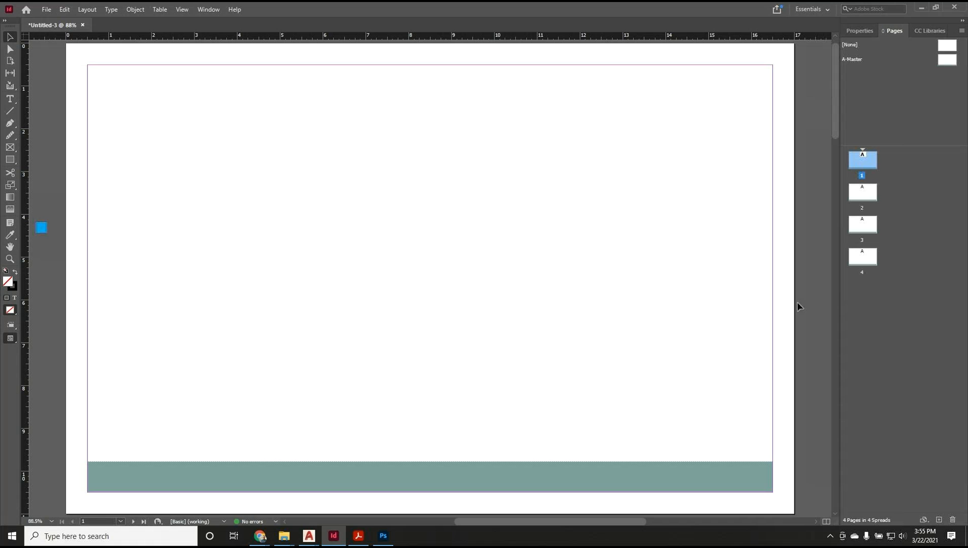
{"action": "double_click", "coordinate": [870, 193]}
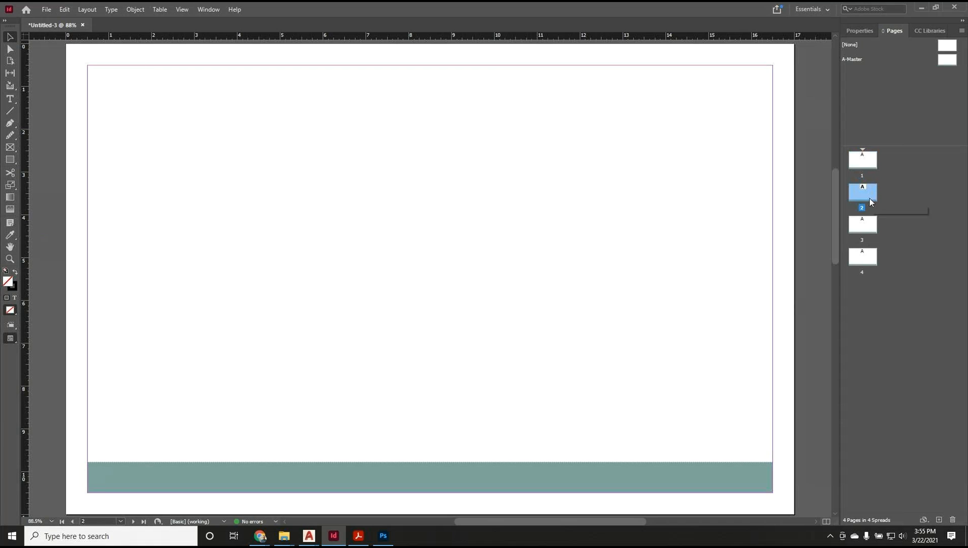
{"action": "double_click", "coordinate": [866, 225]}
{"action": "double_click", "coordinate": [862, 260]}
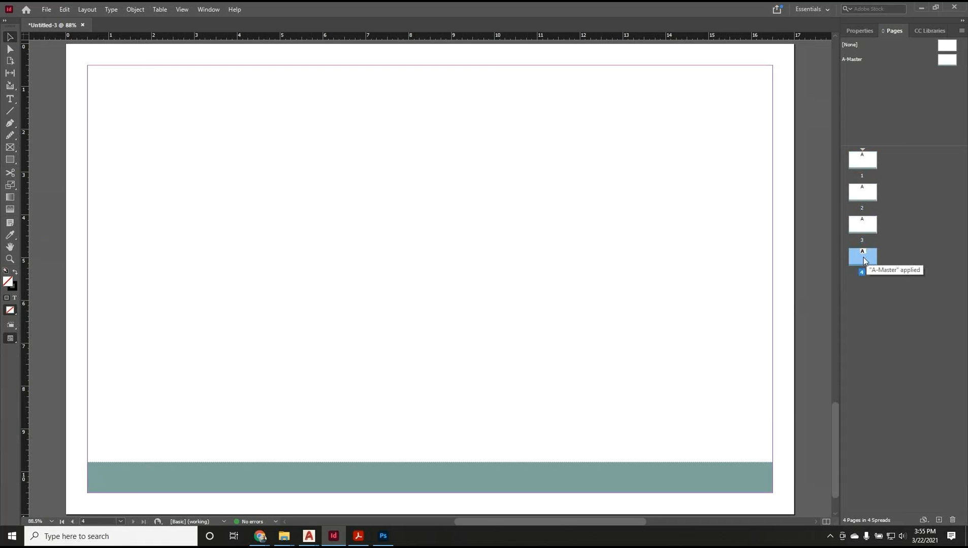
{"action": "left_click", "coordinate": [10, 259]}
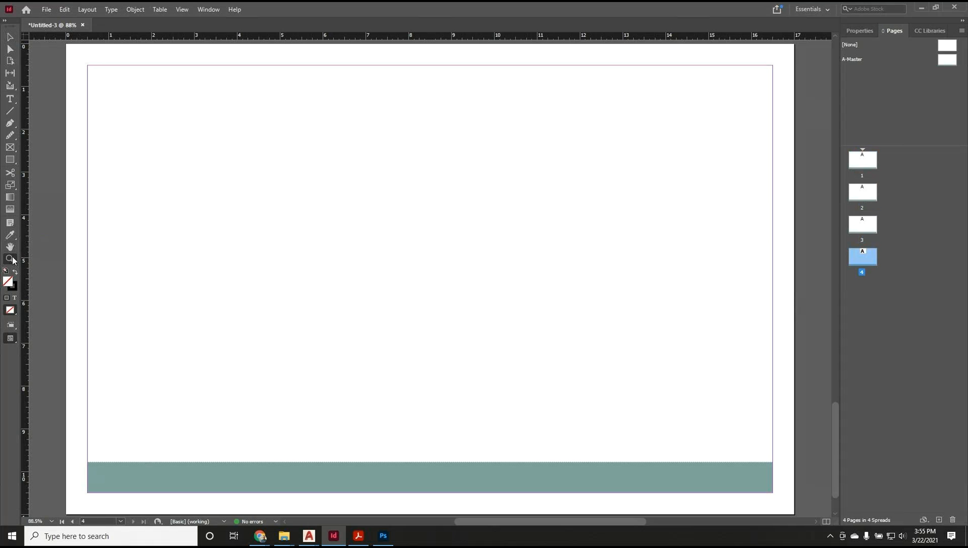
{"action": "left_click", "coordinate": [423, 273], "text": "alt"}
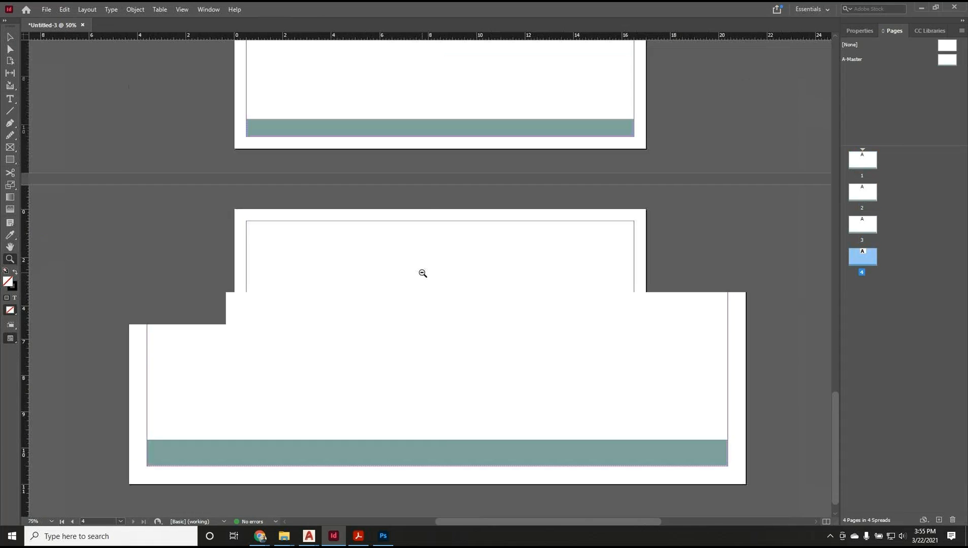
{"action": "left_click", "coordinate": [423, 273], "text": "alt"}
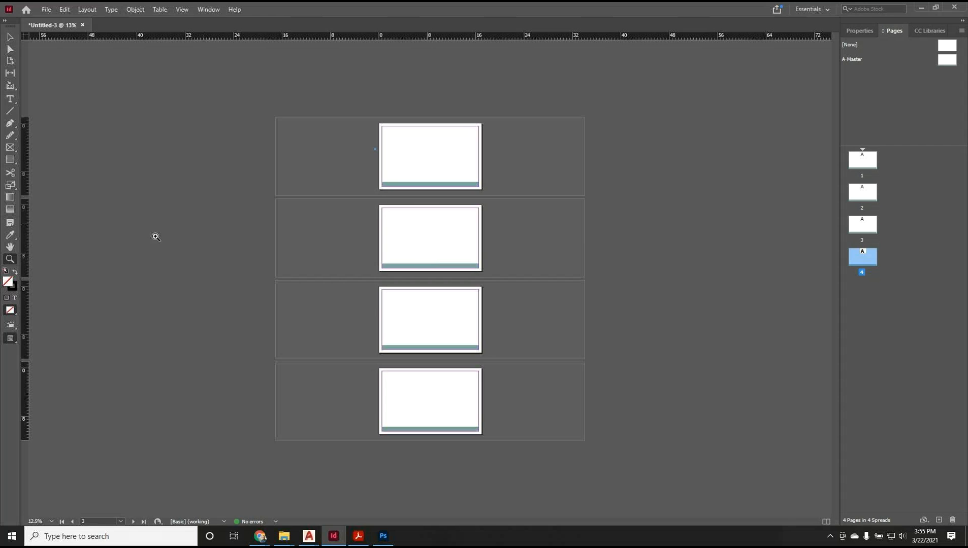
{"action": "left_click", "coordinate": [10, 37]}
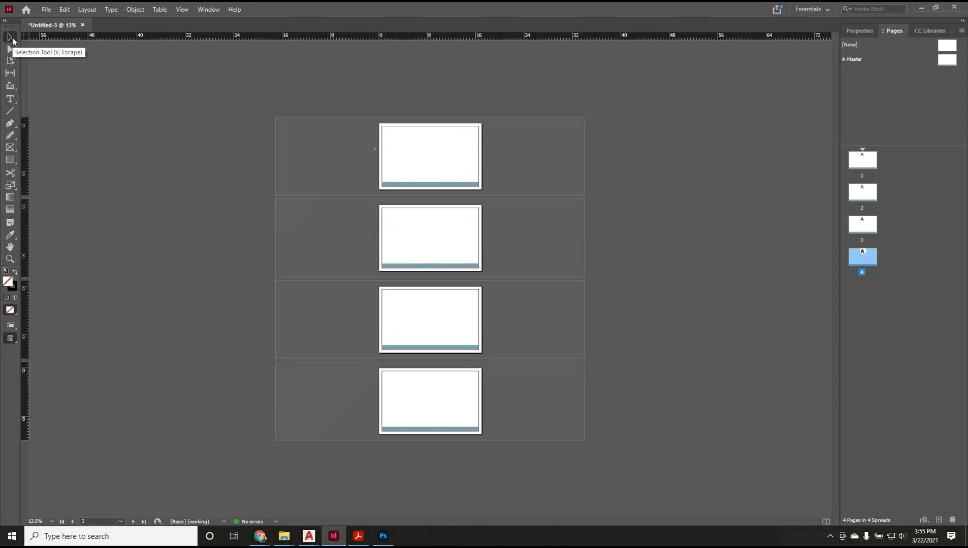
{"action": "double_click", "coordinate": [10, 247]}
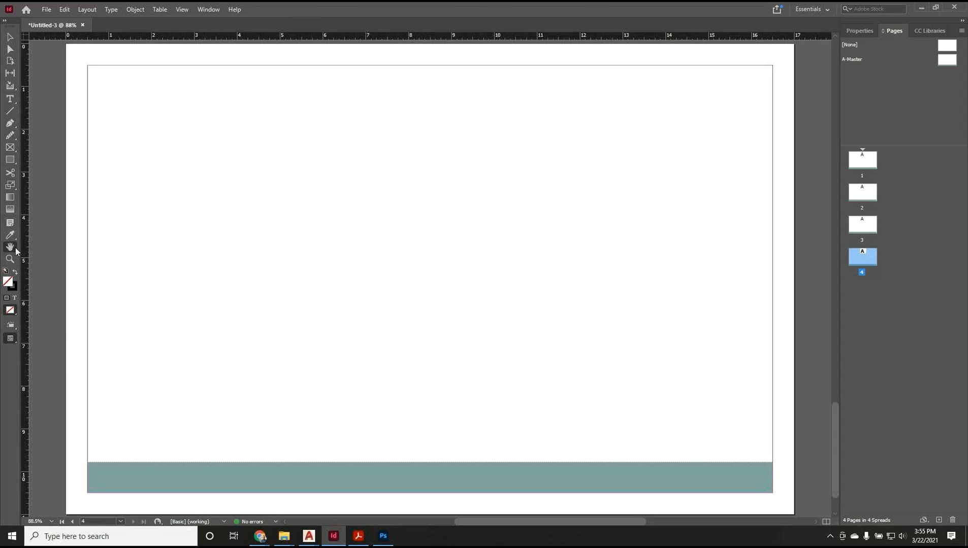
Display the document's layers beside the work area and add two new layers above Layer 1.
{"action": "left_click", "coordinate": [883, 103]}
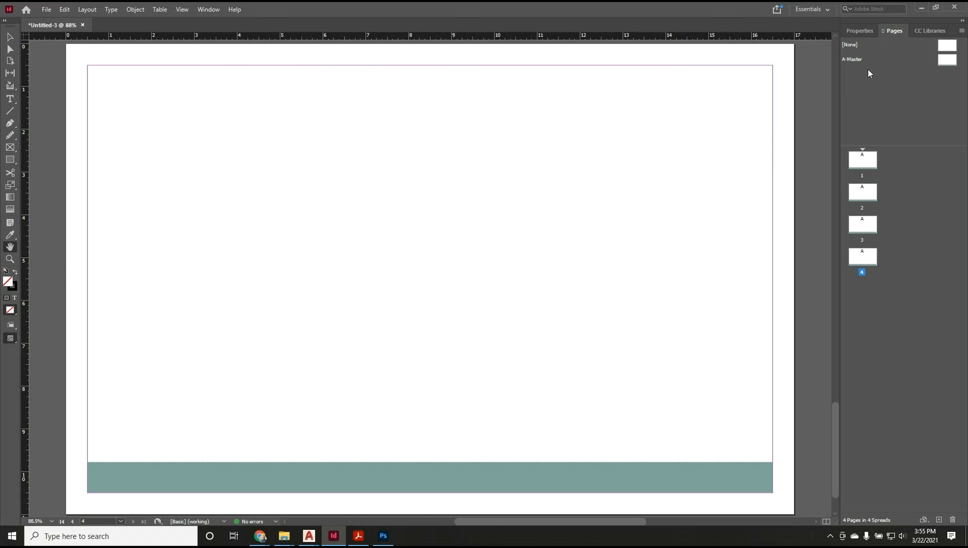
{"action": "scroll", "coordinate": [689, 94], "scroll_direction": "down", "scroll_amount": 1}
{"action": "scroll", "coordinate": [689, 94], "scroll_direction": "up", "scroll_amount": 1}
{"action": "left_click", "coordinate": [183, 10]}
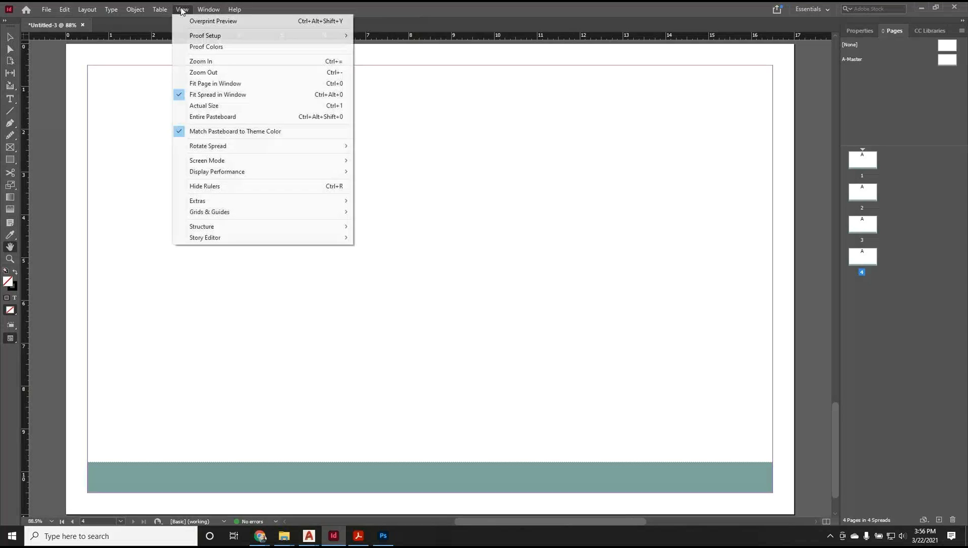
{"action": "mouse_move", "coordinate": [209, 10]}
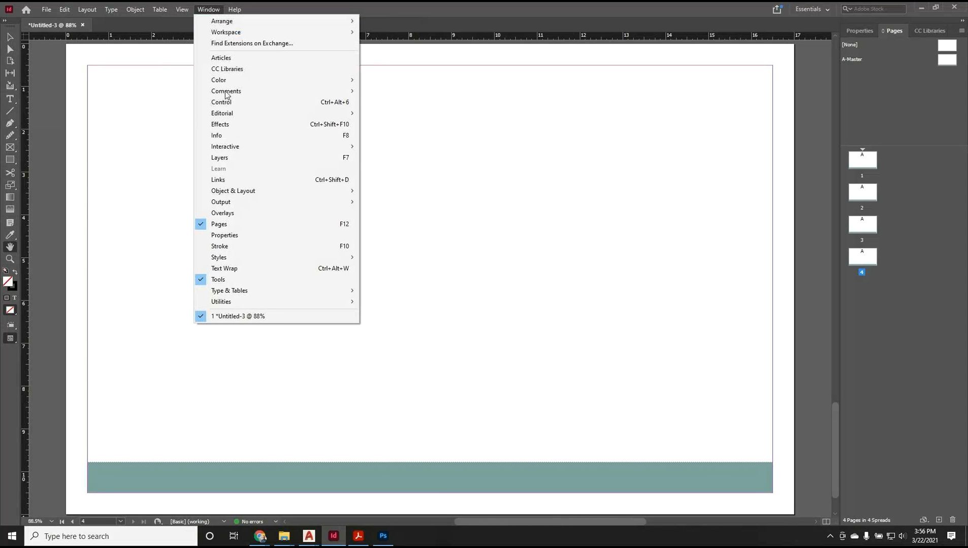
{"action": "left_click", "coordinate": [232, 157]}
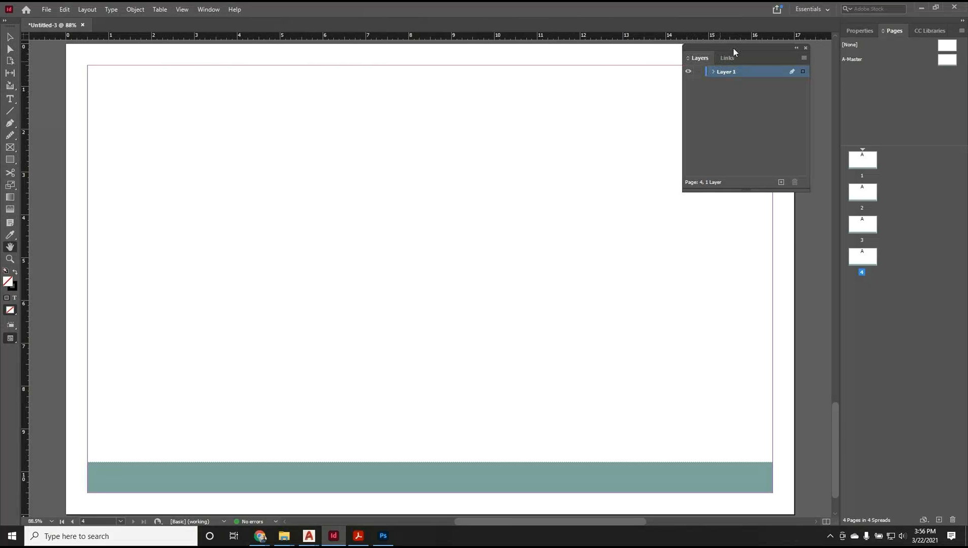
{"action": "left_click_drag", "start_coordinate": [733, 47], "coordinate": [591, 97]}
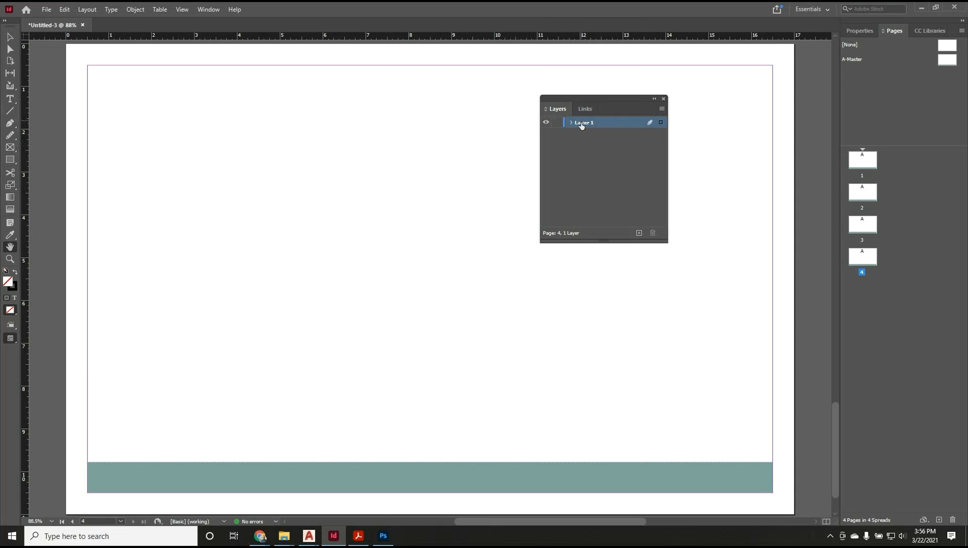
{"action": "left_click", "coordinate": [639, 234]}
{"action": "left_click", "coordinate": [639, 234]}
Rename Layer 3 as TEXT and Layer 2 as IMAGES.
{"action": "double_click", "coordinate": [588, 124]}
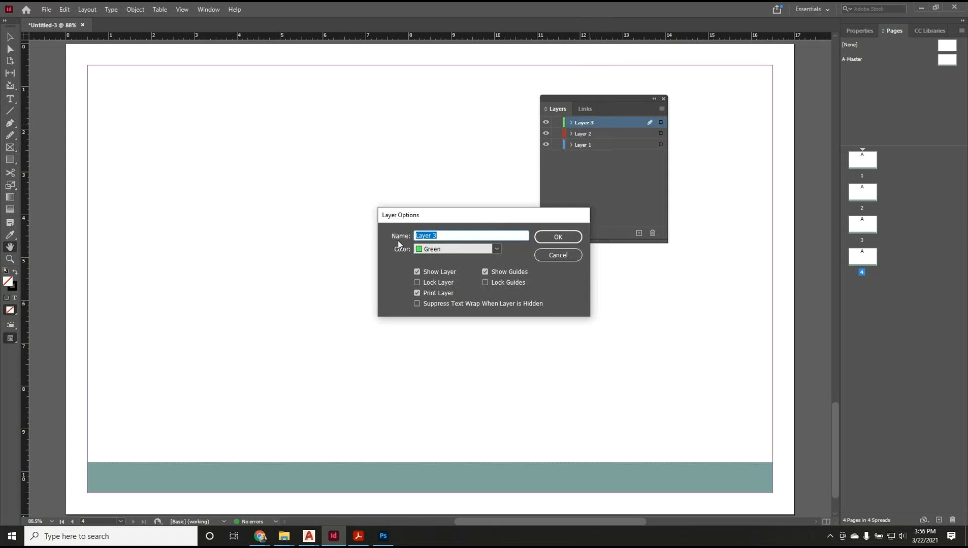
{"action": "type", "text": "t"}
{"action": "key", "text": "BackSpace"}
{"action": "type", "text": "TEXT"}
{"action": "key", "text": "Return"}
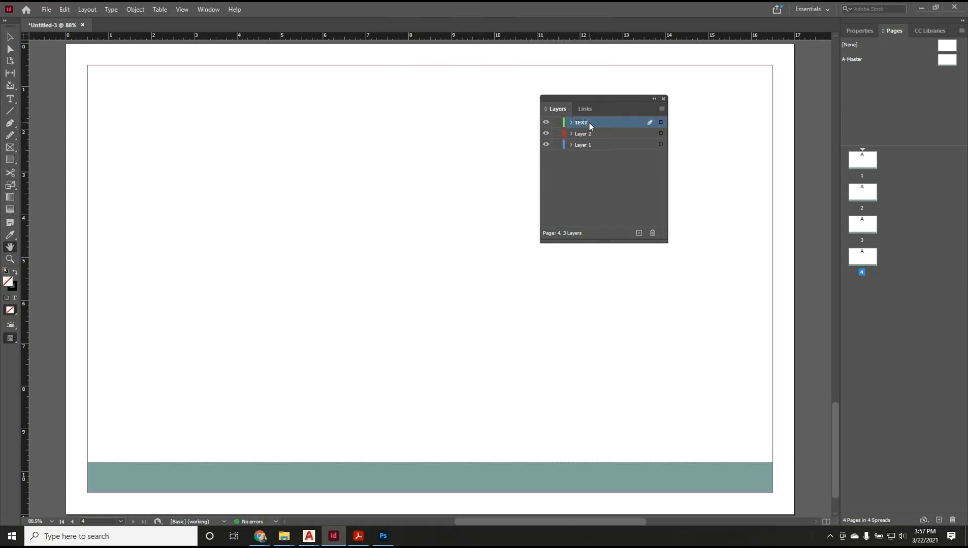
{"action": "double_click", "coordinate": [585, 135]}
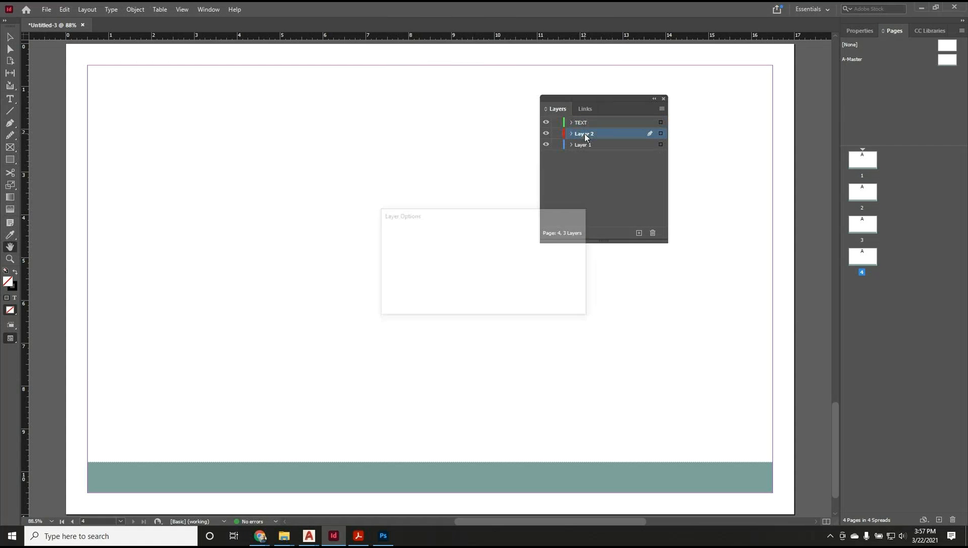
{"action": "type", "text": "IMAGES"}
{"action": "key", "text": "Return"}
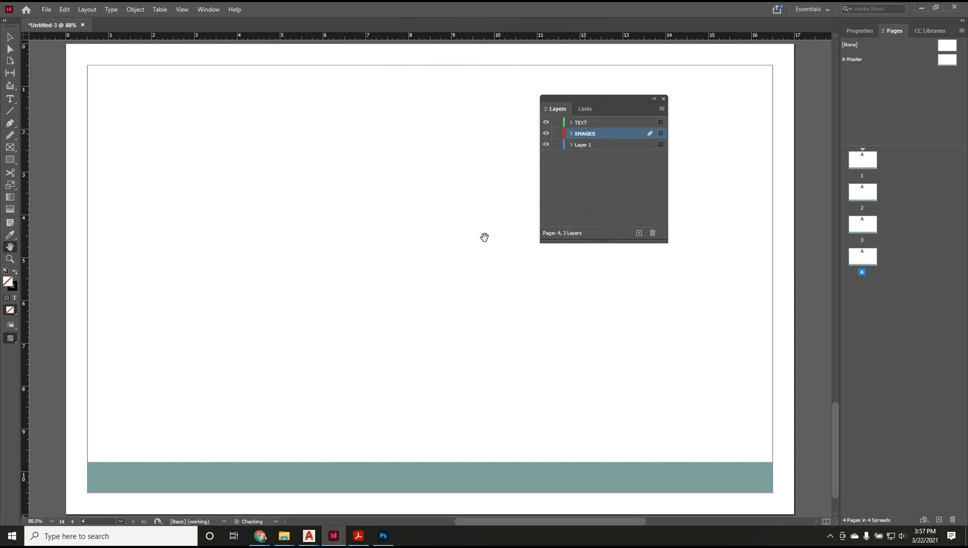
Rename Layer 1 as GUIDE LINES and turn off Print Layer for it.
{"action": "double_click", "coordinate": [583, 146]}
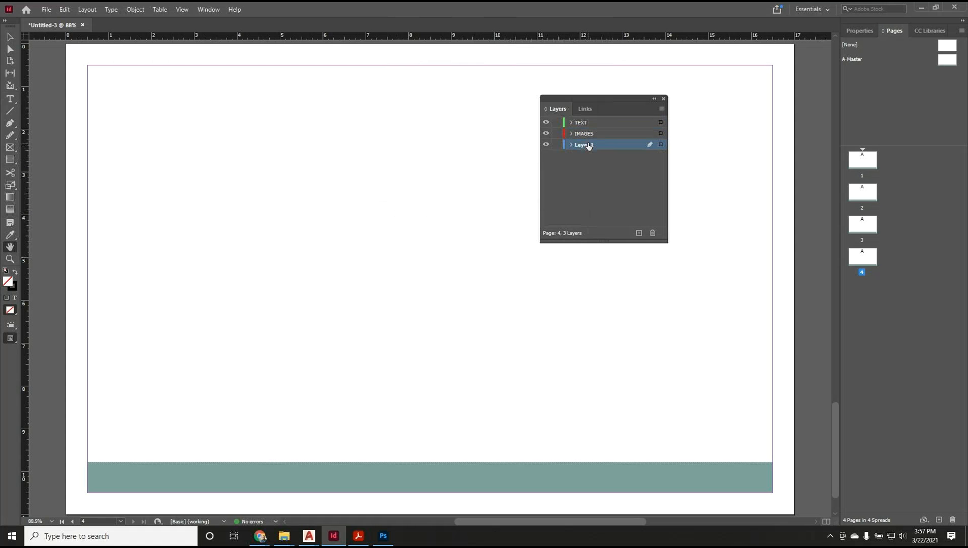
{"action": "type", "text": "G"}
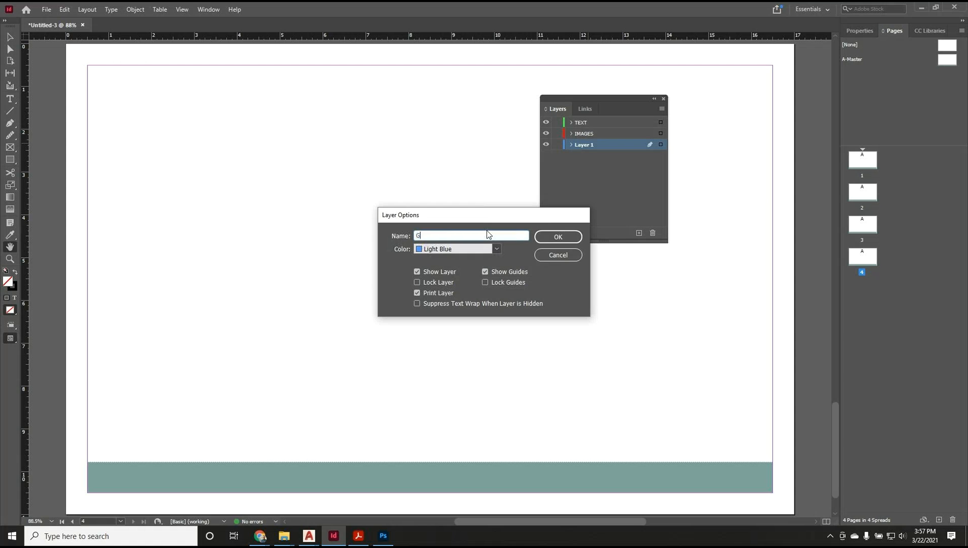
{"action": "type", "text": "UIDE LINES"}
{"action": "left_click_drag", "start_coordinate": [452, 236], "coordinate": [420, 235]}
{"action": "left_click", "coordinate": [415, 293]}
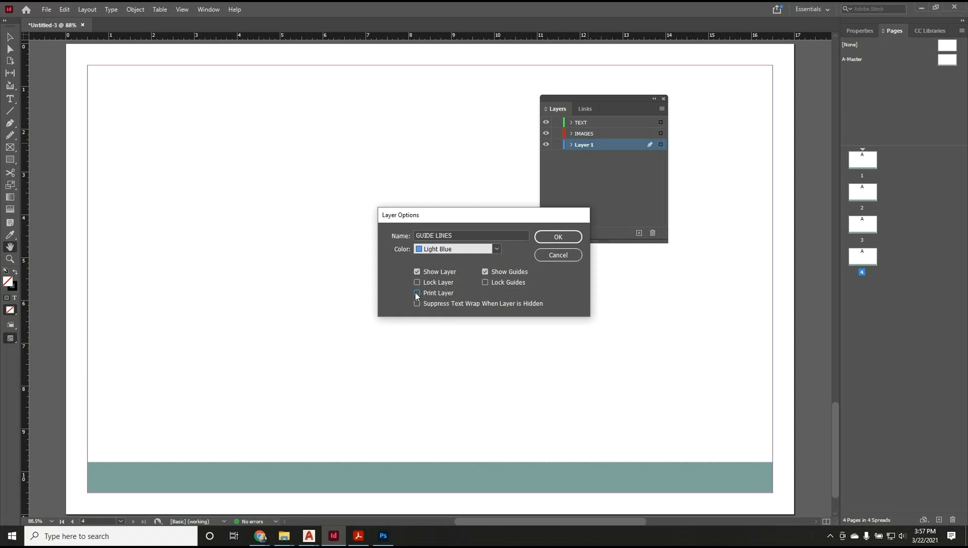
{"action": "left_click", "coordinate": [558, 238]}
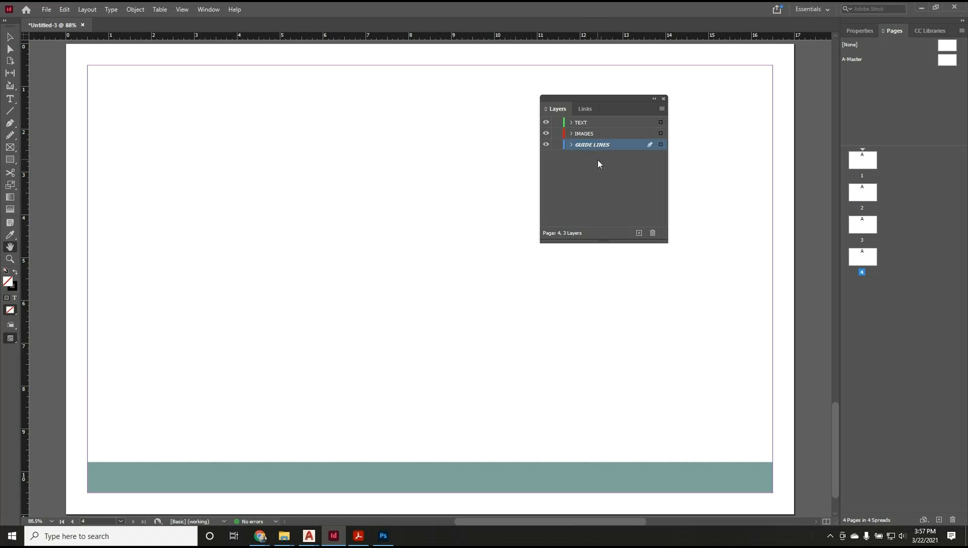
Draw two crossing diagonal lines from corner to corner of the A-Master page on the GUIDE LINES layer.
{"action": "double_click", "coordinate": [945, 61]}
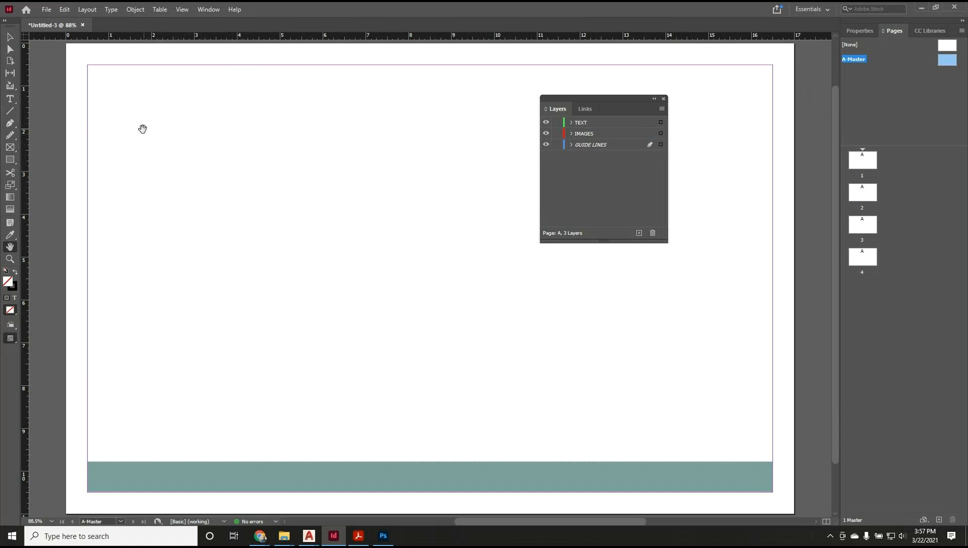
{"action": "left_click", "coordinate": [11, 113]}
{"action": "mouse_move", "coordinate": [68, 45]}
{"action": "left_mouse_down"}
{"action": "mouse_move", "coordinate": [503, 334]}
{"action": "mouse_move", "coordinate": [777, 491]}
{"action": "mouse_move", "coordinate": [793, 514]}
{"action": "left_mouse_up"}
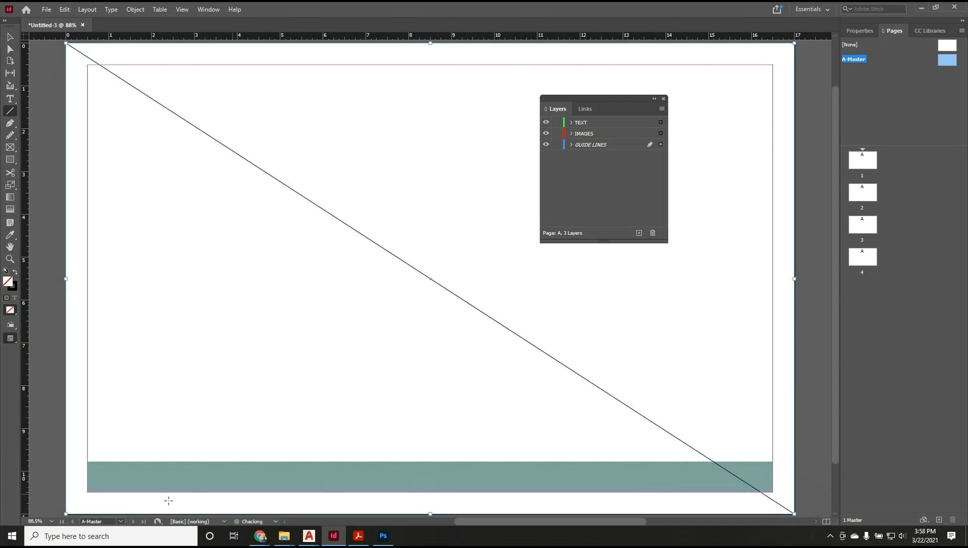
{"action": "mouse_move", "coordinate": [66, 514]}
{"action": "left_mouse_down"}
{"action": "mouse_move", "coordinate": [583, 154]}
{"action": "mouse_move", "coordinate": [820, 44]}
{"action": "mouse_move", "coordinate": [795, 44]}
{"action": "left_mouse_up"}
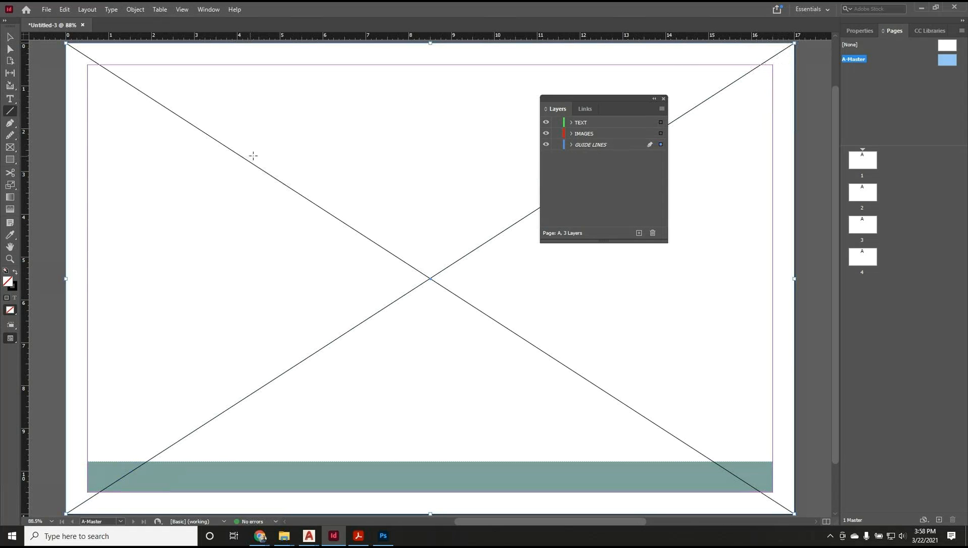
Toggle the GUIDE LINES layer's visibility off and on to check which objects it controls.
{"action": "left_click", "coordinate": [915, 96]}
{"action": "left_click", "coordinate": [612, 147]}
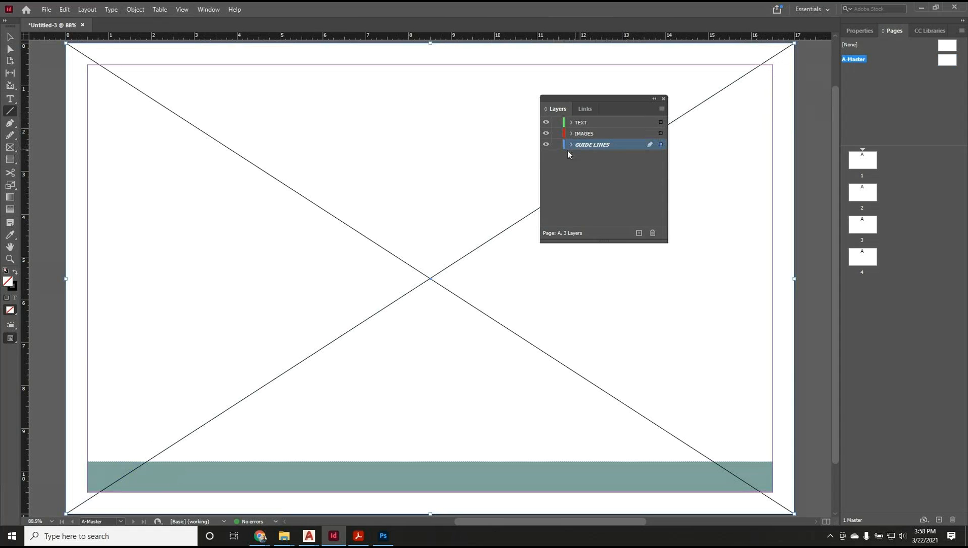
{"action": "left_click", "coordinate": [546, 145]}
{"action": "left_click", "coordinate": [547, 146]}
{"action": "left_click", "coordinate": [547, 145]}
{"action": "left_click", "coordinate": [546, 145]}
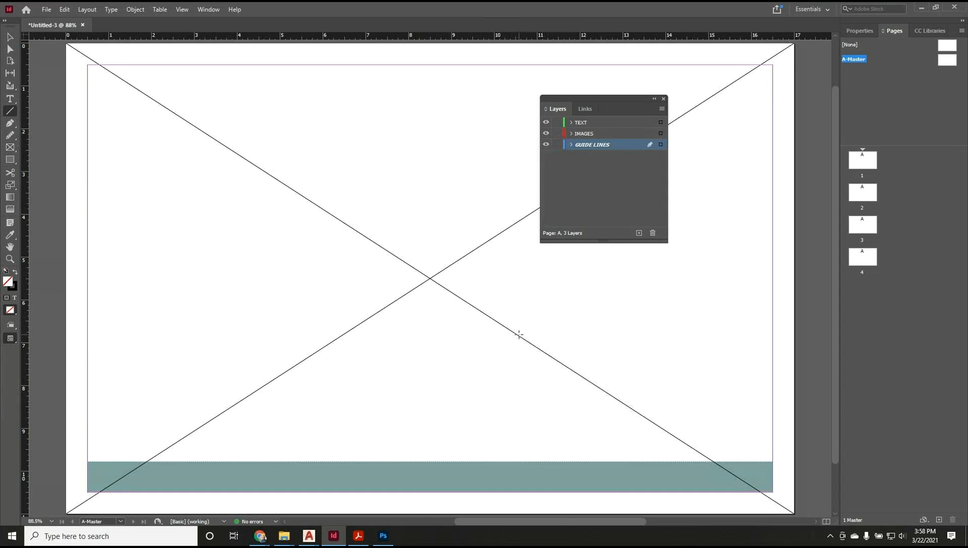
Expand the GUIDE LINES layer to examine the objects it contains, and close the layers list.
{"action": "left_click", "coordinate": [571, 145]}
{"action": "left_click", "coordinate": [603, 157]}
{"action": "mouse_move", "coordinate": [599, 156]}
{"action": "left_mouse_down"}
{"action": "mouse_move", "coordinate": [603, 134]}
{"action": "mouse_move", "coordinate": [605, 157]}
{"action": "left_mouse_up"}
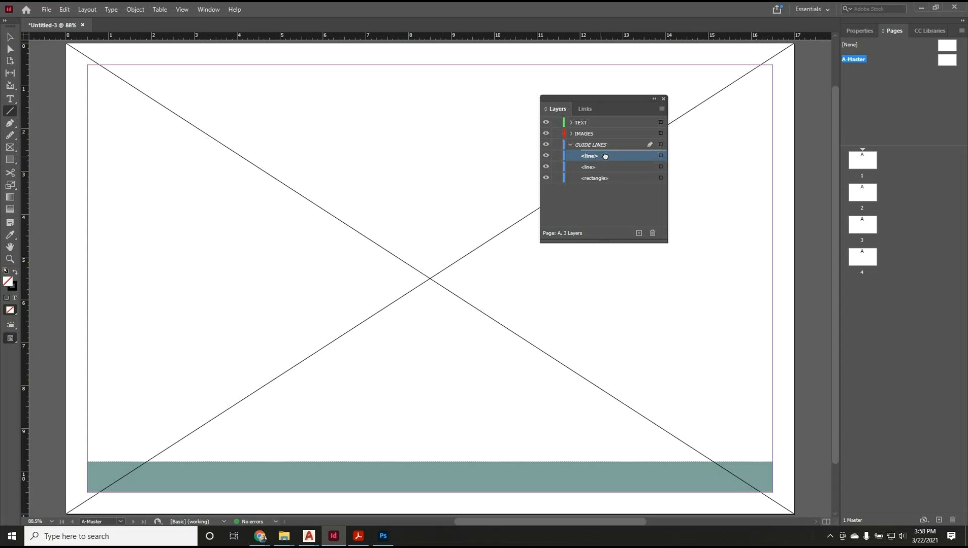
{"action": "left_click", "coordinate": [612, 146]}
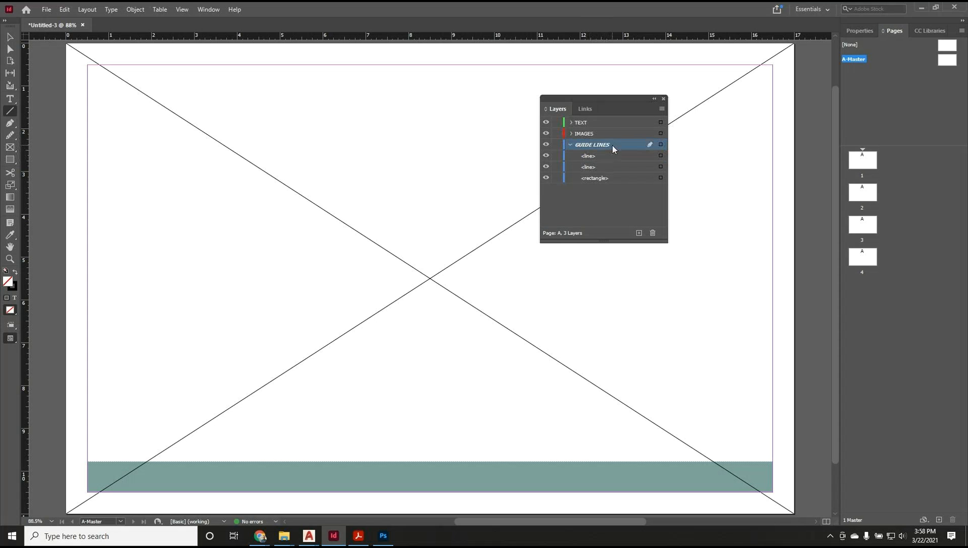
{"action": "left_click", "coordinate": [663, 100]}
Open pages 1 and 2 alternately to check the master's diagonal guide lines on them, and select page 3.
{"action": "double_click", "coordinate": [862, 162]}
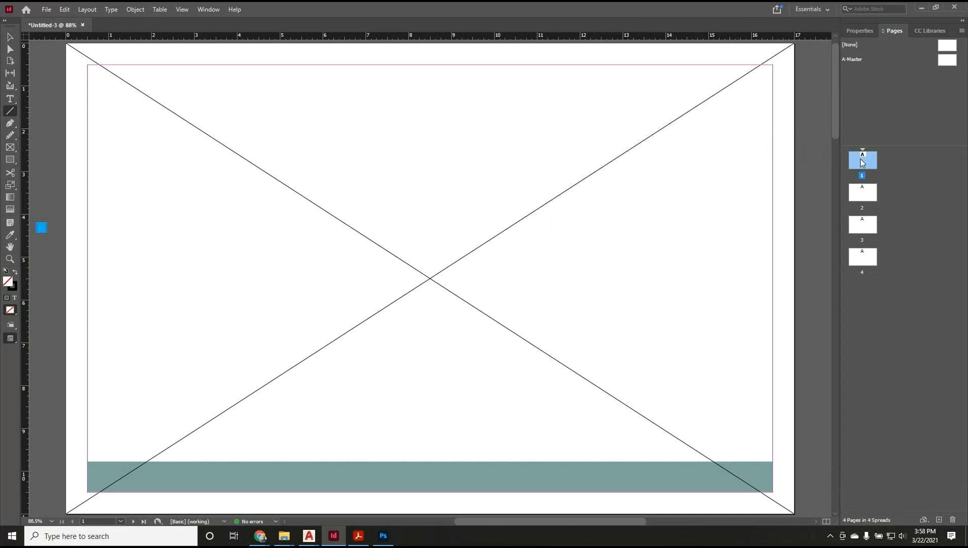
{"action": "double_click", "coordinate": [866, 187]}
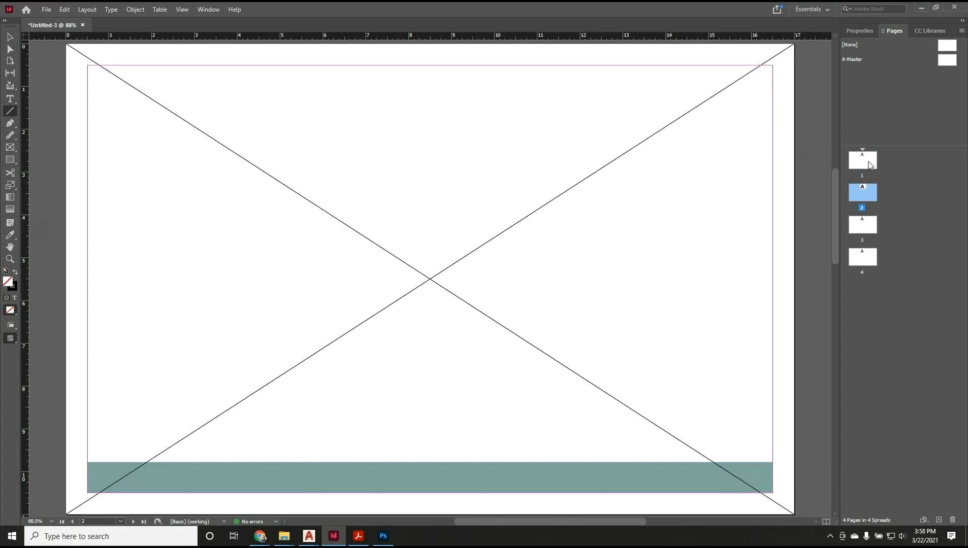
{"action": "double_click", "coordinate": [869, 165]}
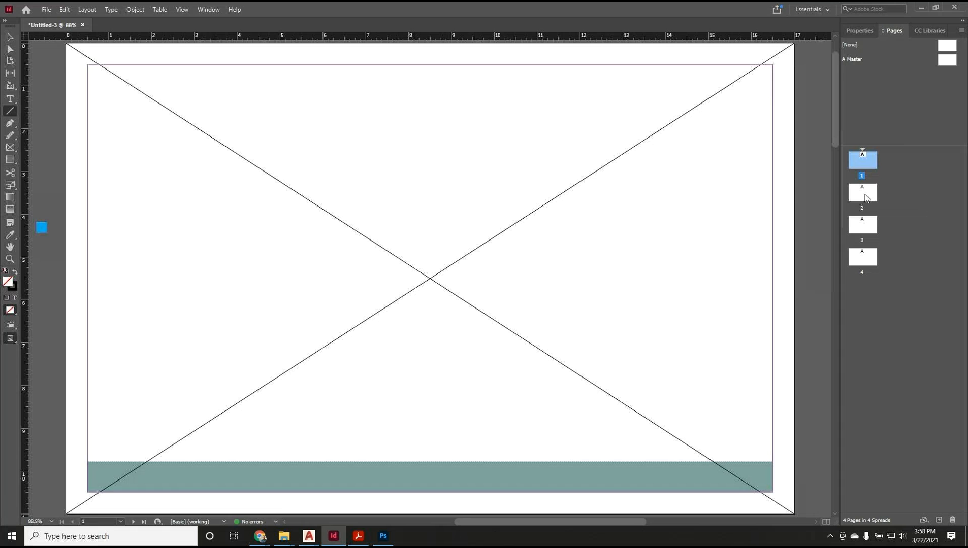
{"action": "double_click", "coordinate": [865, 195]}
{"action": "left_click", "coordinate": [861, 216]}
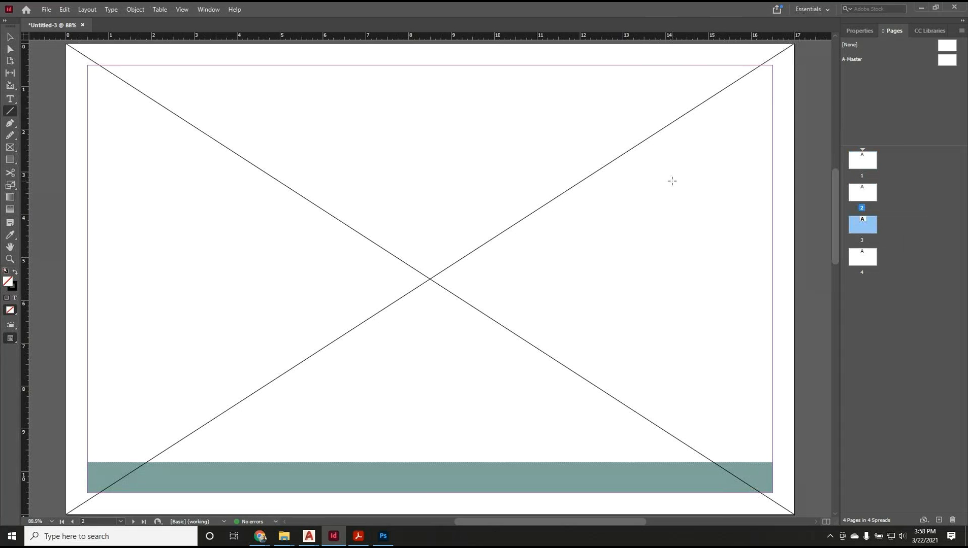
Toggle the preview screen mode on and off on page 2 to check which elements are non-printing.
{"action": "key", "text": "w"}
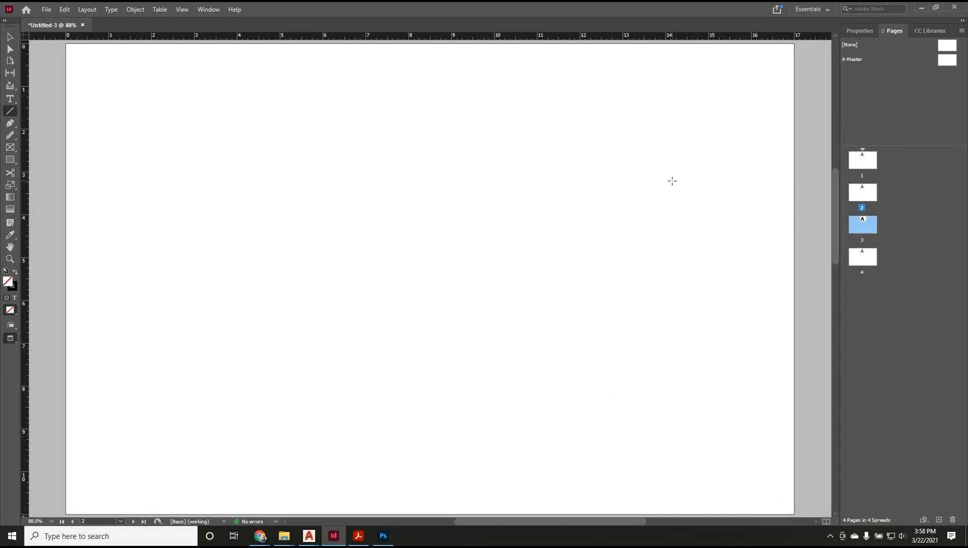
{"action": "key", "text": "w"}
{"action": "key", "text": "w"}
{"action": "key", "text": "w"}
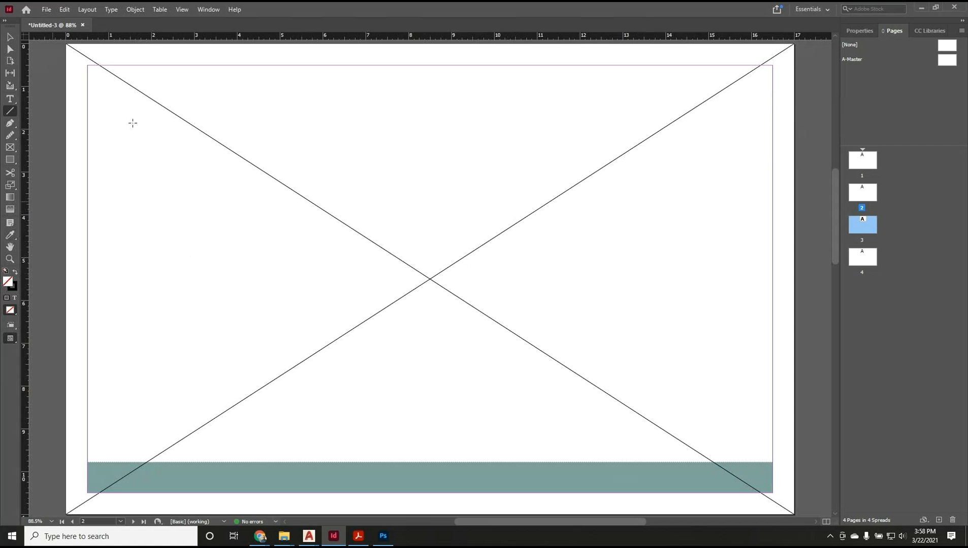
Place a vertical and a horizontal ruler guide on page 2 through the point where the diagonals cross.
{"action": "left_click_drag", "start_coordinate": [28, 194], "coordinate": [430, 89]}
{"action": "left_click_drag", "start_coordinate": [413, 36], "coordinate": [421, 279]}
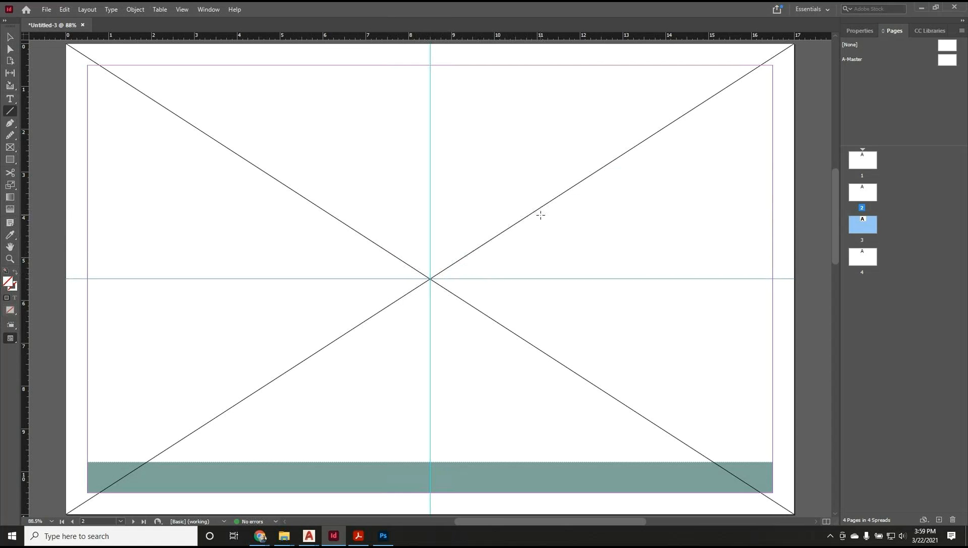
Open the A-Master page, display its layers, and toggle the rectangle's visibility on the GUIDE LINES layer to identify it.
{"action": "double_click", "coordinate": [953, 61]}
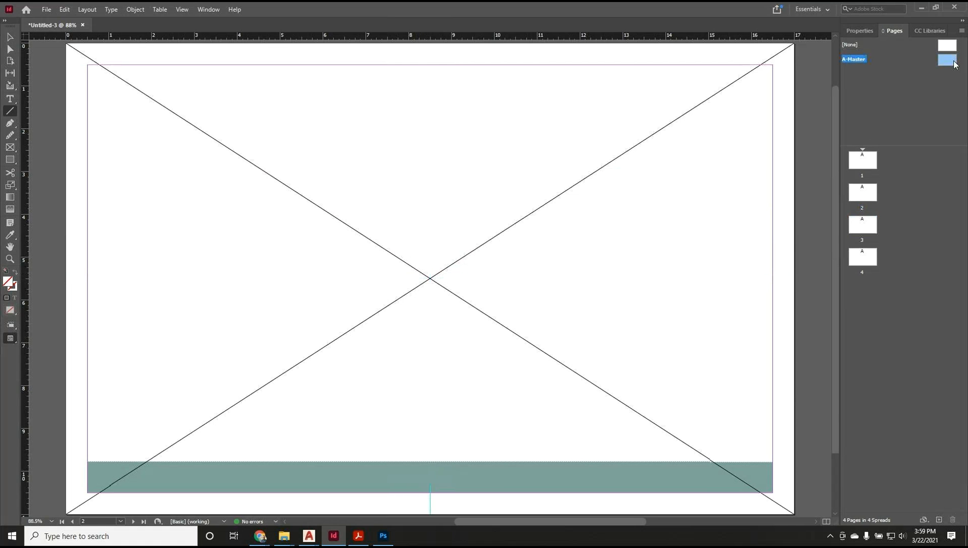
{"action": "left_click", "coordinate": [210, 10]}
{"action": "mouse_move", "coordinate": [238, 17]}
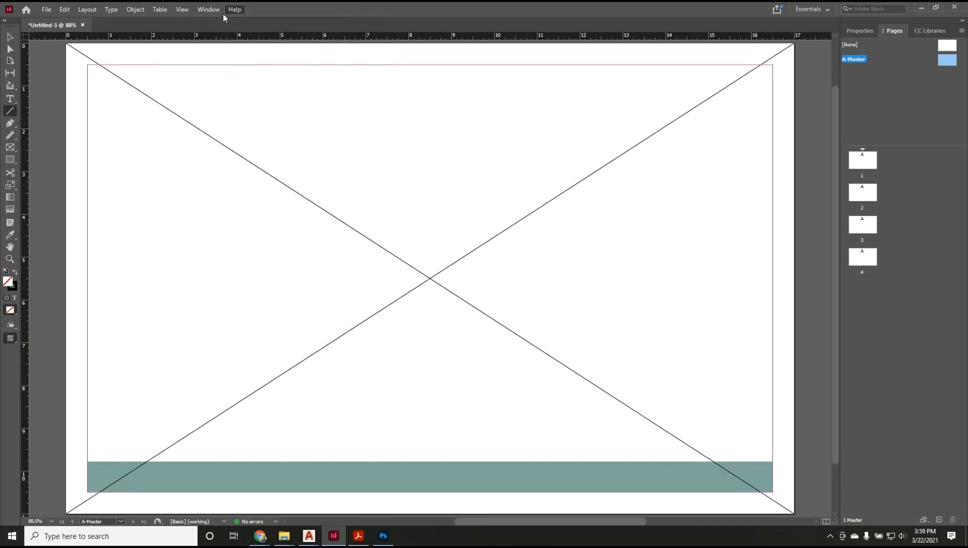
{"action": "left_click", "coordinate": [210, 10]}
{"action": "left_click", "coordinate": [235, 158]}
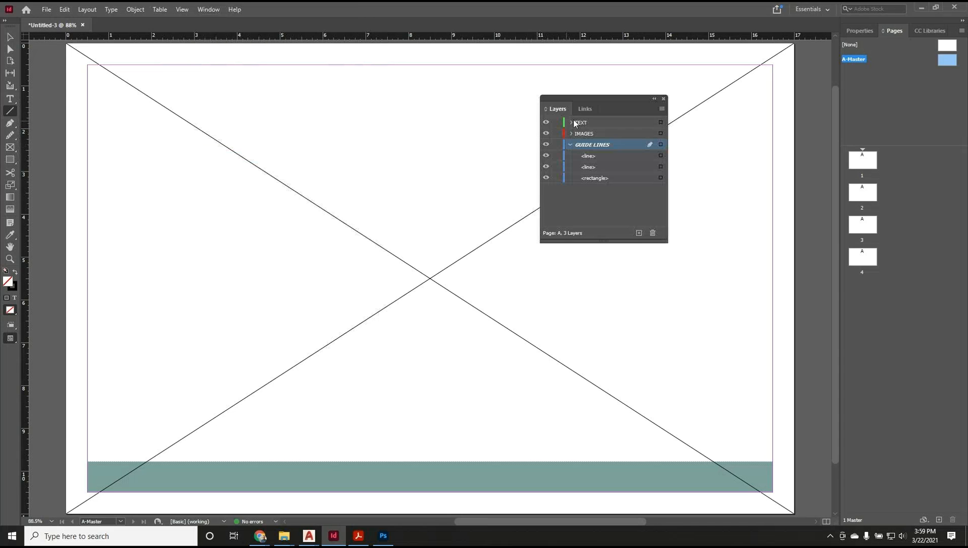
{"action": "left_click", "coordinate": [590, 181]}
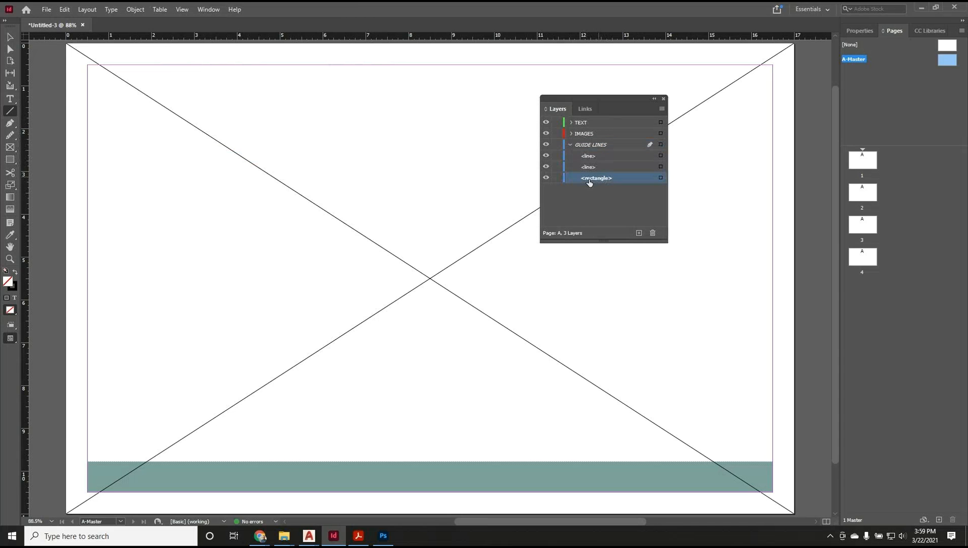
{"action": "left_click", "coordinate": [548, 177]}
{"action": "left_click", "coordinate": [548, 177]}
Create a new layer above GUIDE LINES and name it GRAPHICS.
{"action": "left_click", "coordinate": [639, 233]}
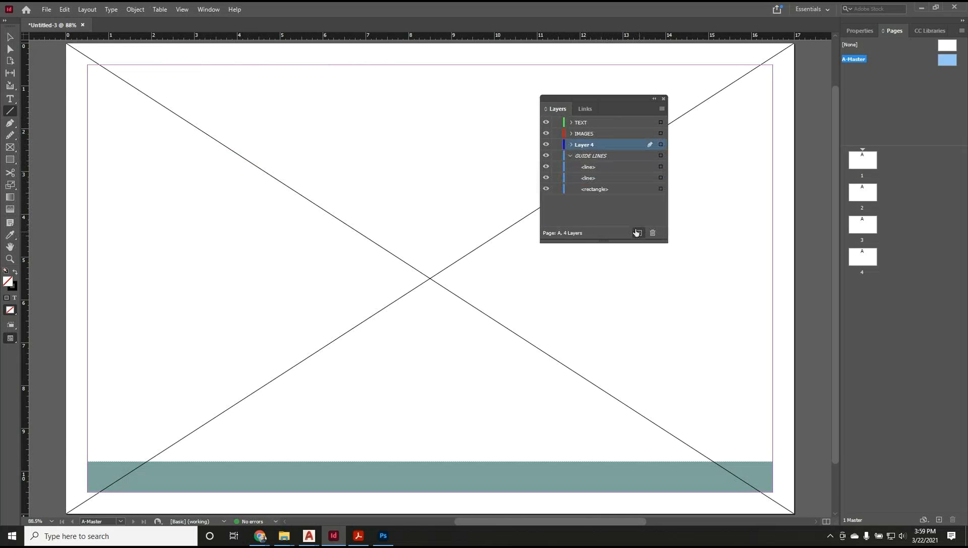
{"action": "double_click", "coordinate": [594, 148]}
{"action": "type", "text": "t"}
{"action": "key", "text": "BackSpace"}
{"action": "type", "text": "RAPH"}
{"action": "key", "text": "BackSpace"}
{"action": "type", "text": "PHICS"}
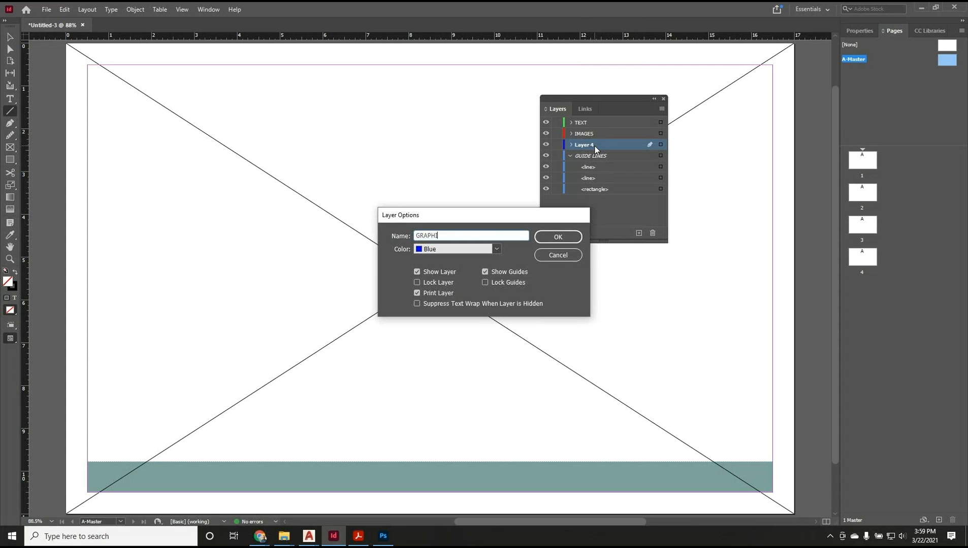
{"action": "key", "text": "Return"}
Move the teal rectangle from the GUIDE LINES layer to the GRAPHICS layer, and close the layers list.
{"action": "left_click", "coordinate": [599, 191]}
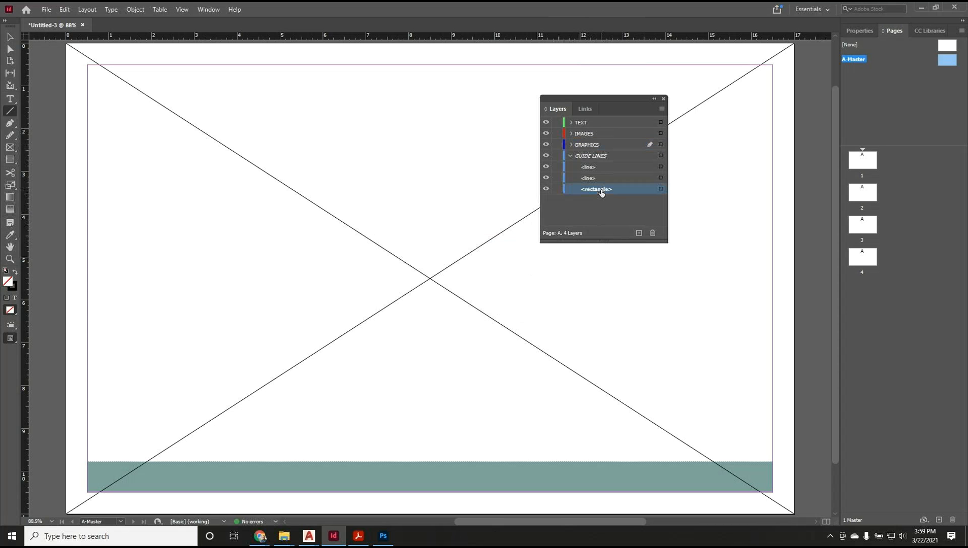
{"action": "left_click_drag", "start_coordinate": [601, 192], "coordinate": [604, 155]}
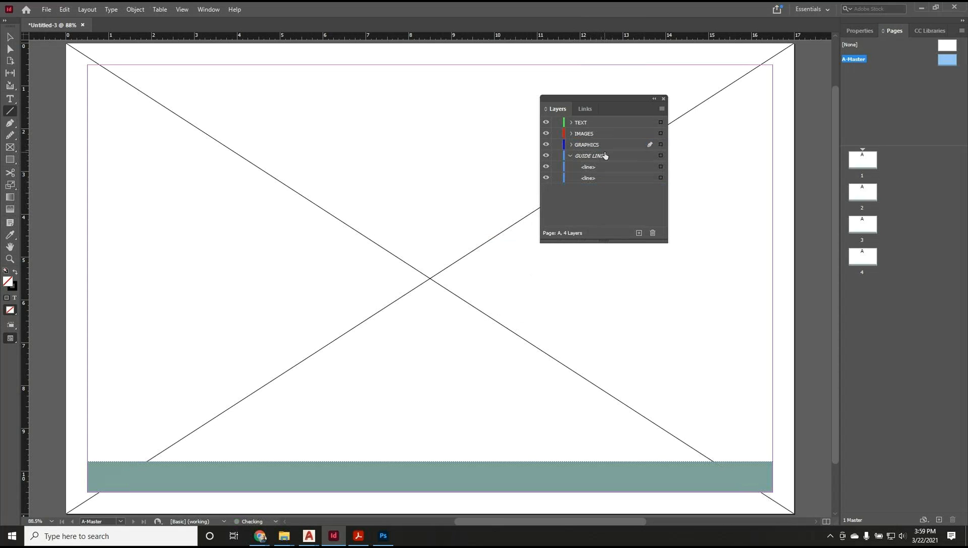
{"action": "left_click", "coordinate": [664, 98]}
Open pages 1 to 4 one by one, and return to pages 2 and 1 to compare their band and guides.
{"action": "double_click", "coordinate": [870, 169]}
{"action": "double_click", "coordinate": [869, 191]}
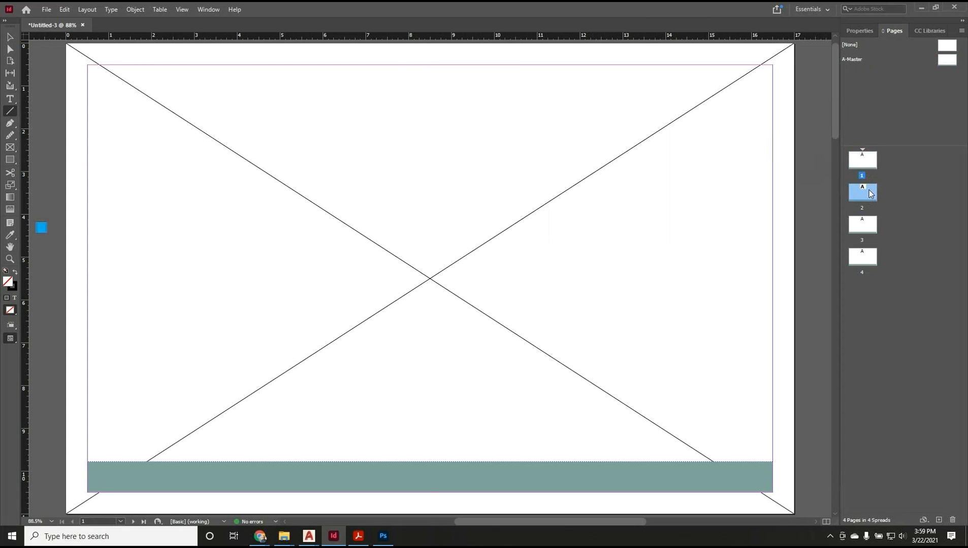
{"action": "double_click", "coordinate": [858, 226]}
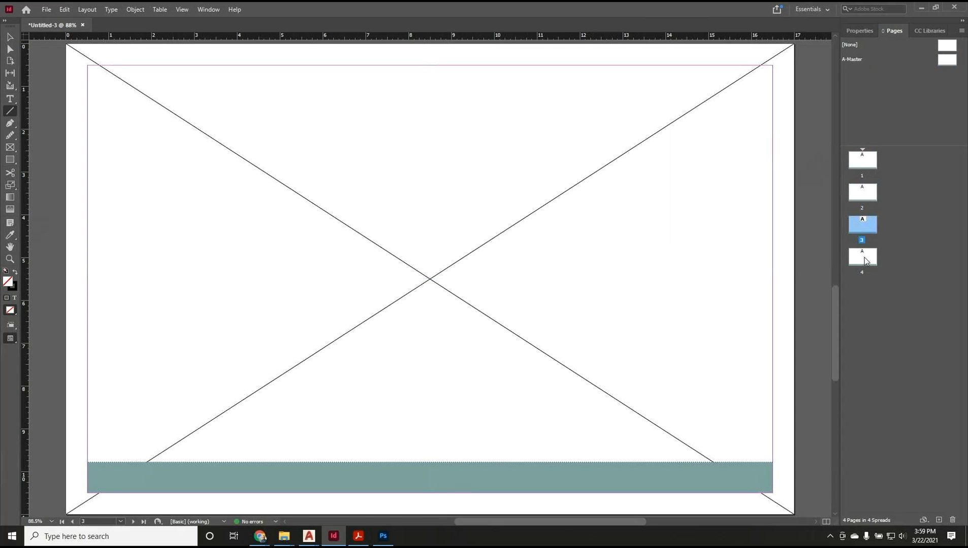
{"action": "double_click", "coordinate": [868, 255]}
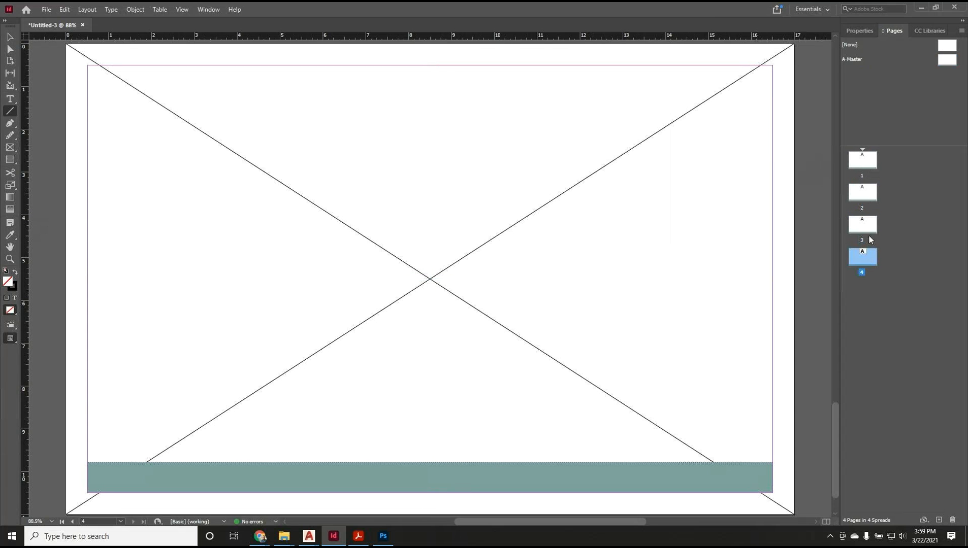
{"action": "double_click", "coordinate": [868, 191]}
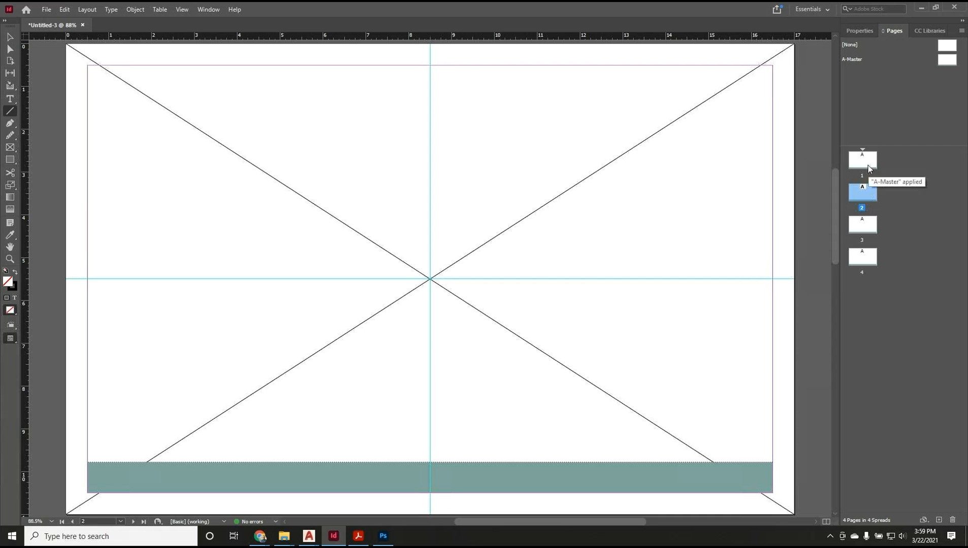
{"action": "double_click", "coordinate": [870, 169]}
Select the A-Master thumbnail and preview page 1 without guides to check the teal band, and return to normal view.
{"action": "left_click", "coordinate": [943, 62]}
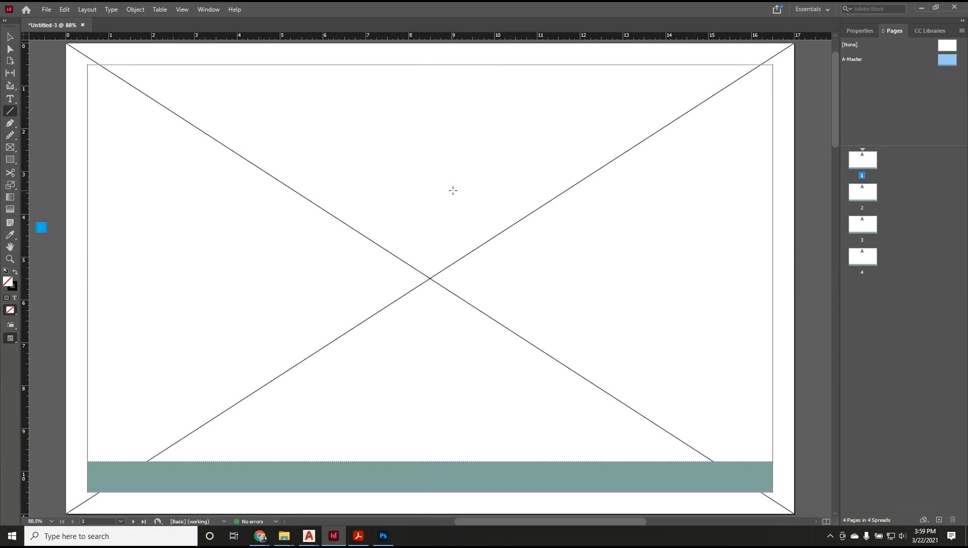
{"action": "key", "text": "w"}
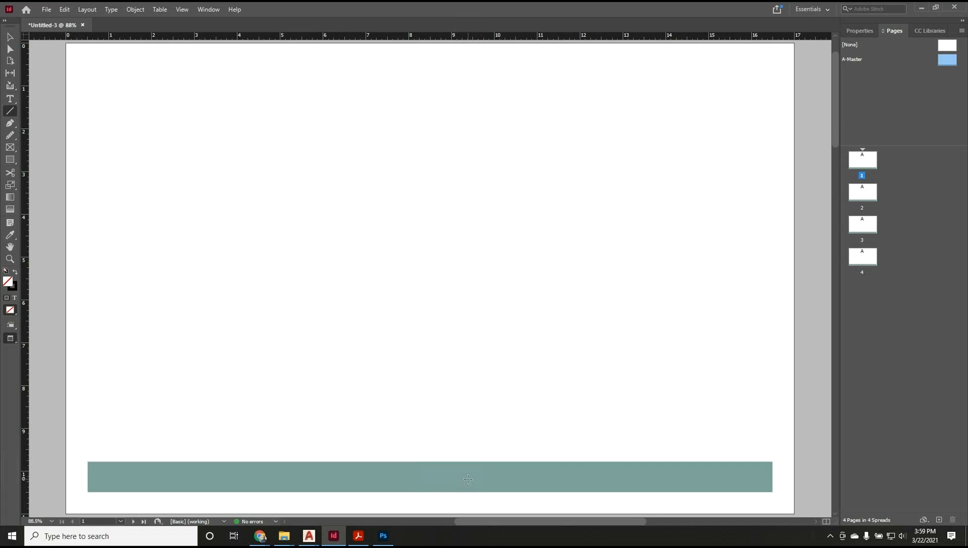
{"action": "key", "text": "w"}
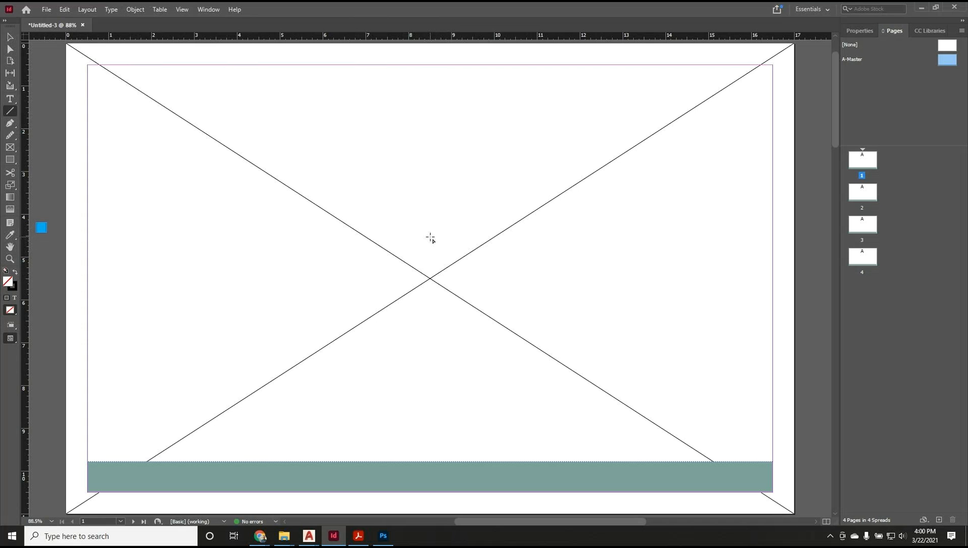
Activate the Selection tool, open page 2 and return to page 1 to compare their guides, and select the A-Master thumbnail.
{"action": "left_click", "coordinate": [10, 36]}
{"action": "double_click", "coordinate": [863, 198]}
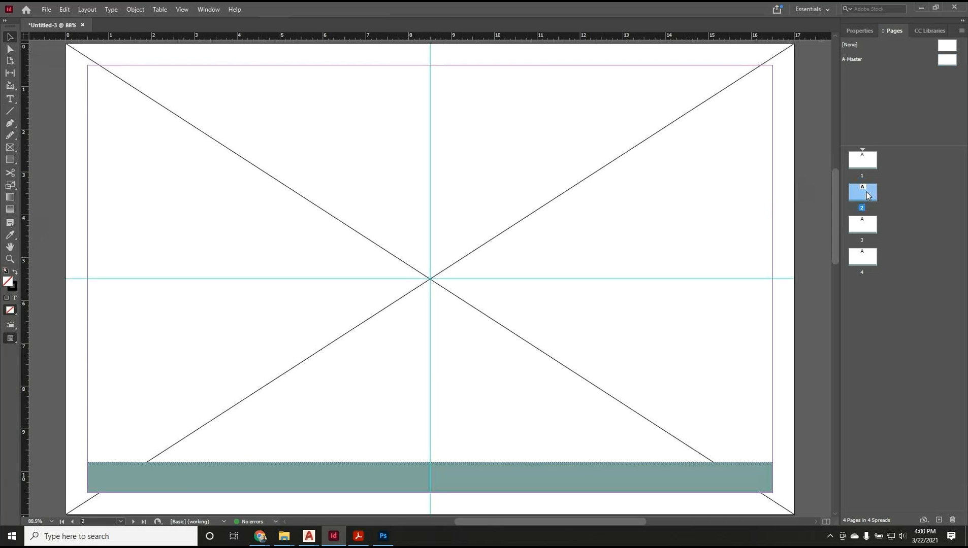
{"action": "double_click", "coordinate": [869, 164]}
{"action": "left_click", "coordinate": [946, 61]}
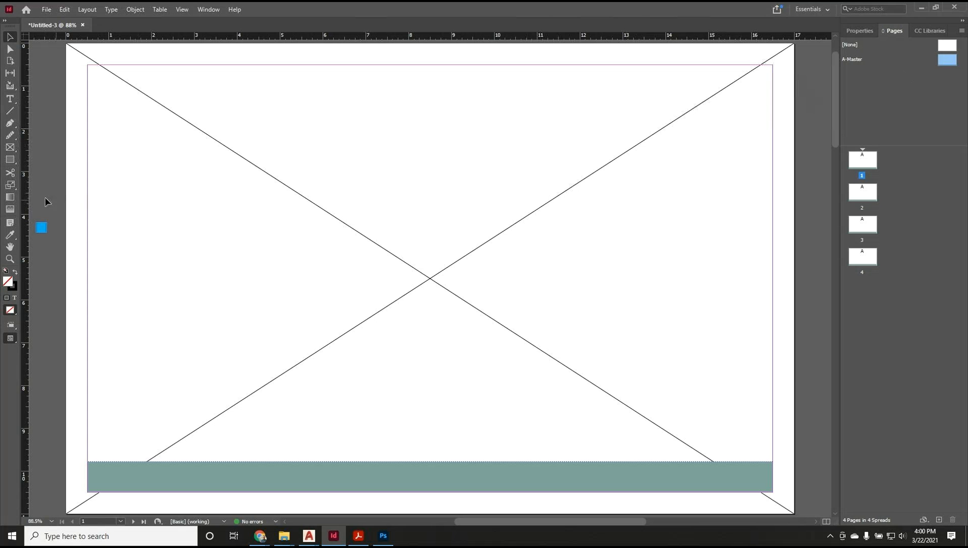
Place a vertical guide at 8.5 in and a horizontal guide at 5.5 in on page 1 and again on A-Master.
{"action": "left_click_drag", "start_coordinate": [25, 201], "coordinate": [430, 188]}
{"action": "left_click_drag", "start_coordinate": [389, 36], "coordinate": [380, 278]}
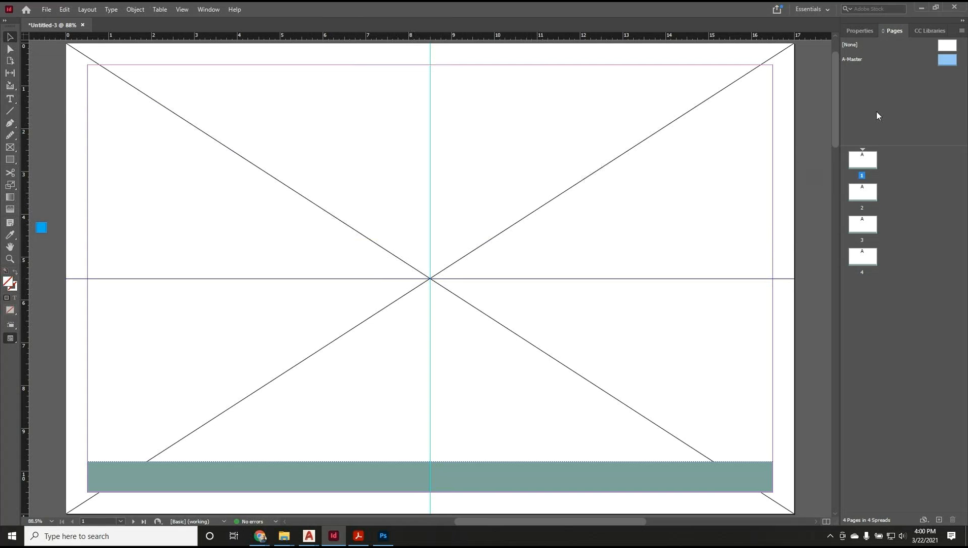
{"action": "double_click", "coordinate": [945, 60]}
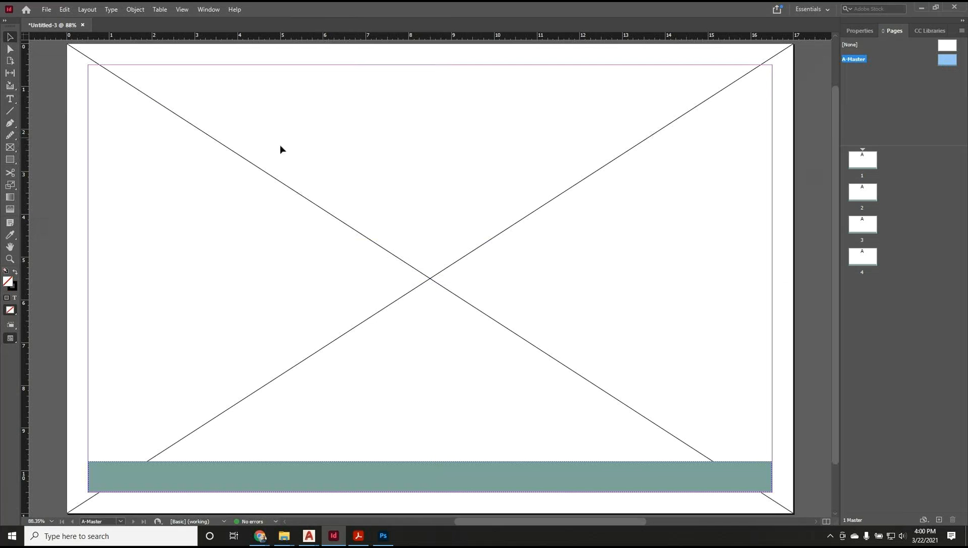
{"action": "left_click_drag", "start_coordinate": [24, 175], "coordinate": [431, 158]}
{"action": "left_click_drag", "start_coordinate": [216, 37], "coordinate": [284, 278]}
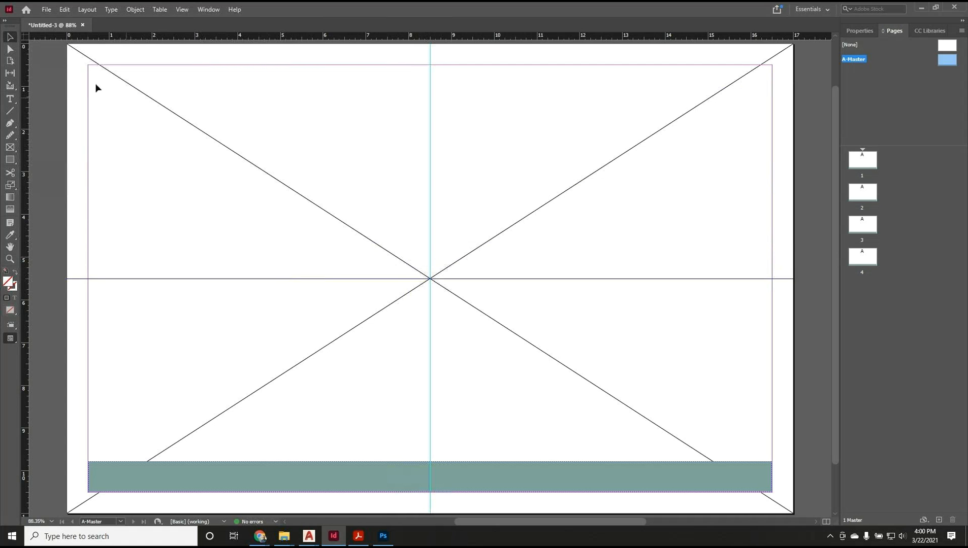
Draw a rectangular placeholder frame about 7 in wide and 4.2 in tall in A-Master's upper-right quadrant.
{"action": "left_click", "coordinate": [10, 149]}
{"action": "left_click_drag", "start_coordinate": [453, 78], "coordinate": [749, 259]}
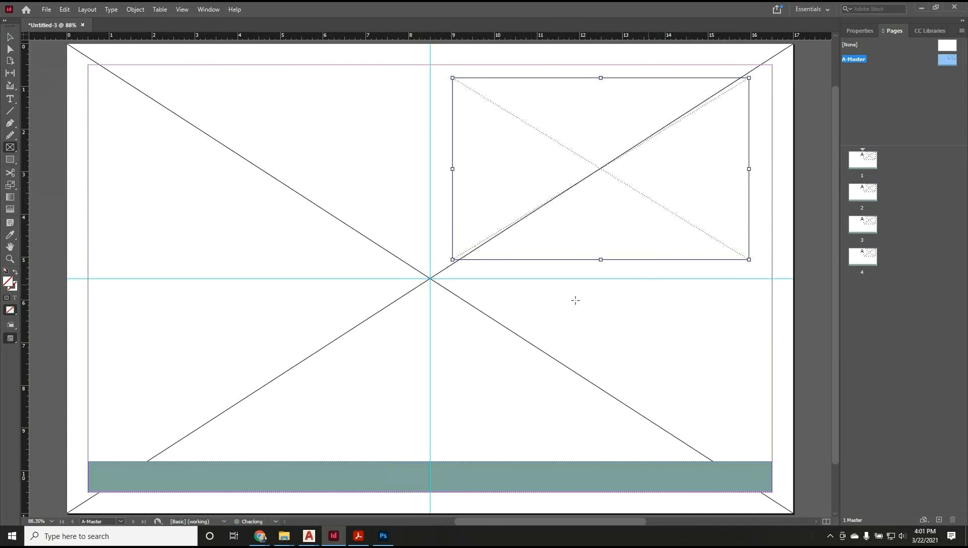
{"action": "key", "text": "v"}
{"action": "left_click", "coordinate": [439, 135]}
Move the placeholder frame into the lower-right quadrant and raise its bottom edge above the green band.
{"action": "left_click", "coordinate": [452, 134]}
{"action": "left_click_drag", "start_coordinate": [452, 135], "coordinate": [452, 351]}
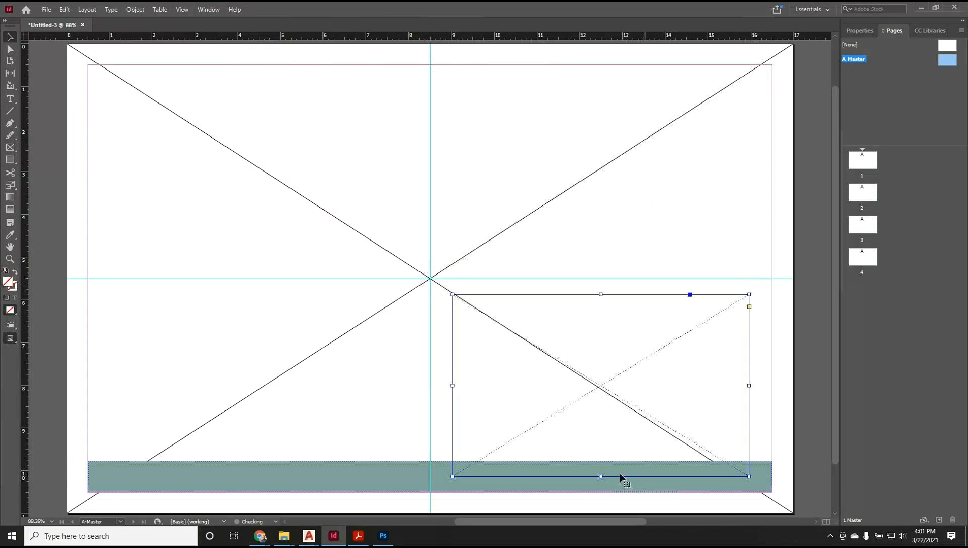
{"action": "left_click_drag", "start_coordinate": [600, 477], "coordinate": [605, 445]}
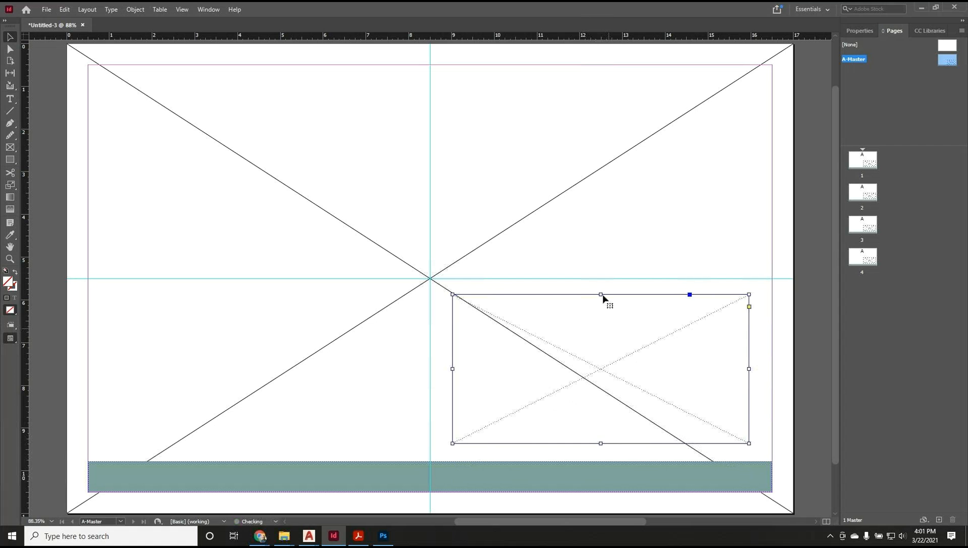
{"action": "left_click", "coordinate": [607, 240]}
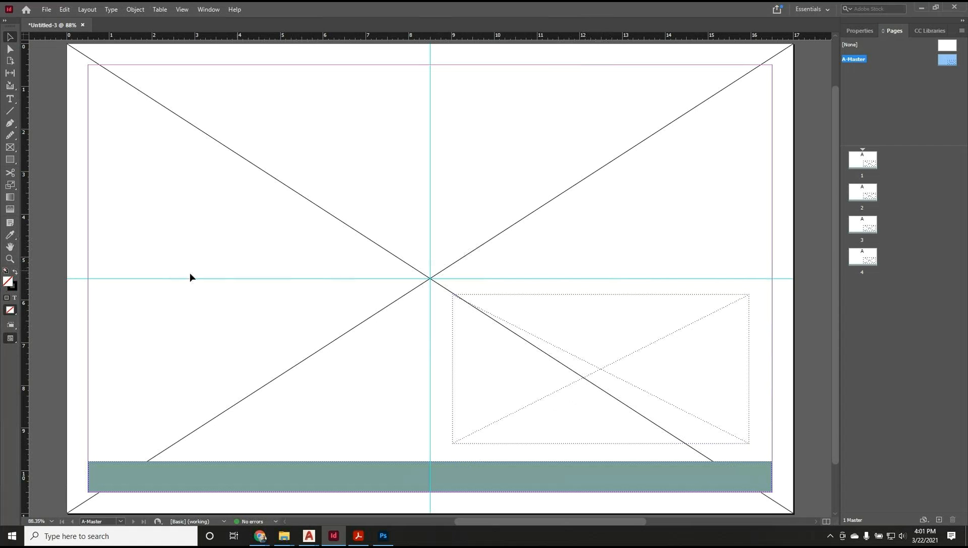
{"action": "left_click", "coordinate": [124, 462]}
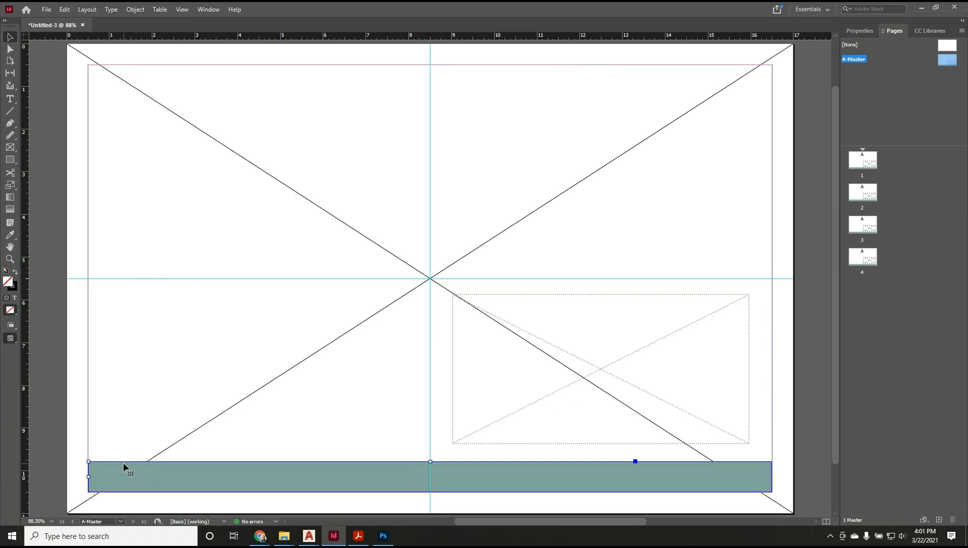
{"action": "left_click", "coordinate": [205, 347]}
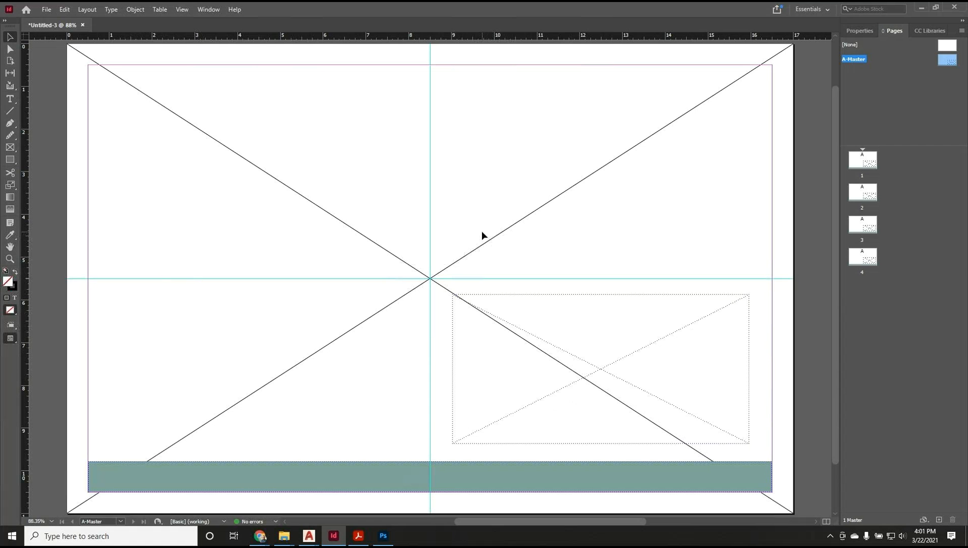
Move the placeholder frame into the upper-right quadrant and extend its top edge to just below the page's top margin.
{"action": "left_click", "coordinate": [454, 350]}
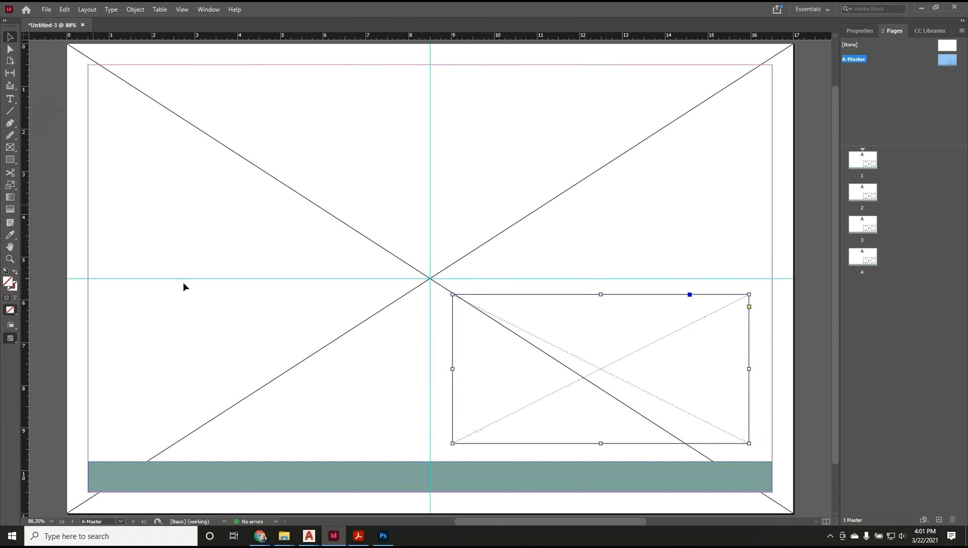
{"action": "left_click_drag", "start_coordinate": [452, 350], "coordinate": [464, 169]}
{"action": "left_click", "coordinate": [495, 105]}
{"action": "left_click", "coordinate": [594, 114]}
{"action": "left_click_drag", "start_coordinate": [594, 115], "coordinate": [601, 81]}
{"action": "left_click", "coordinate": [374, 175]}
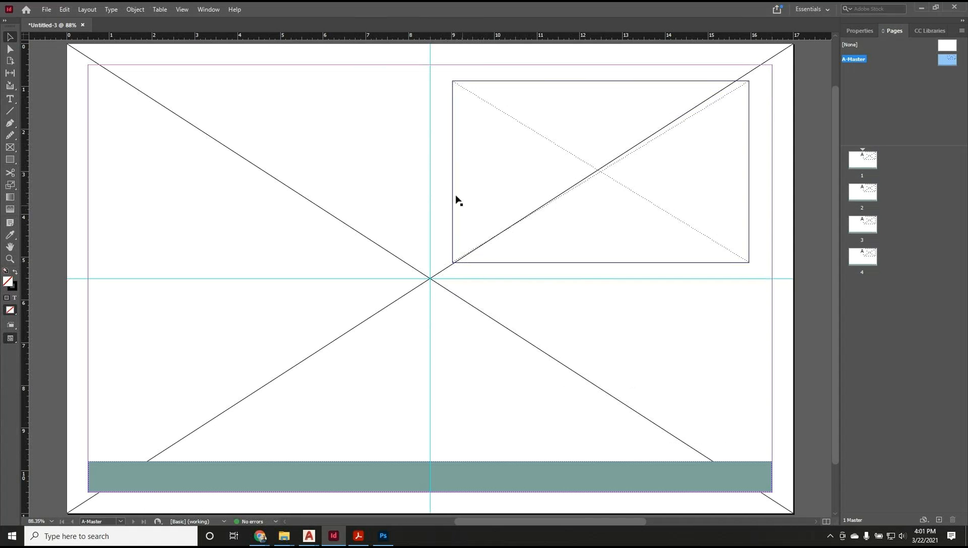
Draw a second rectangular placeholder frame, about 6.9 in wide and 3.7 in tall, in the lower-right quadrant above the green band.
{"action": "left_click", "coordinate": [493, 109]}
{"action": "left_click", "coordinate": [10, 148]}
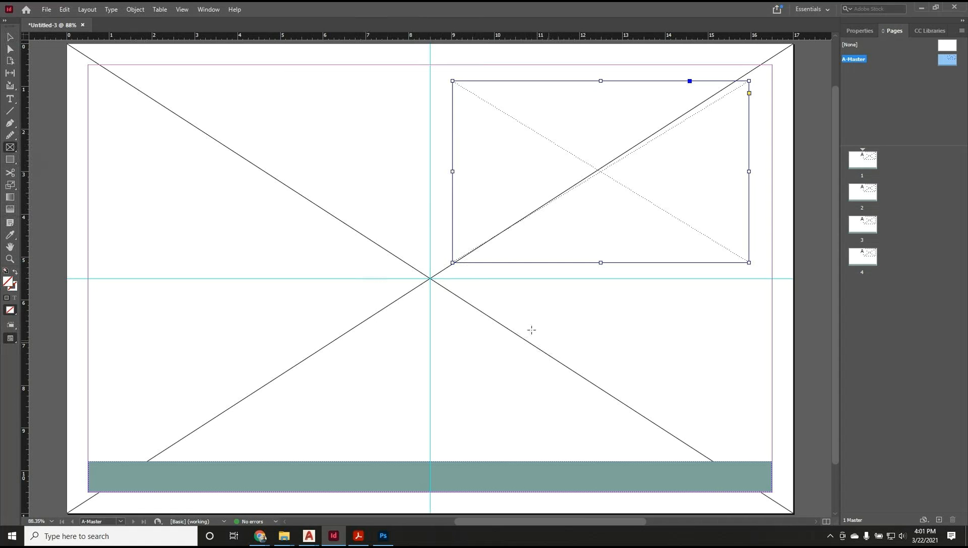
{"action": "left_click_drag", "start_coordinate": [455, 293], "coordinate": [749, 451]}
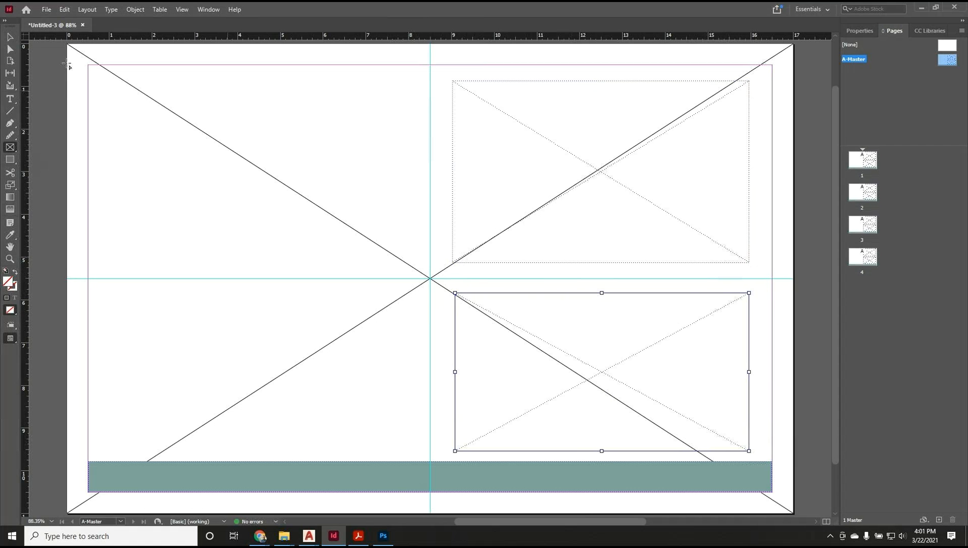
{"action": "left_click", "coordinate": [13, 39]}
{"action": "left_click", "coordinate": [426, 172]}
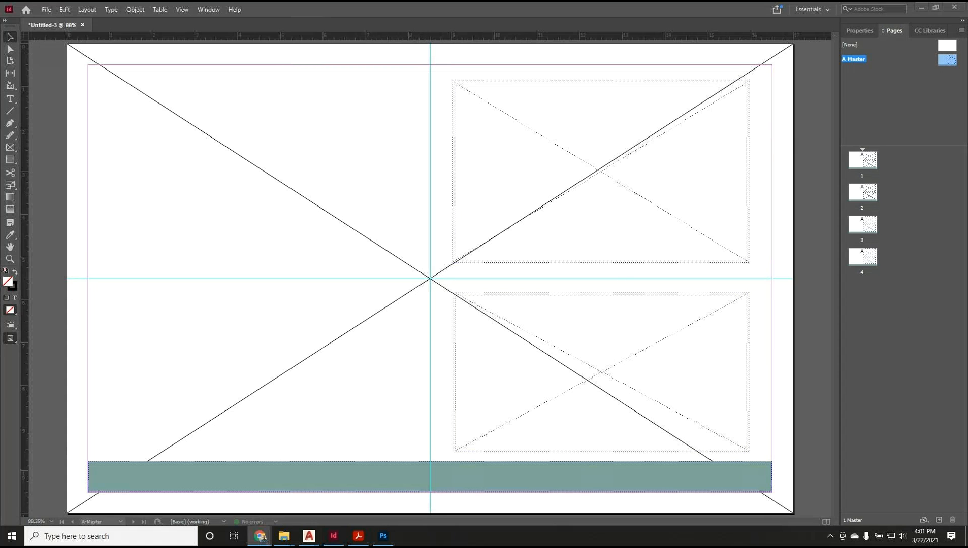
Go through document pages 1 to 4 to examine the A-Master layout on each page.
{"action": "left_click", "coordinate": [865, 165]}
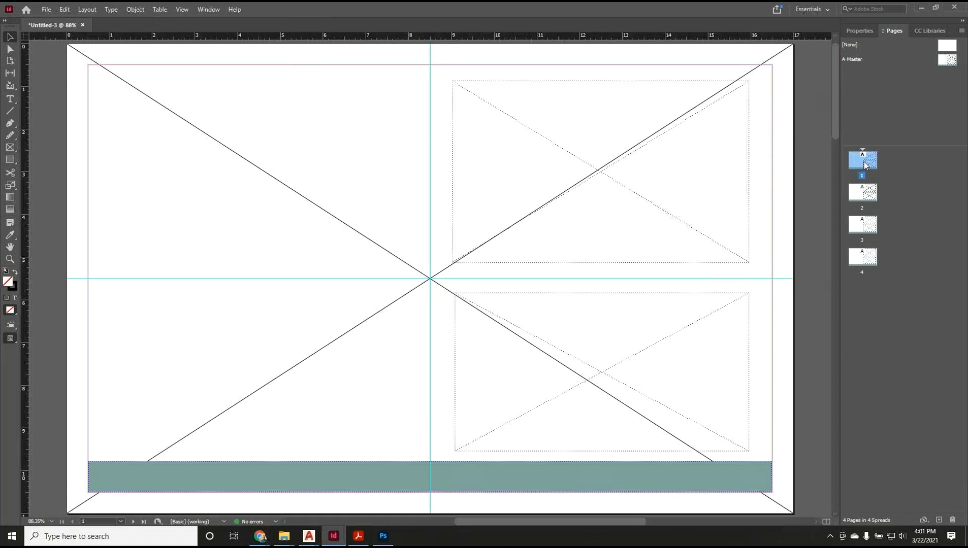
{"action": "double_click", "coordinate": [865, 195]}
{"action": "double_click", "coordinate": [866, 229]}
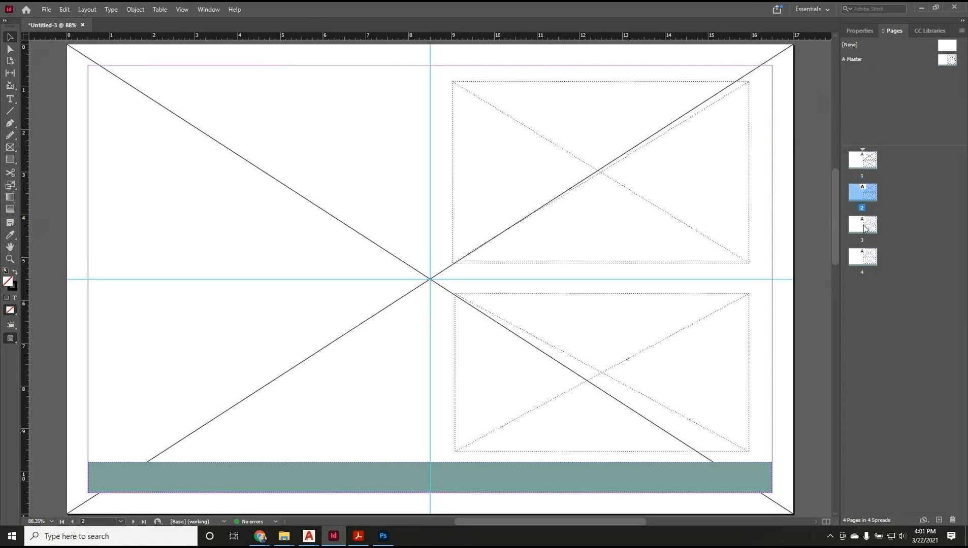
{"action": "left_click", "coordinate": [861, 259]}
{"action": "double_click", "coordinate": [862, 258]}
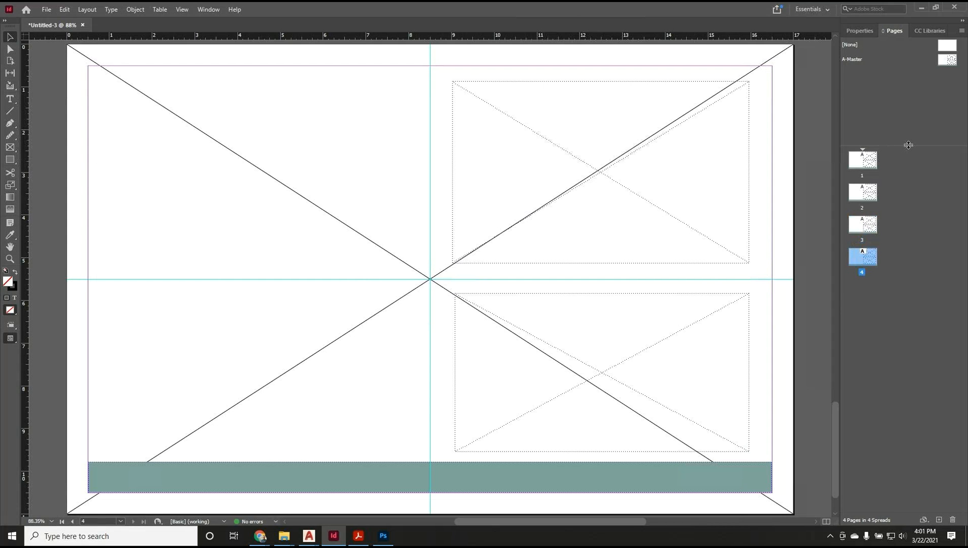
Create a new one-page Tabloid master with prefix B, named Master and based on no other master.
{"action": "left_click", "coordinate": [860, 60]}
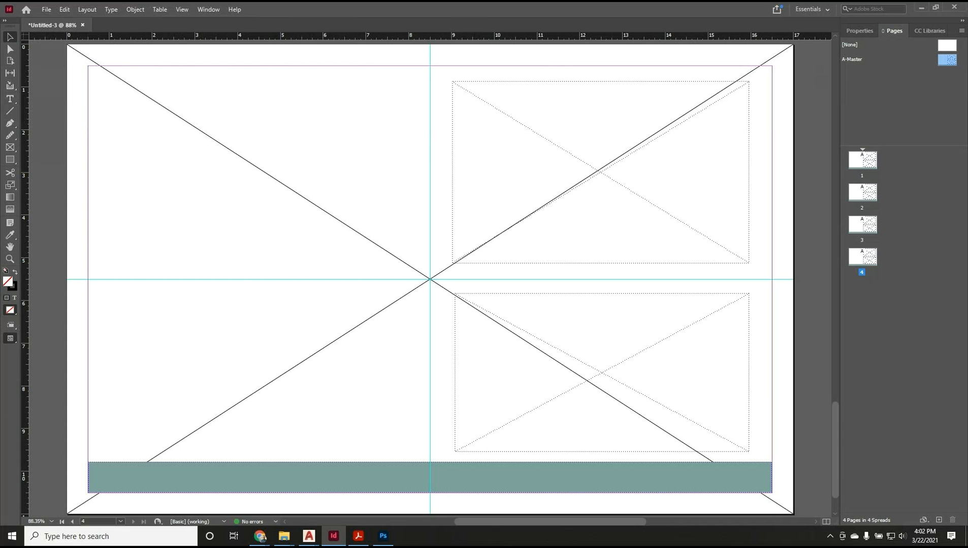
{"action": "right_click", "coordinate": [939, 61]}
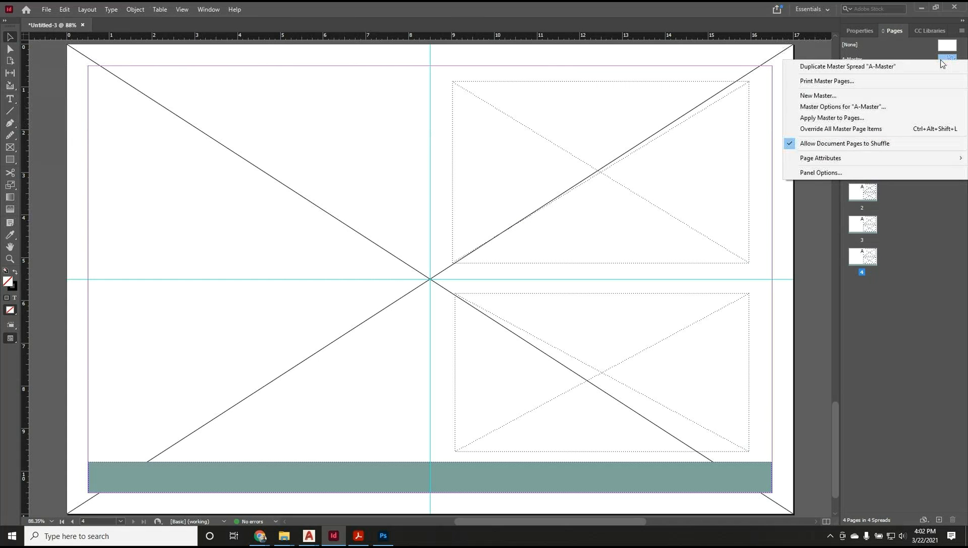
{"action": "left_click", "coordinate": [828, 98]}
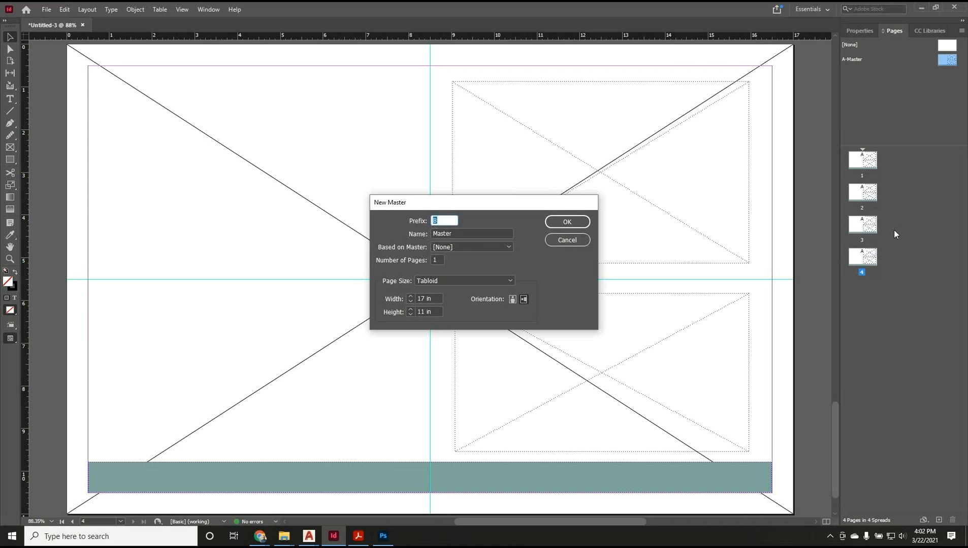
{"action": "left_click", "coordinate": [473, 233]}
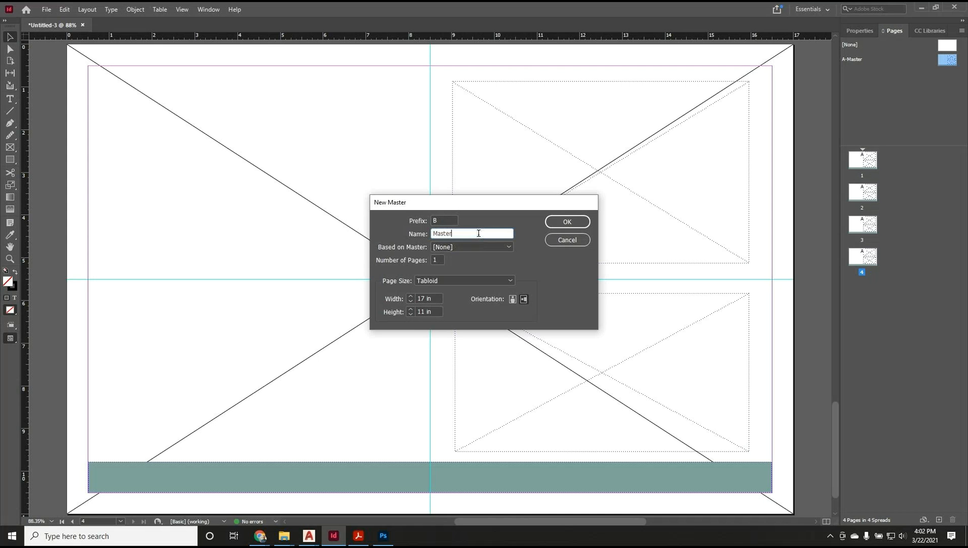
{"action": "left_click", "coordinate": [563, 222]}
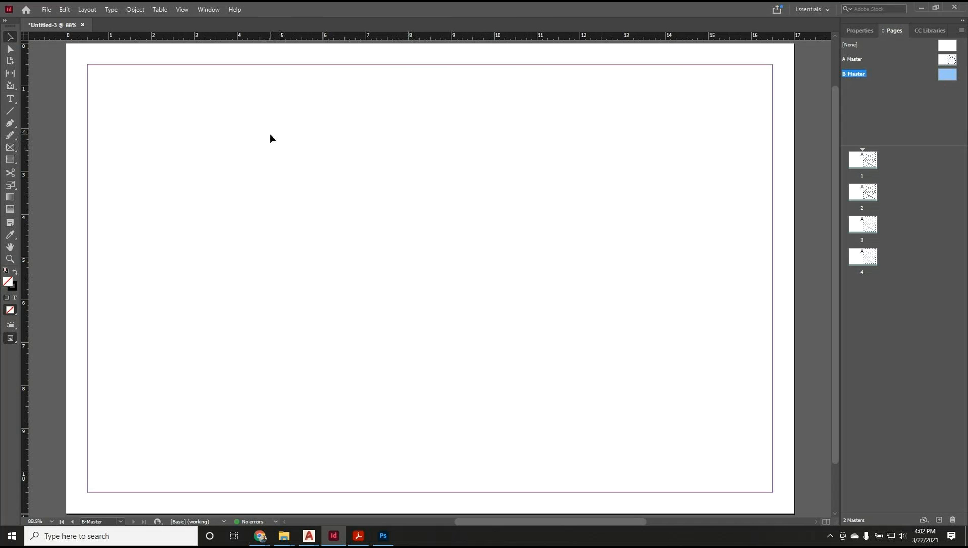
Place a vertical guide at 8.5 in and a horizontal guide at 5.5 in through the center of B-Master.
{"action": "left_click", "coordinate": [10, 147]}
{"action": "left_click_drag", "start_coordinate": [27, 209], "coordinate": [430, 174]}
{"action": "left_click_drag", "start_coordinate": [453, 39], "coordinate": [253, 118]}
Draw two stacked placeholder frames beside the vertical guide, about 3.9 by 3.4 in in the upper-left quadrant and 3.9 by 3.2 in below it.
{"action": "left_click", "coordinate": [16, 147]}
{"action": "left_click", "coordinate": [9, 37]}
{"action": "left_click", "coordinate": [213, 125]}
{"action": "left_click", "coordinate": [252, 136]}
{"action": "mouse_move", "coordinate": [252, 136]}
{"action": "left_mouse_down"}
{"action": "mouse_move", "coordinate": [254, 312]}
{"action": "mouse_move", "coordinate": [257, 148]}
{"action": "left_mouse_up"}
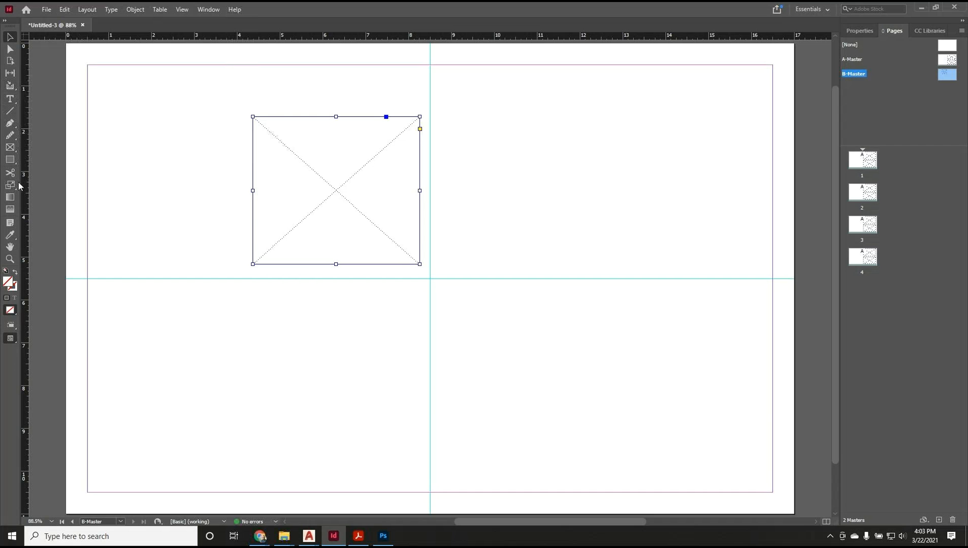
{"action": "left_click", "coordinate": [10, 147]}
{"action": "left_click_drag", "start_coordinate": [253, 297], "coordinate": [420, 435]}
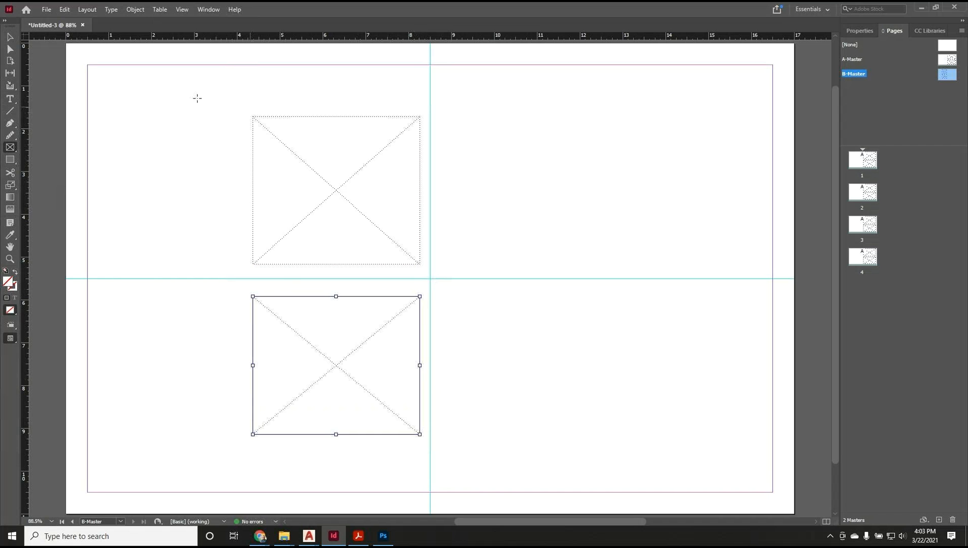
Duplicate both placeholder frames into the two right-hand quadrants of B-Master, aligned horizontally with the originals.
{"action": "left_click", "coordinate": [10, 37]}
{"action": "left_click_drag", "start_coordinate": [213, 100], "coordinate": [452, 459]}
{"action": "left_click_drag", "start_coordinate": [384, 301], "coordinate": [477, 304]}
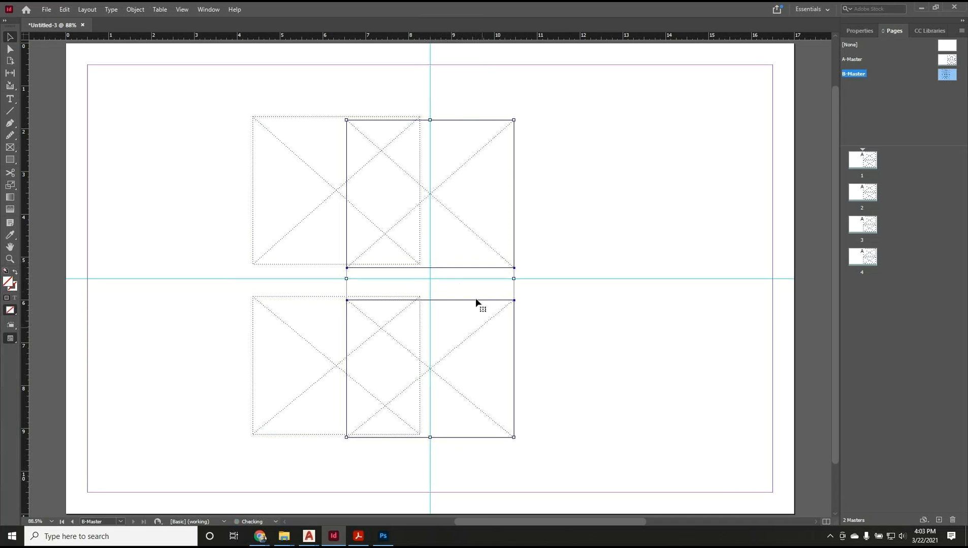
{"action": "left_click_drag", "start_coordinate": [454, 268], "coordinate": [547, 268]}
{"action": "left_click", "coordinate": [653, 341]}
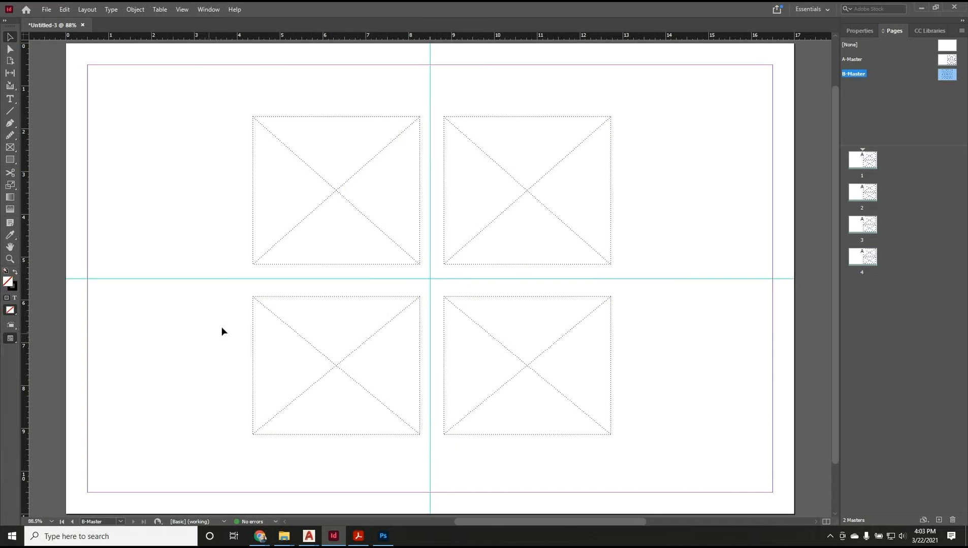
{"action": "left_click", "coordinate": [871, 168]}
{"action": "left_click", "coordinate": [871, 194]}
{"action": "left_click", "coordinate": [871, 170]}
{"action": "left_click", "coordinate": [869, 167]}
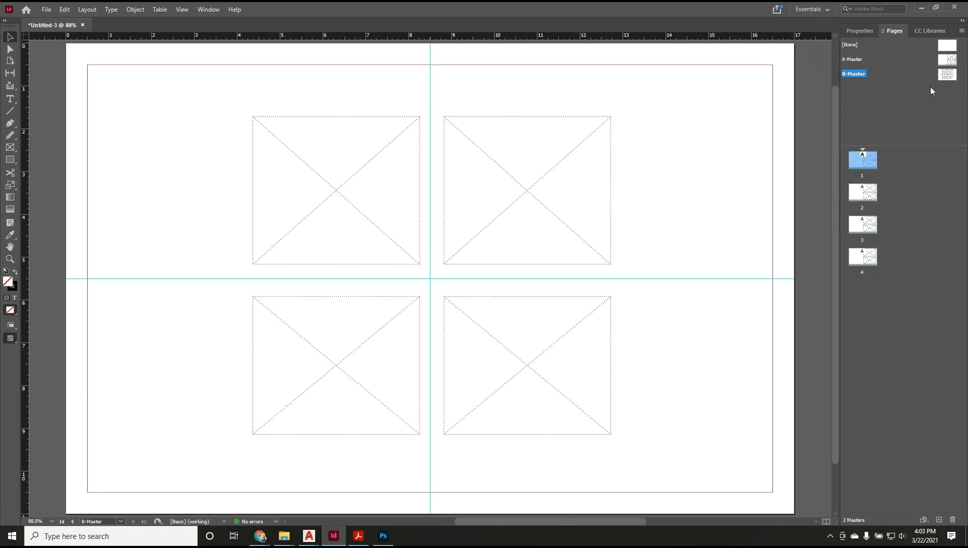
Apply B-Master to page 3.
{"action": "left_click", "coordinate": [946, 74]}
{"action": "right_click", "coordinate": [946, 74]}
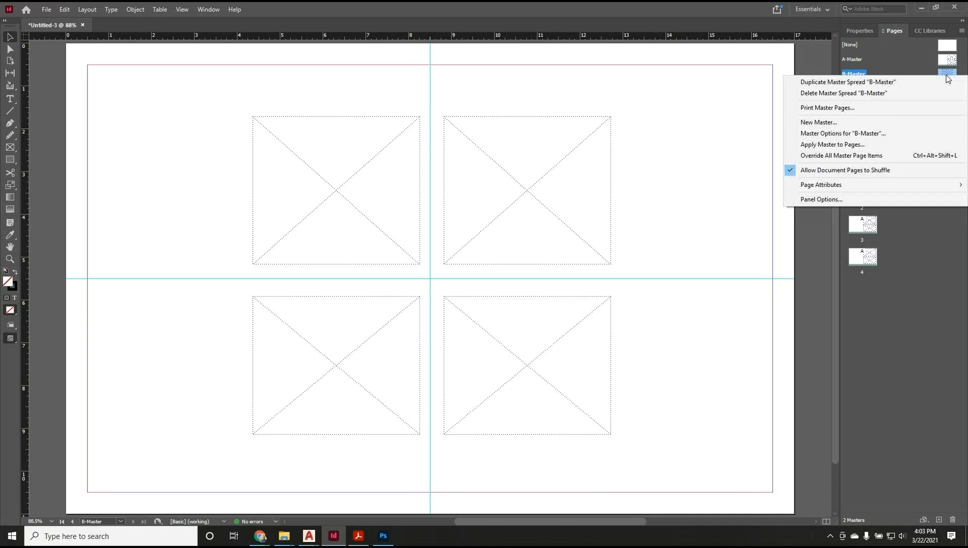
{"action": "left_click", "coordinate": [857, 146]}
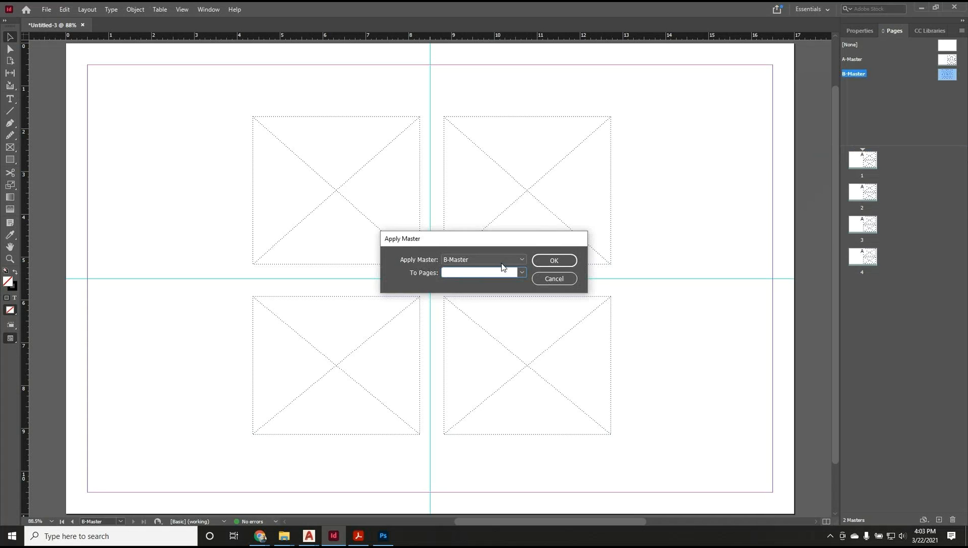
{"action": "type", "text": "3"}
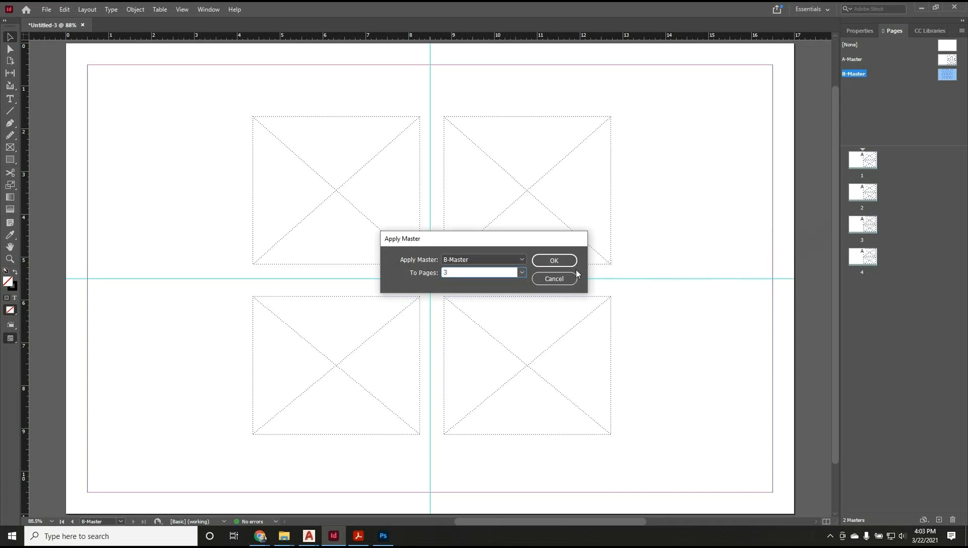
{"action": "left_click", "coordinate": [553, 260]}
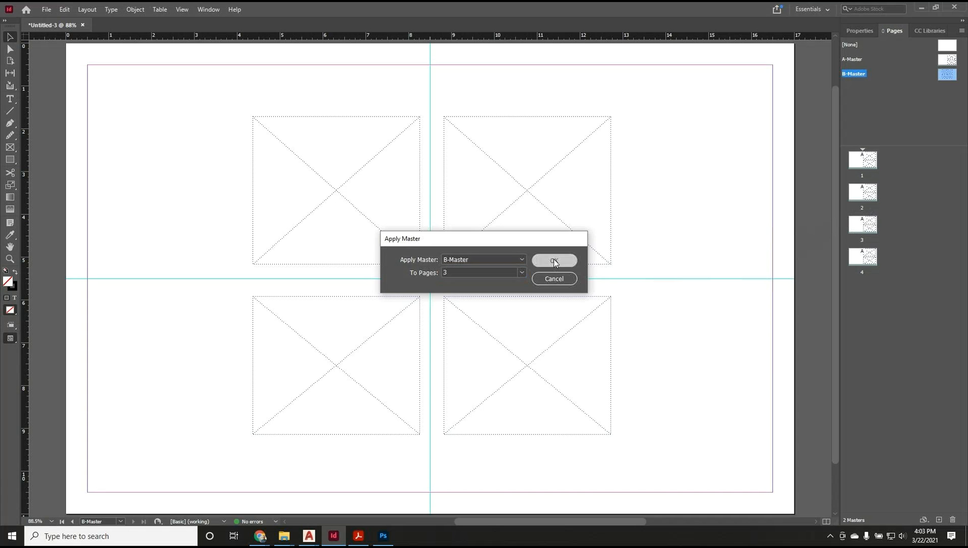
View pages 3, 1 and 2 to compare the master layouts applied to them.
{"action": "left_click", "coordinate": [865, 230]}
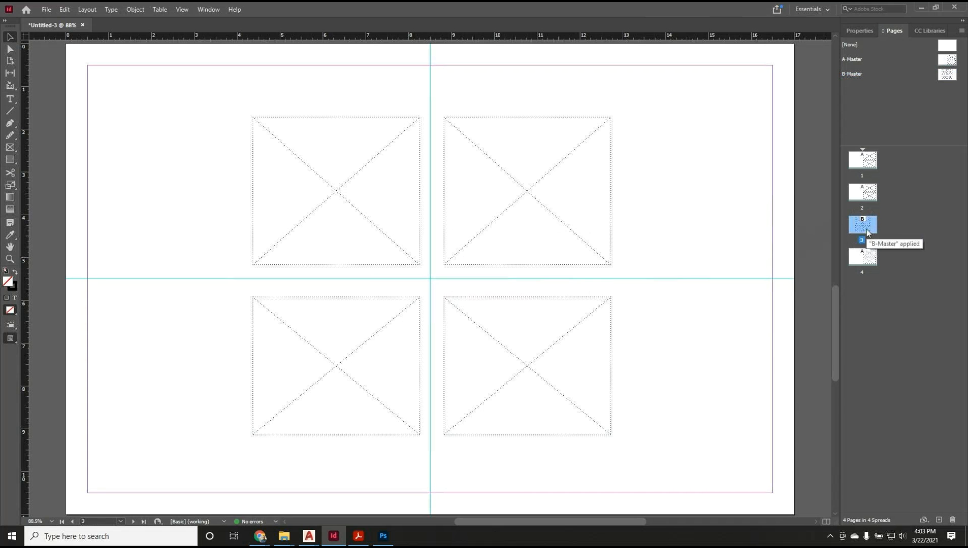
{"action": "double_click", "coordinate": [867, 229]}
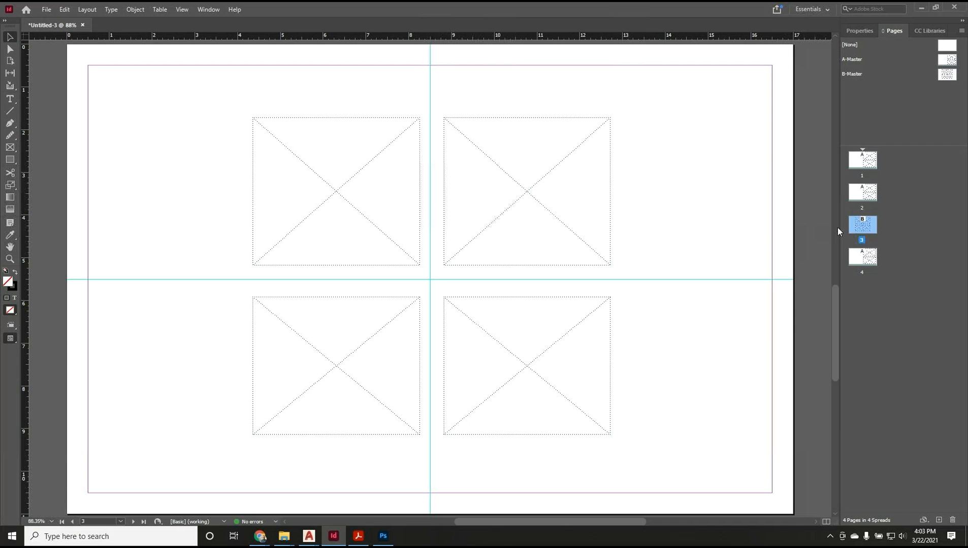
{"action": "double_click", "coordinate": [862, 166]}
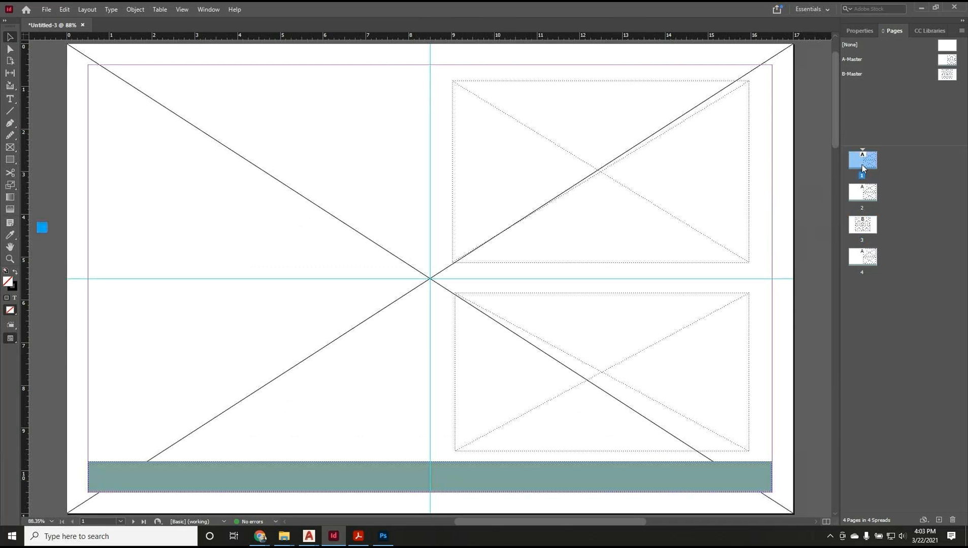
{"action": "double_click", "coordinate": [873, 199]}
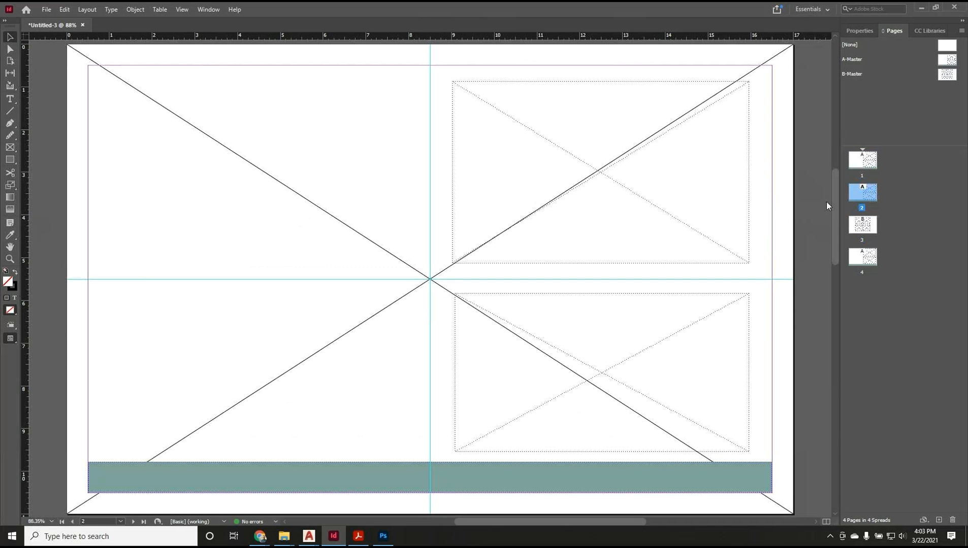
Apply B-Master to page 4.
{"action": "left_click", "coordinate": [854, 225]}
{"action": "double_click", "coordinate": [853, 224]}
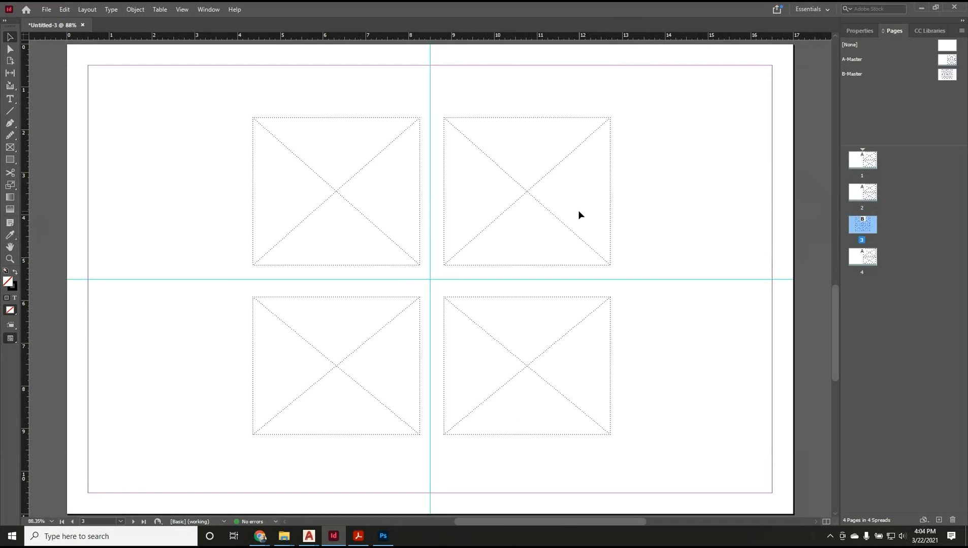
{"action": "double_click", "coordinate": [858, 258]}
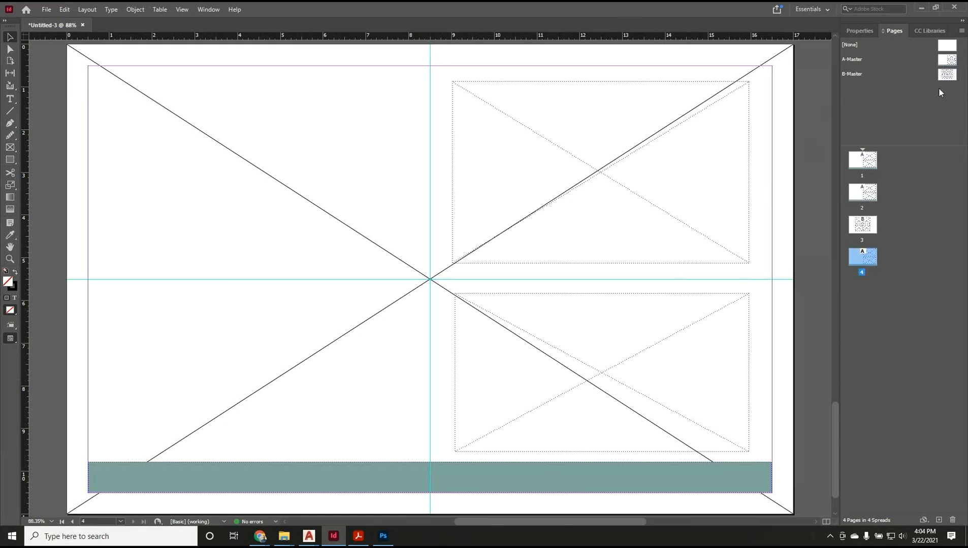
{"action": "left_click", "coordinate": [947, 74]}
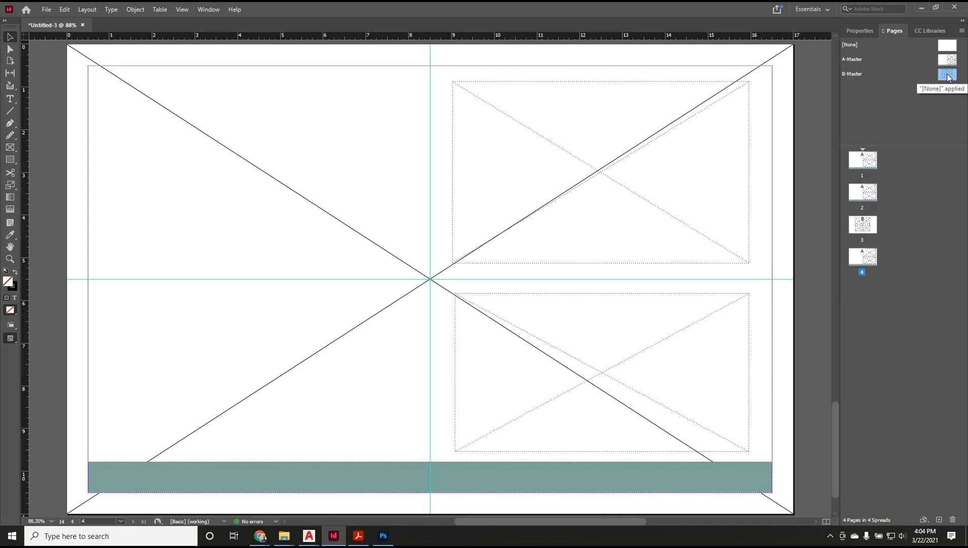
{"action": "left_click_drag", "start_coordinate": [948, 77], "coordinate": [866, 263]}
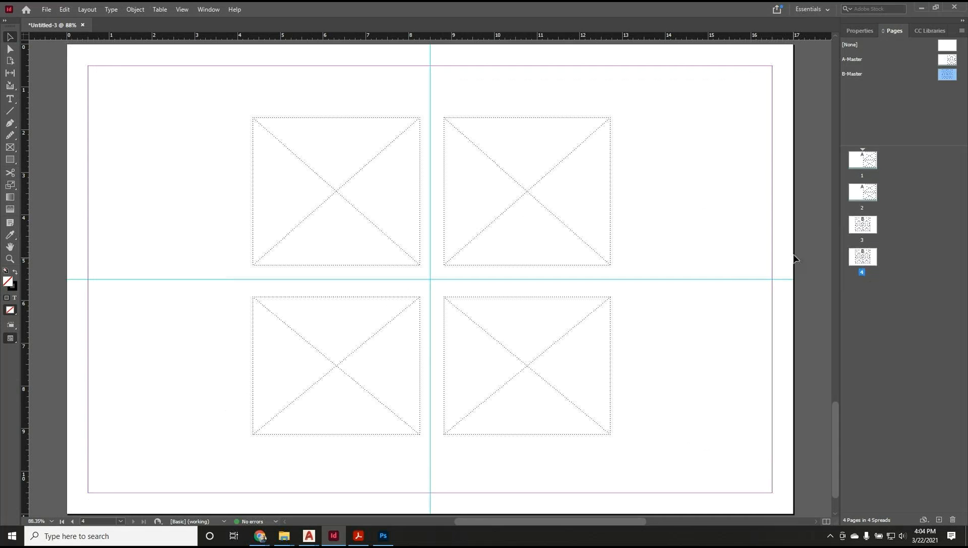
{"action": "left_click", "coordinate": [865, 228]}
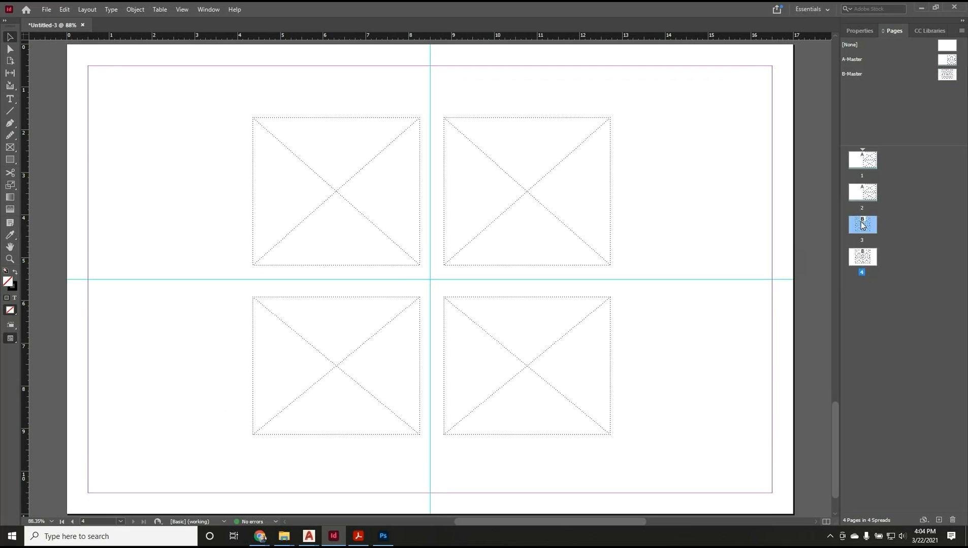
{"action": "left_click", "coordinate": [909, 225]}
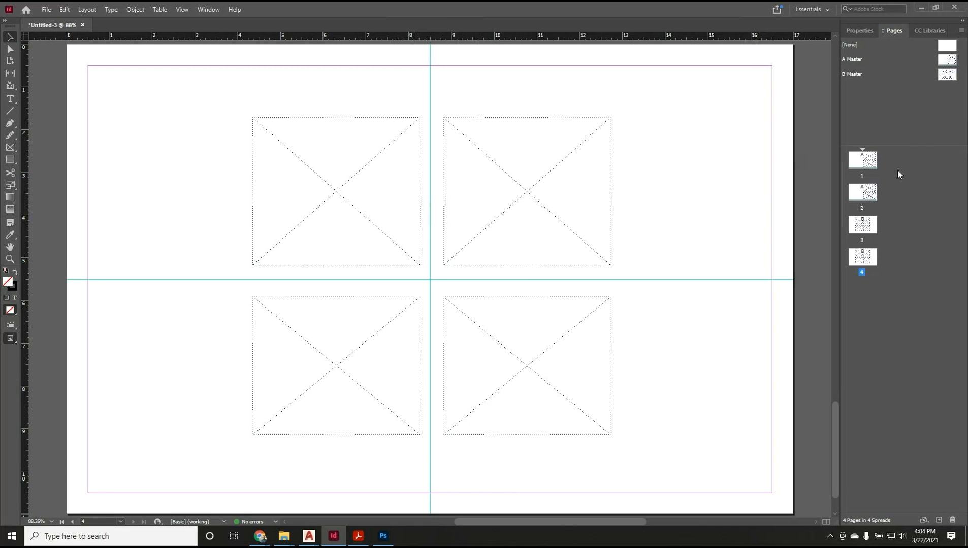
Place "3d architecture image_istock.jpg" in the upper-left placeholder frame on page 3.
{"action": "double_click", "coordinate": [871, 162]}
{"action": "double_click", "coordinate": [866, 206]}
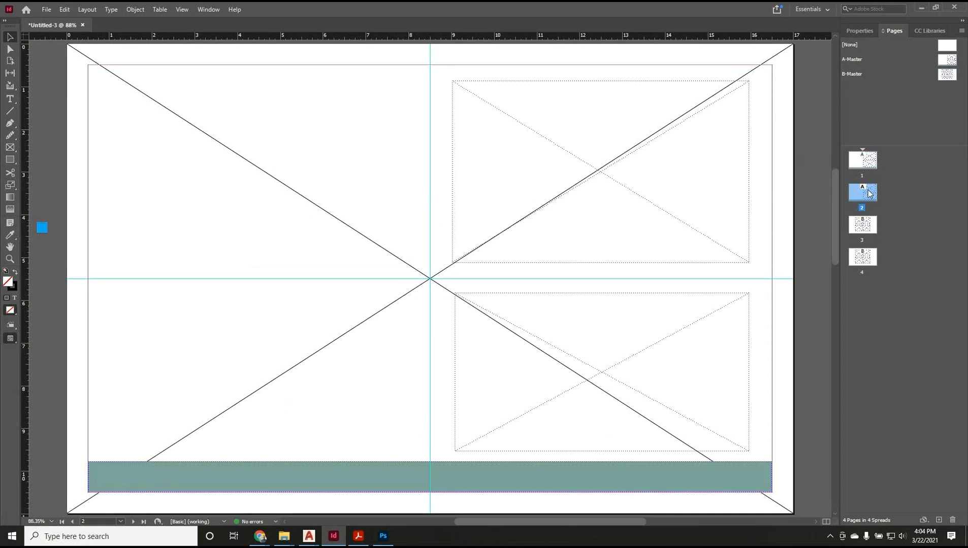
{"action": "double_click", "coordinate": [866, 223]}
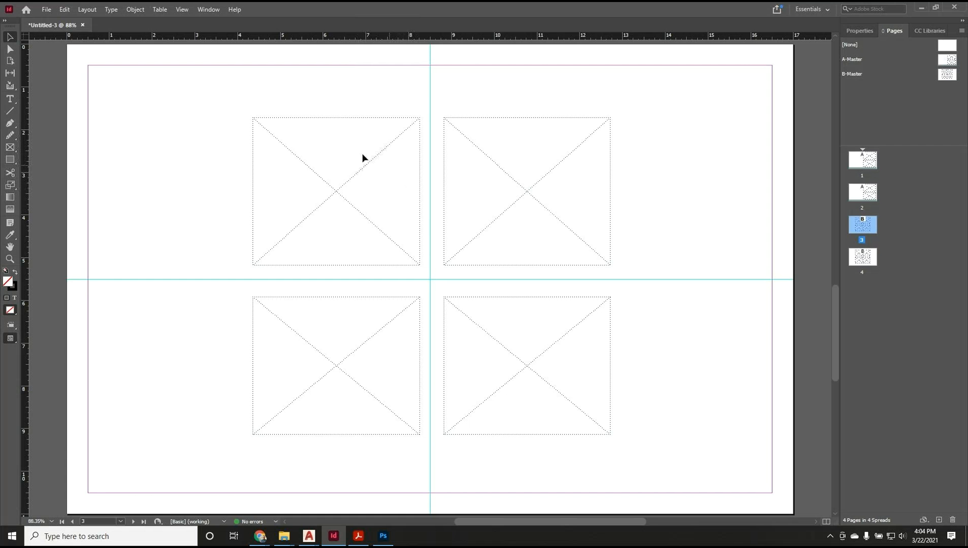
{"action": "left_click", "coordinate": [46, 10]}
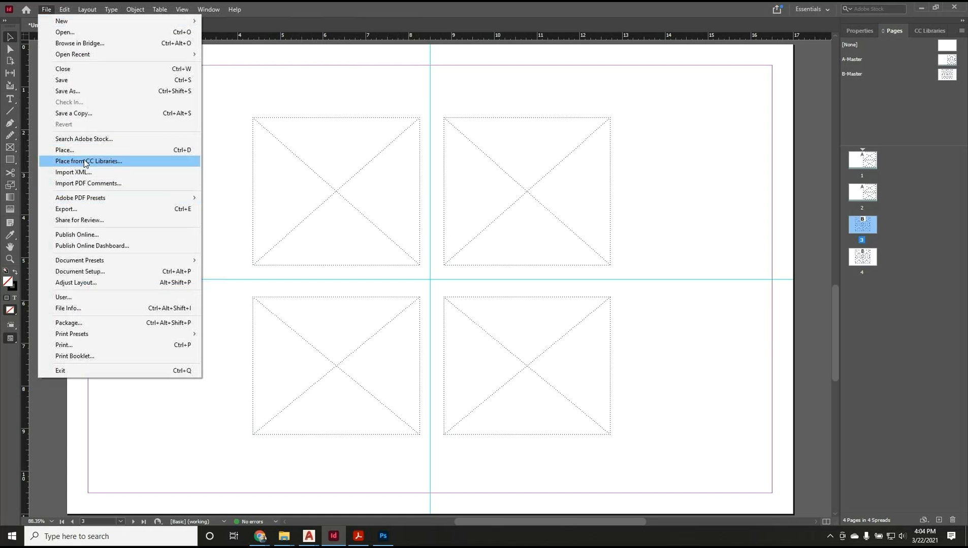
{"action": "left_click", "coordinate": [178, 151]}
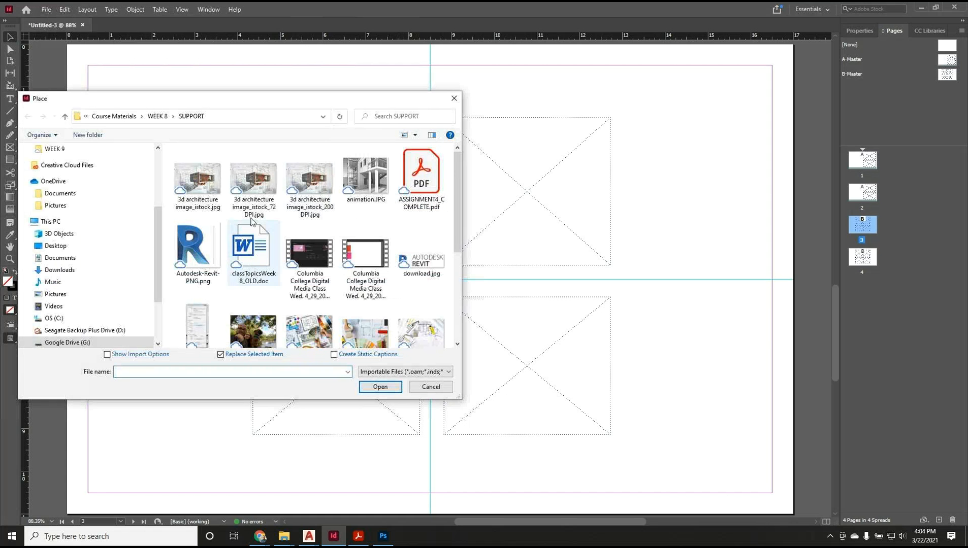
{"action": "left_click", "coordinate": [196, 182]}
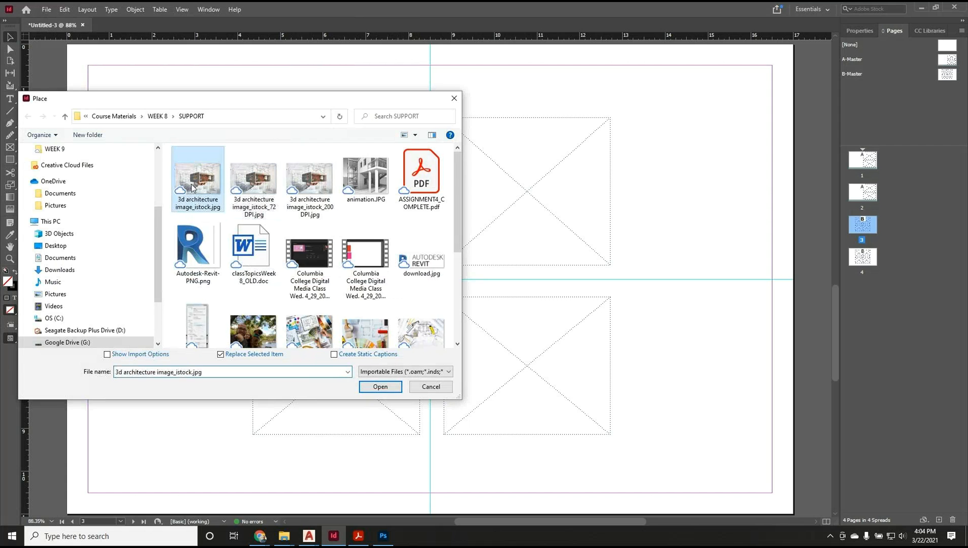
{"action": "left_click", "coordinate": [380, 387]}
{"action": "left_click", "coordinate": [328, 190]}
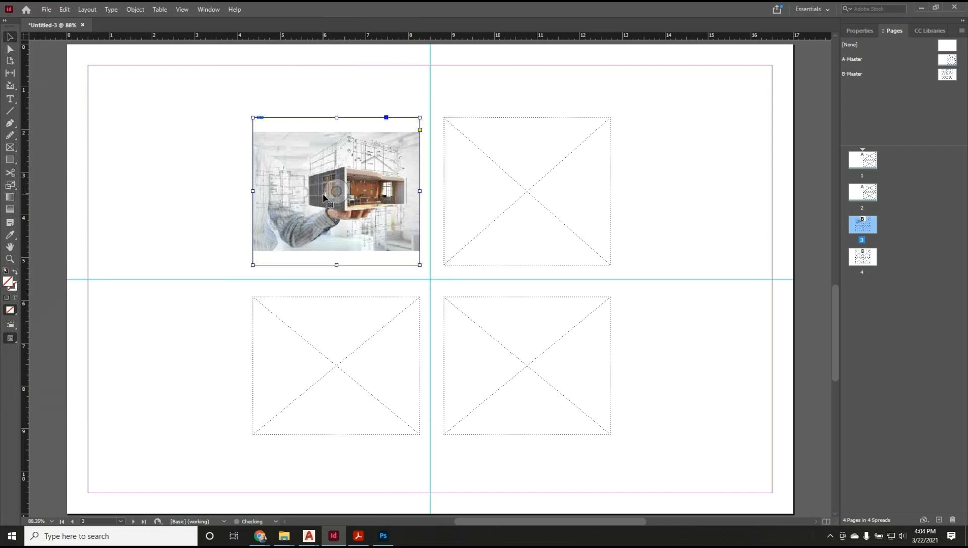
Select the image inside the upper-left frame and fit the content proportionally.
{"action": "left_click", "coordinate": [183, 198]}
{"action": "left_click", "coordinate": [349, 178]}
{"action": "left_click", "coordinate": [220, 117]}
{"action": "left_click", "coordinate": [9, 48]}
{"action": "left_click", "coordinate": [333, 183]}
{"action": "right_click", "coordinate": [334, 183]}
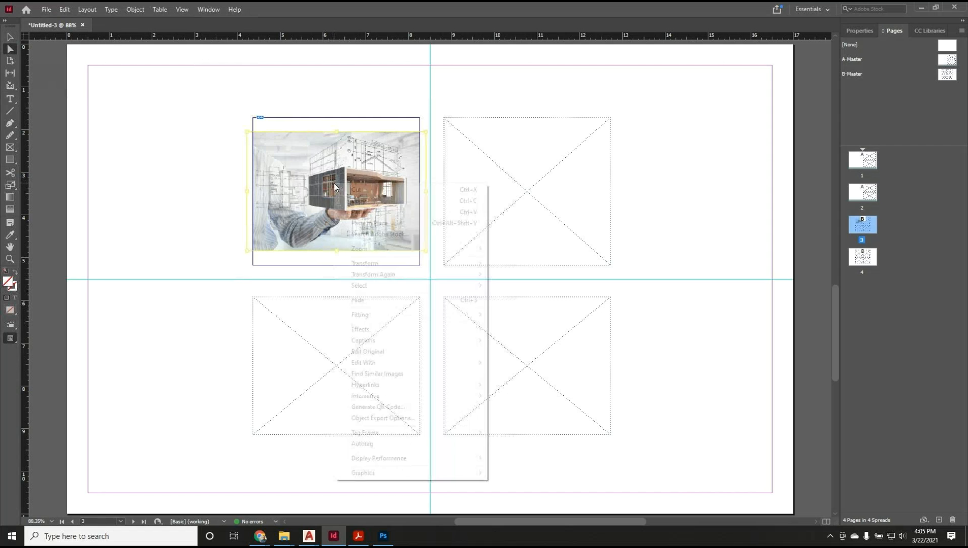
{"action": "mouse_move", "coordinate": [424, 314]}
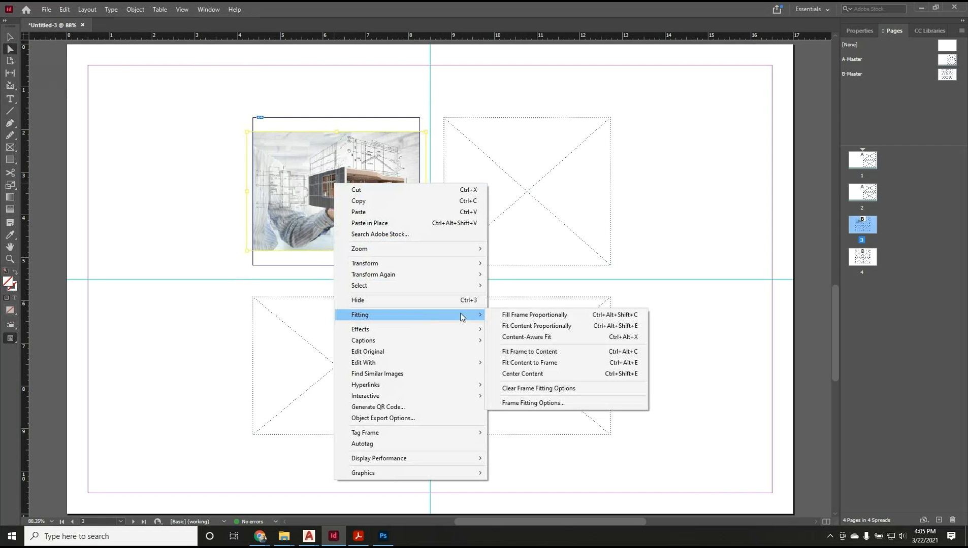
{"action": "left_click", "coordinate": [526, 331]}
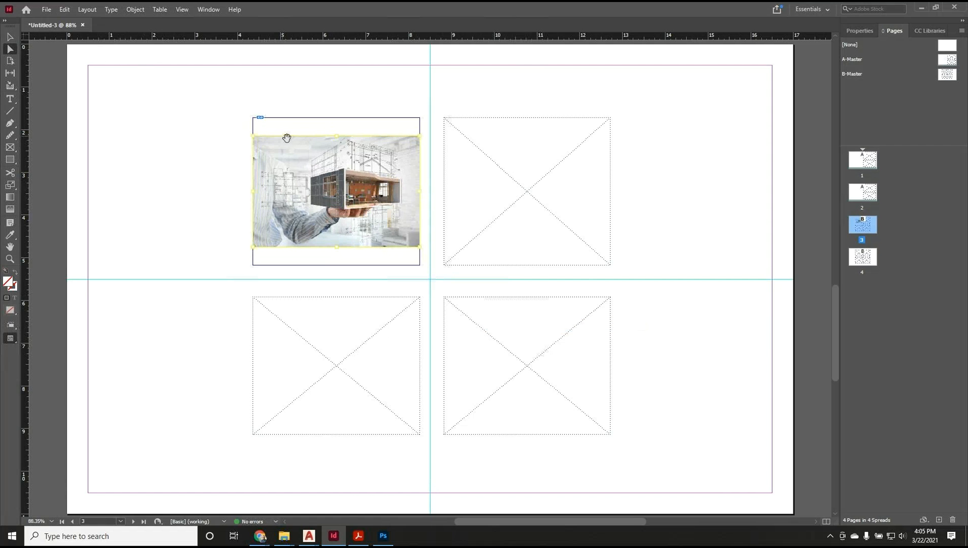
Fill the upper-left frame proportionally with the placed image.
{"action": "right_click", "coordinate": [293, 154]}
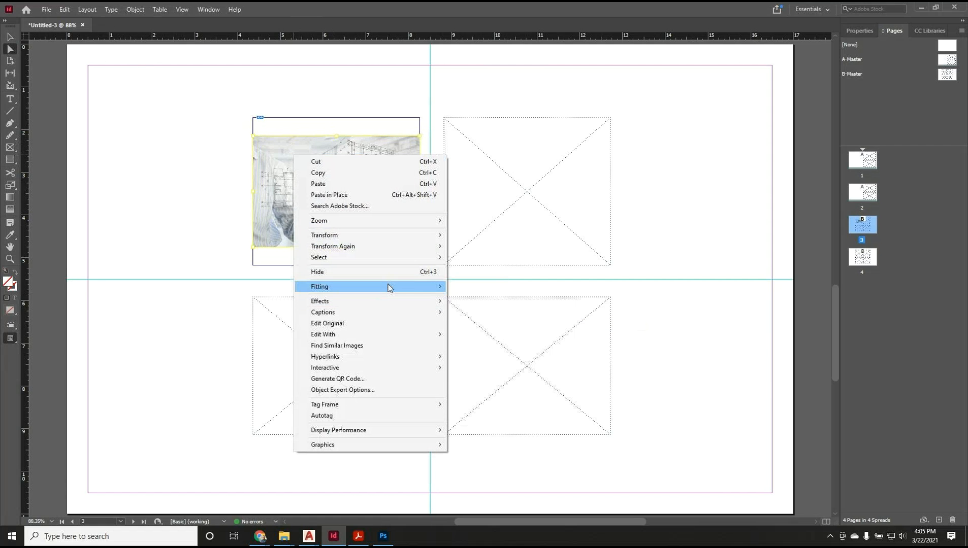
{"action": "mouse_move", "coordinate": [389, 288]}
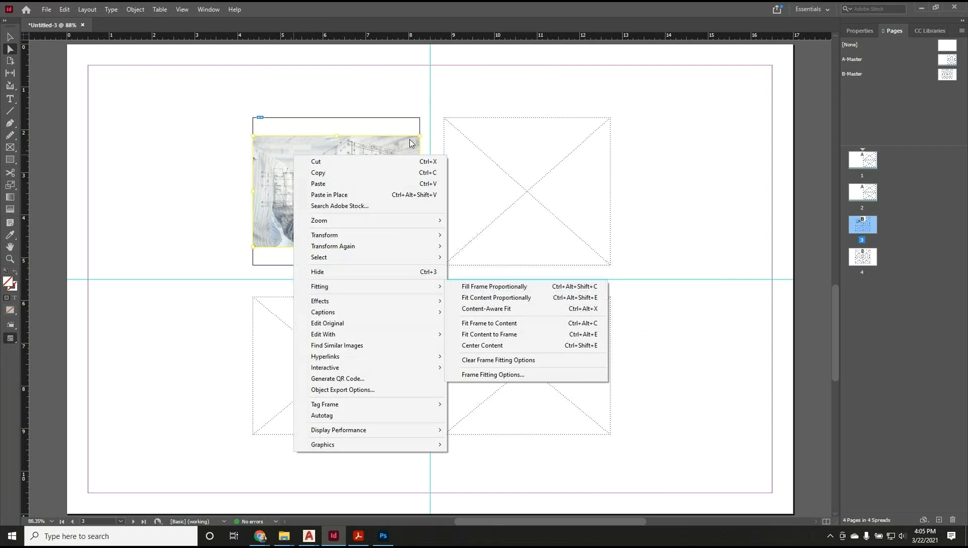
{"action": "mouse_move", "coordinate": [431, 285]}
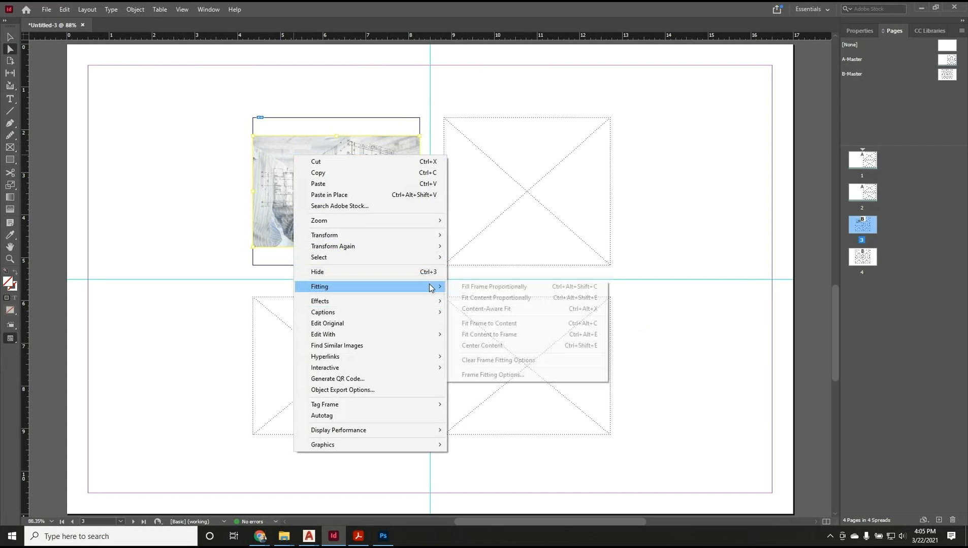
{"action": "left_click", "coordinate": [507, 288]}
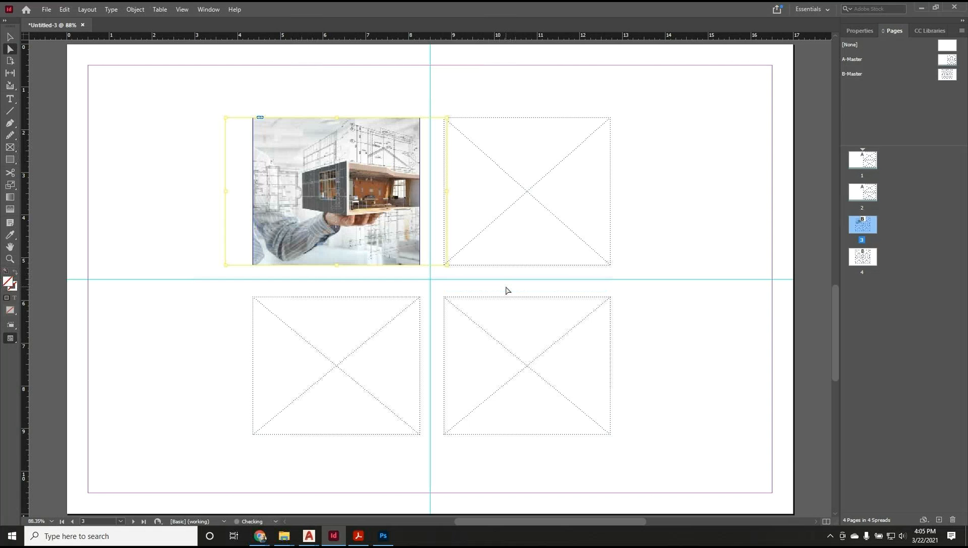
Shift the image to the left inside its frame to centre the model house, keeping the frame in place.
{"action": "left_click", "coordinate": [198, 146]}
{"action": "key", "text": "v"}
{"action": "mouse_move", "coordinate": [337, 191]}
{"action": "left_mouse_down"}
{"action": "mouse_move", "coordinate": [305, 191]}
{"action": "mouse_move", "coordinate": [334, 191]}
{"action": "left_mouse_up"}
{"action": "left_click", "coordinate": [159, 128]}
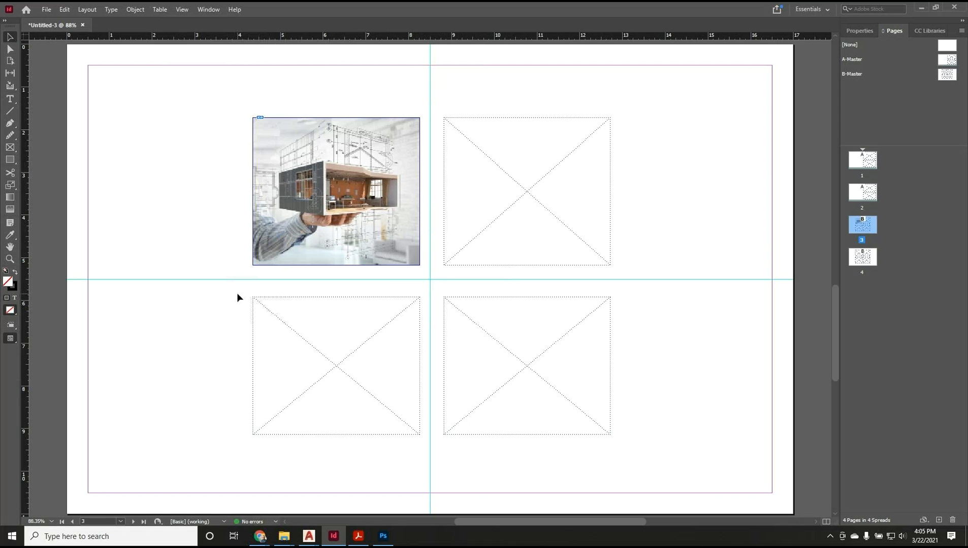
Preview page 3 without guides and frame edges, then return to the normal view.
{"action": "key", "text": "w"}
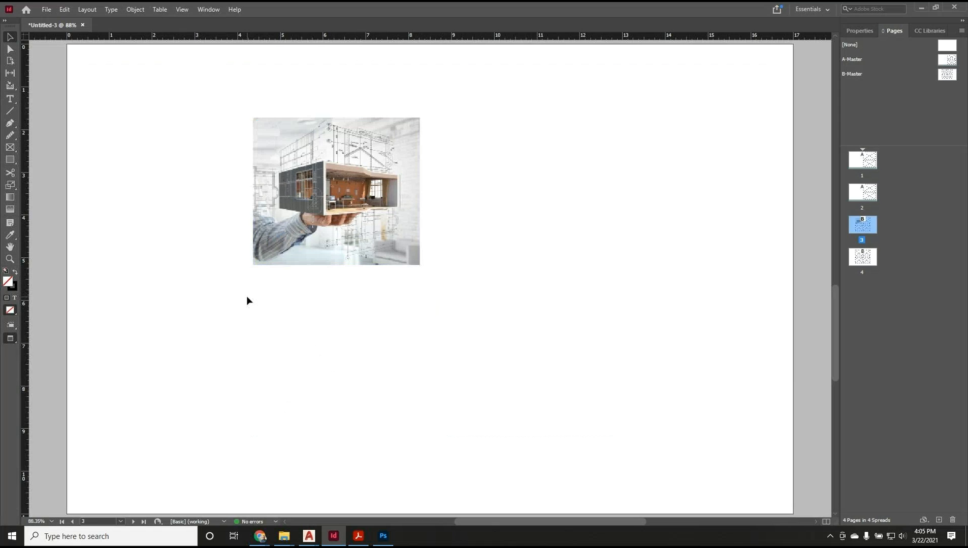
{"action": "key", "text": "w"}
{"action": "key", "text": "w"}
{"action": "key", "text": "w"}
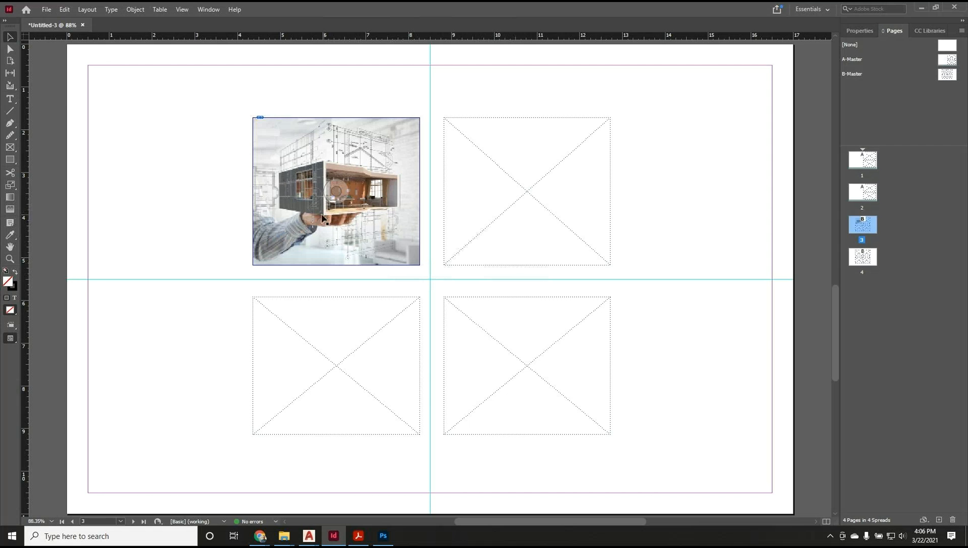
{"action": "key", "text": "w"}
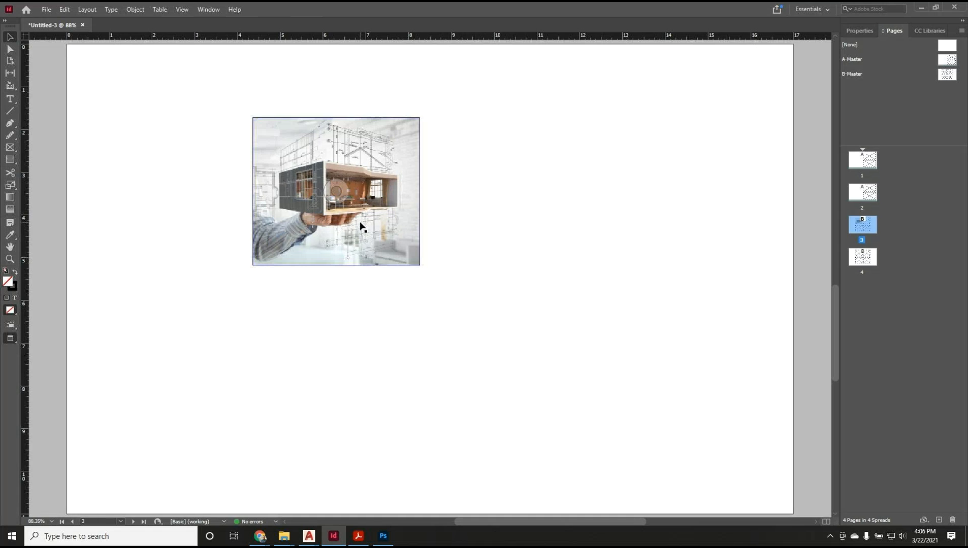
{"action": "key", "text": "w"}
Select the placed image and list the contents of the GRAPHICS layer to locate it there.
{"action": "left_click", "coordinate": [384, 137]}
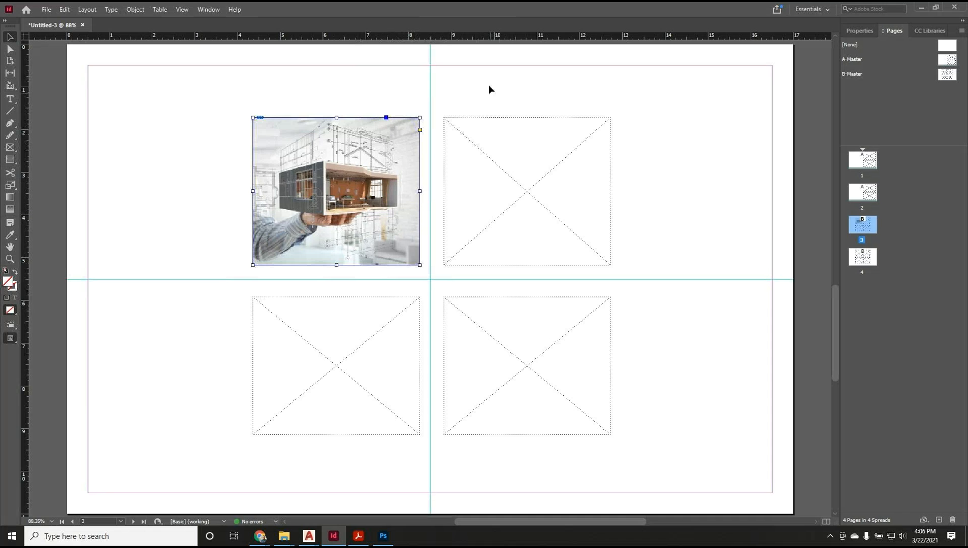
{"action": "left_click", "coordinate": [212, 10]}
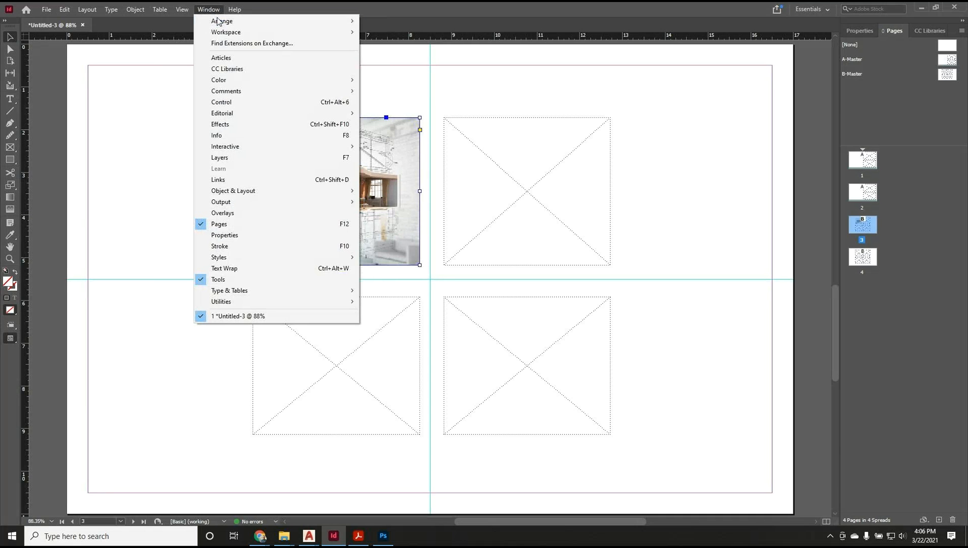
{"action": "left_click", "coordinate": [250, 157]}
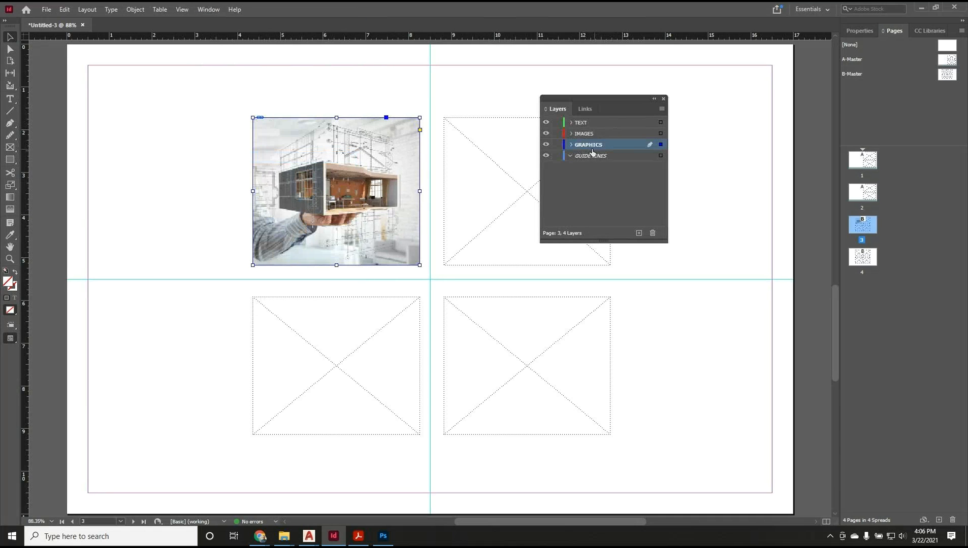
{"action": "left_click", "coordinate": [571, 146]}
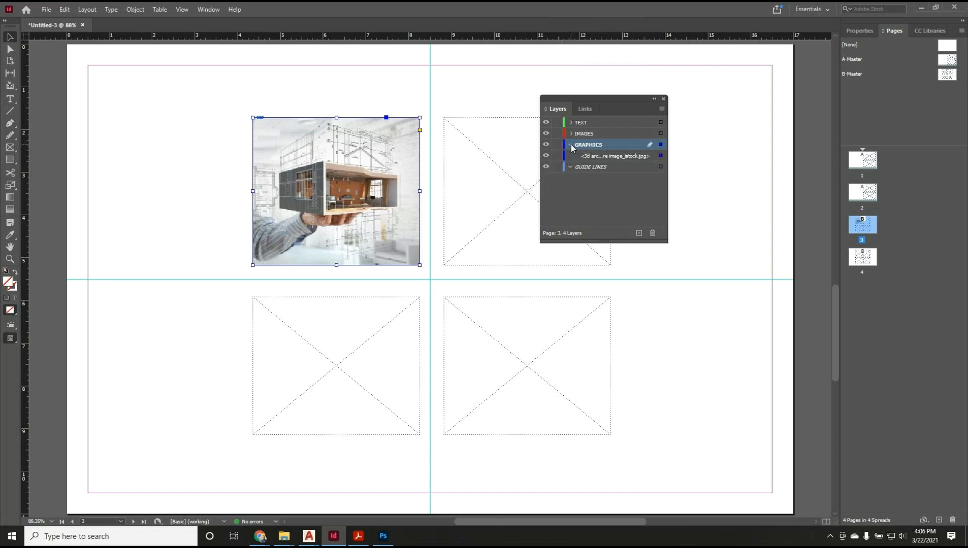
{"action": "left_click", "coordinate": [606, 157]}
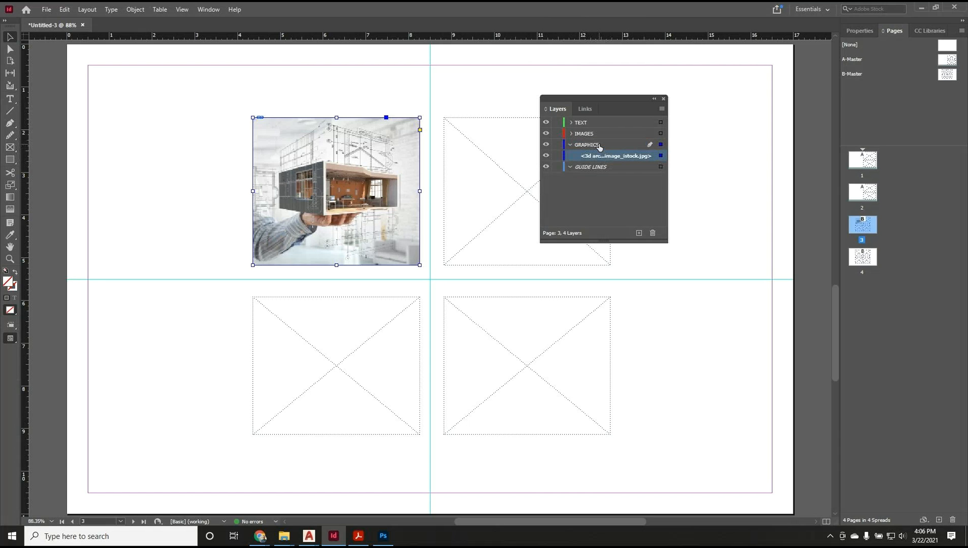
Move the placed architecture image from the GRAPHICS layer to the IMAGES layer and expand the IMAGES layer.
{"action": "left_click", "coordinate": [600, 147]}
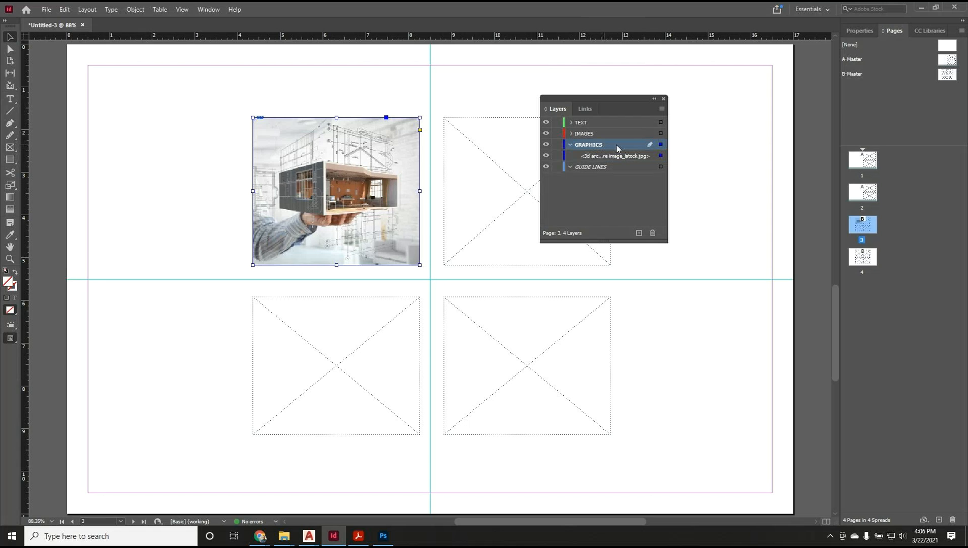
{"action": "left_click", "coordinate": [640, 135]}
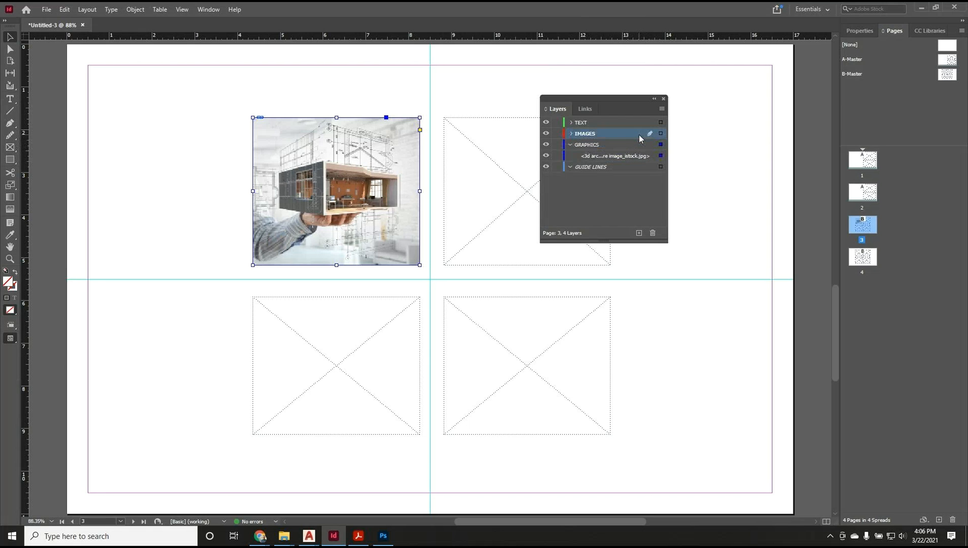
{"action": "left_click", "coordinate": [638, 146]}
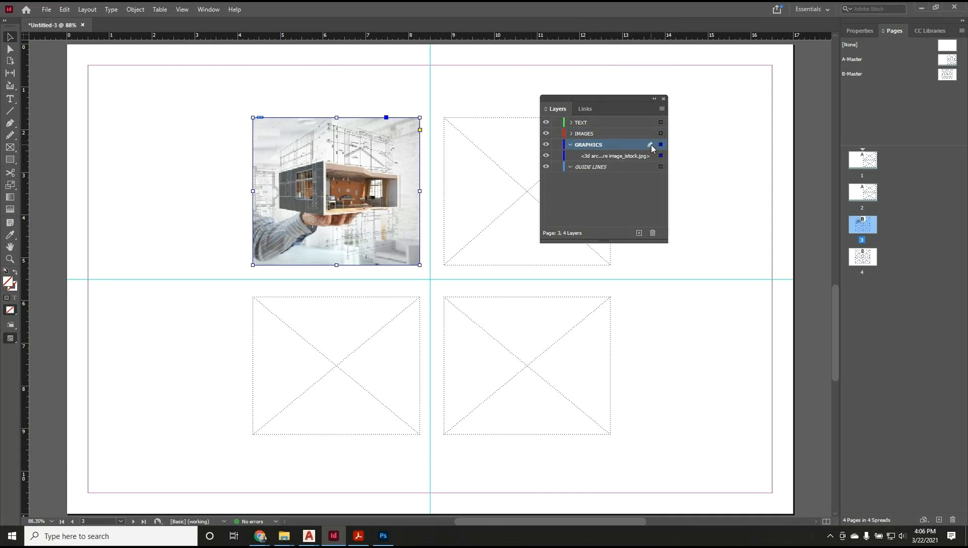
{"action": "left_click", "coordinate": [632, 159]}
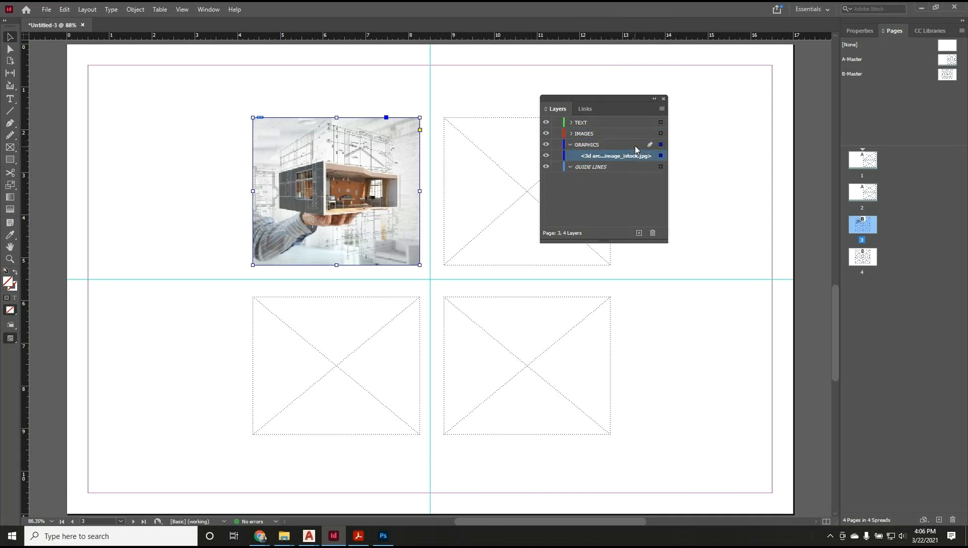
{"action": "left_click", "coordinate": [635, 146]}
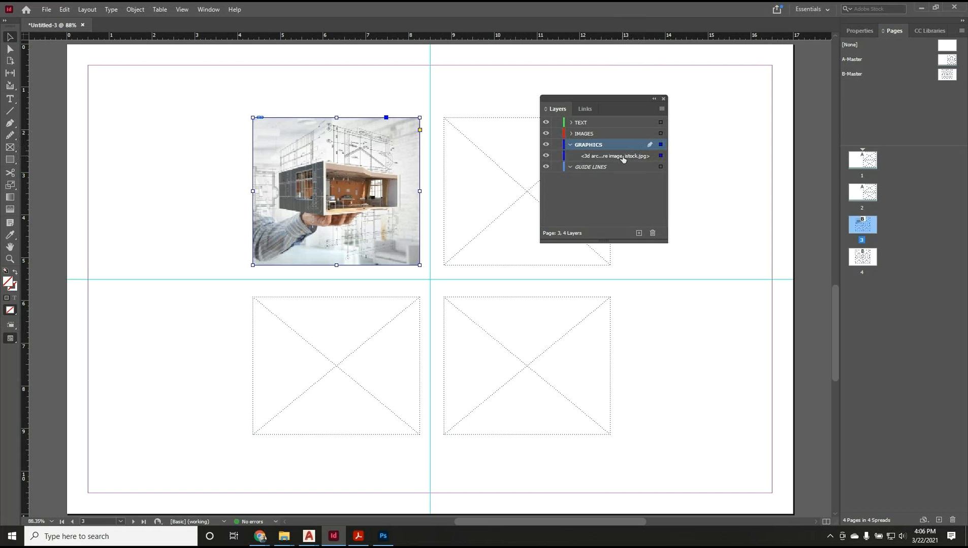
{"action": "left_click", "coordinate": [617, 158]}
{"action": "left_click_drag", "start_coordinate": [617, 161], "coordinate": [620, 135]}
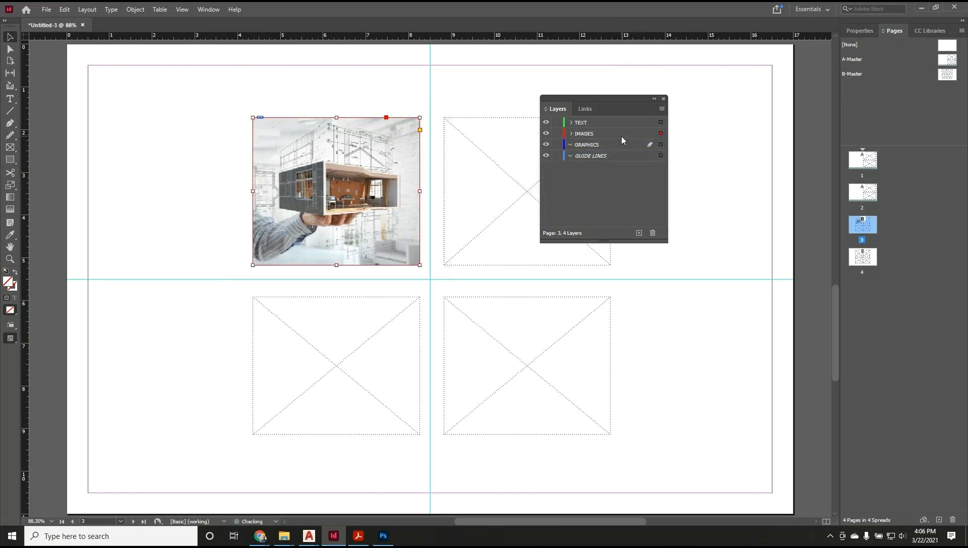
{"action": "left_click", "coordinate": [572, 134]}
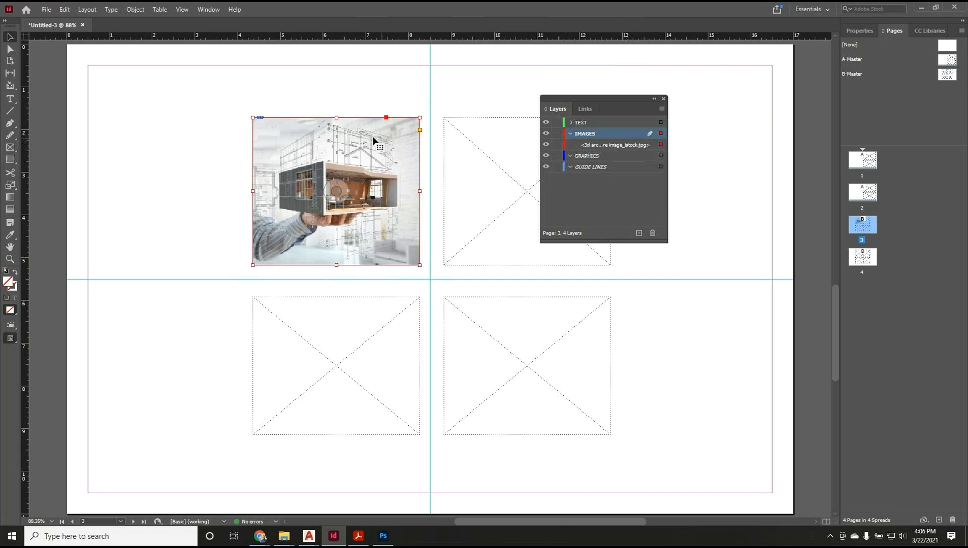
Examine the IMAGES layer and the architecture image listed under it, ending with the layers list closed.
{"action": "left_click", "coordinate": [572, 134]}
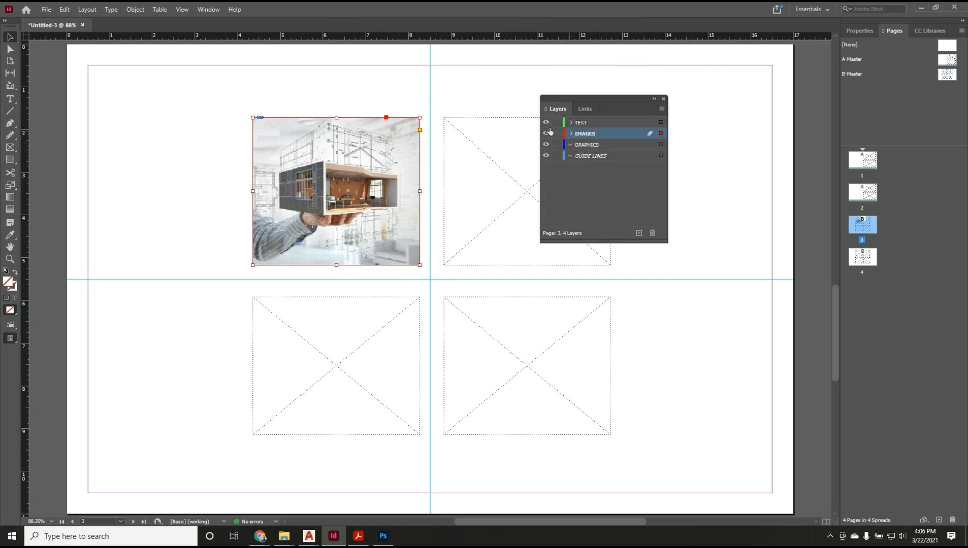
{"action": "left_click", "coordinate": [418, 104]}
{"action": "left_click", "coordinate": [572, 134]}
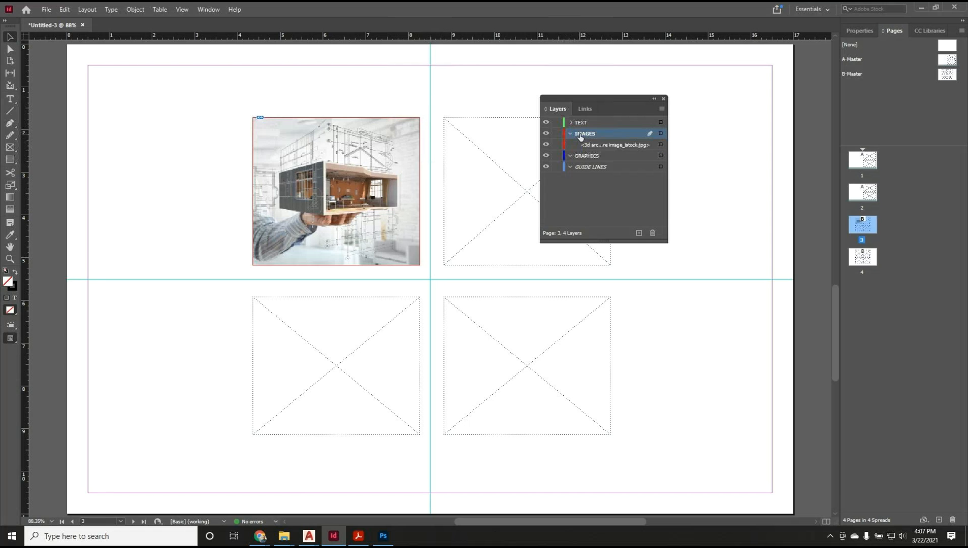
{"action": "left_click", "coordinate": [600, 147]}
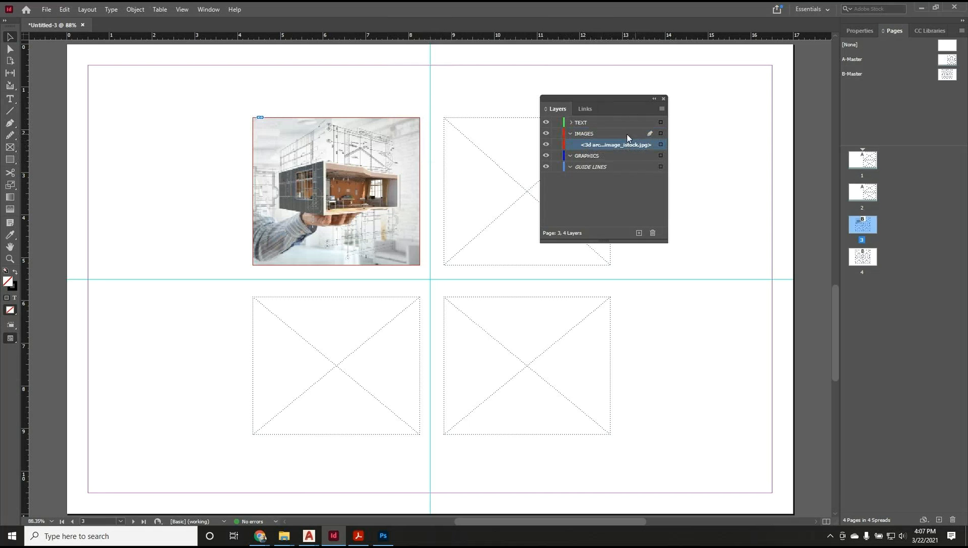
{"action": "left_click", "coordinate": [627, 134]}
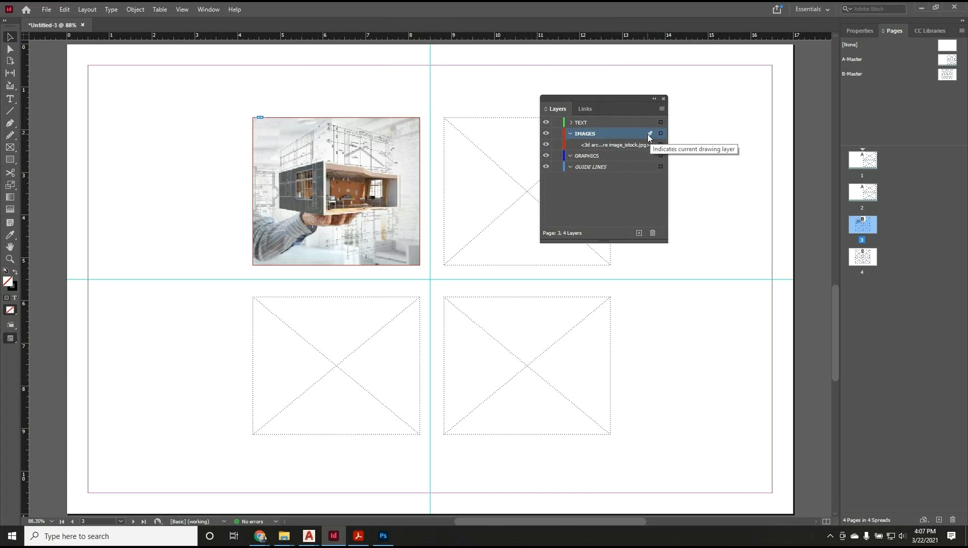
{"action": "left_click", "coordinate": [632, 125]}
{"action": "left_click", "coordinate": [633, 133]}
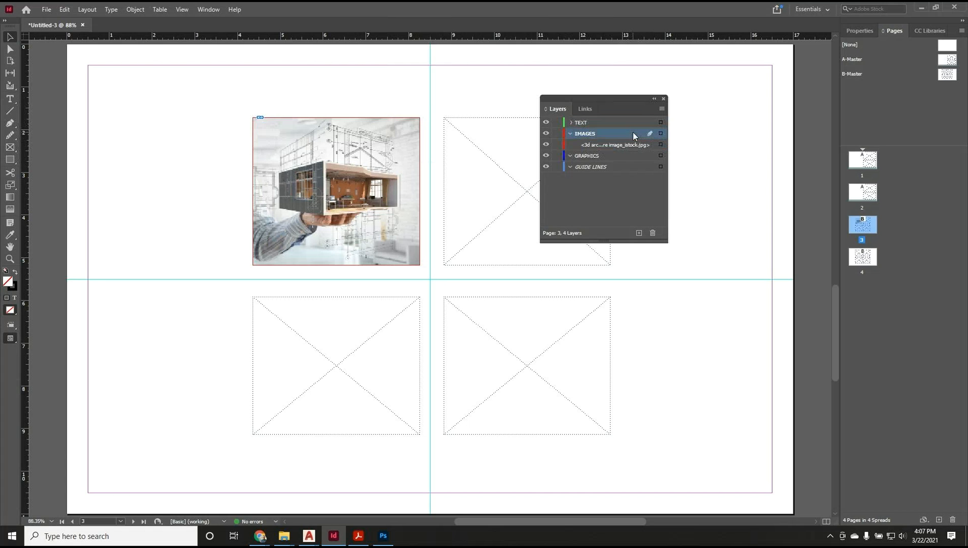
{"action": "left_click", "coordinate": [631, 144]}
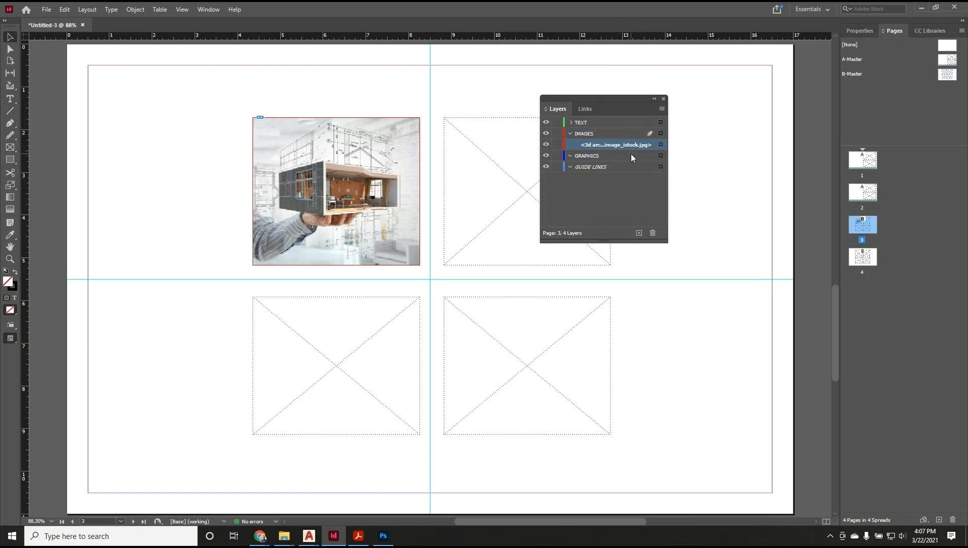
{"action": "left_click", "coordinate": [664, 99]}
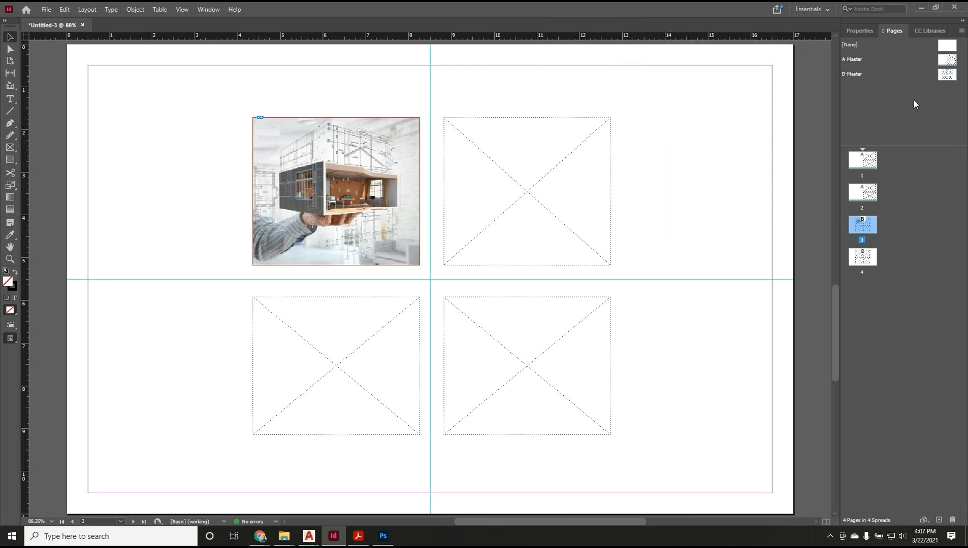
Duplicate the B-Master spread as C-Master and open the new master for editing.
{"action": "right_click", "coordinate": [946, 76]}
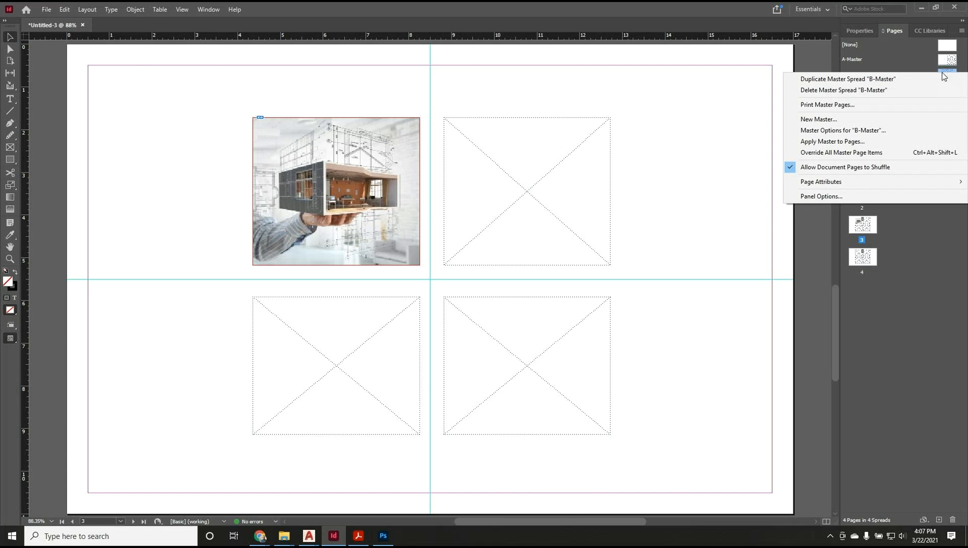
{"action": "left_click", "coordinate": [913, 251]}
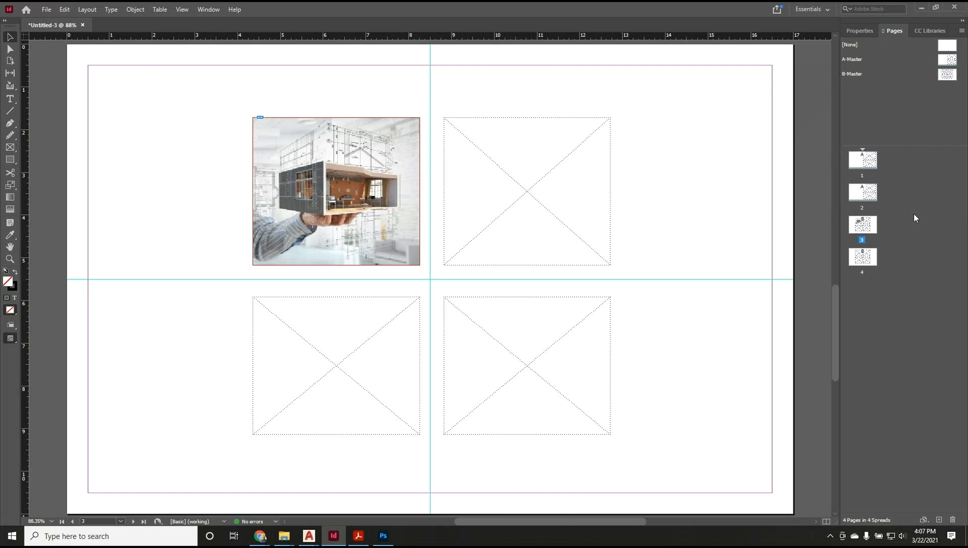
{"action": "right_click", "coordinate": [946, 72]}
{"action": "left_click", "coordinate": [946, 76]}
{"action": "right_click", "coordinate": [946, 90]}
{"action": "left_click", "coordinate": [911, 79]}
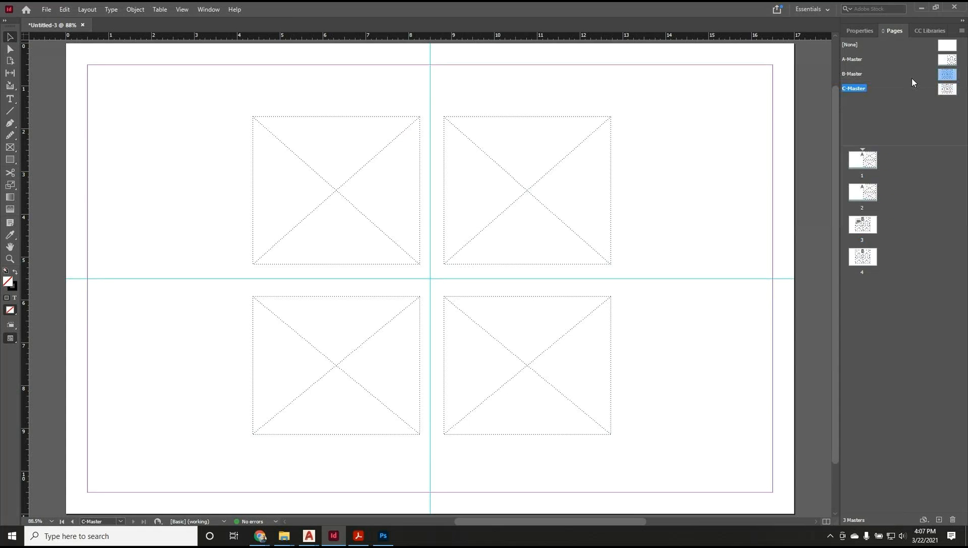
{"action": "double_click", "coordinate": [944, 90]}
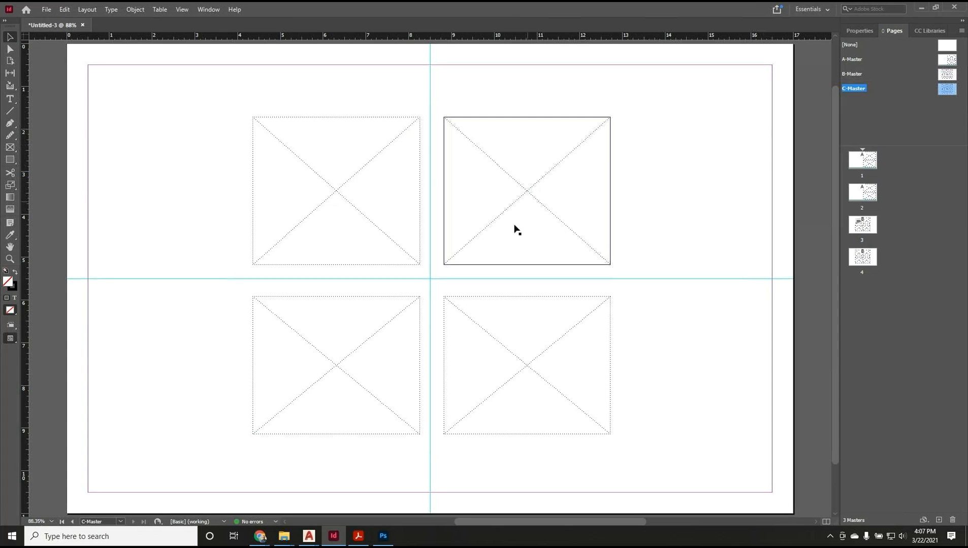
Delete the lower-right frame on C-Master and stretch the upper-right frame down to the bottom edge of the lower-left frame.
{"action": "left_click", "coordinate": [513, 302]}
{"action": "key", "text": "Delete"}
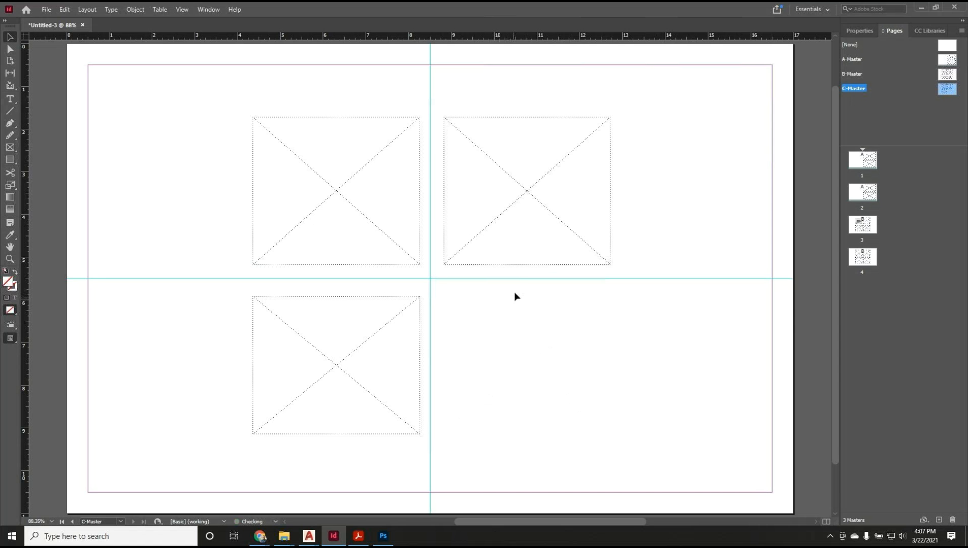
{"action": "left_click", "coordinate": [523, 264]}
{"action": "left_click_drag", "start_coordinate": [526, 264], "coordinate": [527, 434]}
{"action": "left_click", "coordinate": [467, 97]}
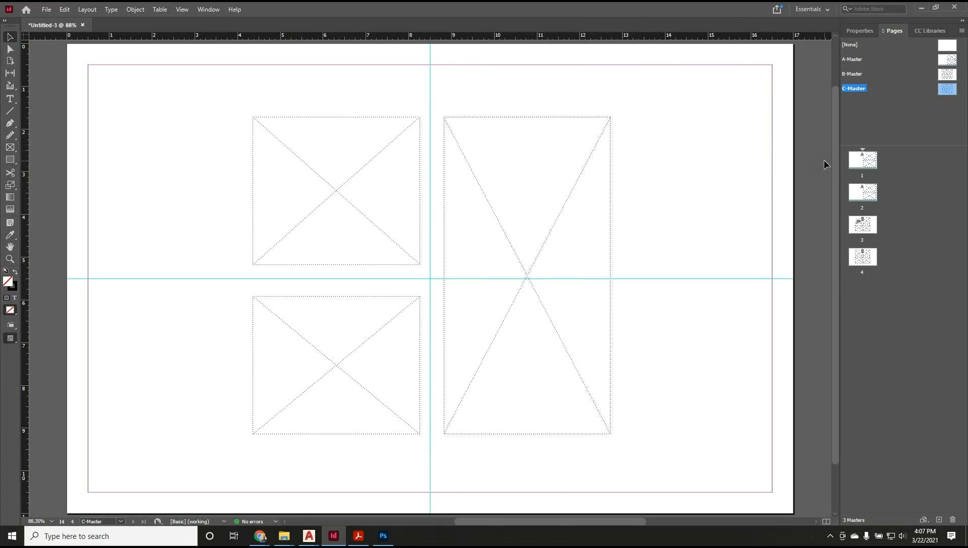
Apply C-Master to page 4 and open that page.
{"action": "left_click_drag", "start_coordinate": [950, 92], "coordinate": [869, 257]}
{"action": "double_click", "coordinate": [874, 258]}
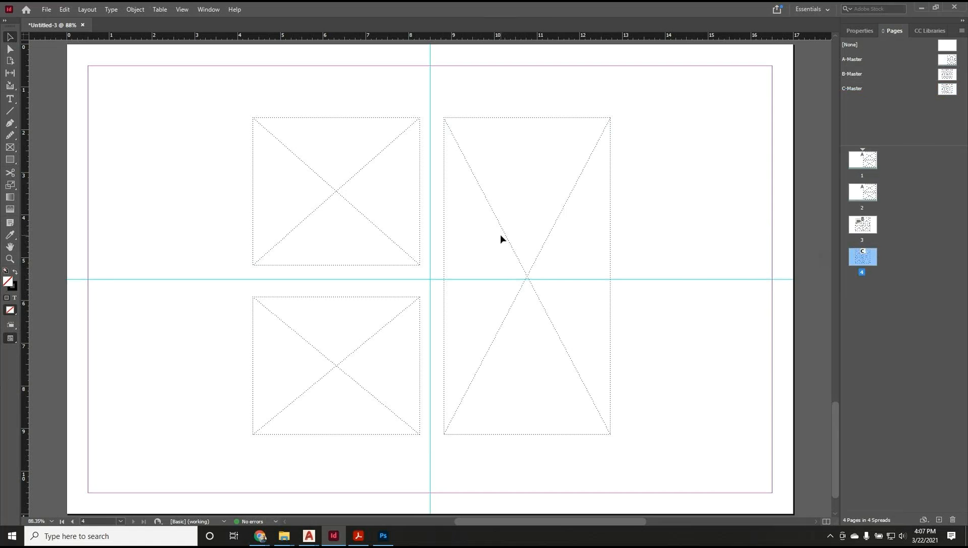
Create a text frame over the tall right-hand placeholder on page 4 and enter the sample text "ASDFASDFASDF".
{"action": "left_click", "coordinate": [9, 99]}
{"action": "left_click", "coordinate": [453, 134]}
{"action": "left_click_drag", "start_coordinate": [449, 126], "coordinate": [610, 434]}
{"action": "type", "text": "ASDFASDFASDF"}
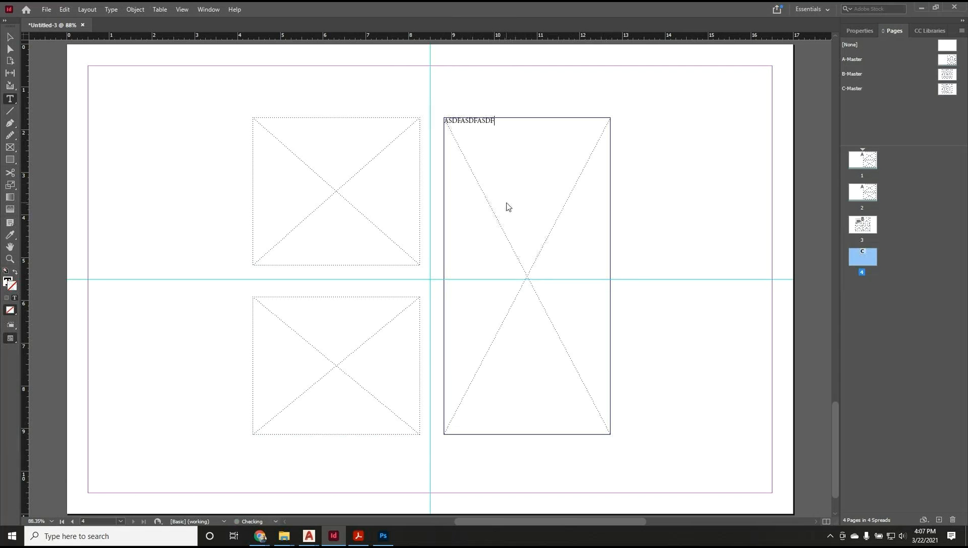
{"action": "key", "text": "Escape"}
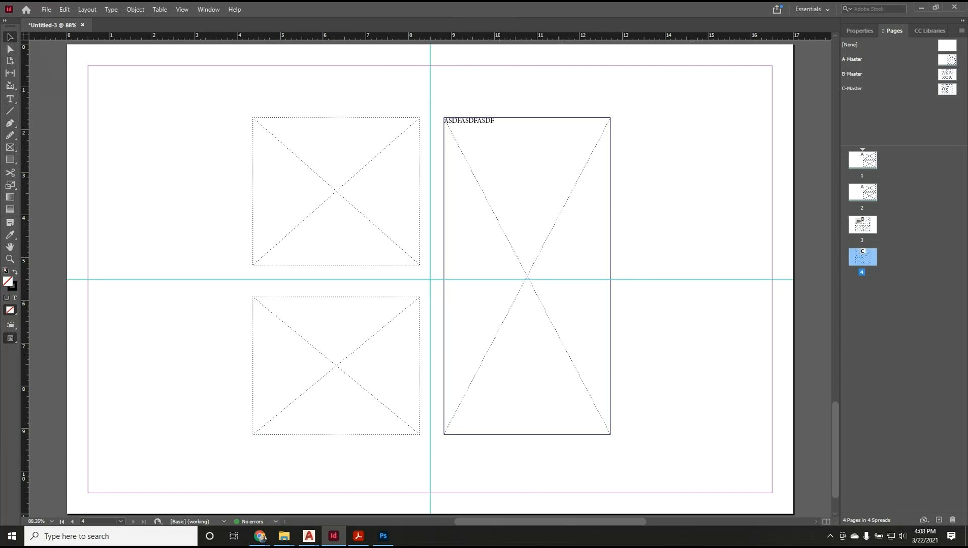
Switch to Chrome and bring the Lorem Ipsum Generator page into view.
{"action": "key", "text": "alt+Tab"}
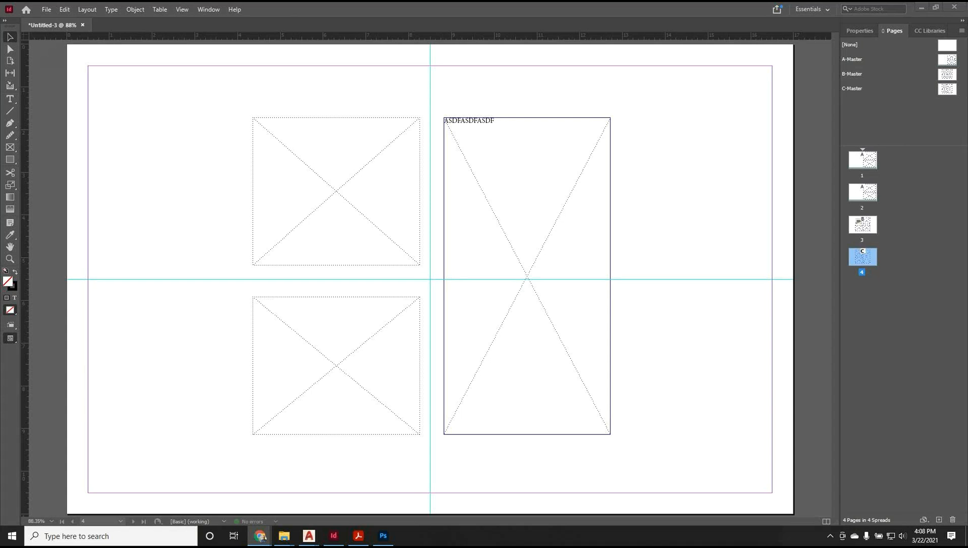
{"action": "key", "text": "alt+Tab"}
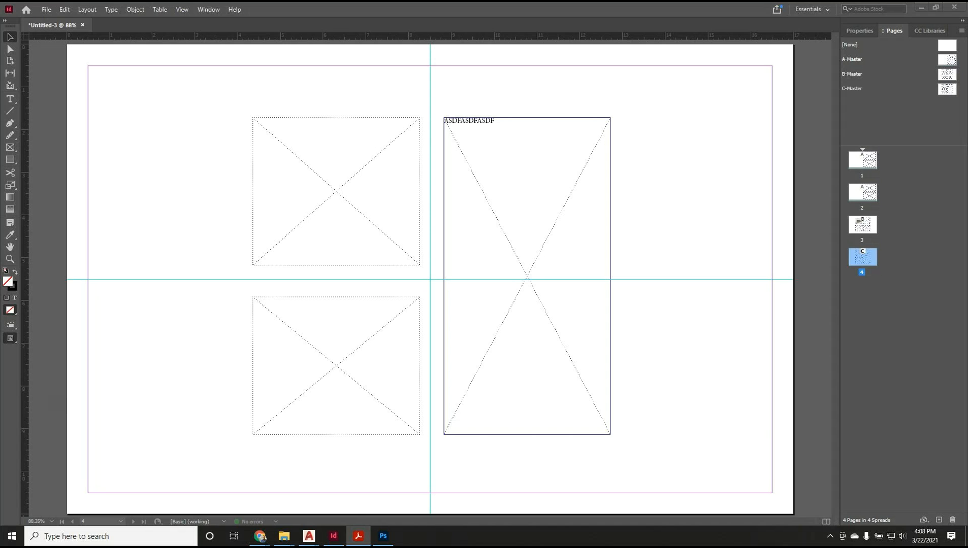
{"action": "left_click", "coordinate": [261, 537]}
{"action": "key", "text": "alt+Tab"}
{"action": "left_click", "coordinate": [261, 538]}
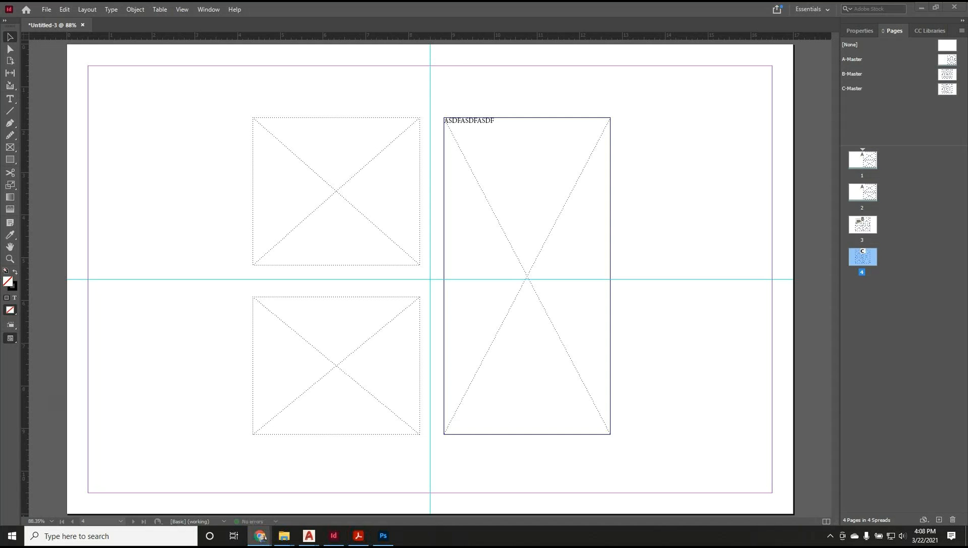
{"action": "left_click_drag", "start_coordinate": [967, 202], "coordinate": [431, 2]}
Generate 2 paragraphs of Lorem Ipsum placeholder text and copy them.
{"action": "double_click", "coordinate": [239, 374]}
{"action": "type", "text": "Q"}
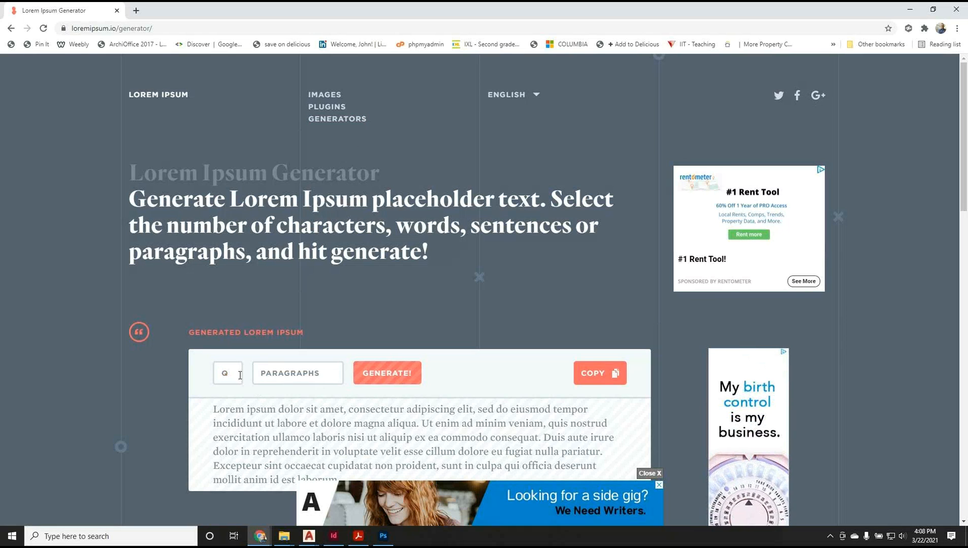
{"action": "double_click", "coordinate": [240, 376]}
{"action": "type", "text": "2"}
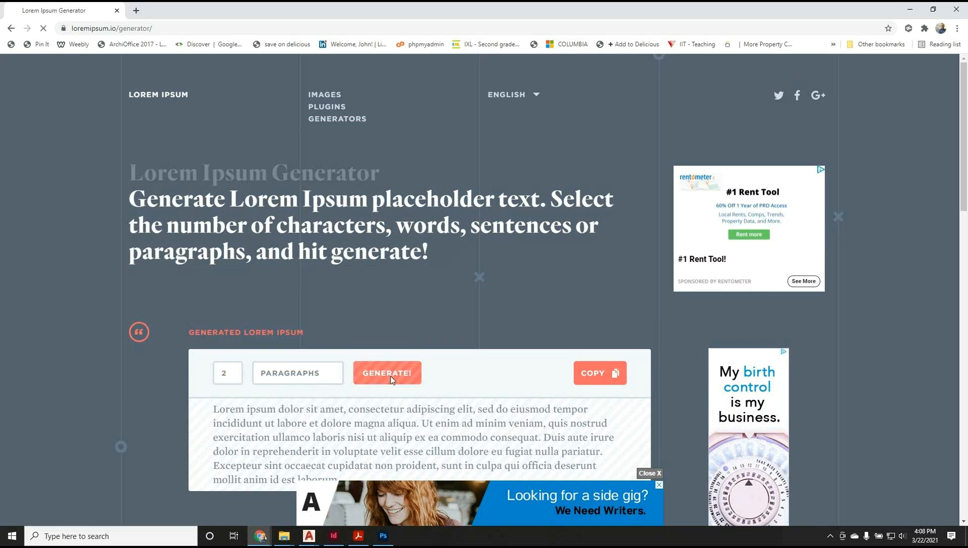
{"action": "left_click", "coordinate": [401, 374]}
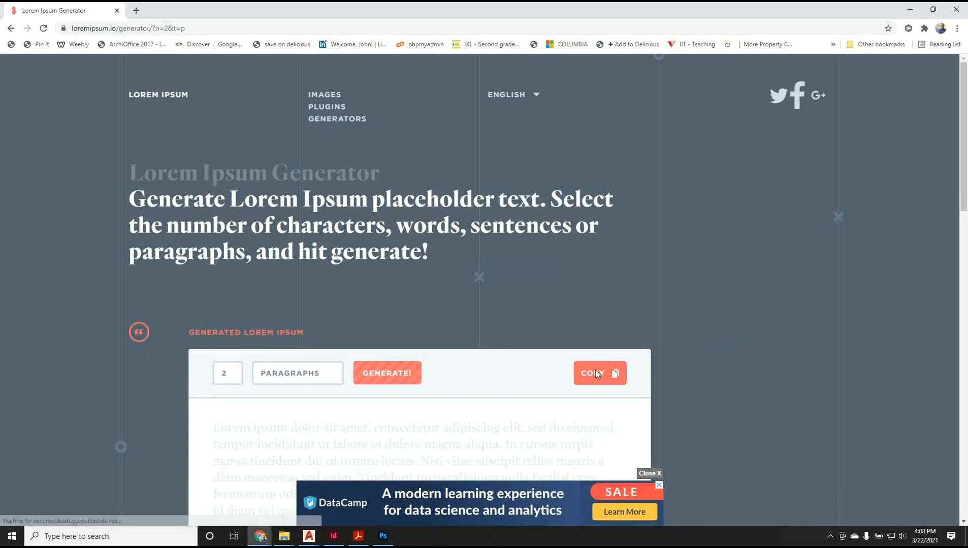
{"action": "double_click", "coordinate": [274, 22]}
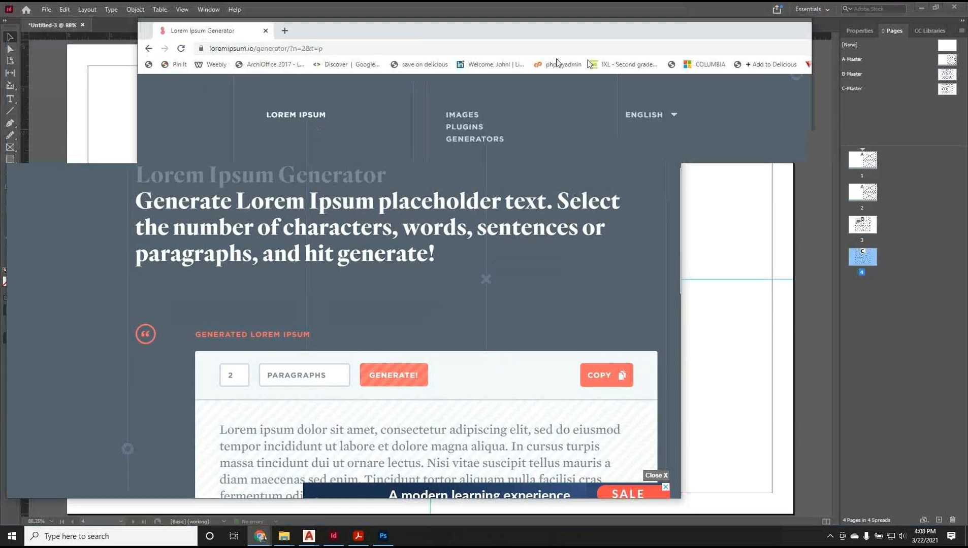
Return to InDesign, replace the sample text in the tall frame with the copied Lorem Ipsum paragraphs, and preview page 4 briefly.
{"action": "left_click", "coordinate": [906, 174]}
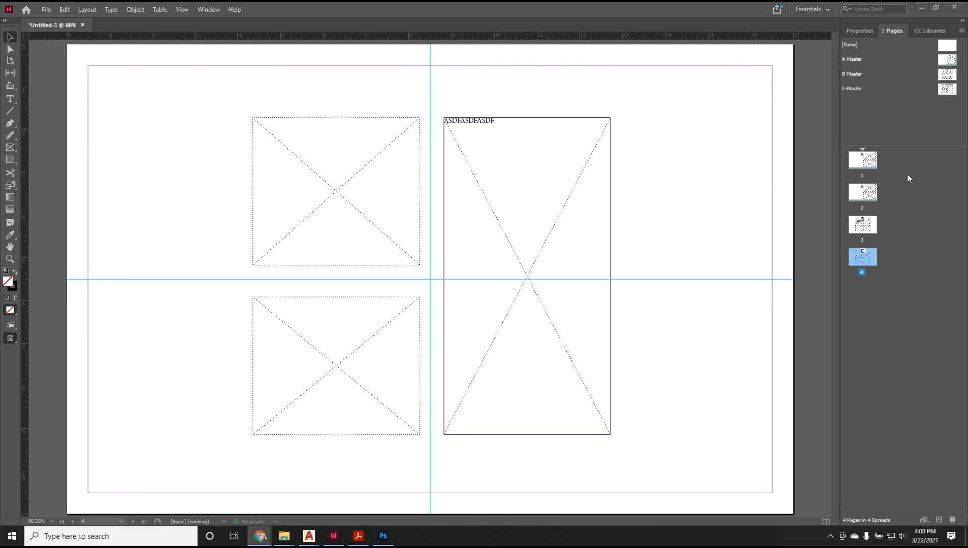
{"action": "double_click", "coordinate": [481, 128]}
{"action": "key", "text": "ctrl+a"}
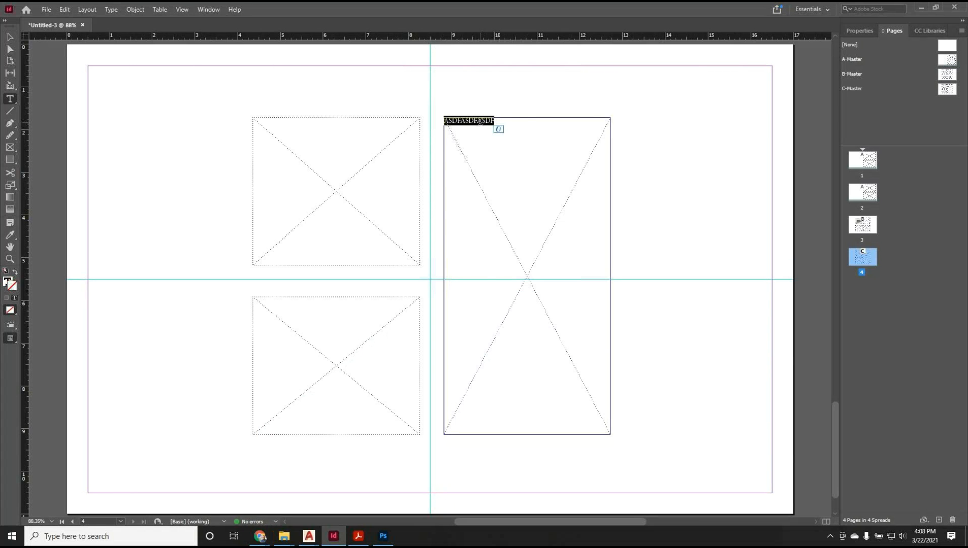
{"action": "type", "text": "Lorem ipsum dolor sit amet, consectetur adipiscing elit, sed do eiusmod tempor incididunt ut labore et dolore magna aliqua. In cursus turpis massa tincidunt dui ut ornare lectus. Nisi vitae suscipit tellus mauris a diam maecenas sed enim. Tincidunt tortor aliquam nulla facilisi cras fermentum odio eu feugiat. Velit ut tortor pretium viverra. Quam quisque id diam vel quam elementum pulvinar. Porttitor rhoncus dolor purus non enim. Elementum tempus egestas sed sed risus pretium quam vulputate dignissim. At lectus urna duis convallis convallis tellus id. Varius sit amet mattis vulputate enim nulla aliquet. Porttitor eget dolor morbi non arcu risus quis varius. Semper quis lectus nulla at volutpat diam ut. Donec massa sapien faucibus et molestie. Massa sapien faucibus et molestie ac feugiat sed. Ut sem nulla pharetra diam sit amet nisl.  Faucibus purus in massa tempor nec. Urna condimentum mattis pellentesque id. In nibh mauris cursus mattis molestie a iaculis. Risus feugiat in ante metus dictum at tempor. Amet mattis vulputate enim nulla aliquet porttitor lacus. Lobortis scelerisque fermentum dui faucibus in ornare quam viverra. Morbi enim nunc faucibus a pellentesque sit amet. Fermentum et sollicitudin ac orci phasellus egestas tellus. Cursus eget nunc scelerisque viverra mauris in aliquam. Convallis tellus id interdum velit laoreet id. Nunc consequat interdum varius sit amet mattis vulputate enim nulla."}
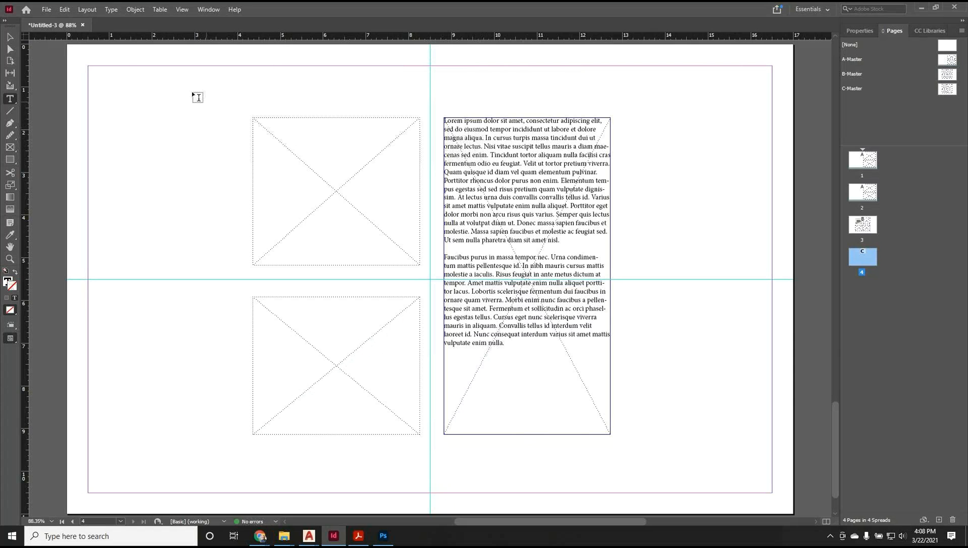
{"action": "key", "text": "Escape"}
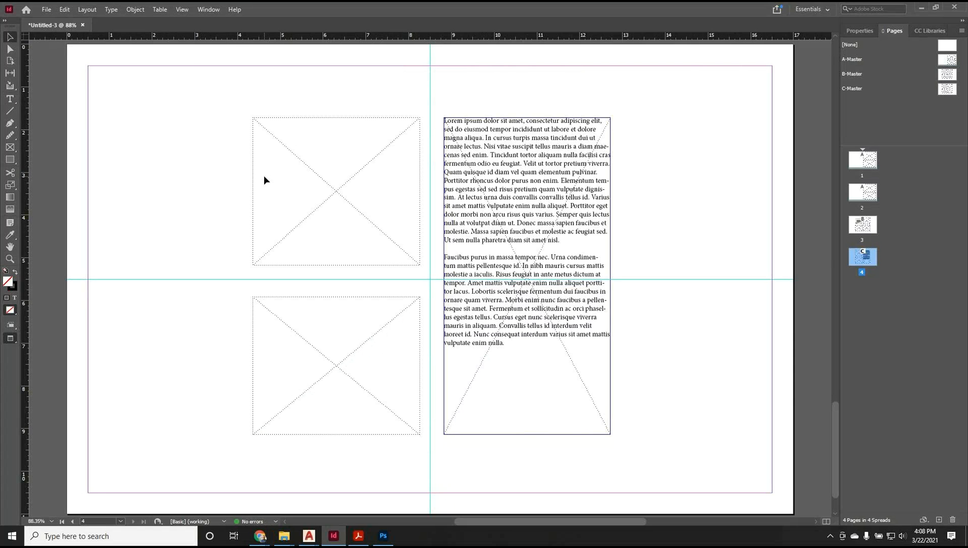
{"action": "key", "text": "w"}
{"action": "key", "text": "w"}
Place iStock-InteriorDesign1.jpg from the SUPPORT folder into the upper-left frame on page 4, with Replace Selected Item turned off.
{"action": "left_click", "coordinate": [47, 10]}
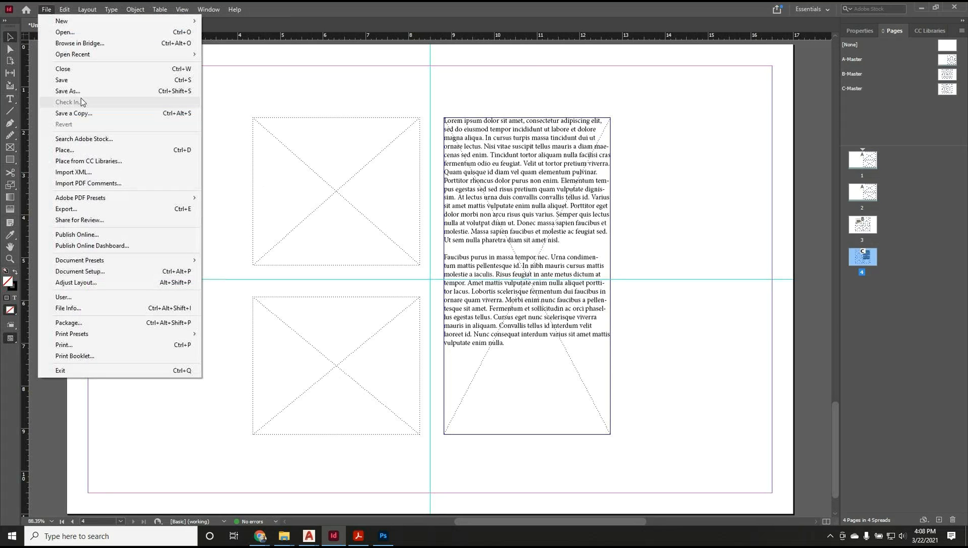
{"action": "left_click", "coordinate": [78, 160]}
{"action": "left_click", "coordinate": [46, 9]}
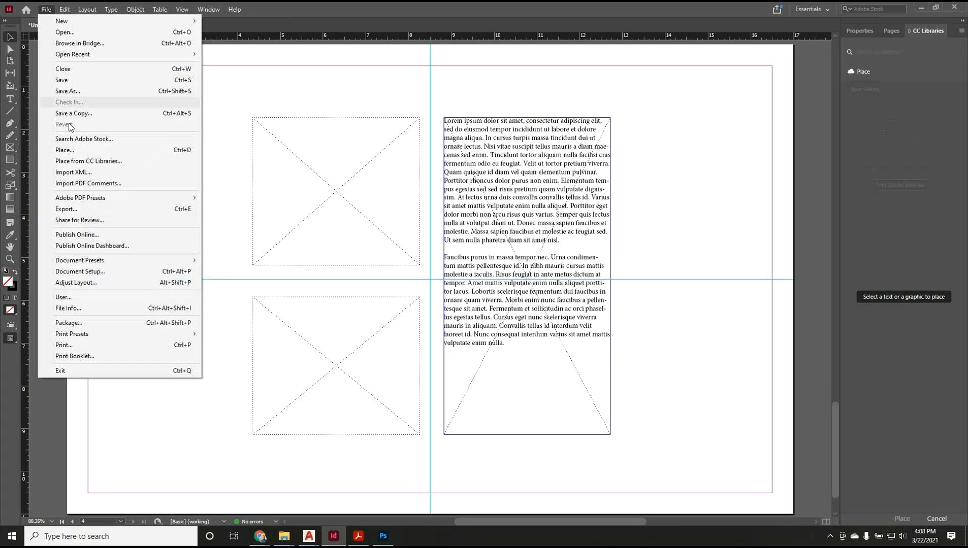
{"action": "left_click", "coordinate": [71, 152]}
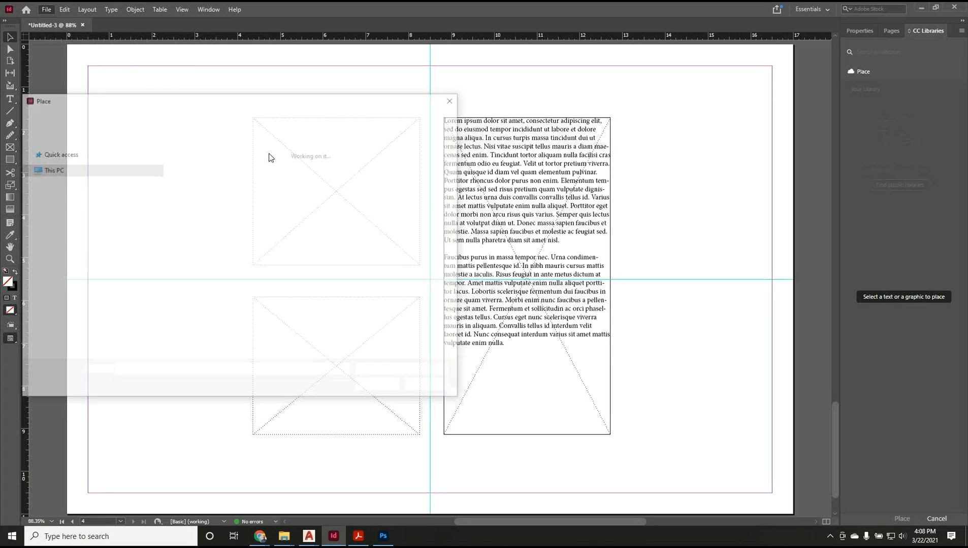
{"action": "scroll", "coordinate": [309, 296], "scroll_direction": "down", "scroll_amount": 2}
{"action": "left_click", "coordinate": [309, 239]}
{"action": "left_click_drag", "start_coordinate": [306, 104], "coordinate": [522, 202]}
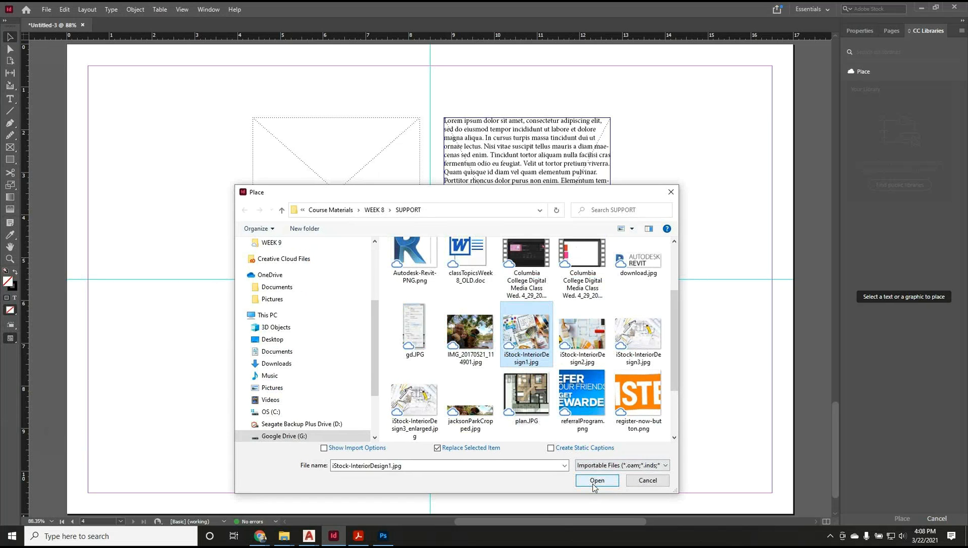
{"action": "left_click", "coordinate": [449, 453]}
{"action": "left_click_drag", "start_coordinate": [532, 341], "coordinate": [302, 156]}
{"action": "left_click", "coordinate": [596, 480]}
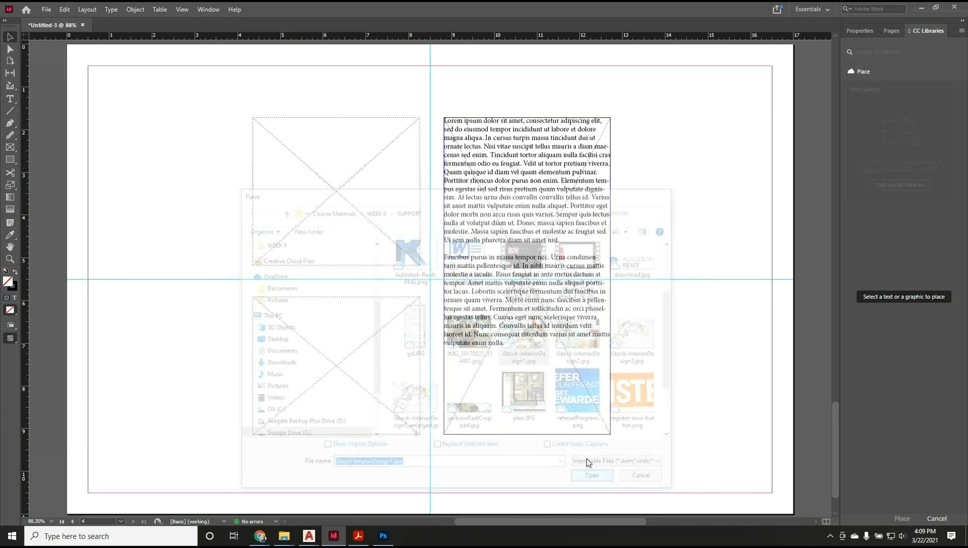
{"action": "left_click", "coordinate": [302, 168]}
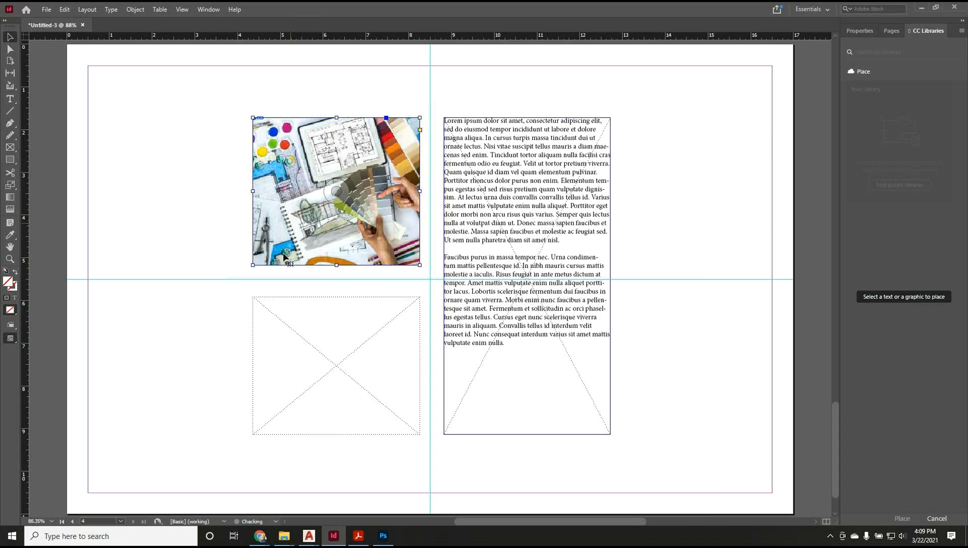
{"action": "left_click", "coordinate": [205, 297]}
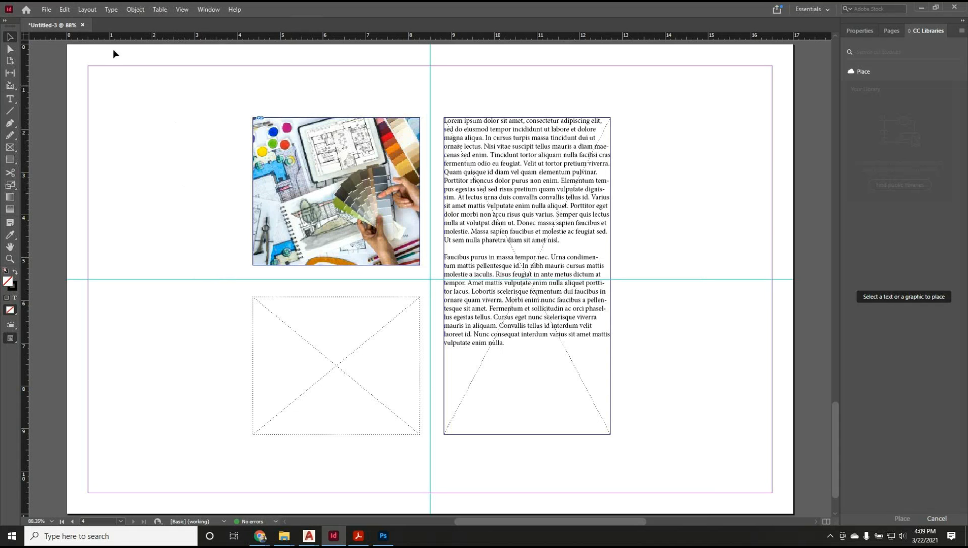
Place plan.JPG from the SUPPORT folder into the lower-left frame on page 4 and preview the page.
{"action": "left_click", "coordinate": [46, 9]}
{"action": "left_click", "coordinate": [56, 147]}
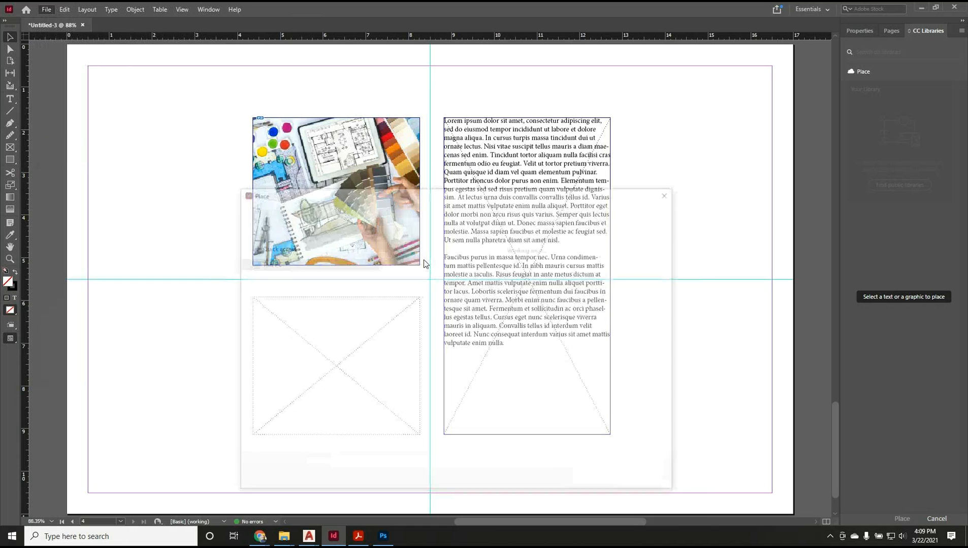
{"action": "scroll", "coordinate": [503, 381], "scroll_direction": "down", "scroll_amount": 3}
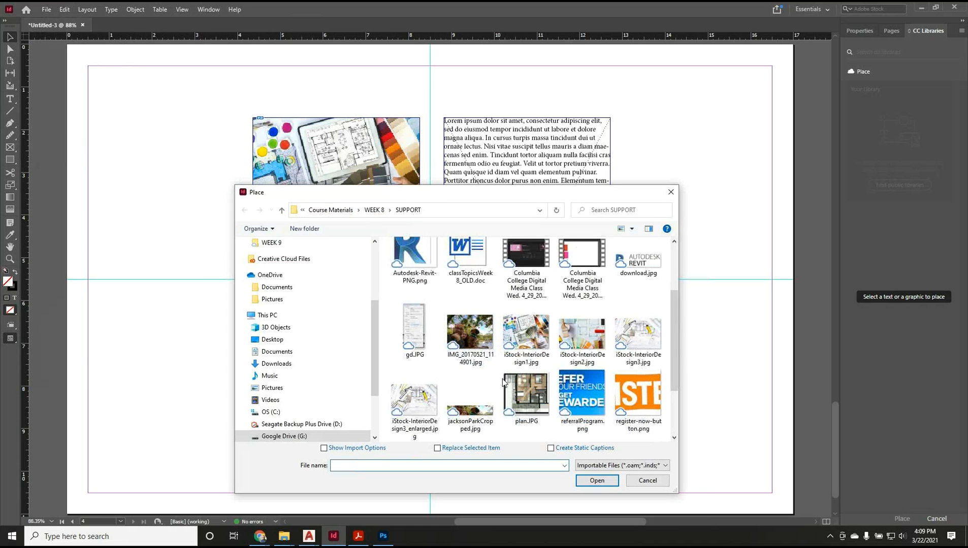
{"action": "left_click", "coordinate": [503, 382]}
{"action": "left_click", "coordinate": [578, 478]}
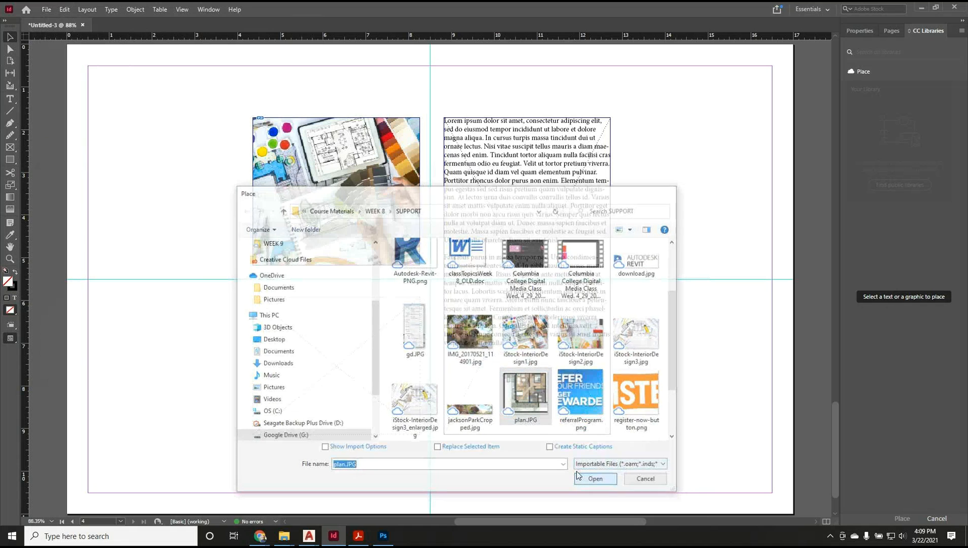
{"action": "left_click", "coordinate": [325, 345]}
{"action": "left_click", "coordinate": [244, 276]}
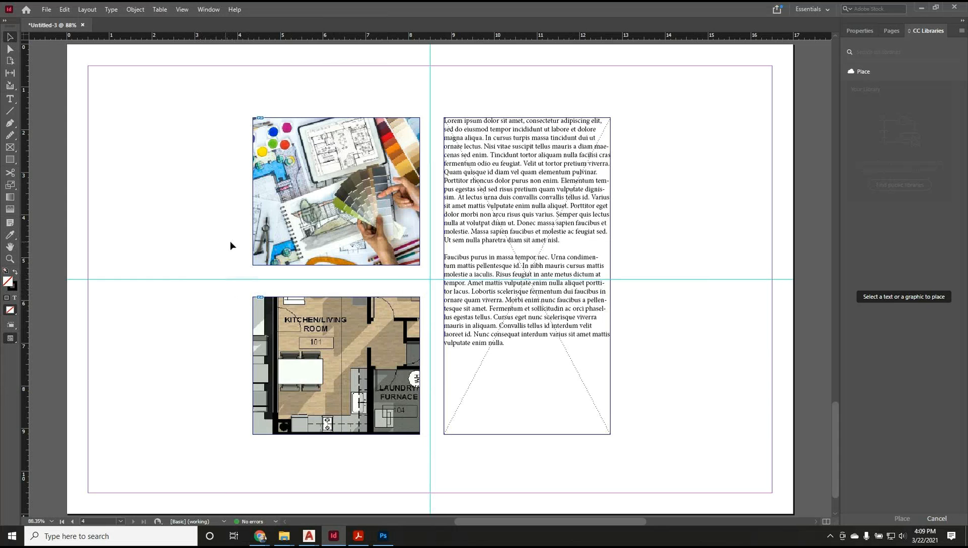
{"action": "key", "text": "w"}
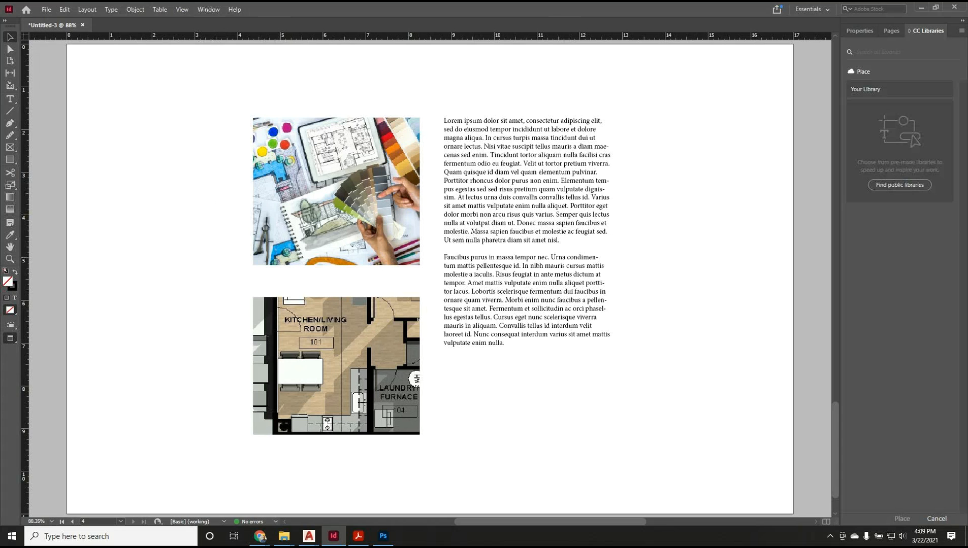
{"action": "key", "text": "alt+Tab"}
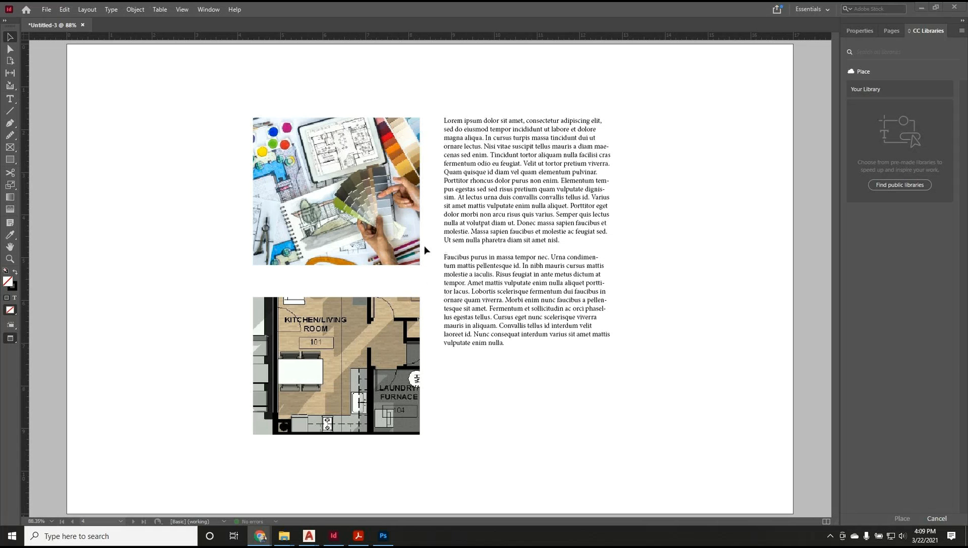
Nudge the floor plan image on page 4 up about 0.3 in, closer to the image above it, and leave the preview.
{"action": "left_click", "coordinate": [405, 302]}
{"action": "key", "text": "shift+Up"}
{"action": "key", "text": "shift+Up"}
{"action": "key", "text": "shift+Up"}
{"action": "key", "text": "shift+Down"}
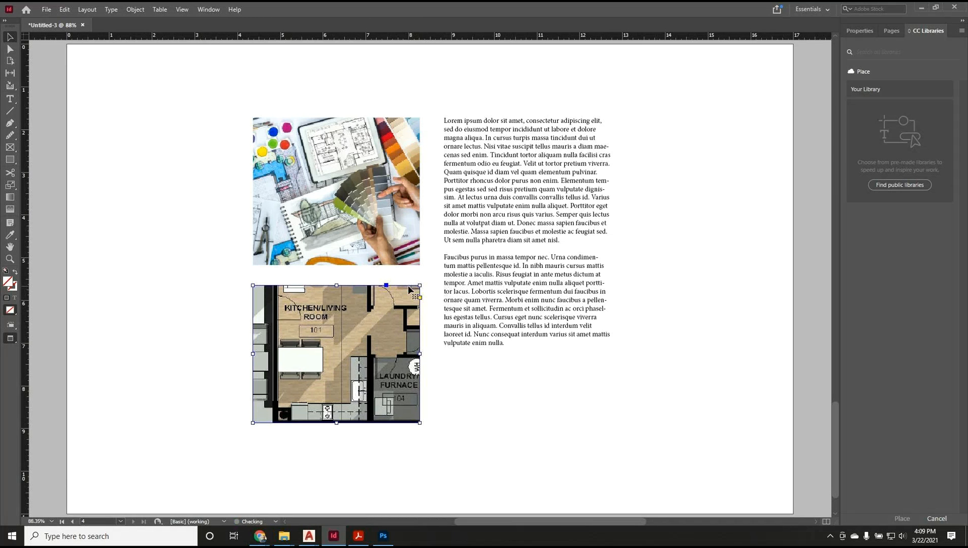
{"action": "left_click", "coordinate": [424, 281]}
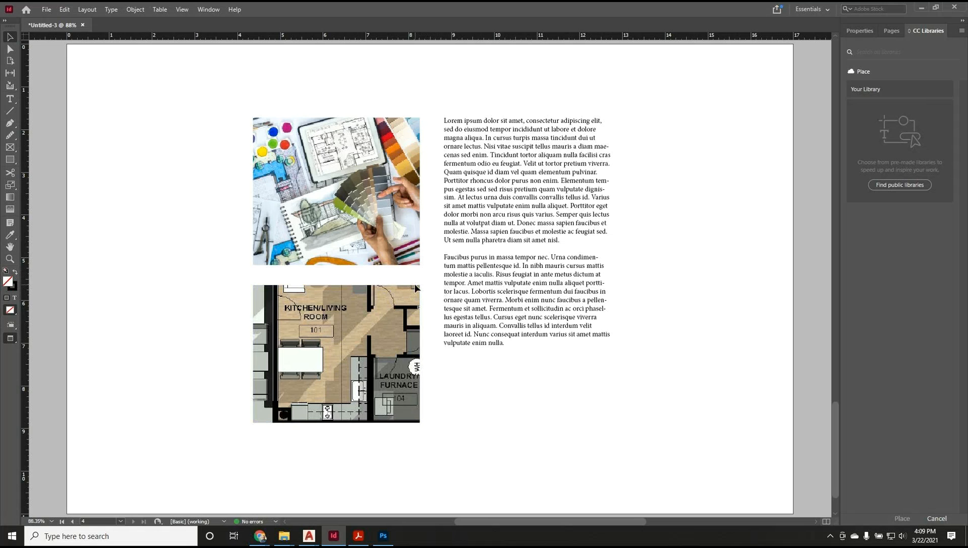
{"action": "left_click", "coordinate": [406, 304]}
{"action": "key", "text": "shift+Up"}
{"action": "key", "text": "shift+Down"}
{"action": "left_click", "coordinate": [441, 272]}
{"action": "key", "text": "w"}
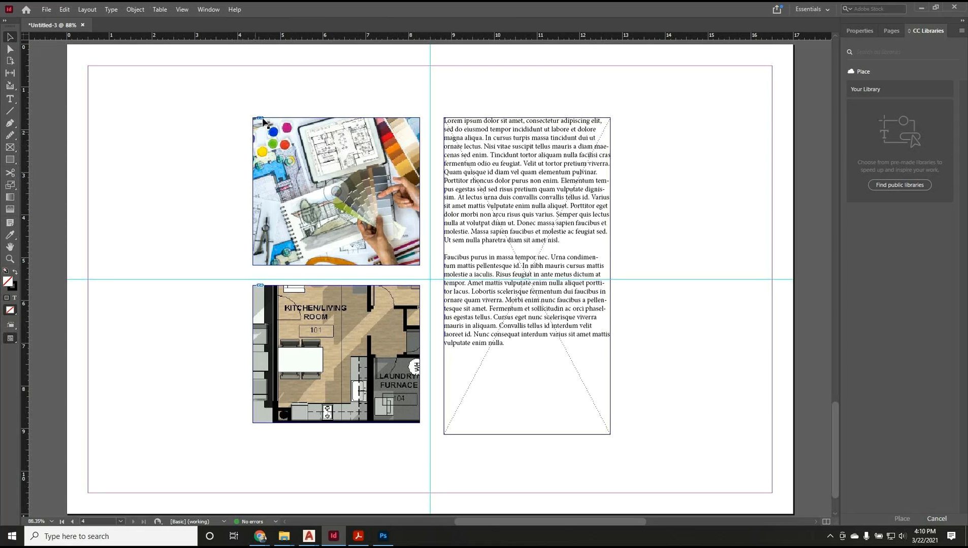
Check the document properties, view page 3, and return to page 4.
{"action": "left_click", "coordinate": [866, 31]}
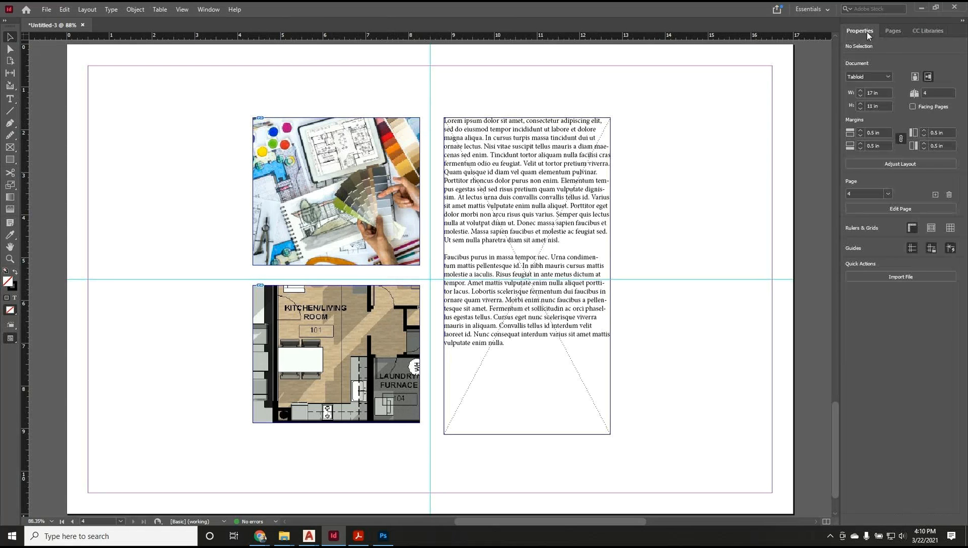
{"action": "left_click", "coordinate": [894, 31]}
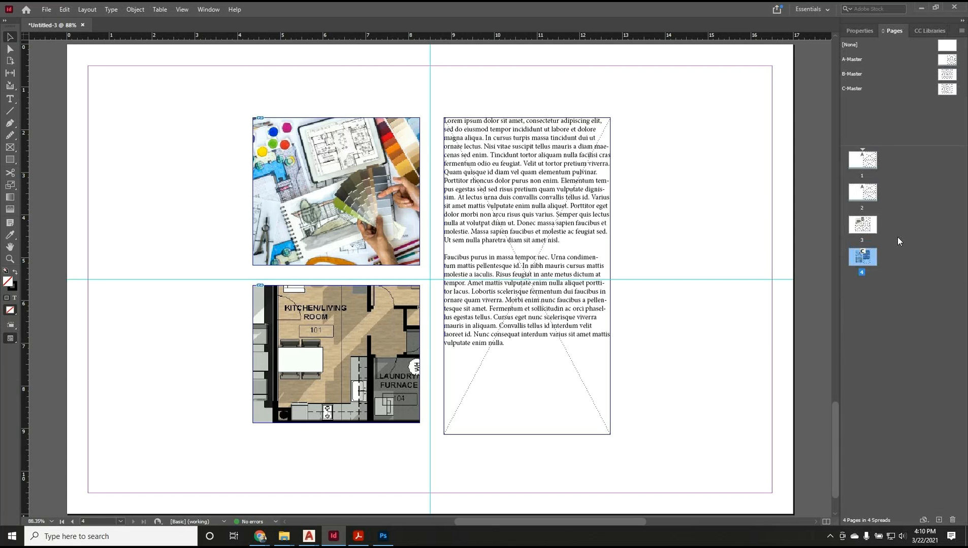
{"action": "double_click", "coordinate": [873, 231]}
{"action": "left_click", "coordinate": [870, 201]}
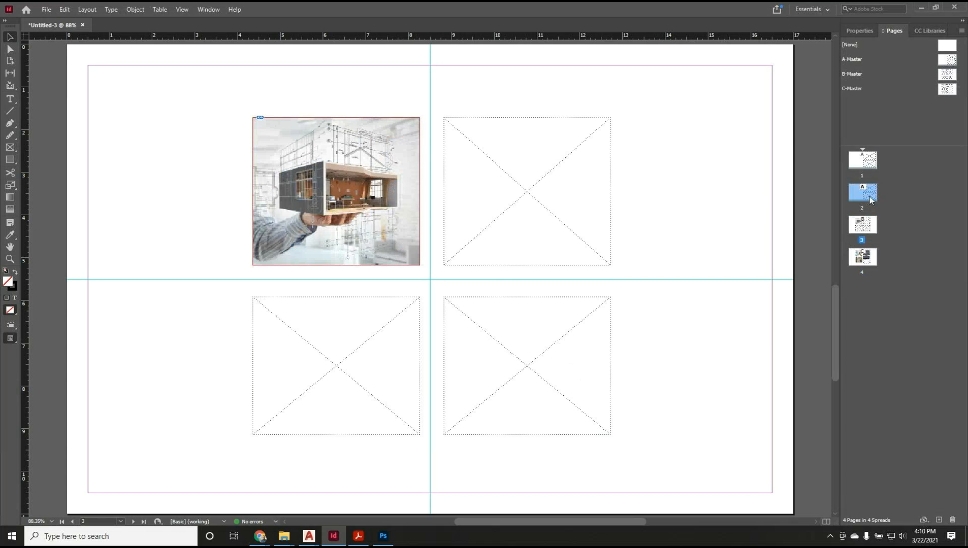
{"action": "double_click", "coordinate": [862, 256]}
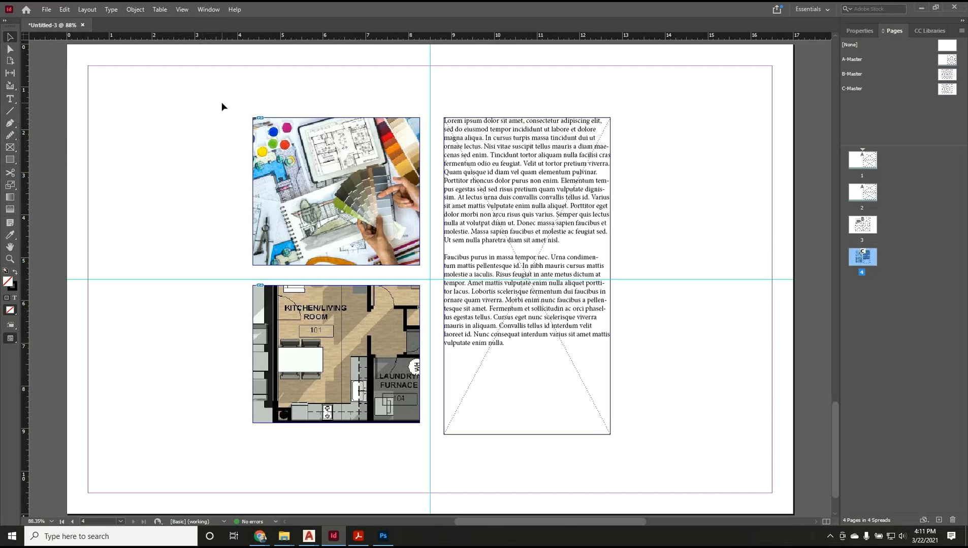
Delete both images and the text frame from page 4, and compare the page with page 1.
{"action": "left_click_drag", "start_coordinate": [237, 99], "coordinate": [641, 459]}
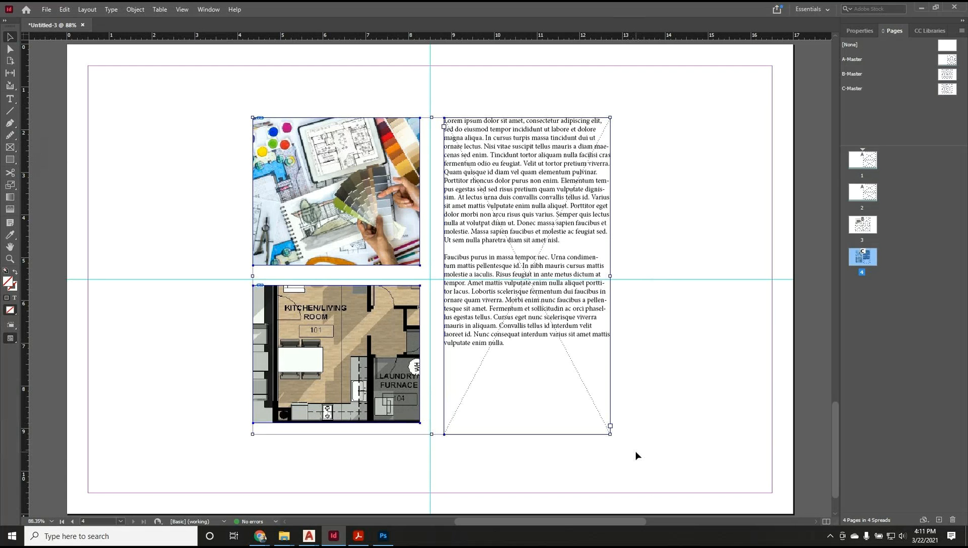
{"action": "key", "text": "Delete"}
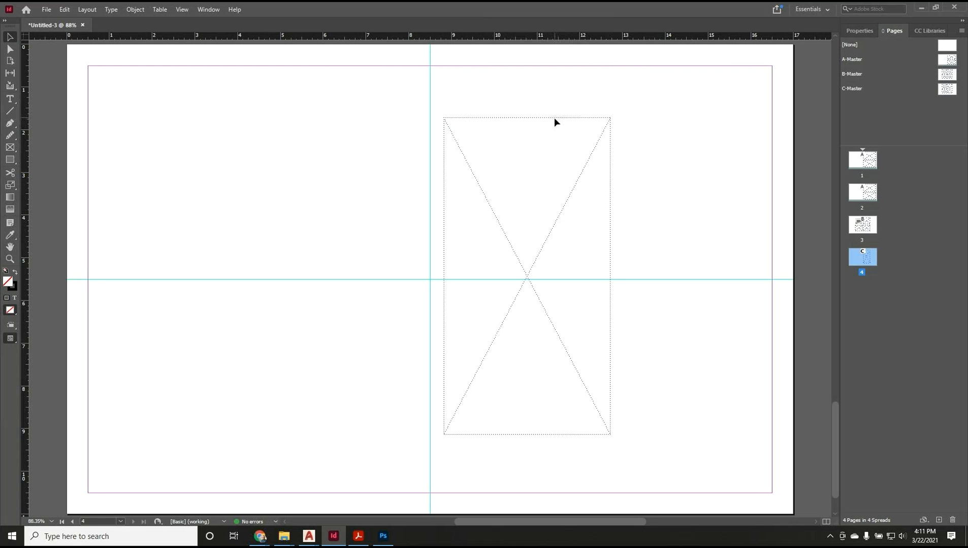
{"action": "double_click", "coordinate": [862, 160]}
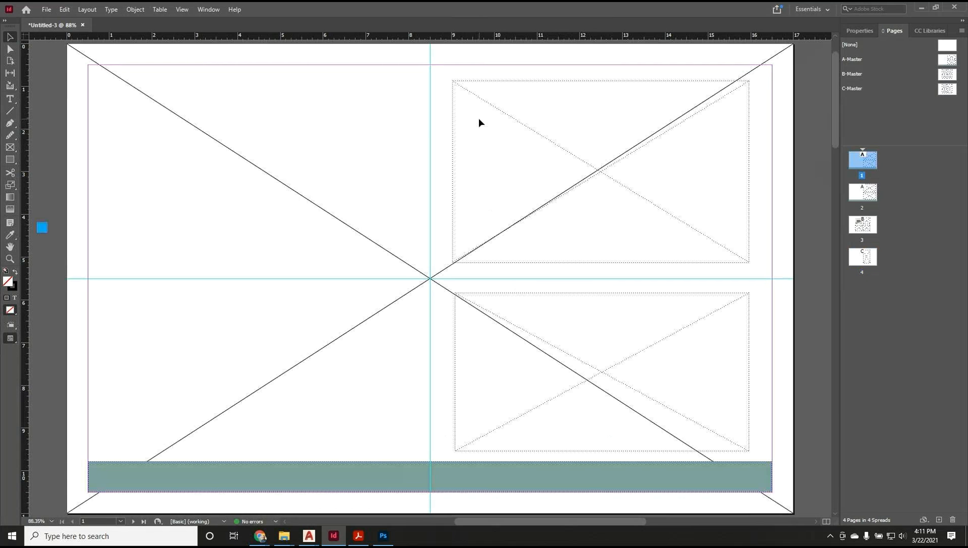
{"action": "double_click", "coordinate": [865, 259]}
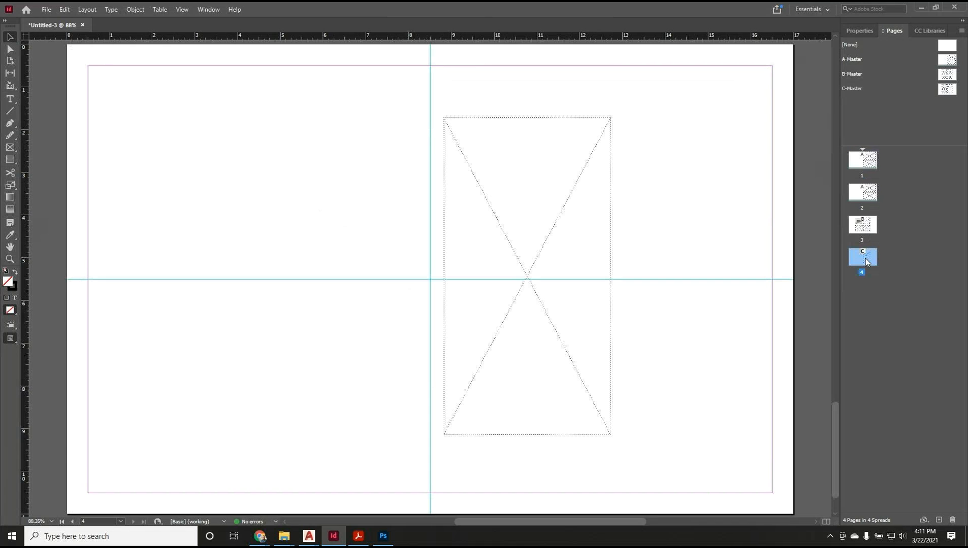
Delete the two full-page diagonal lines from A-Master and check the change on page 1.
{"action": "double_click", "coordinate": [853, 158]}
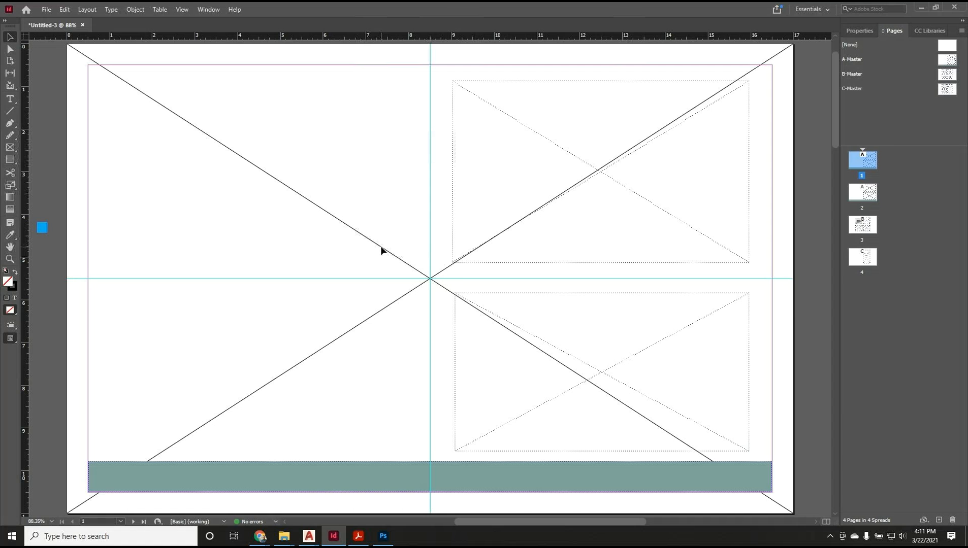
{"action": "double_click", "coordinate": [946, 60]}
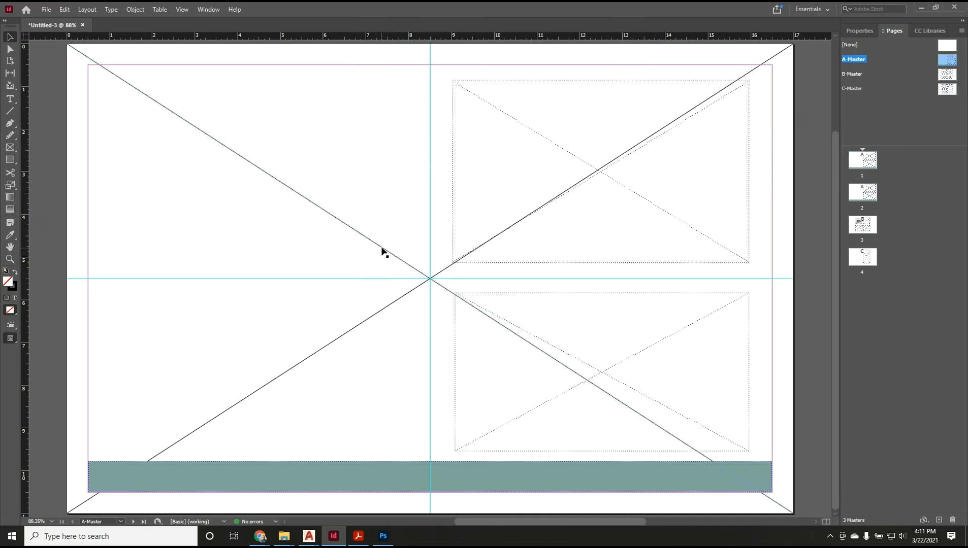
{"action": "left_click", "coordinate": [448, 267]}
{"action": "key", "text": "Delete"}
{"action": "left_click", "coordinate": [397, 260]}
{"action": "key", "text": "Delete"}
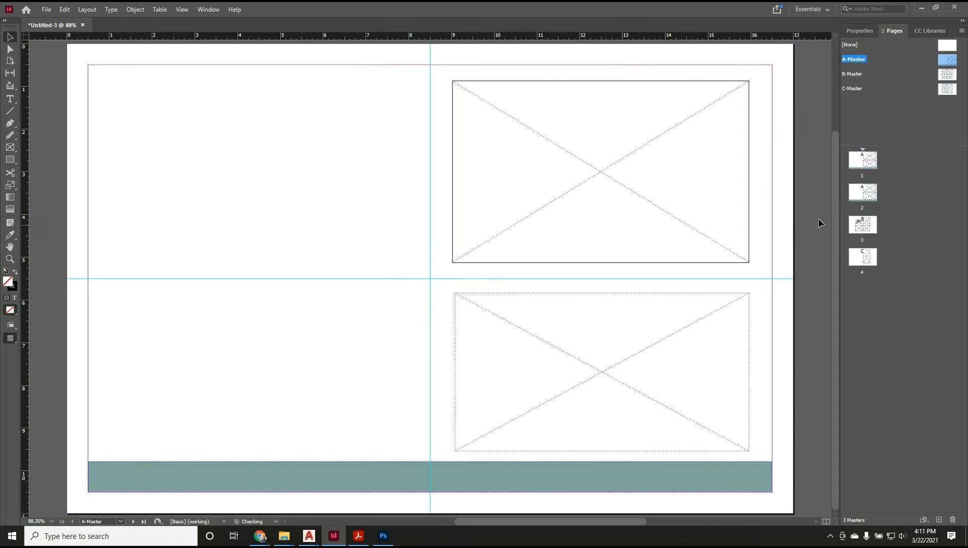
{"action": "double_click", "coordinate": [867, 160]}
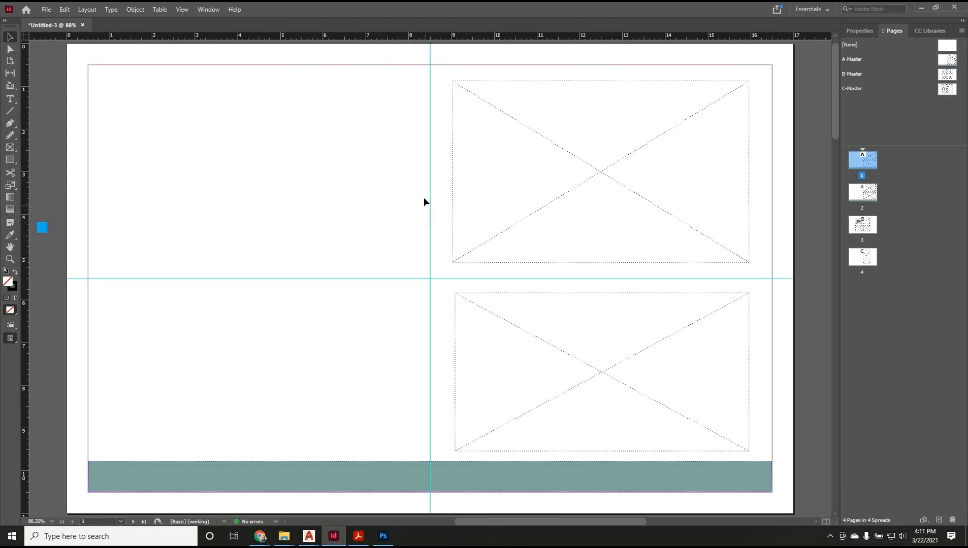
Close the document without saving and create a new Tabloid print document in landscape orientation with Facing Pages off.
{"action": "left_click", "coordinate": [84, 26]}
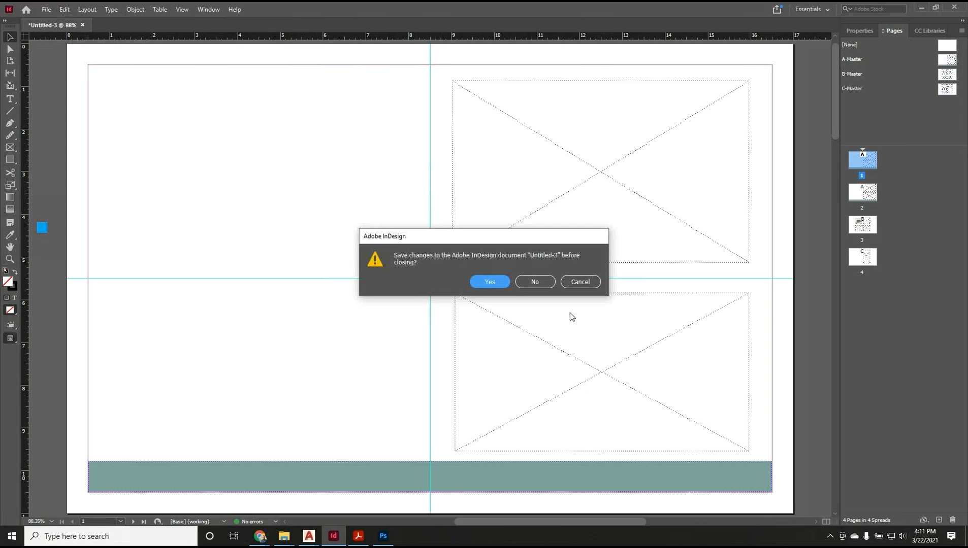
{"action": "left_click", "coordinate": [536, 281]}
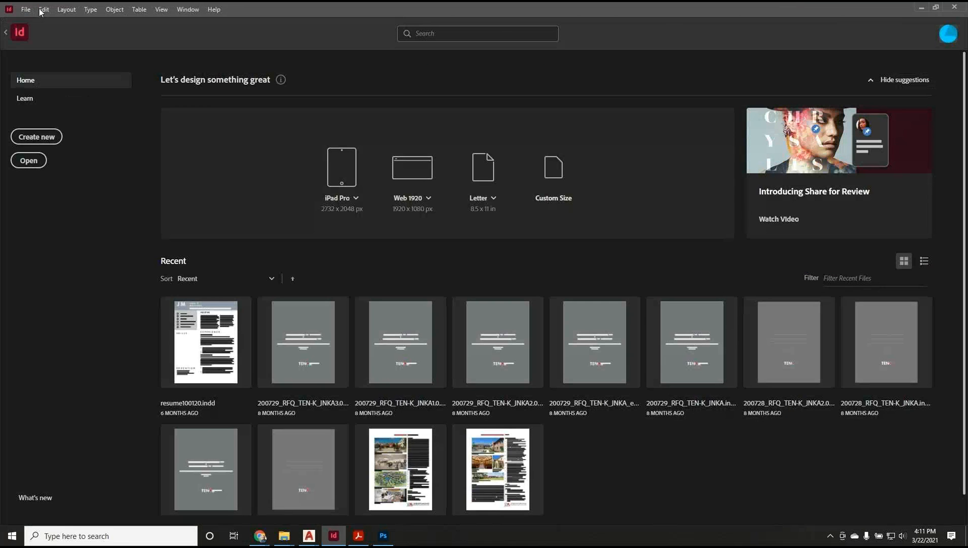
{"action": "left_click", "coordinate": [486, 198]}
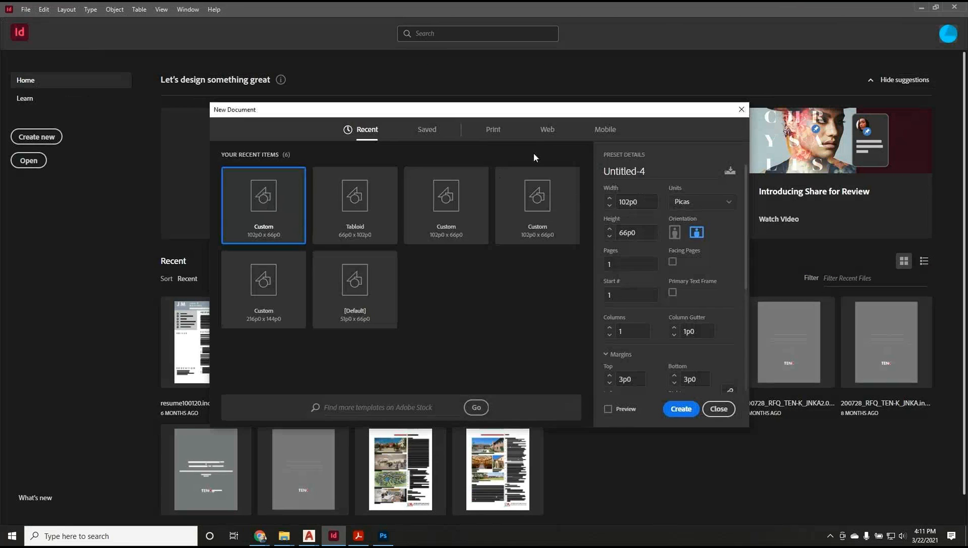
{"action": "left_click", "coordinate": [495, 135]}
{"action": "left_click", "coordinate": [447, 213]}
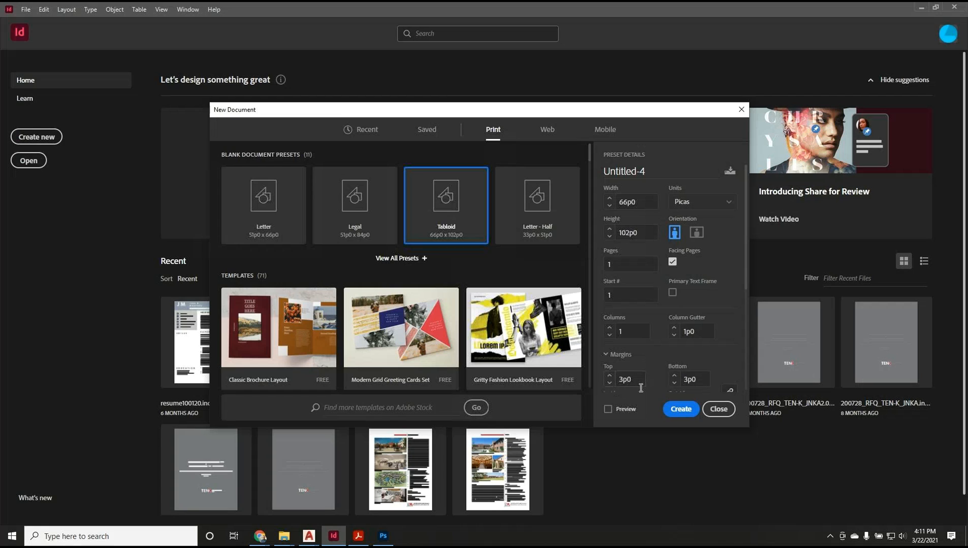
{"action": "left_click", "coordinate": [696, 232]}
{"action": "left_click", "coordinate": [673, 262]}
{"action": "left_click", "coordinate": [681, 409]}
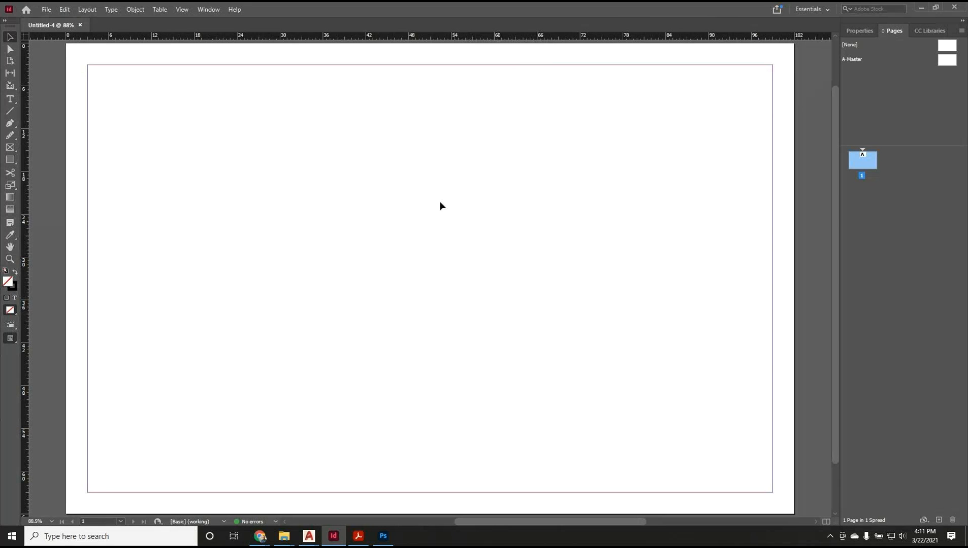
Set the units of both rulers to inches in the new document.
{"action": "left_click", "coordinate": [206, 10]}
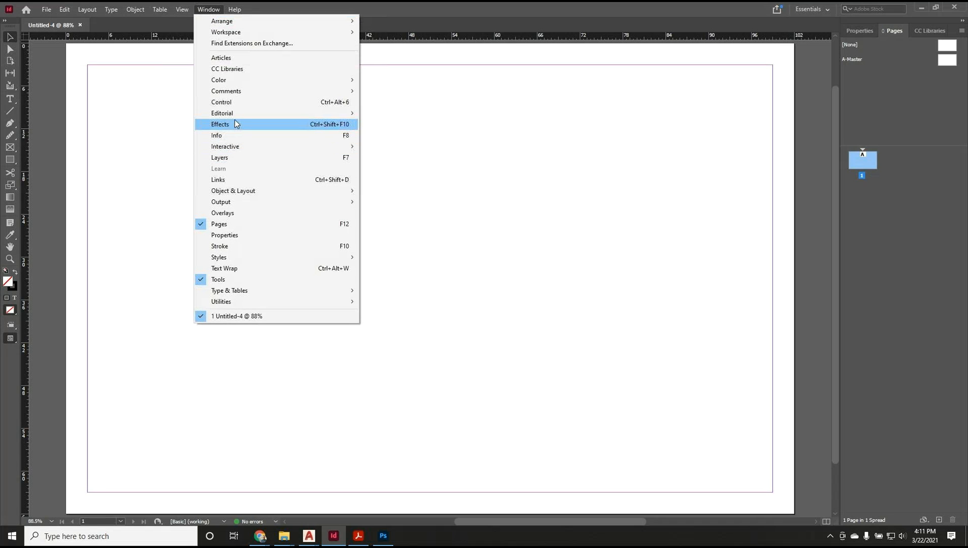
{"action": "mouse_move", "coordinate": [186, 12]}
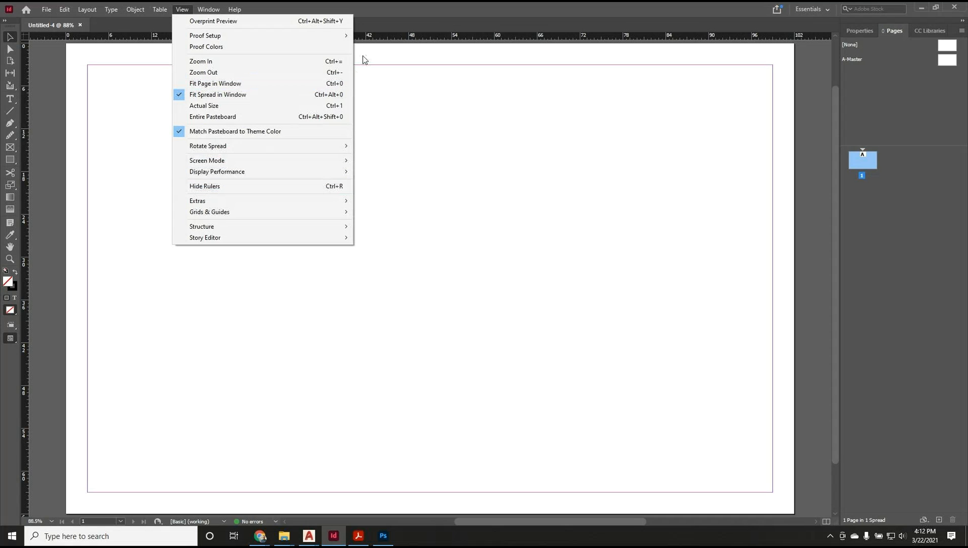
{"action": "left_click", "coordinate": [484, 113]}
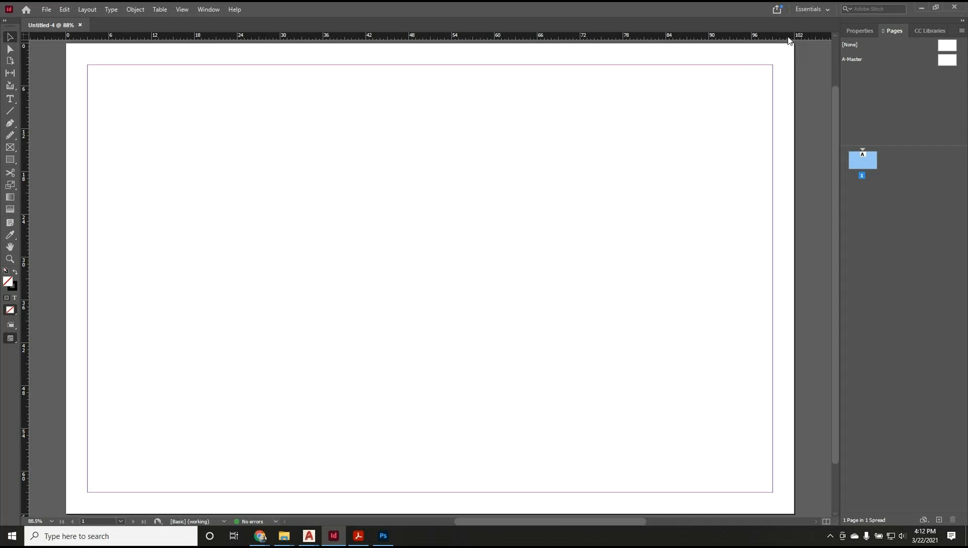
{"action": "right_click", "coordinate": [27, 36]}
{"action": "left_click", "coordinate": [57, 79]}
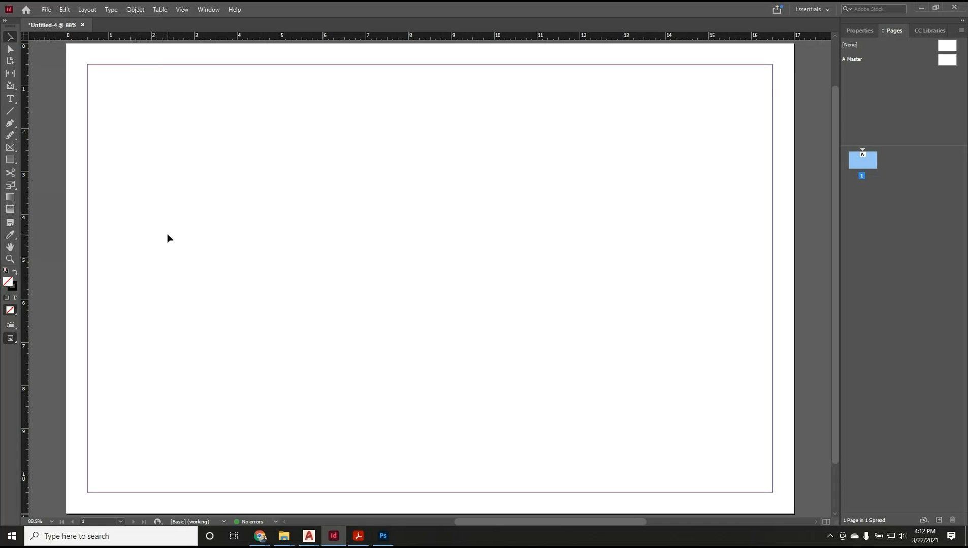
{"action": "scroll", "coordinate": [169, 236], "scroll_direction": "up", "scroll_amount": 2}
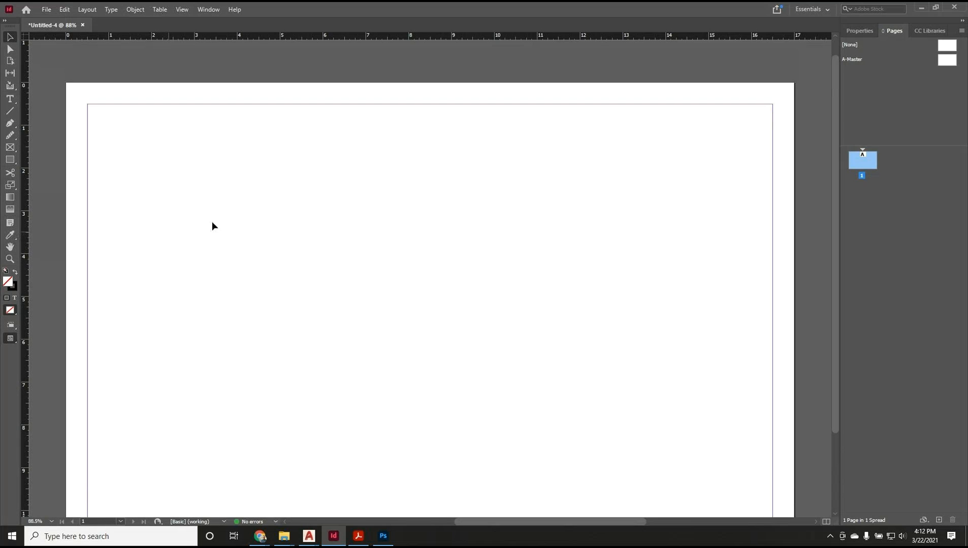
{"action": "left_click", "coordinate": [947, 59]}
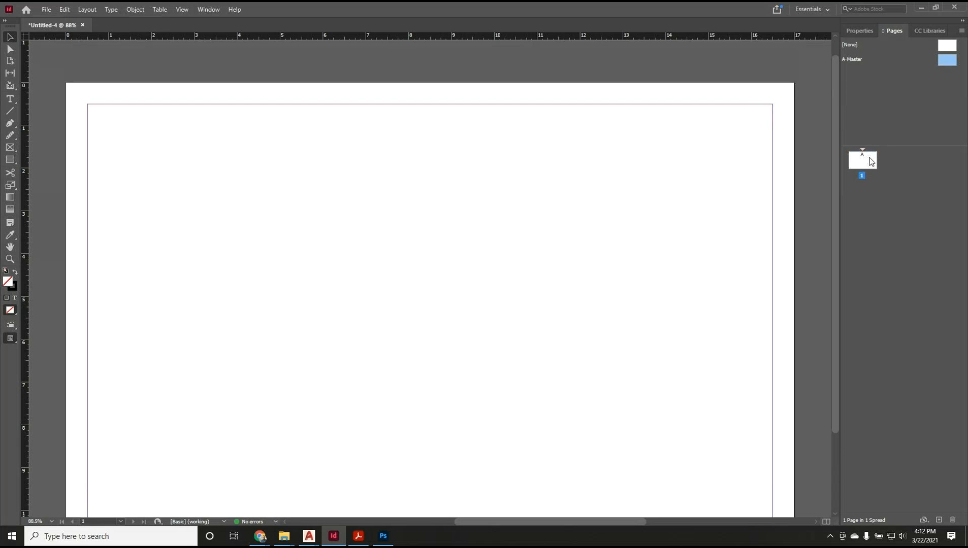
{"action": "left_click", "coordinate": [866, 165]}
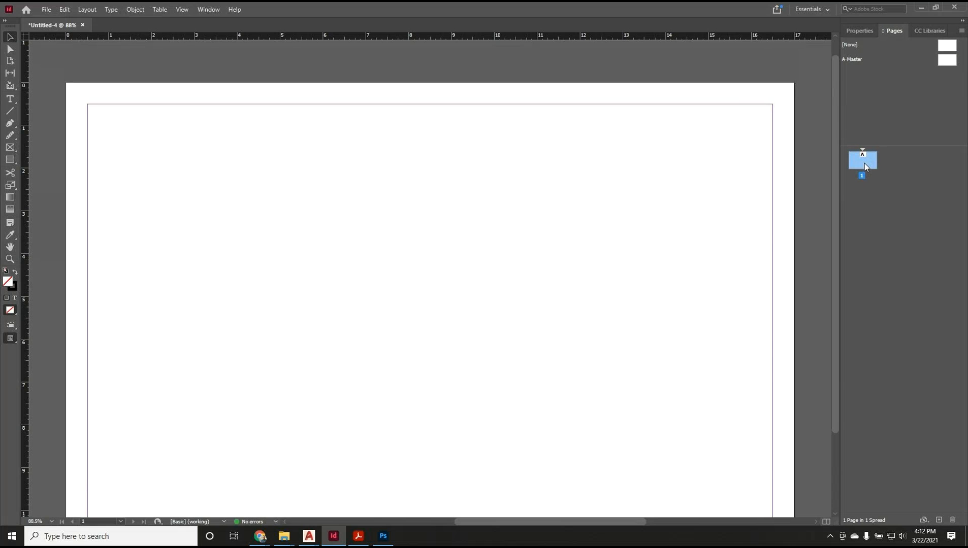
{"action": "scroll", "coordinate": [189, 84], "scroll_direction": "down", "scroll_amount": 2}
{"action": "scroll", "coordinate": [189, 84], "scroll_direction": "up", "scroll_amount": 2}
{"action": "scroll", "coordinate": [188, 82], "scroll_direction": "down", "scroll_amount": 2}
Divide page 1 into four columns with a 0.125 in gutter.
{"action": "left_click", "coordinate": [87, 9]}
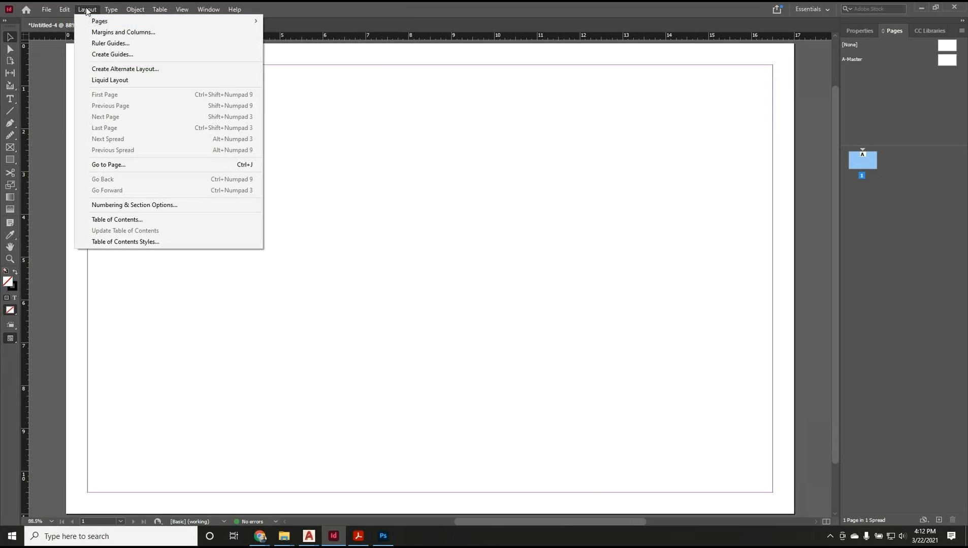
{"action": "mouse_move", "coordinate": [104, 21]}
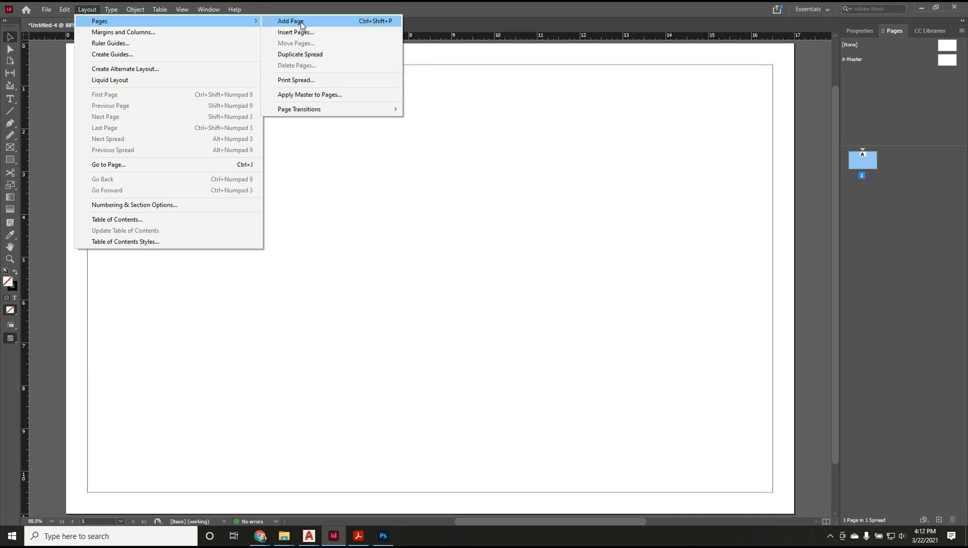
{"action": "left_click", "coordinate": [144, 34]}
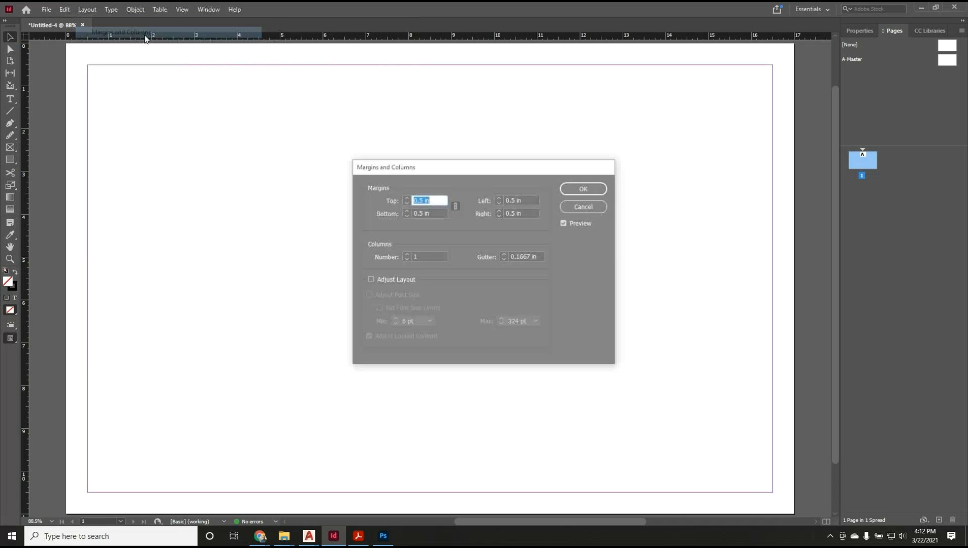
{"action": "left_click_drag", "start_coordinate": [421, 167], "coordinate": [354, 132]}
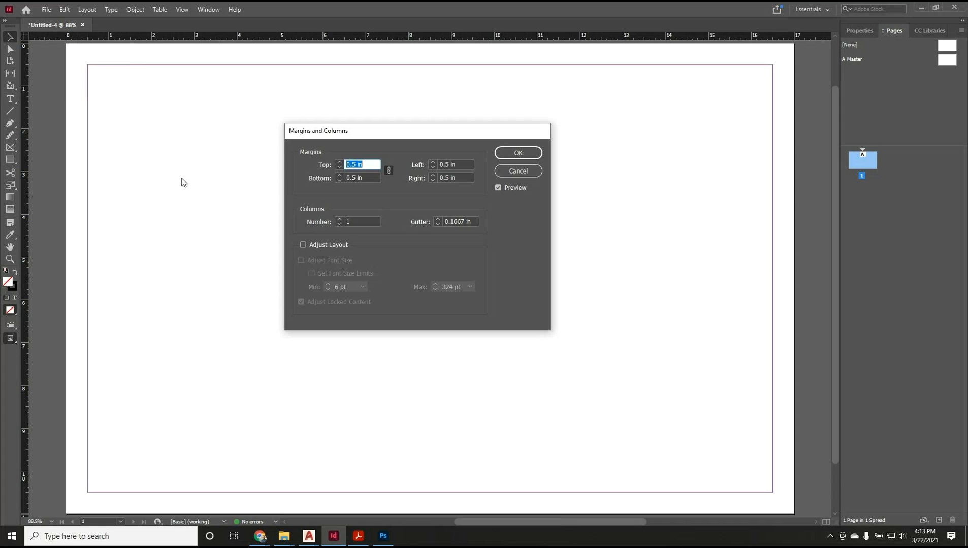
{"action": "double_click", "coordinate": [361, 222]}
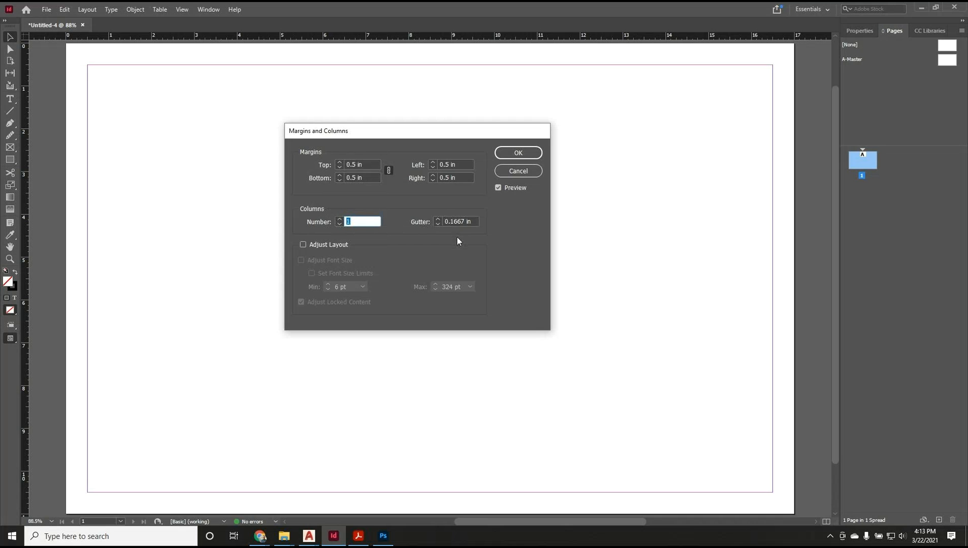
{"action": "double_click", "coordinate": [368, 222]}
{"action": "left_click", "coordinate": [454, 222]}
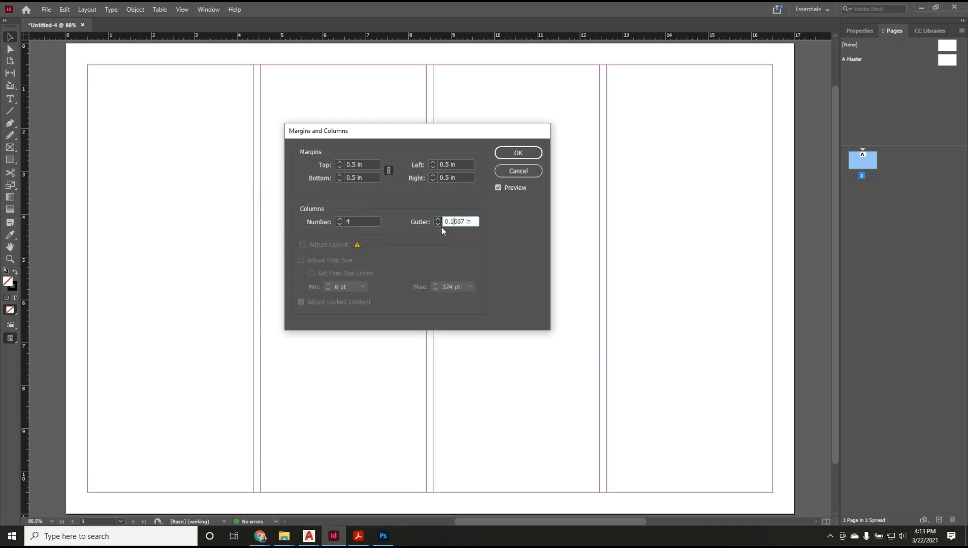
{"action": "left_click_drag", "start_coordinate": [477, 222], "coordinate": [422, 225]}
{"action": "type", "text": "0.125"}
{"action": "key", "text": "Tab"}
{"action": "key", "text": "Return"}
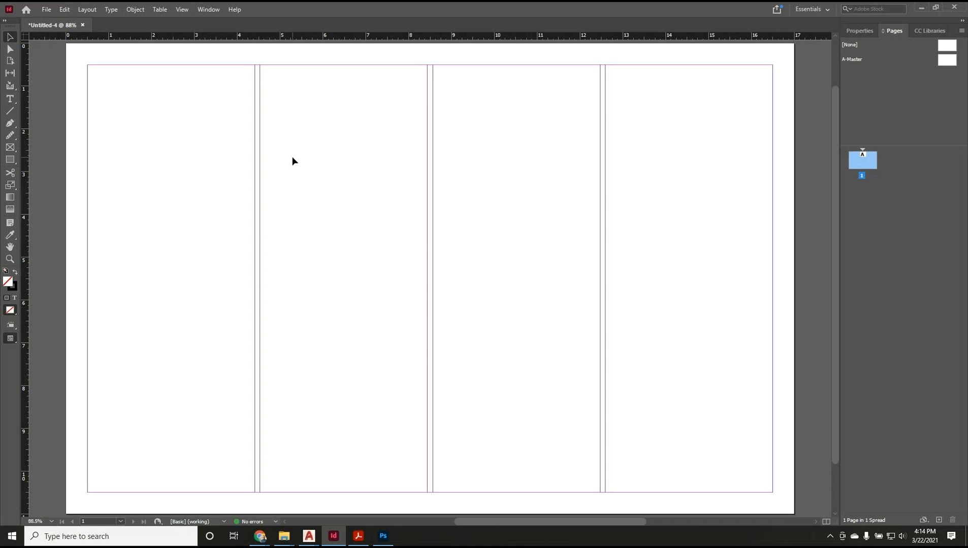
Change the column layout of page 1 to six columns with a 0.25 in gutter.
{"action": "left_click", "coordinate": [78, 11]}
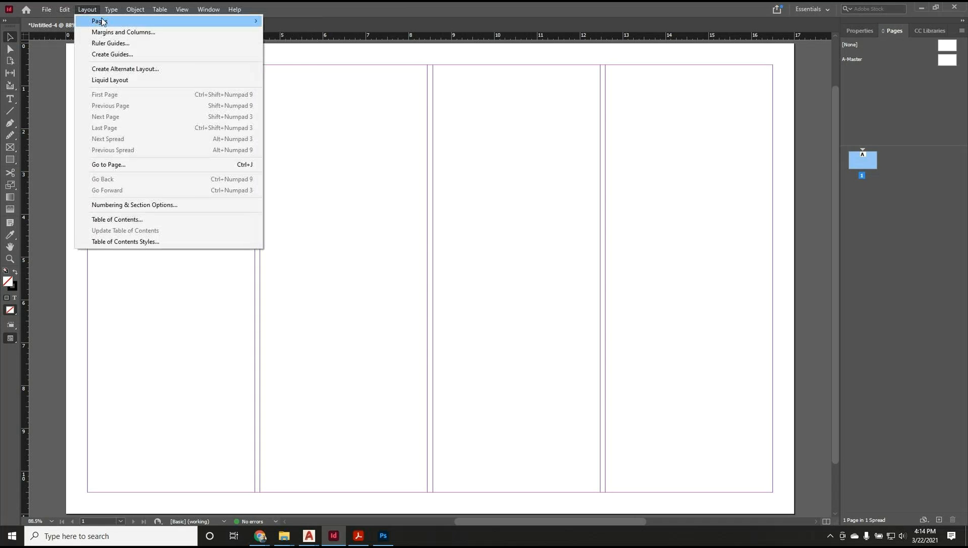
{"action": "left_click", "coordinate": [123, 33]}
{"action": "left_click", "coordinate": [359, 221]}
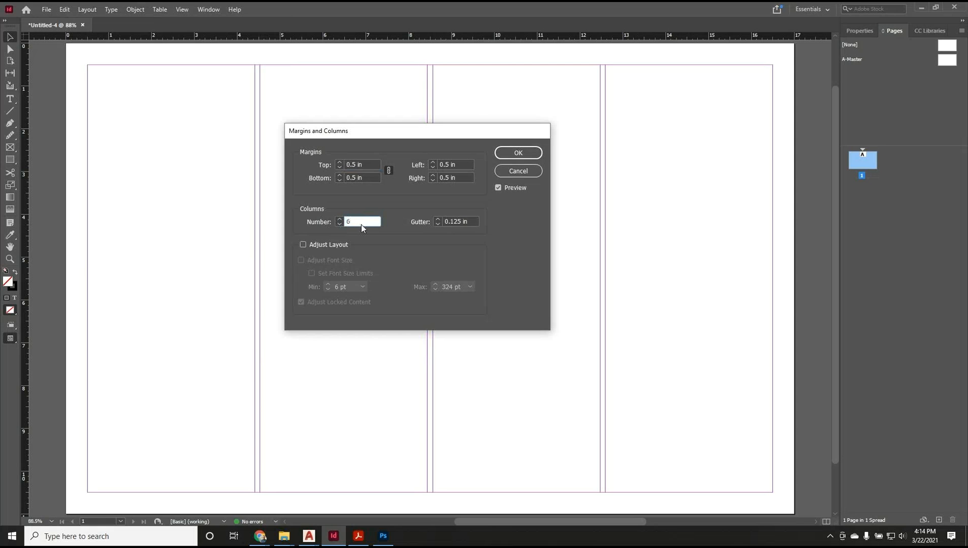
{"action": "type", "text": "6"}
{"action": "double_click", "coordinate": [454, 221]}
{"action": "type", "text": ".25"}
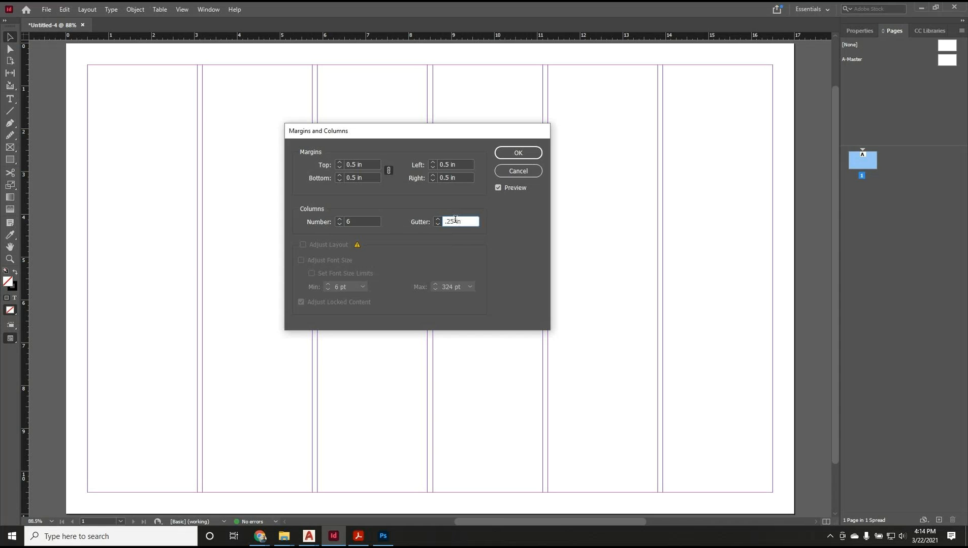
{"action": "double_click", "coordinate": [472, 224]}
{"action": "type", "text": ".25"}
{"action": "key", "text": "Return"}
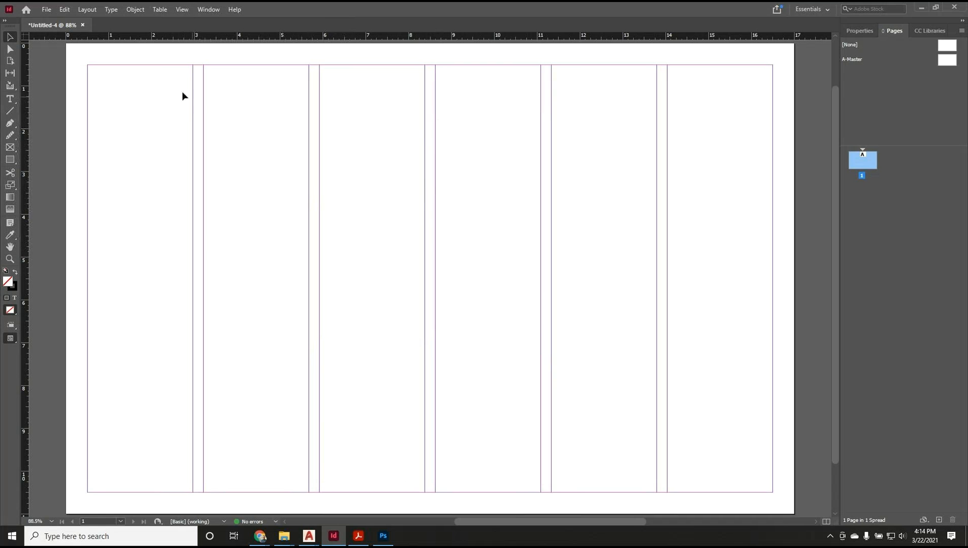
Switch between Preview and Normal screen modes to compare the page without and with its guides.
{"action": "left_click", "coordinate": [10, 147]}
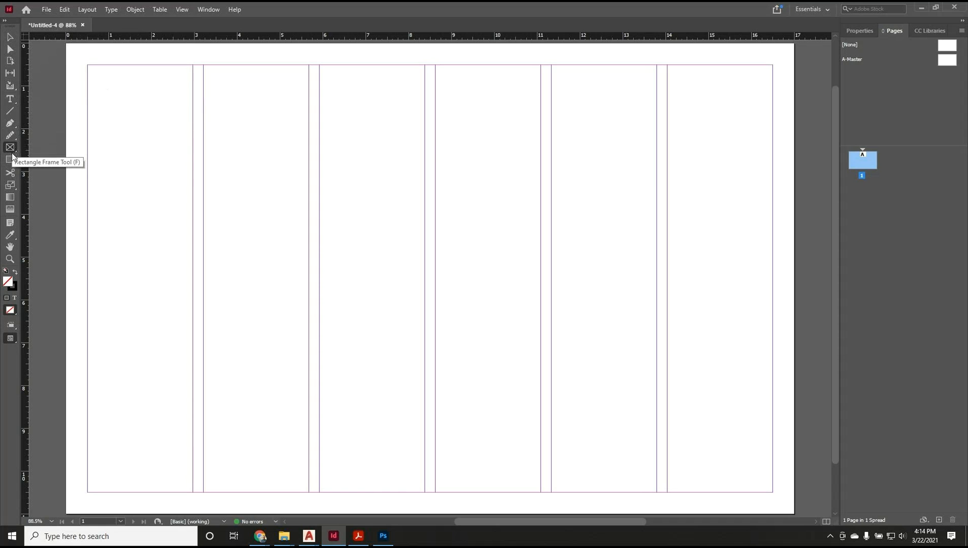
{"action": "left_click", "coordinate": [11, 161]}
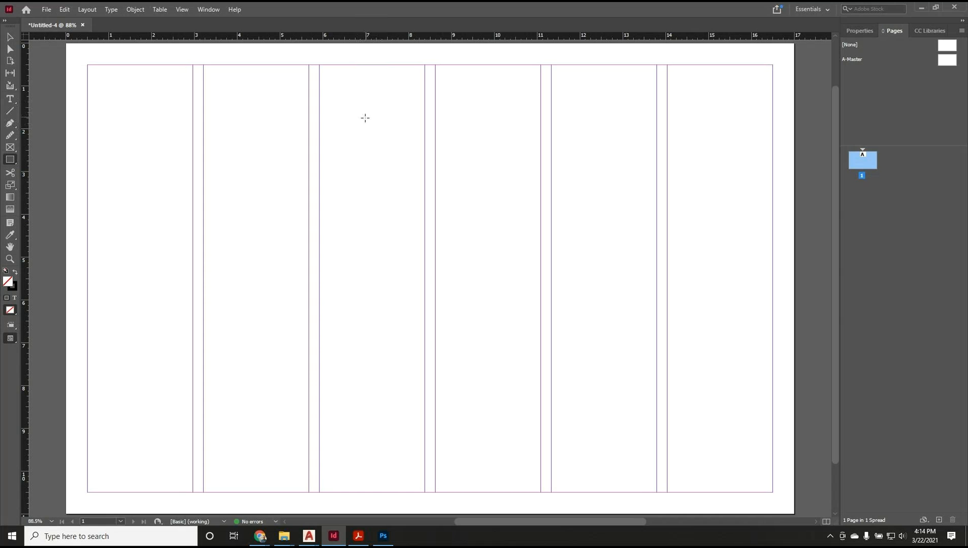
{"action": "key", "text": "w"}
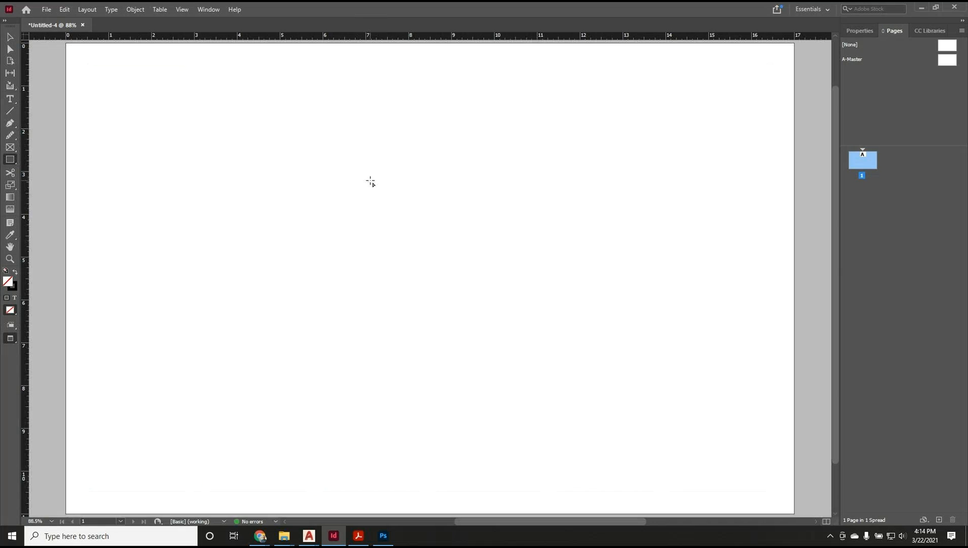
{"action": "key", "text": "w"}
{"action": "key", "text": "w"}
{"action": "key", "text": "w"}
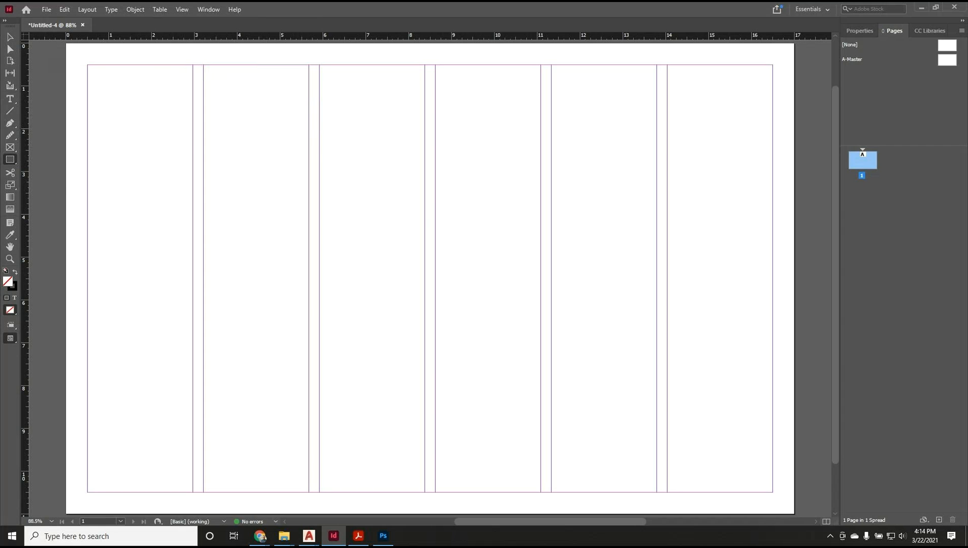
Hide all guides on the page, and show them again.
{"action": "left_click", "coordinate": [11, 39]}
{"action": "left_click_drag", "start_coordinate": [679, 228], "coordinate": [178, 159]}
{"action": "left_click_drag", "start_coordinate": [231, 185], "coordinate": [186, 166]}
{"action": "left_click", "coordinate": [181, 10]}
{"action": "mouse_move", "coordinate": [223, 212]}
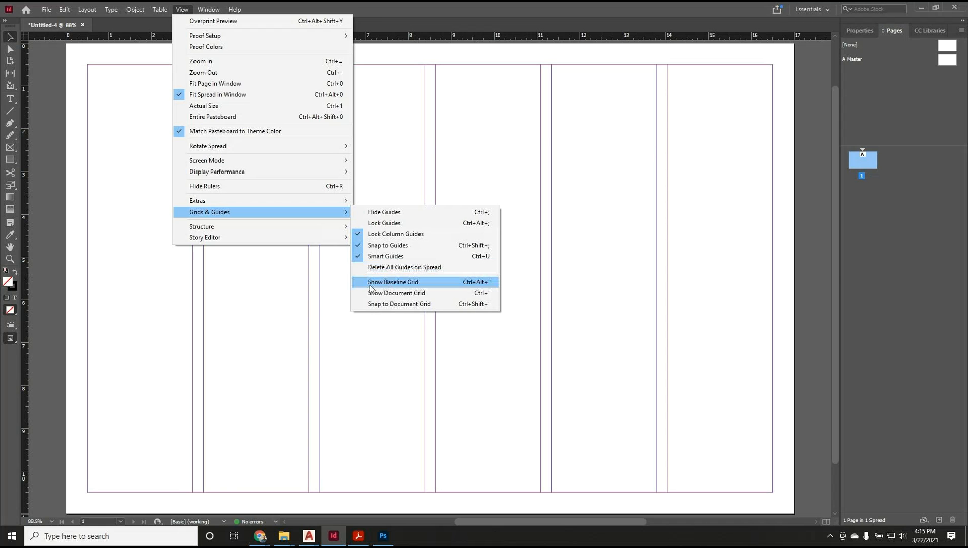
{"action": "left_click", "coordinate": [383, 213]}
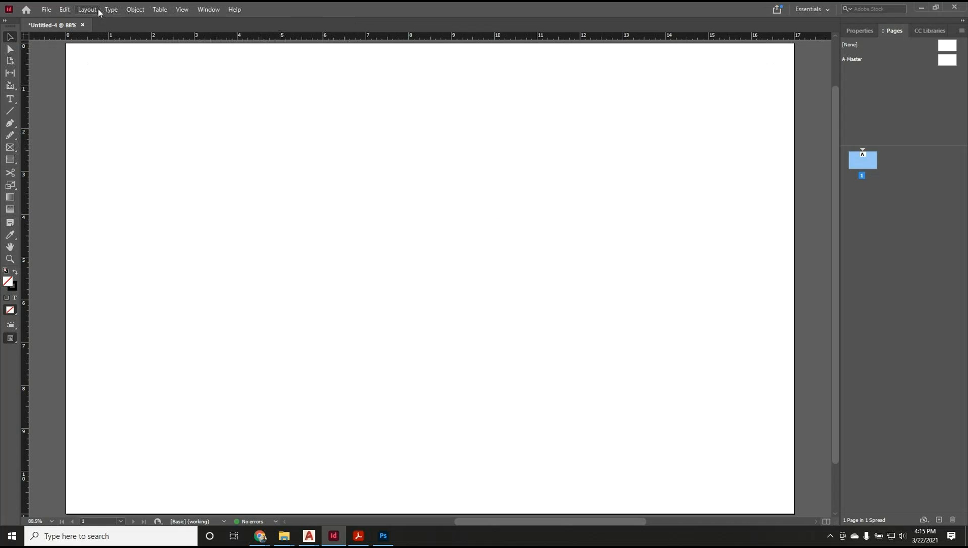
{"action": "left_click", "coordinate": [182, 9]}
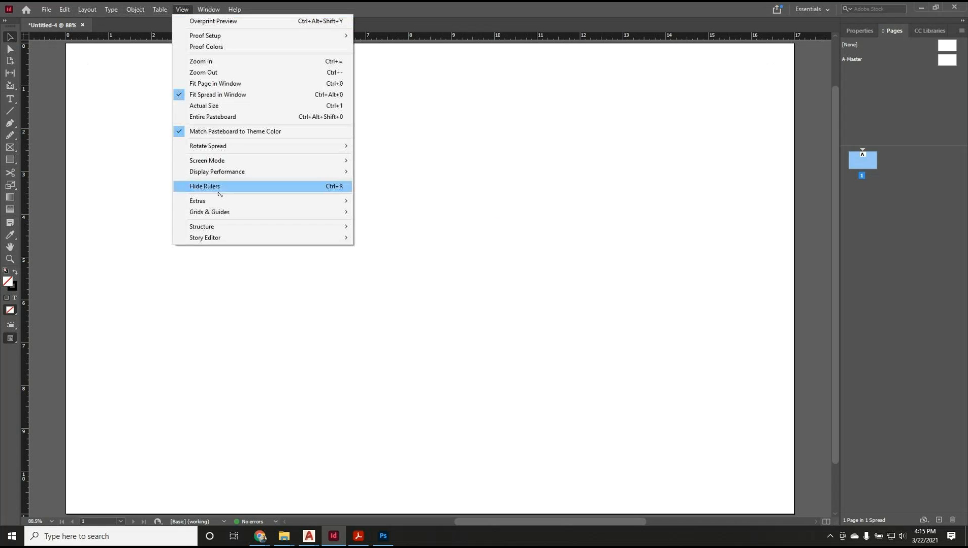
{"action": "left_click", "coordinate": [401, 214]}
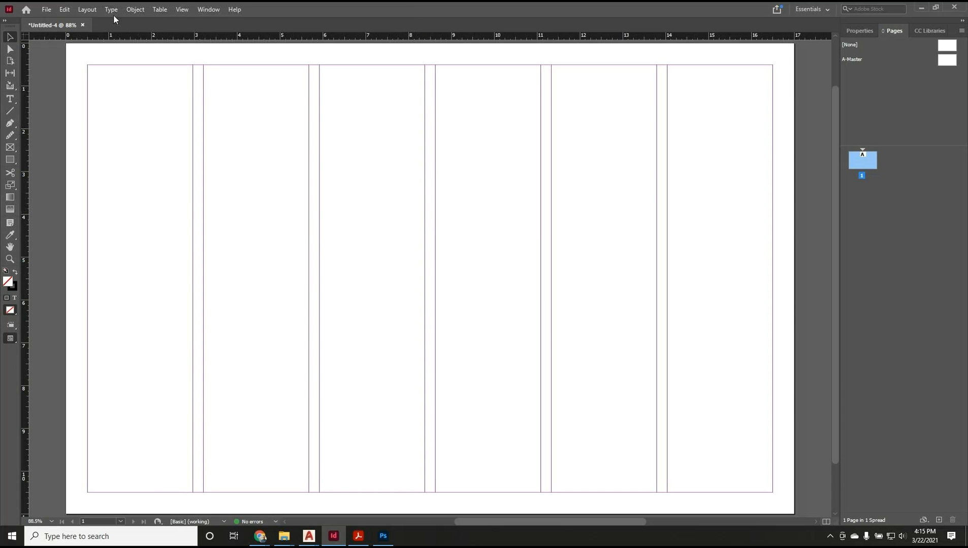
Hide the rulers around the page.
{"action": "left_click", "coordinate": [182, 9]}
{"action": "mouse_move", "coordinate": [226, 212]}
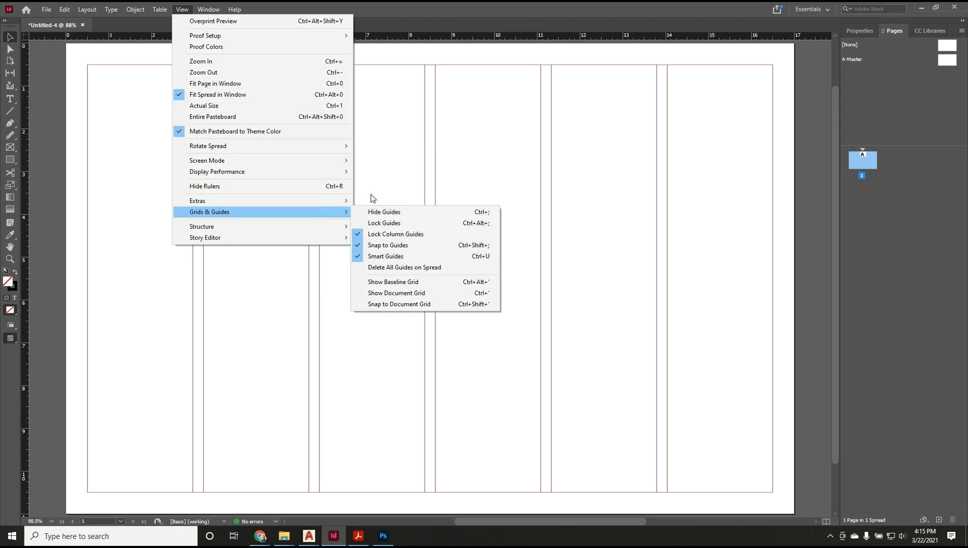
{"action": "left_click", "coordinate": [451, 188]}
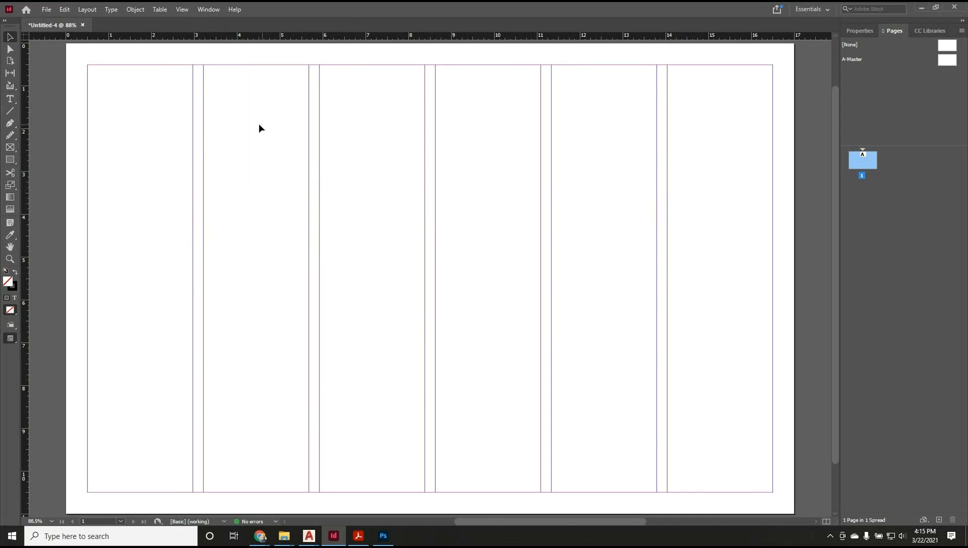
{"action": "left_click", "coordinate": [179, 9]}
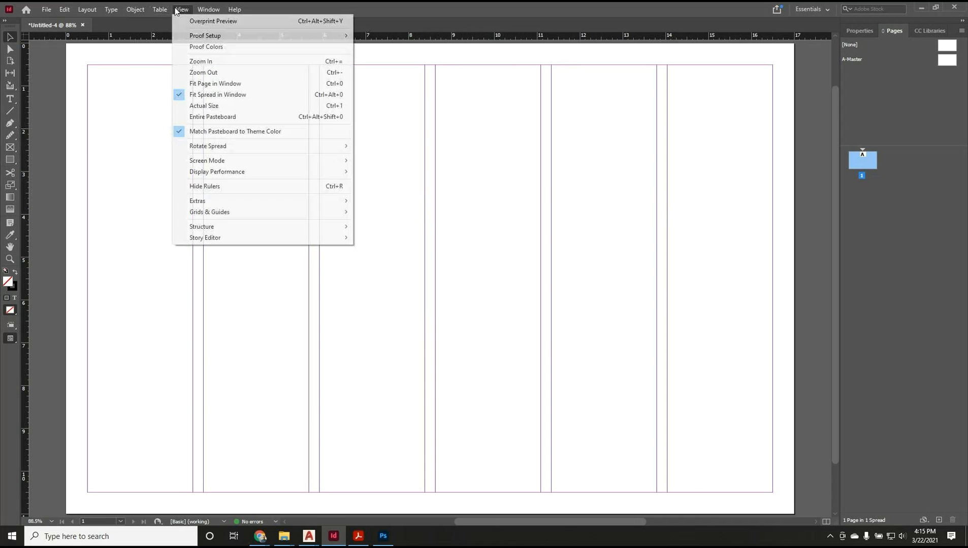
{"action": "left_click", "coordinate": [241, 187]}
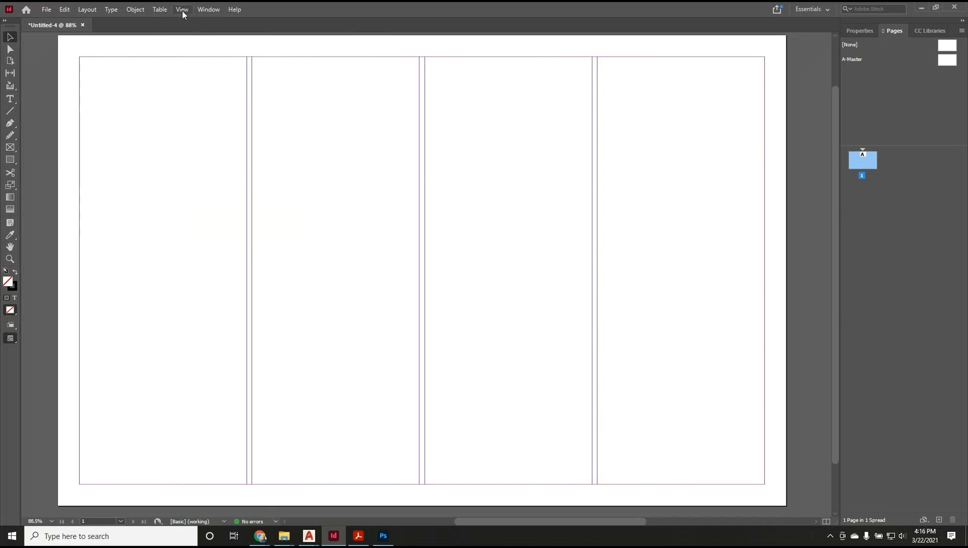
Set the page to six columns again with a 0.25 in gutter.
{"action": "left_click", "coordinate": [88, 9]}
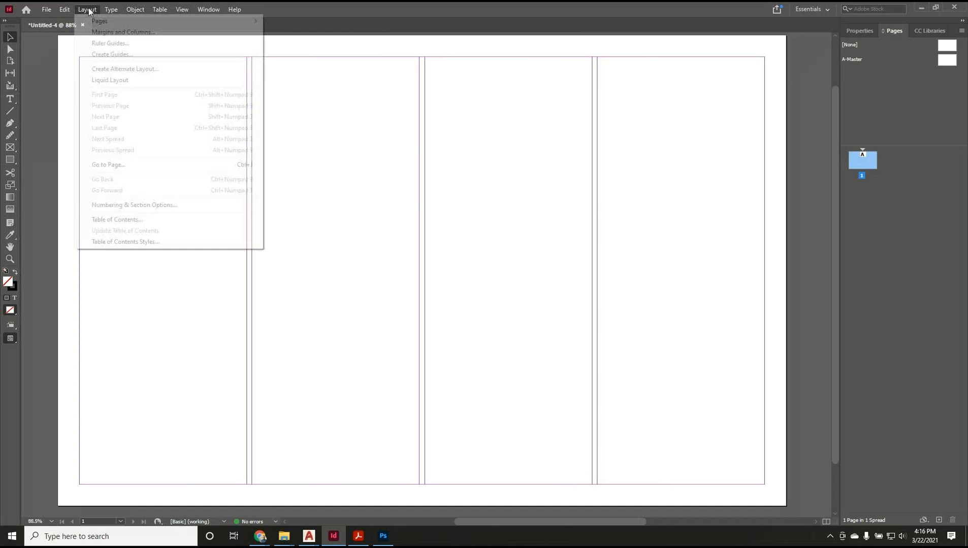
{"action": "left_click", "coordinate": [117, 31]}
{"action": "double_click", "coordinate": [356, 221]}
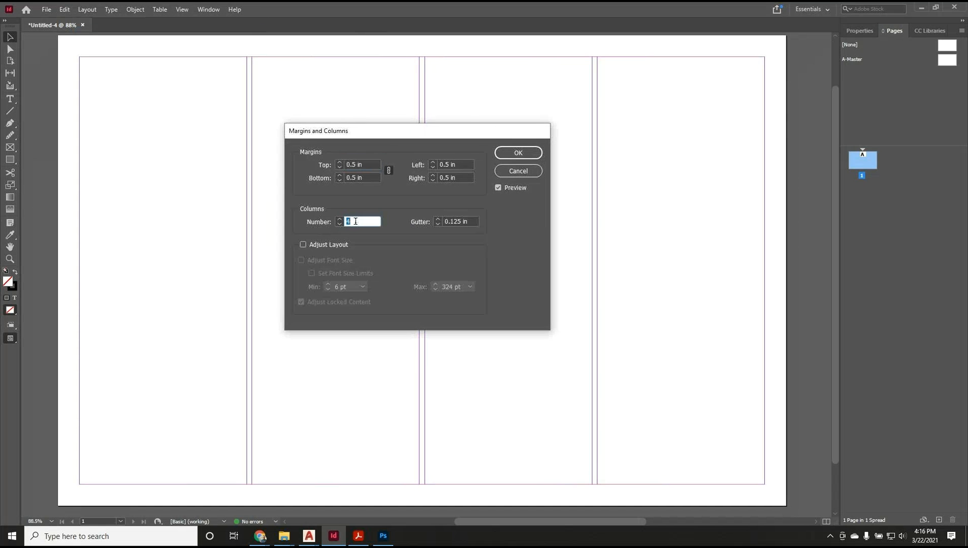
{"action": "type", "text": "6"}
{"action": "key", "text": "Tab"}
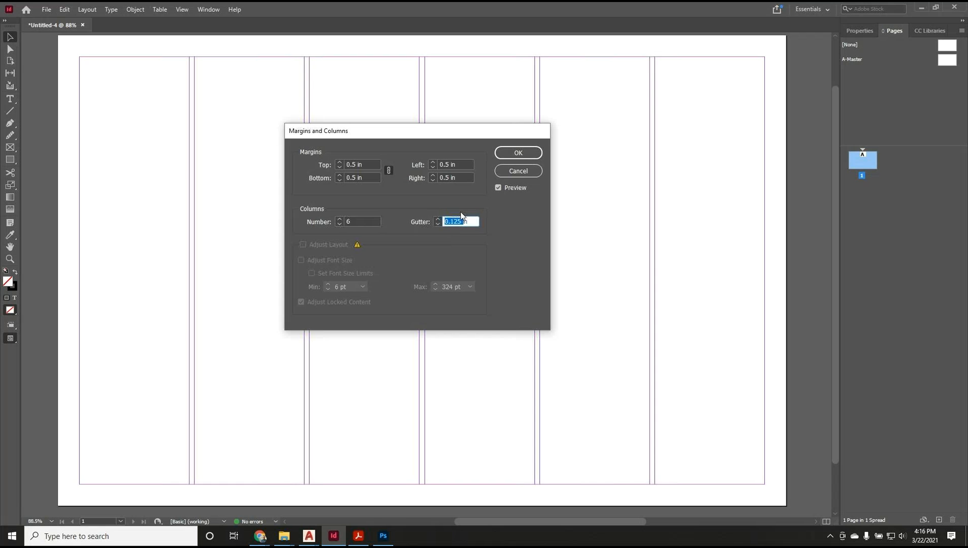
{"action": "type", "text": "0.25"}
{"action": "key", "text": "Return"}
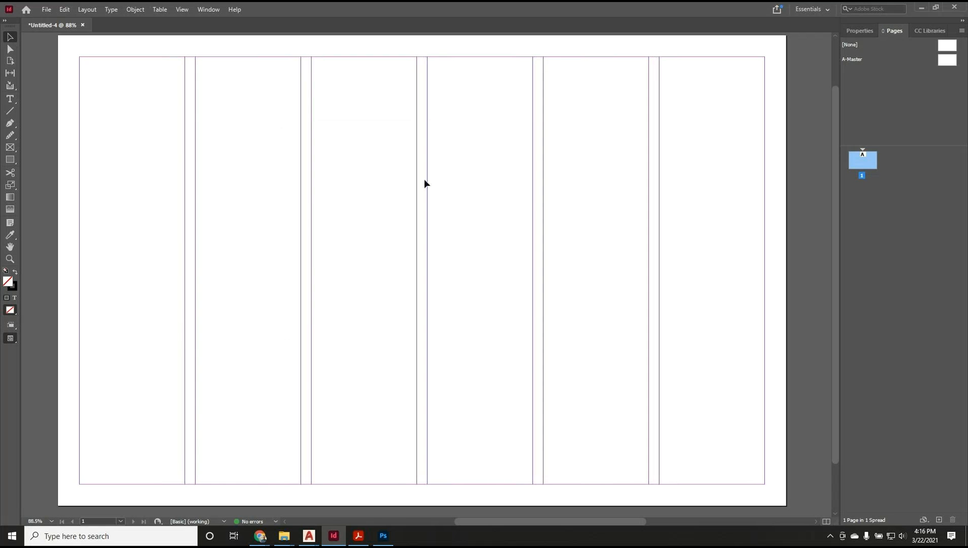
Unlock the column guides and move the first gutter closer to the page's left margin, narrowing the first column.
{"action": "left_click", "coordinate": [182, 9]}
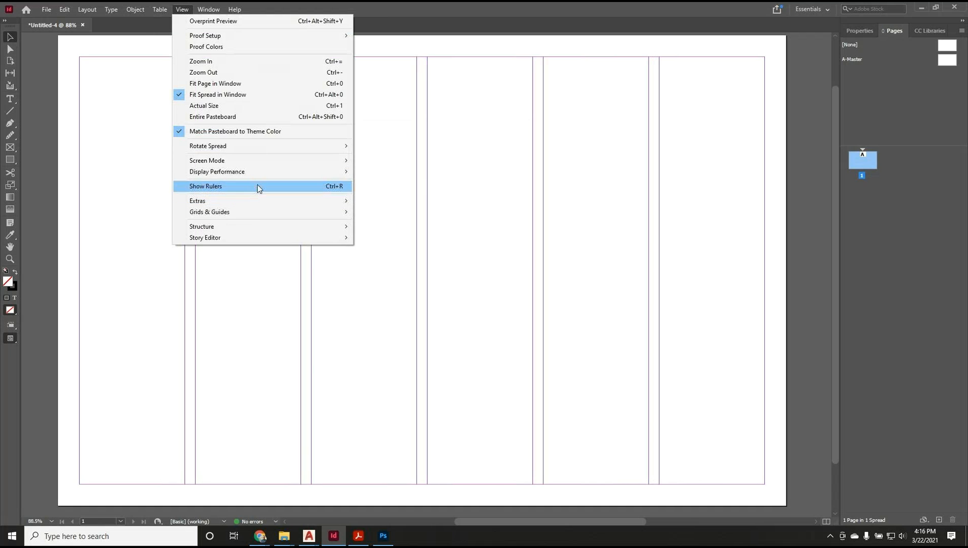
{"action": "mouse_move", "coordinate": [261, 212]}
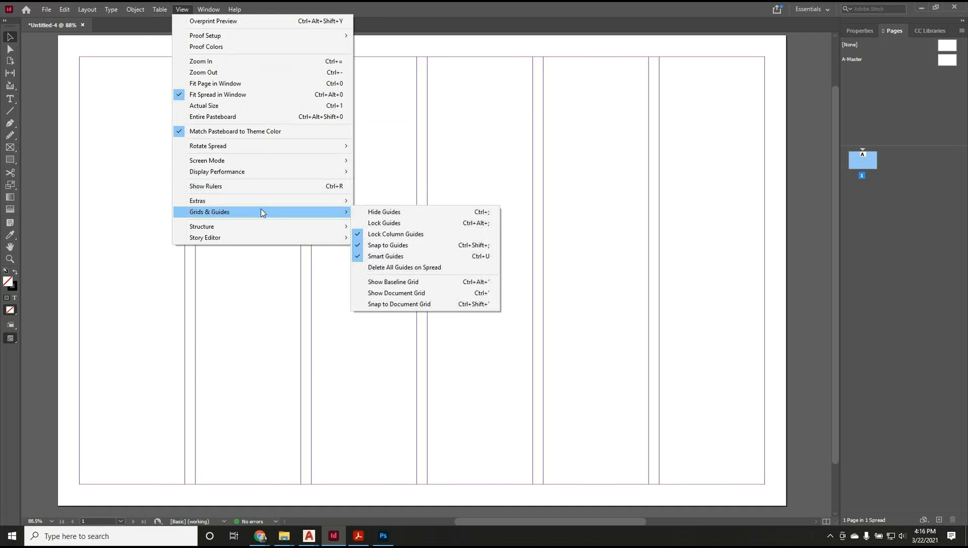
{"action": "left_click", "coordinate": [358, 235]}
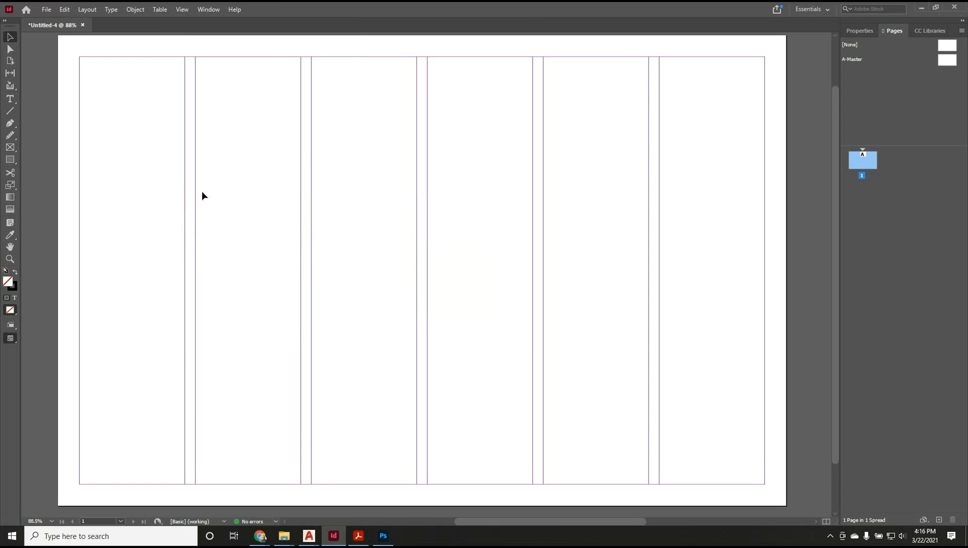
{"action": "left_click_drag", "start_coordinate": [187, 175], "coordinate": [83, 173]}
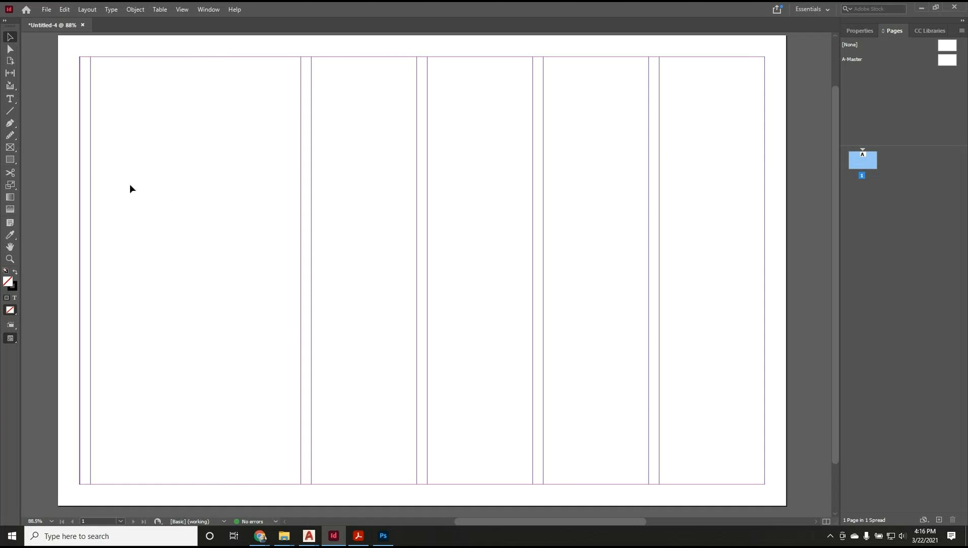
{"action": "left_click_drag", "start_coordinate": [91, 182], "coordinate": [154, 177]}
Set the page to five equal columns with a 0.25 in gutter, keeping the 0.5 in margins.
{"action": "left_click", "coordinate": [90, 12]}
{"action": "mouse_move", "coordinate": [108, 10]}
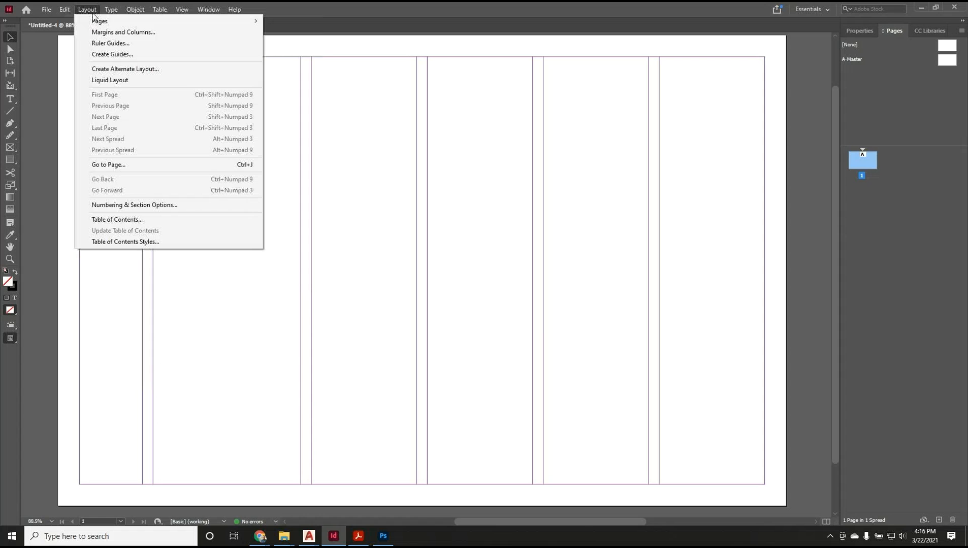
{"action": "left_click", "coordinate": [100, 33]}
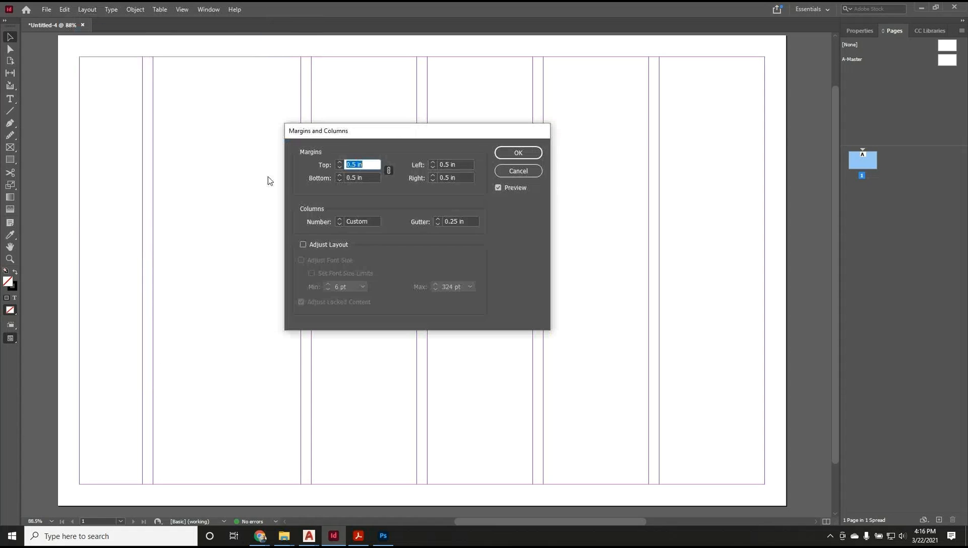
{"action": "double_click", "coordinate": [363, 222]}
{"action": "type", "text": "5"}
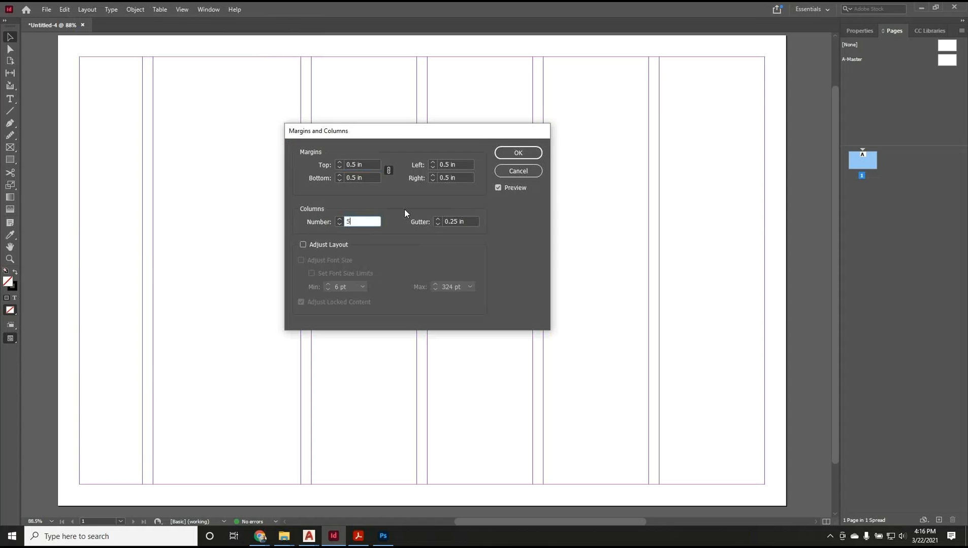
{"action": "left_click_drag", "start_coordinate": [465, 221], "coordinate": [435, 220]}
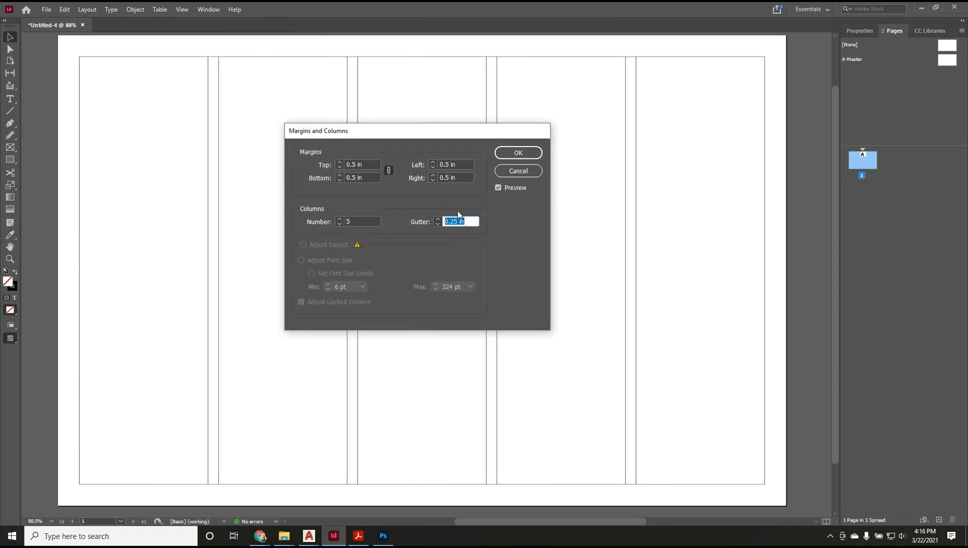
{"action": "left_click", "coordinate": [518, 153]}
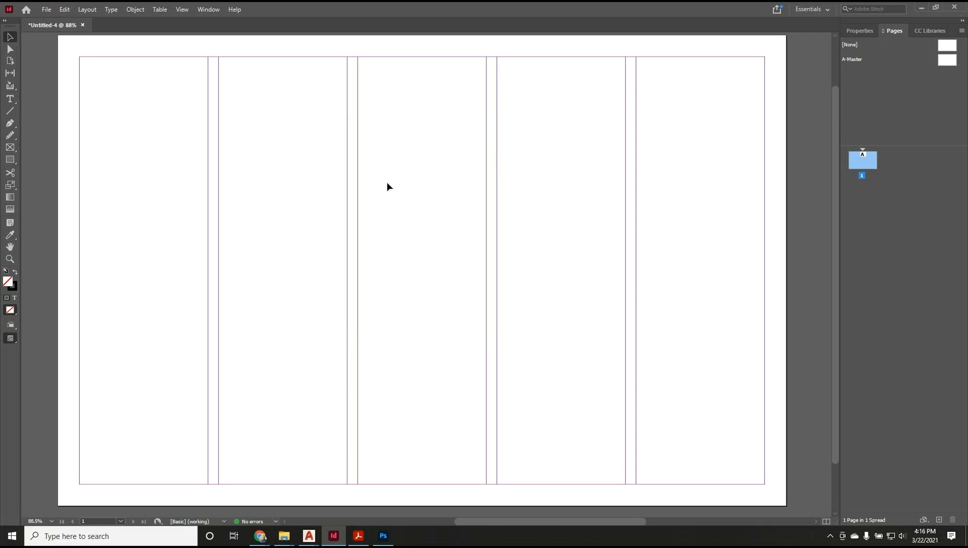
Create ruler guides for four rows with a 0.25 in gutter, fitted to the page.
{"action": "left_click", "coordinate": [79, 9]}
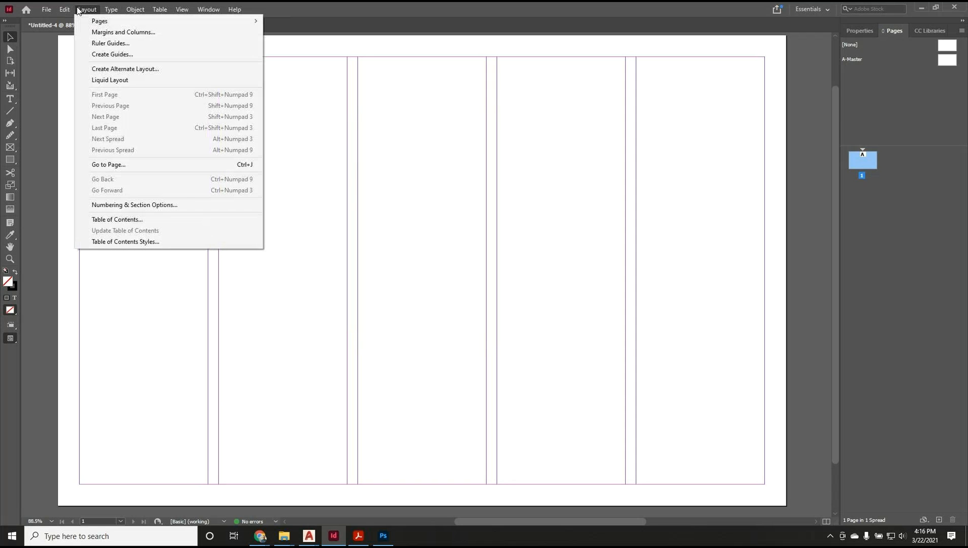
{"action": "left_click", "coordinate": [115, 56]}
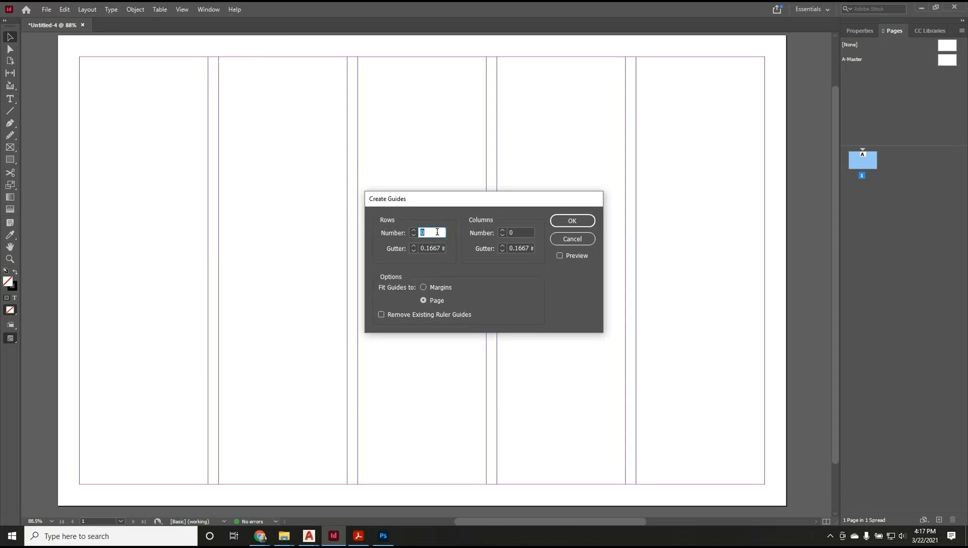
{"action": "type", "text": "4"}
{"action": "double_click", "coordinate": [433, 247]}
{"action": "type", "text": "25in"}
{"action": "left_click", "coordinate": [571, 222]}
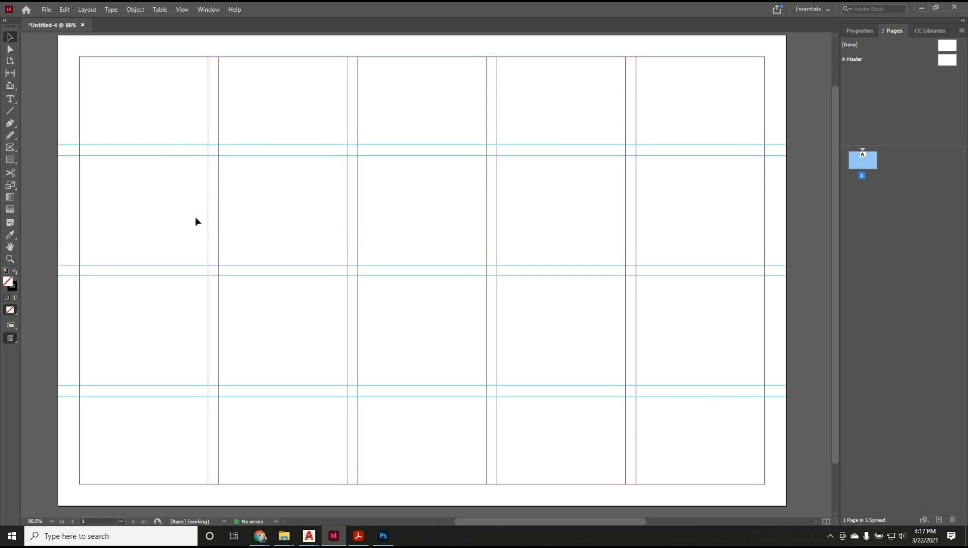
Draw rectangle frames filling the first column's top two cells, about 3 x 2.06 in and 3 x 2.56 in.
{"action": "left_click", "coordinate": [11, 147]}
{"action": "left_click_drag", "start_coordinate": [79, 59], "coordinate": [207, 145]}
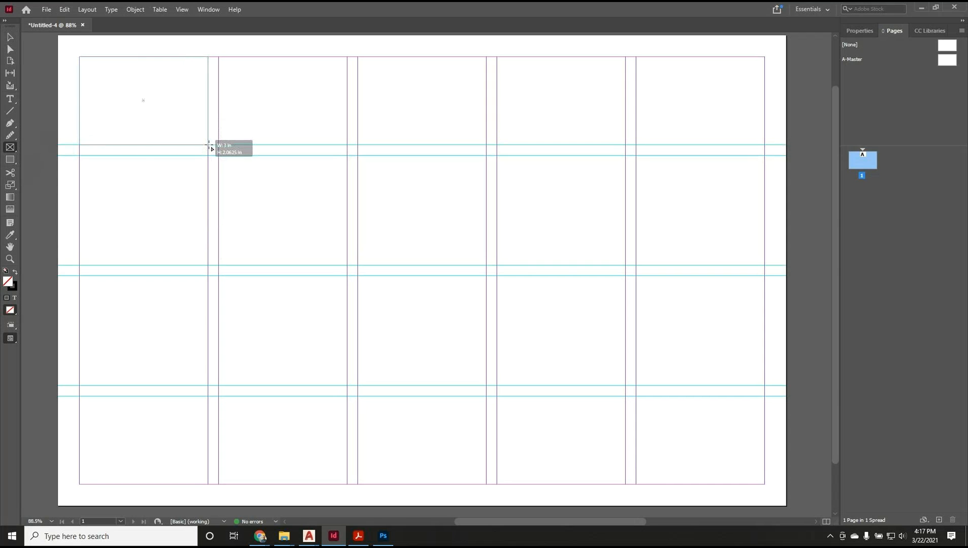
{"action": "left_click_drag", "start_coordinate": [79, 156], "coordinate": [208, 265]}
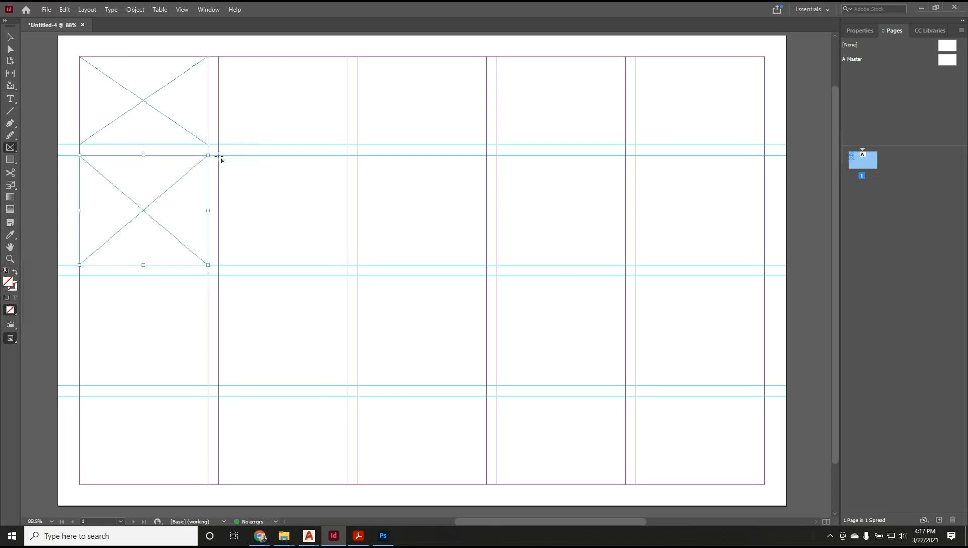
{"action": "left_click", "coordinate": [261, 177]}
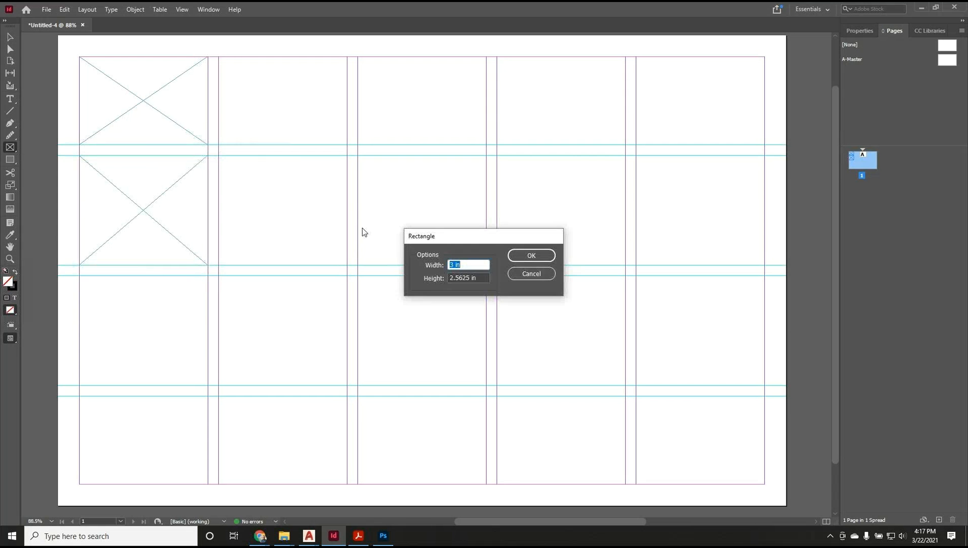
{"action": "left_click", "coordinate": [532, 275]}
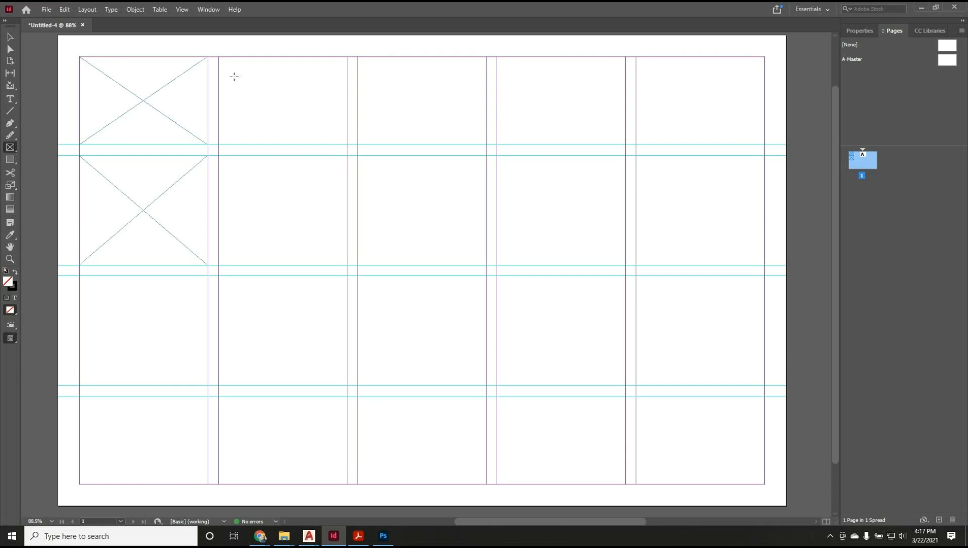
Draw a large frame across the middle three columns and top three rows, plus two stacked two-row frames in the fifth column.
{"action": "left_click_drag", "start_coordinate": [219, 57], "coordinate": [625, 385]}
{"action": "left_click_drag", "start_coordinate": [637, 57], "coordinate": [765, 265]}
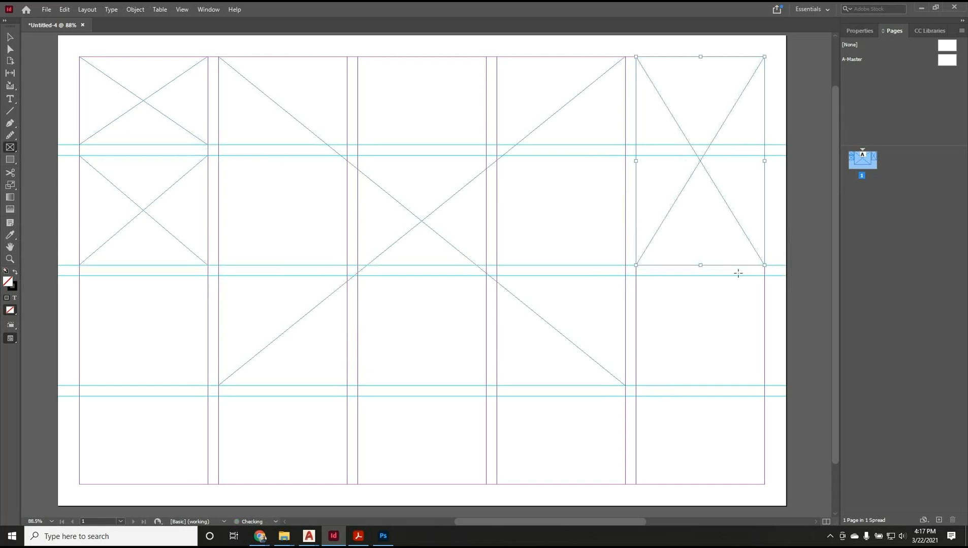
{"action": "left_click_drag", "start_coordinate": [636, 276], "coordinate": [764, 485]}
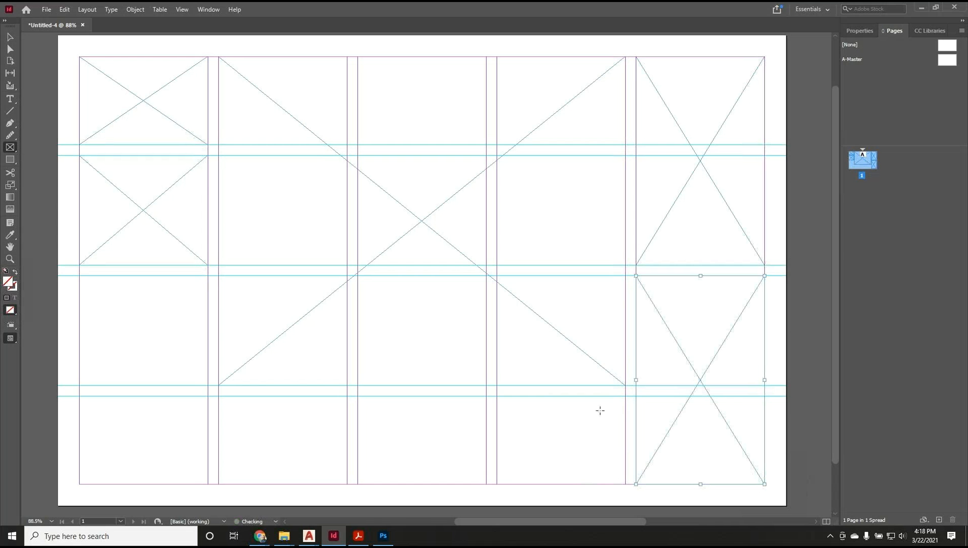
Draw a frame across the middle three columns of the bottom row and align its top edge to the row guide.
{"action": "left_click_drag", "start_coordinate": [625, 399], "coordinate": [218, 484]}
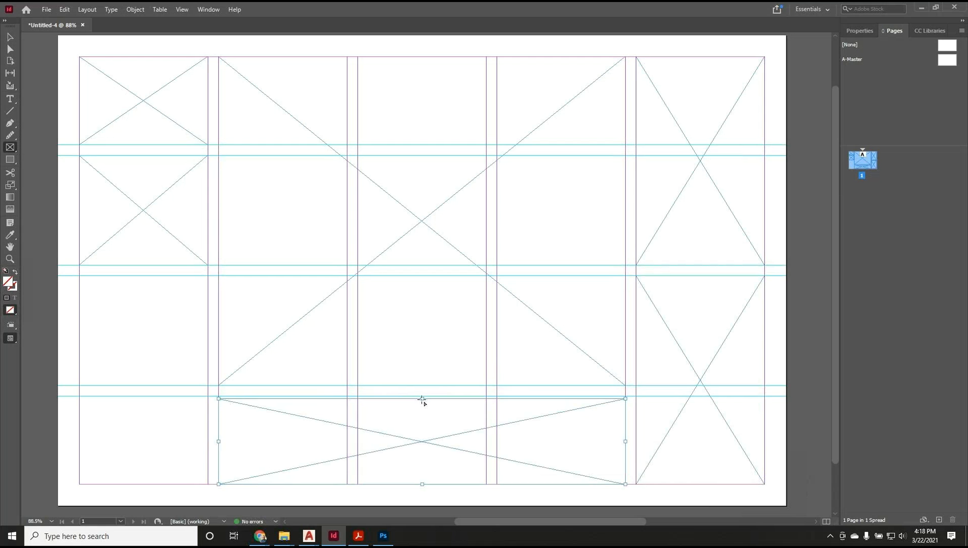
{"action": "left_click", "coordinate": [10, 37]}
{"action": "left_click_drag", "start_coordinate": [422, 399], "coordinate": [422, 397]}
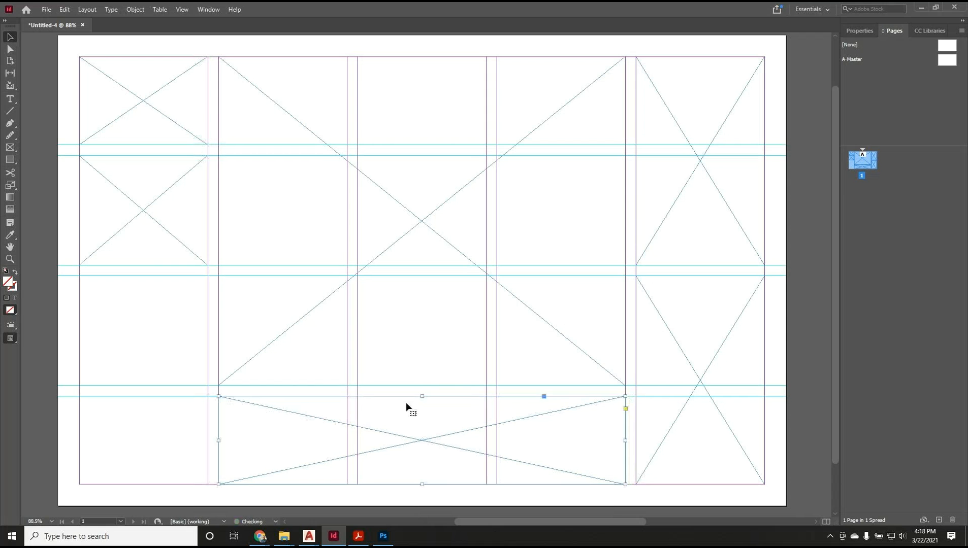
Draw rectangle frames filling the third and fourth row cells of the first column.
{"action": "left_click", "coordinate": [10, 147]}
{"action": "left_click_drag", "start_coordinate": [79, 276], "coordinate": [208, 386]}
{"action": "left_click_drag", "start_coordinate": [80, 397], "coordinate": [208, 485]}
{"action": "left_click", "coordinate": [280, 357]}
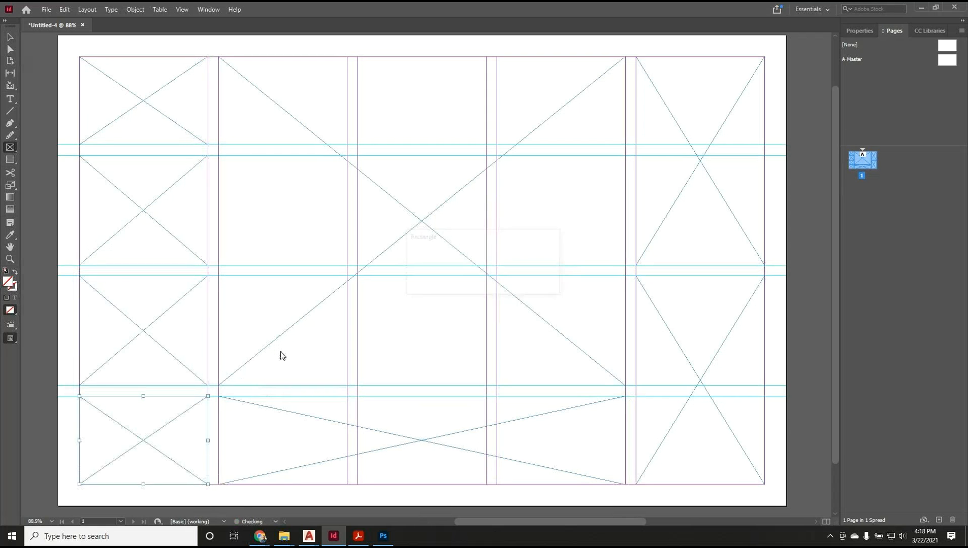
{"action": "left_click", "coordinate": [533, 275]}
Place IMG_20170521_114901.jpg in the large central frame and shift the image inside it to show the dog's head.
{"action": "left_click", "coordinate": [46, 9]}
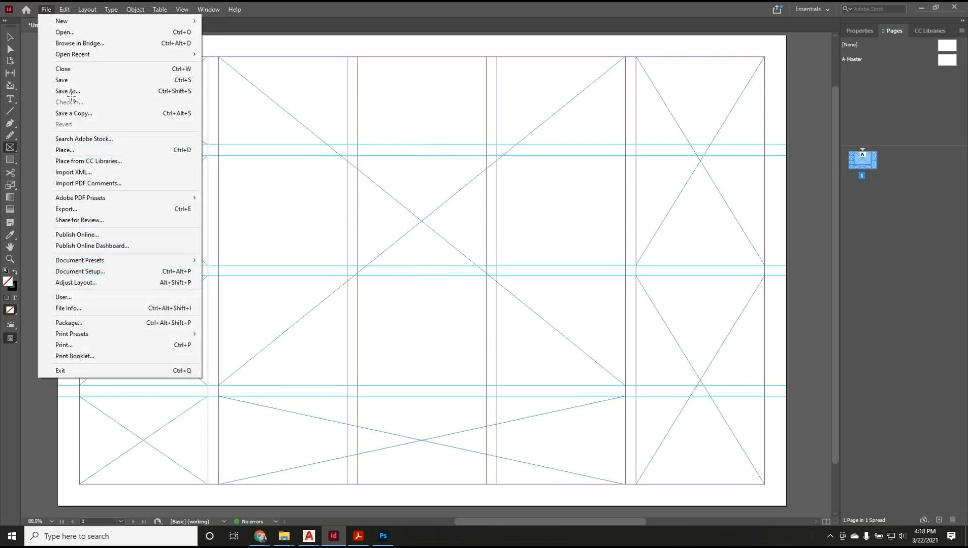
{"action": "left_click", "coordinate": [84, 154]}
{"action": "left_click", "coordinate": [470, 425]}
{"action": "key", "text": "Return"}
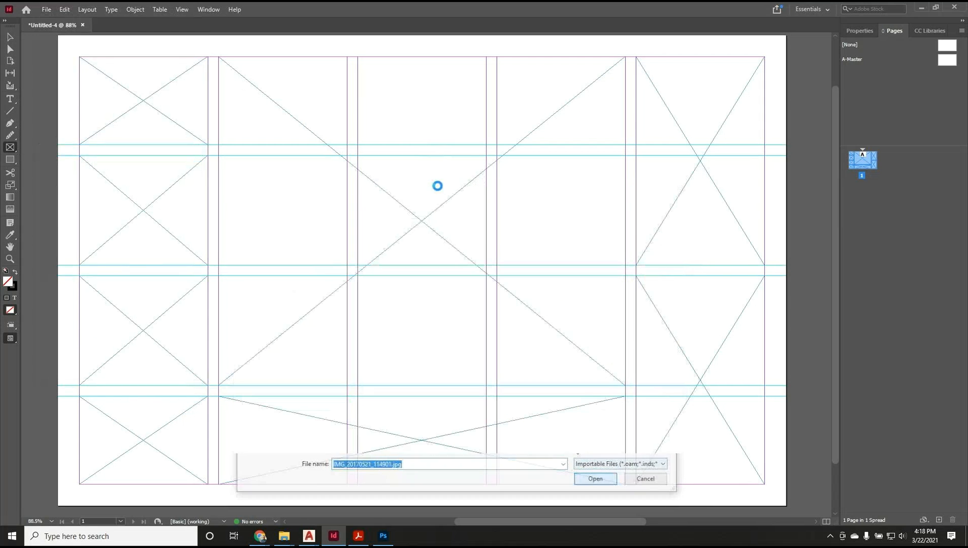
{"action": "left_click", "coordinate": [422, 218]}
{"action": "left_click", "coordinate": [540, 275]}
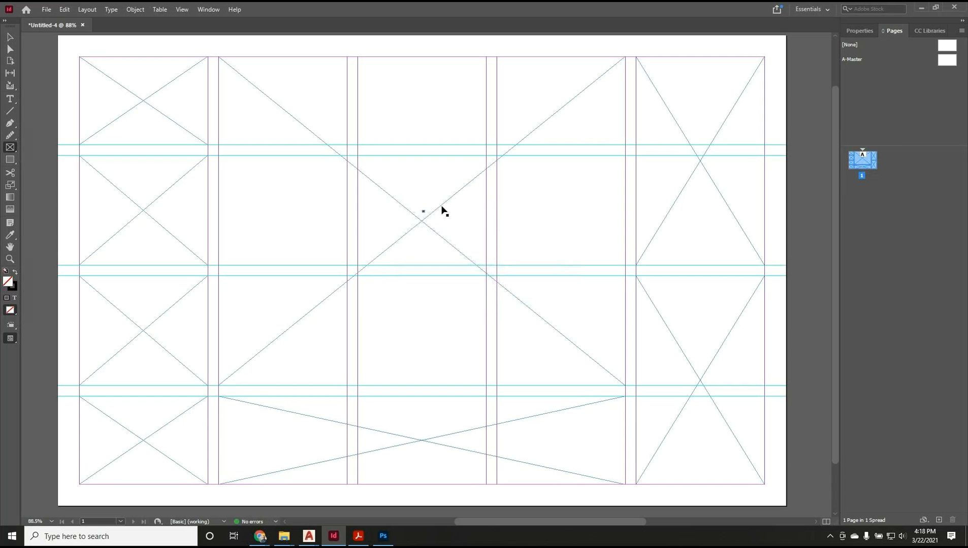
{"action": "left_click", "coordinate": [368, 190]}
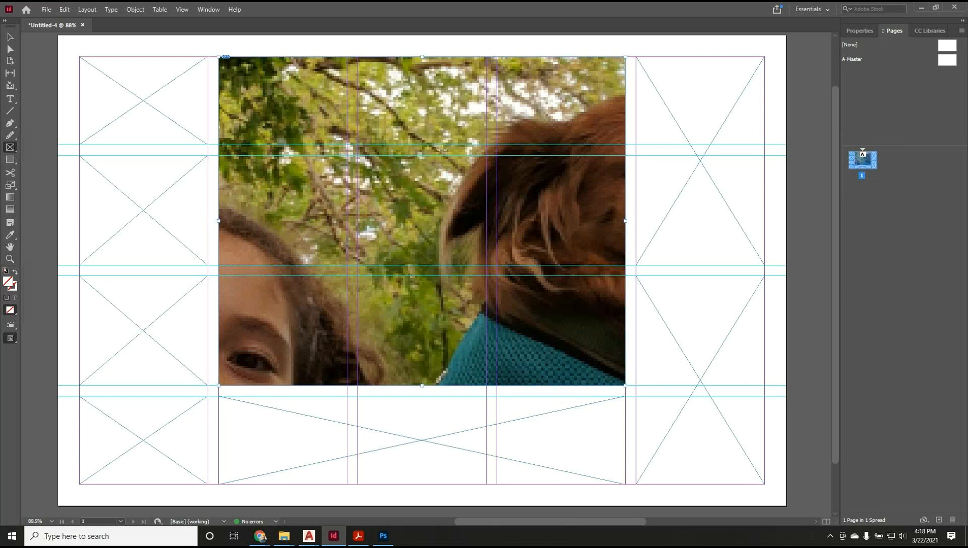
{"action": "left_click", "coordinate": [10, 48]}
{"action": "left_click_drag", "start_coordinate": [370, 202], "coordinate": [395, 221]}
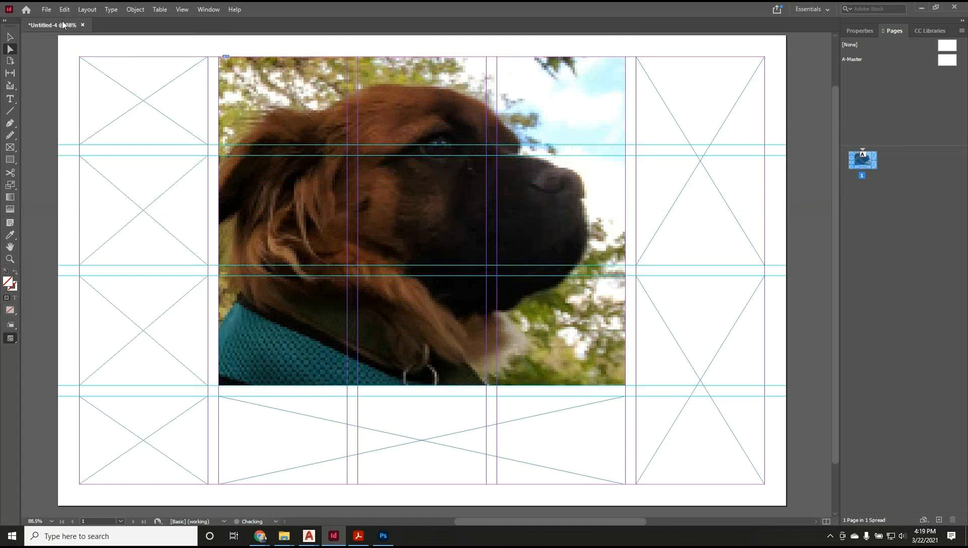
Place 3d architecture image_istock.jpg in the top frame of the first column.
{"action": "left_click", "coordinate": [46, 9]}
{"action": "left_click", "coordinate": [84, 152]}
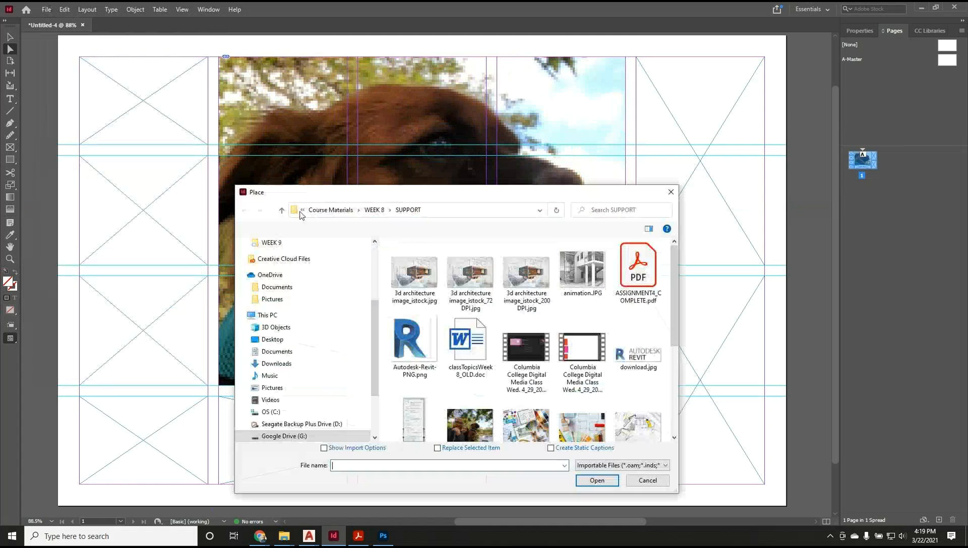
{"action": "left_click", "coordinate": [418, 283]}
{"action": "double_click", "coordinate": [417, 283]}
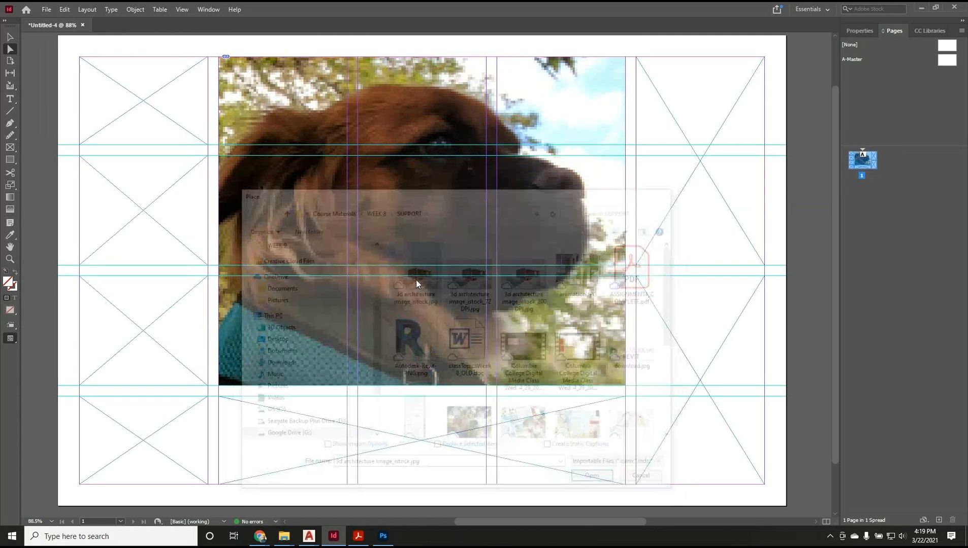
{"action": "left_click", "coordinate": [113, 90]}
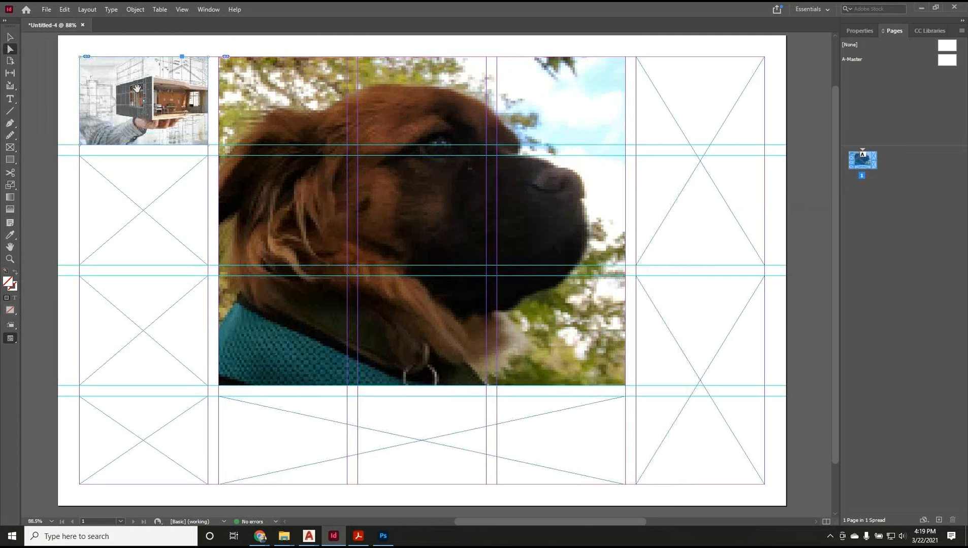
Place iStock-InteriorDesign1.jpg in the second frame of the first column.
{"action": "left_click", "coordinate": [40, 10]}
{"action": "left_click", "coordinate": [53, 149]}
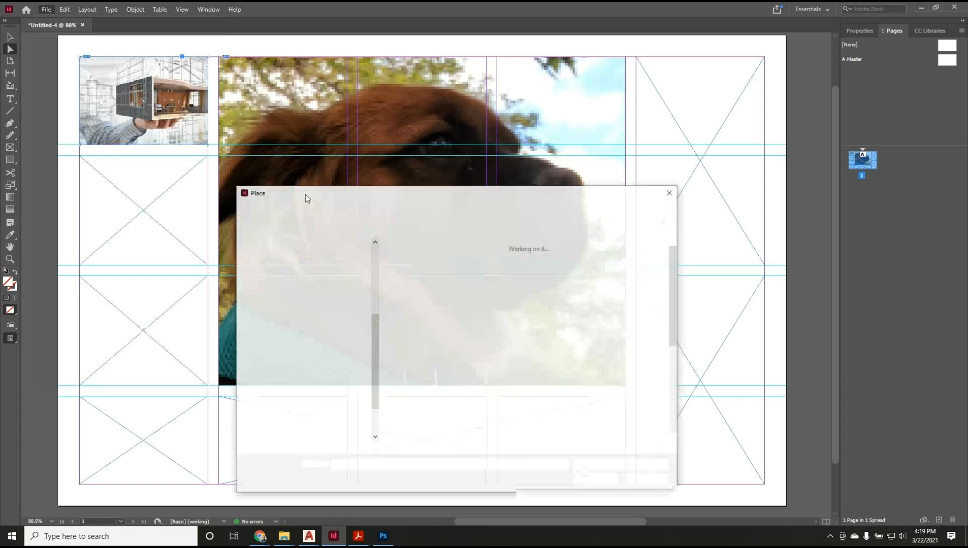
{"action": "scroll", "coordinate": [520, 338], "scroll_direction": "down", "scroll_amount": 2}
{"action": "left_click", "coordinate": [520, 337]}
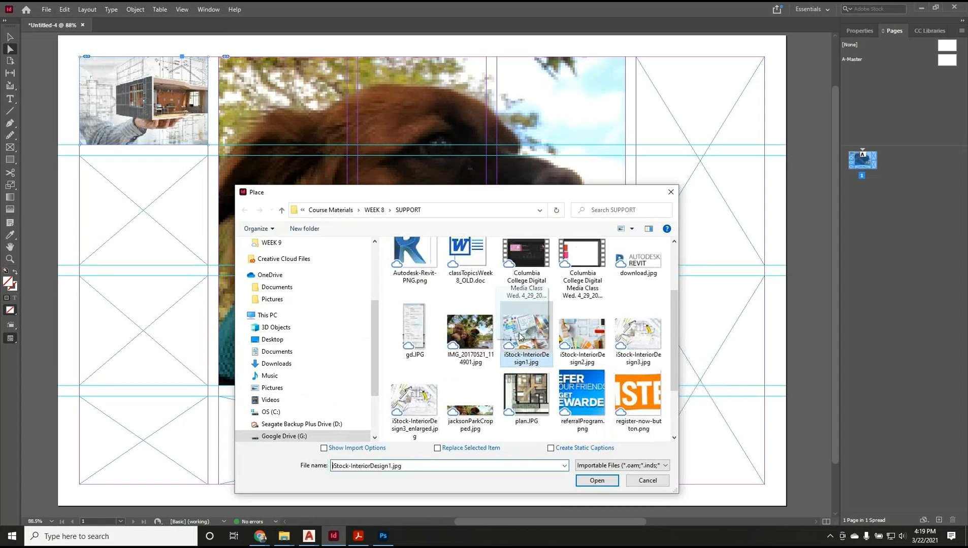
{"action": "left_click", "coordinate": [597, 481]}
{"action": "left_click", "coordinate": [179, 225]}
Place iStock-InteriorDesign3.jpg in the third frame of the first column.
{"action": "left_click", "coordinate": [44, 11]}
{"action": "left_click", "coordinate": [65, 150]}
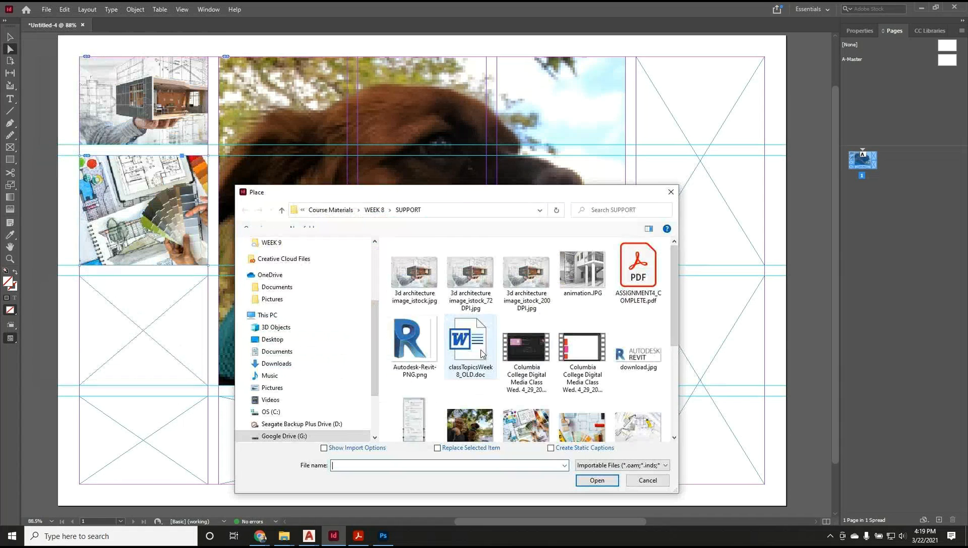
{"action": "left_click", "coordinate": [638, 334]}
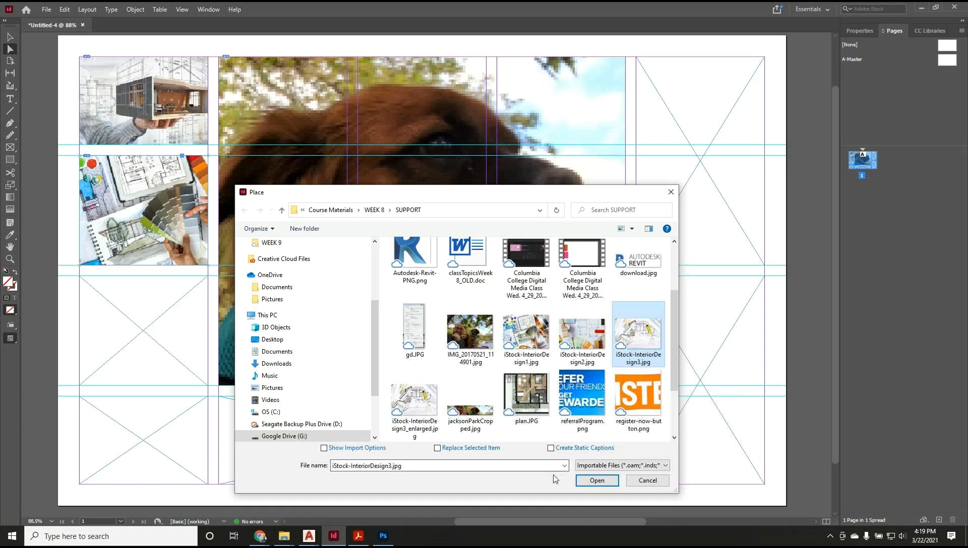
{"action": "left_click", "coordinate": [579, 481]}
{"action": "left_click", "coordinate": [167, 330]}
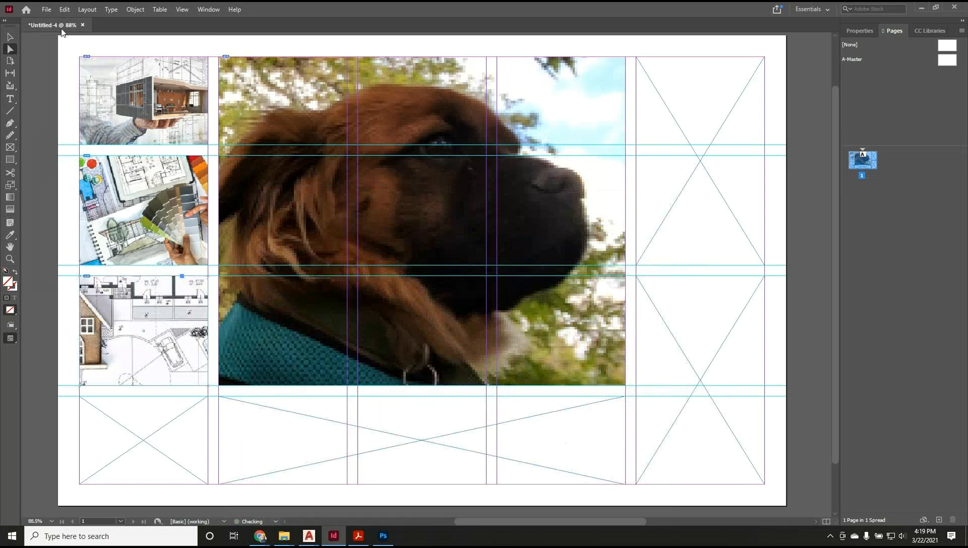
Place plan.JPG in the bottom frame of the first column.
{"action": "left_click", "coordinate": [48, 9]}
{"action": "left_click", "coordinate": [64, 150]}
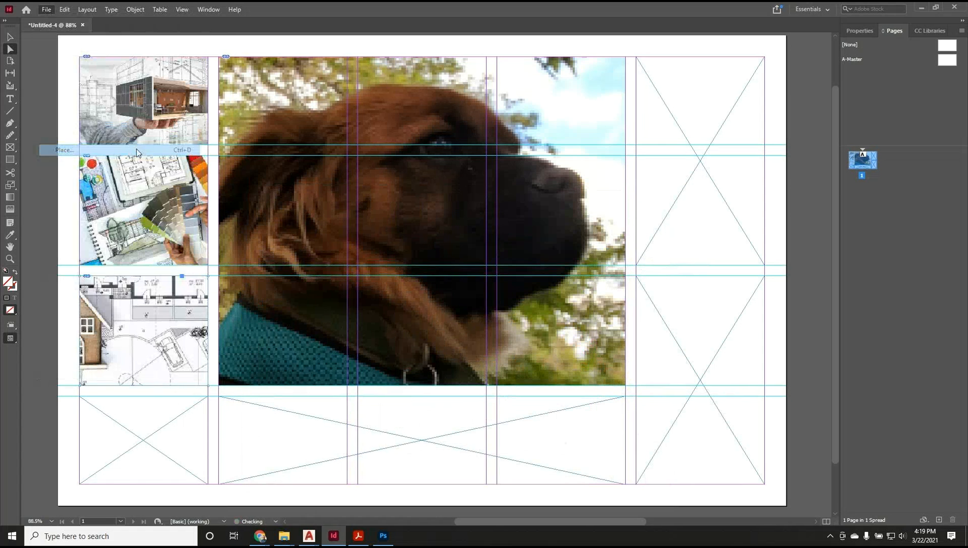
{"action": "scroll", "coordinate": [554, 335], "scroll_direction": "down", "scroll_amount": 3}
{"action": "left_click", "coordinate": [532, 405]}
{"action": "left_click", "coordinate": [597, 481]}
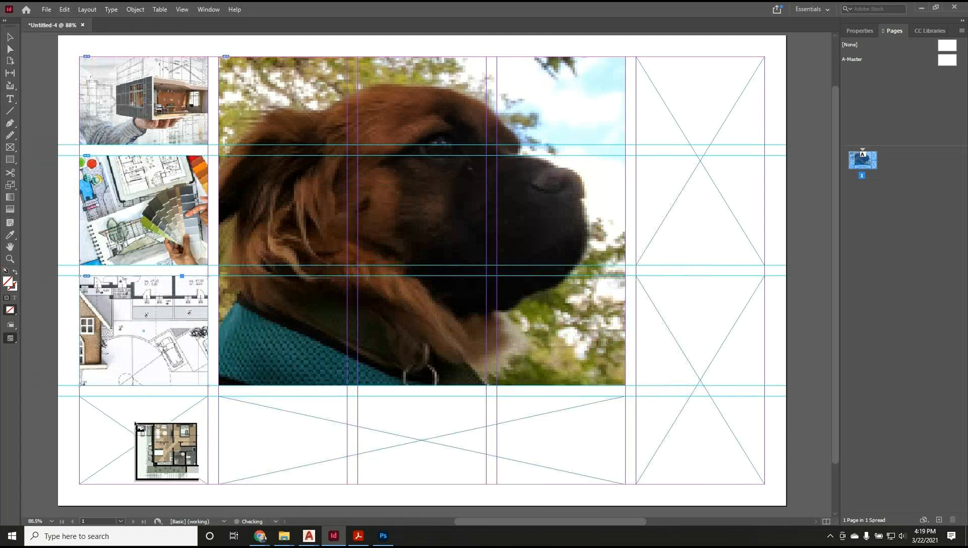
{"action": "left_click", "coordinate": [162, 444]}
Place animation.JPG in the upper frame of the last column.
{"action": "left_click", "coordinate": [47, 10]}
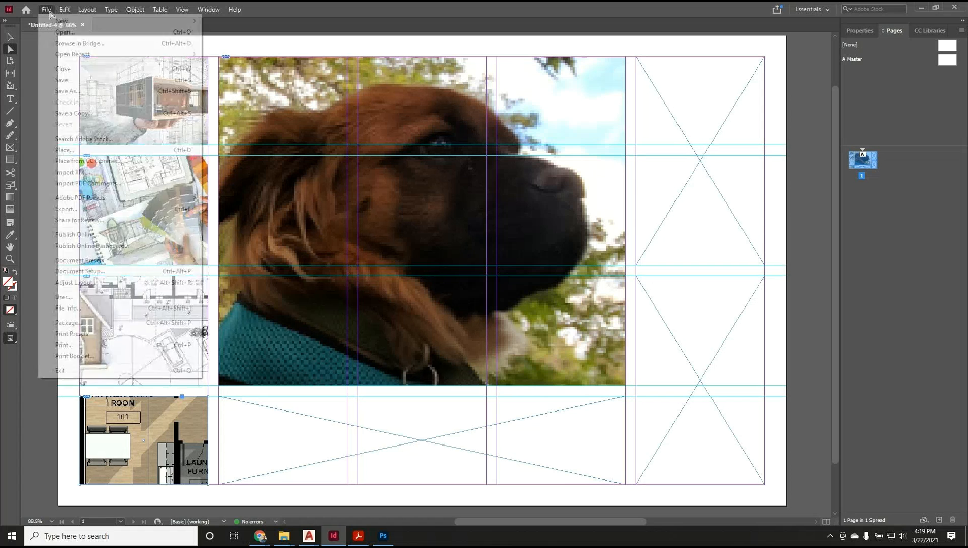
{"action": "left_click", "coordinate": [72, 152]}
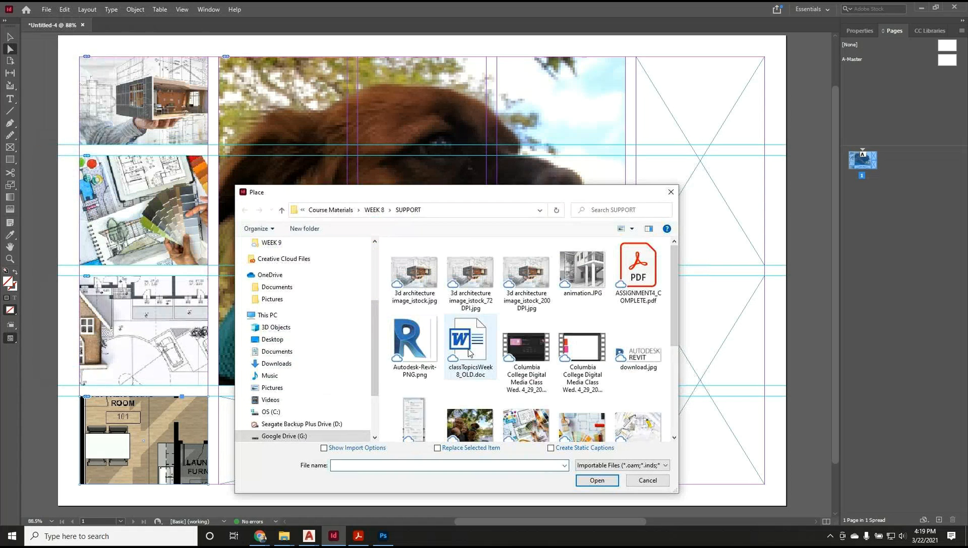
{"action": "scroll", "coordinate": [469, 354], "scroll_direction": "down", "scroll_amount": 2}
{"action": "scroll", "coordinate": [470, 354], "scroll_direction": "down", "scroll_amount": 1}
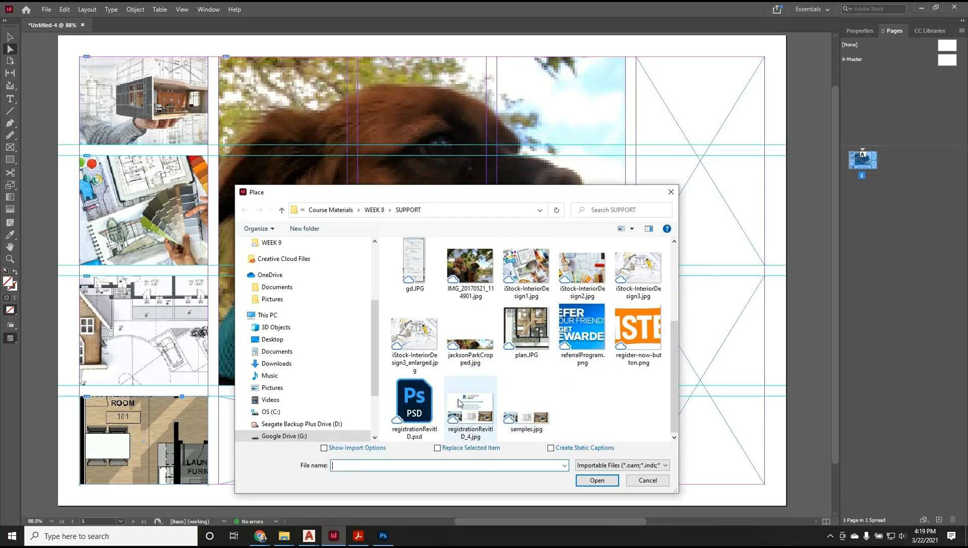
{"action": "scroll", "coordinate": [502, 380], "scroll_direction": "up", "scroll_amount": 1}
{"action": "scroll", "coordinate": [502, 364], "scroll_direction": "up", "scroll_amount": 1}
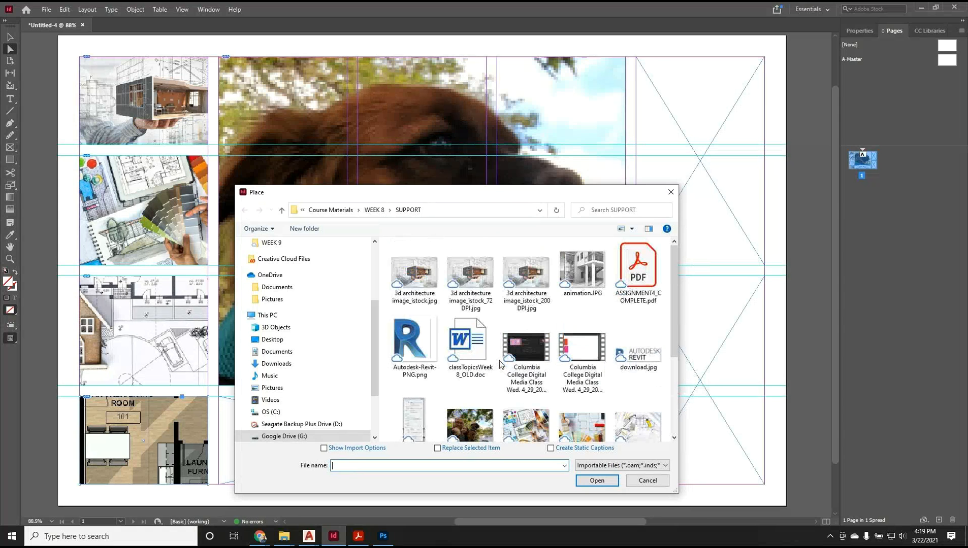
{"action": "left_click", "coordinate": [587, 277]}
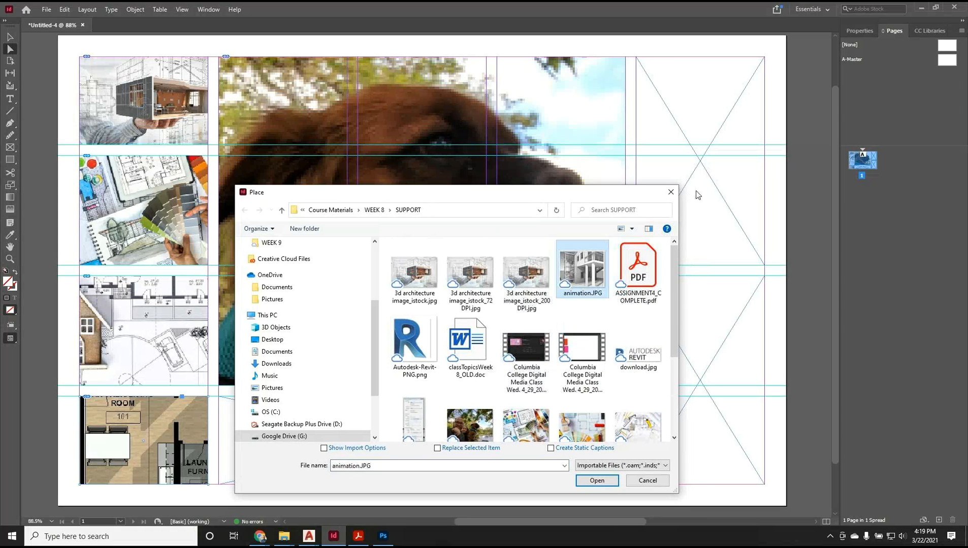
{"action": "left_click", "coordinate": [597, 481]}
{"action": "left_click", "coordinate": [681, 179]}
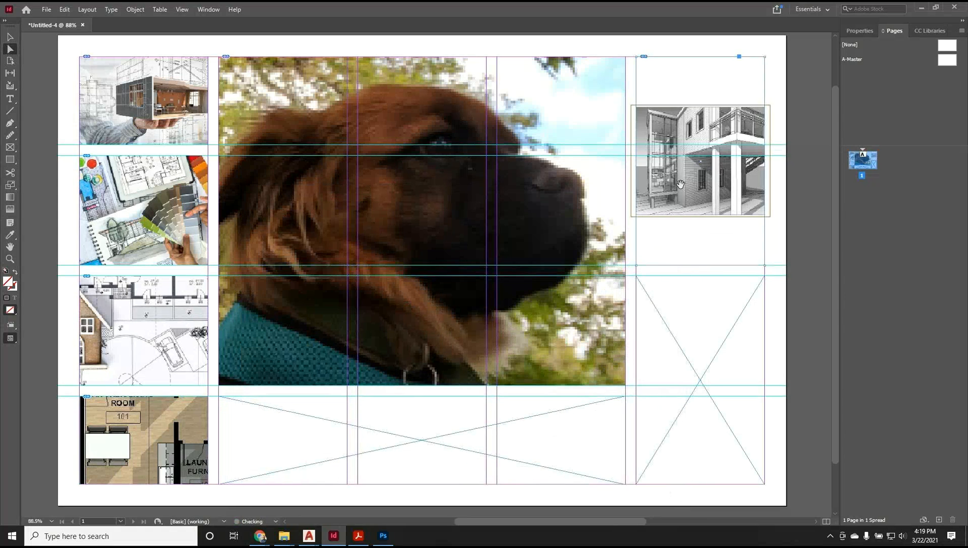
{"action": "left_click", "coordinate": [685, 170]}
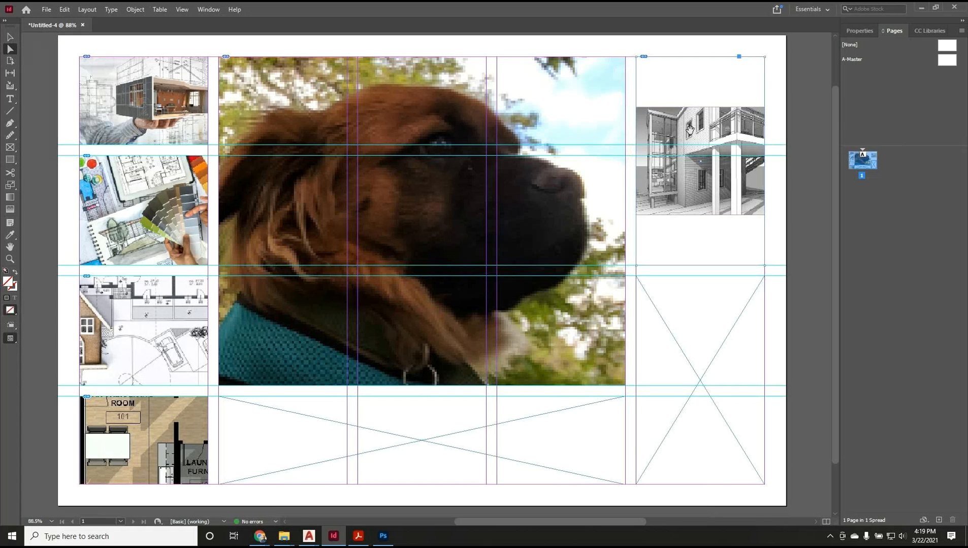
Fit the building image proportionally within its frame, and change the fitting to Fill Frame Proportionally.
{"action": "right_click", "coordinate": [691, 131]}
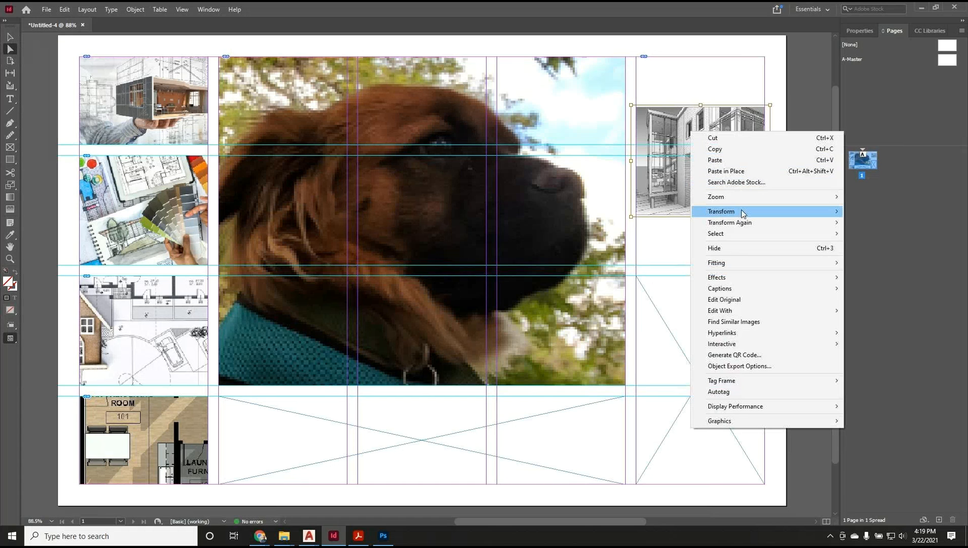
{"action": "mouse_move", "coordinate": [742, 213]}
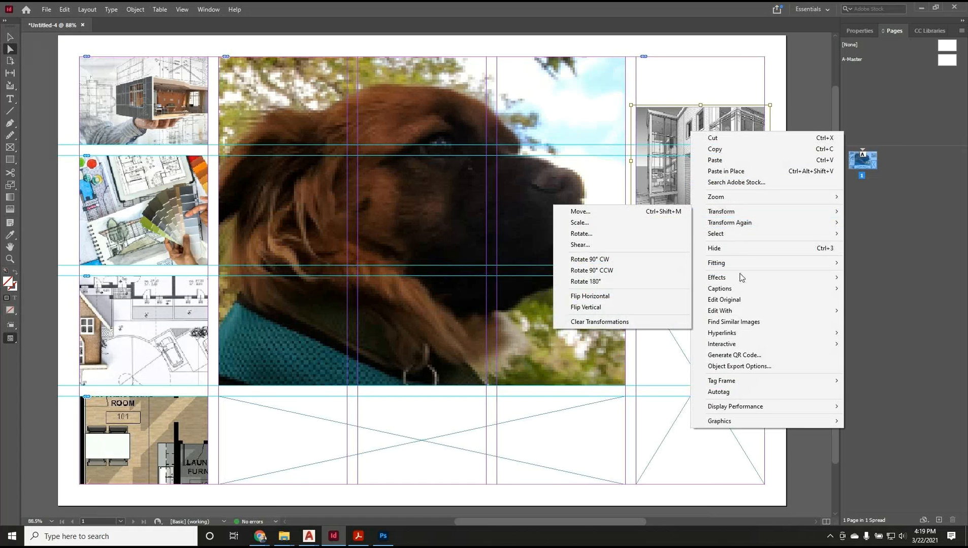
{"action": "mouse_move", "coordinate": [743, 263]}
{"action": "left_click", "coordinate": [621, 274]}
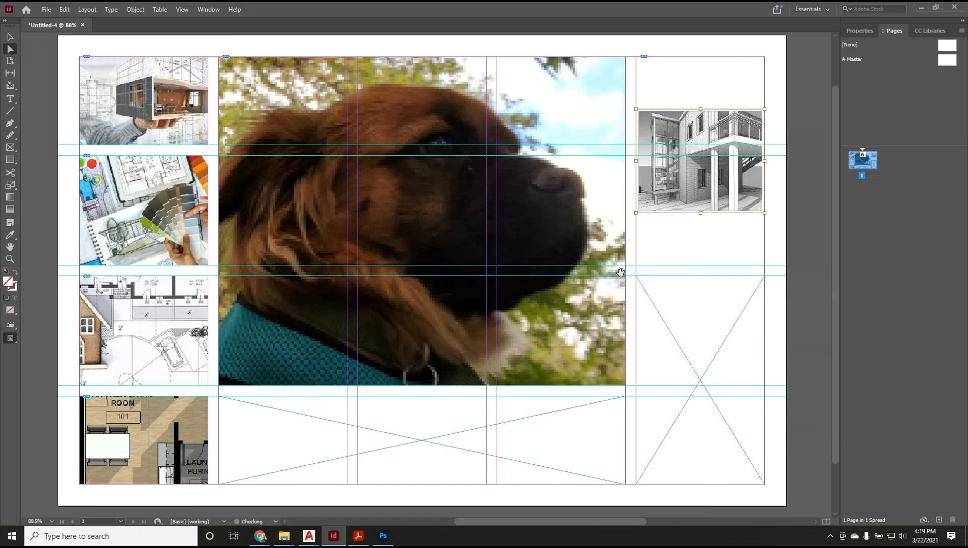
{"action": "right_click", "coordinate": [703, 163]}
{"action": "mouse_move", "coordinate": [745, 296]}
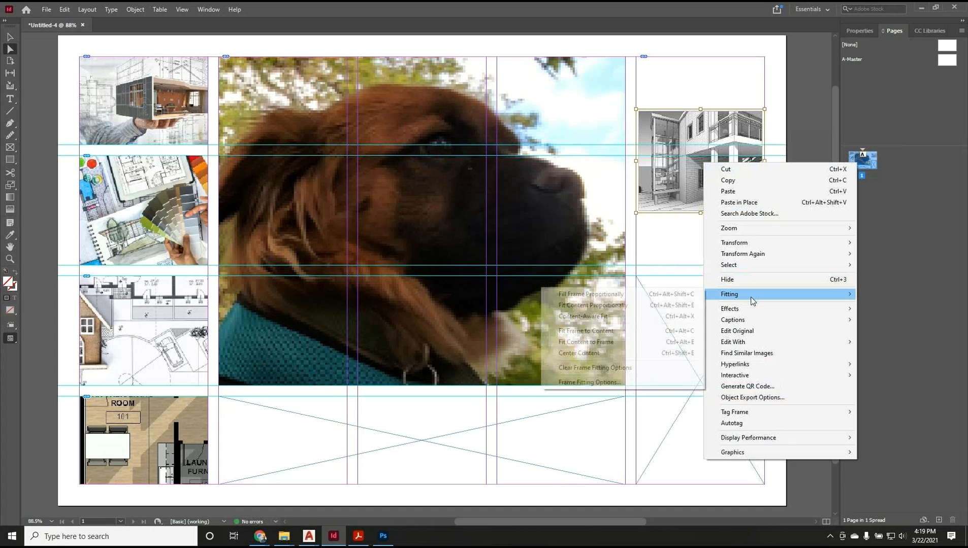
{"action": "left_click", "coordinate": [615, 295]}
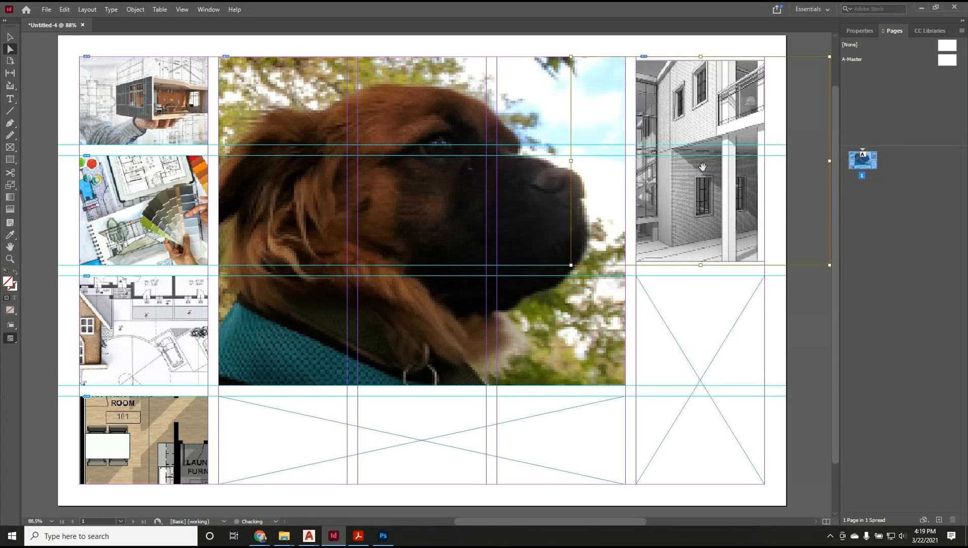
{"action": "left_click", "coordinate": [569, 49]}
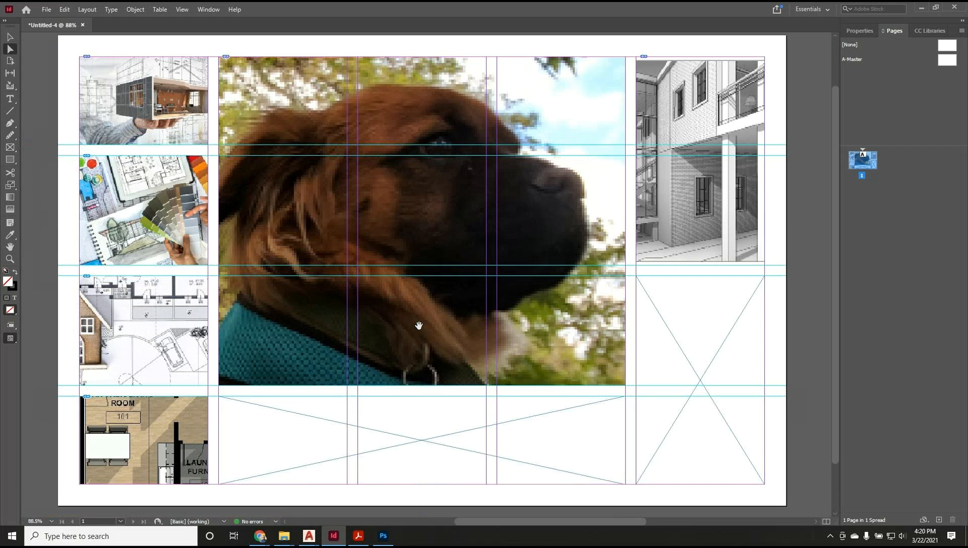
Preview the page without guides and frame edges to check the spacing between images, and return to the normal view.
{"action": "key", "text": "w"}
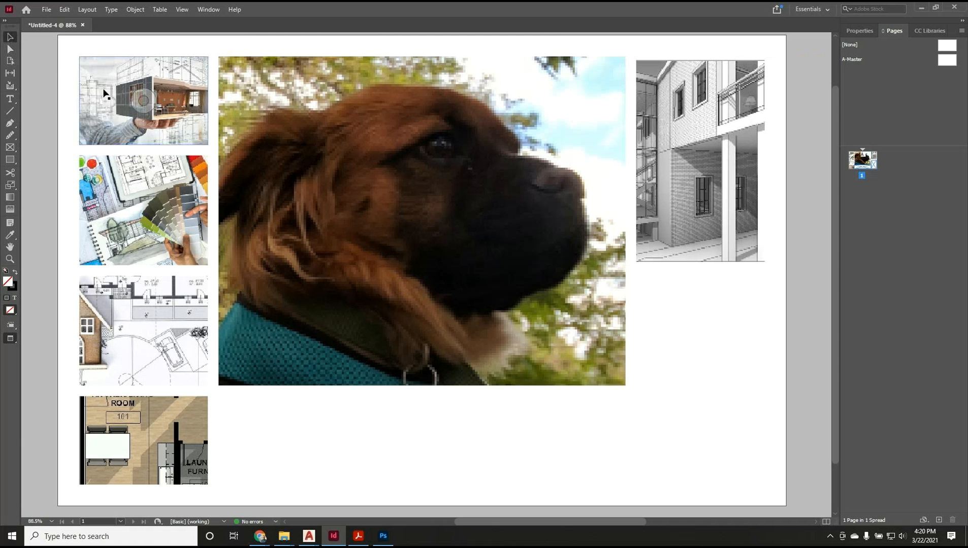
{"action": "left_click", "coordinate": [104, 173]}
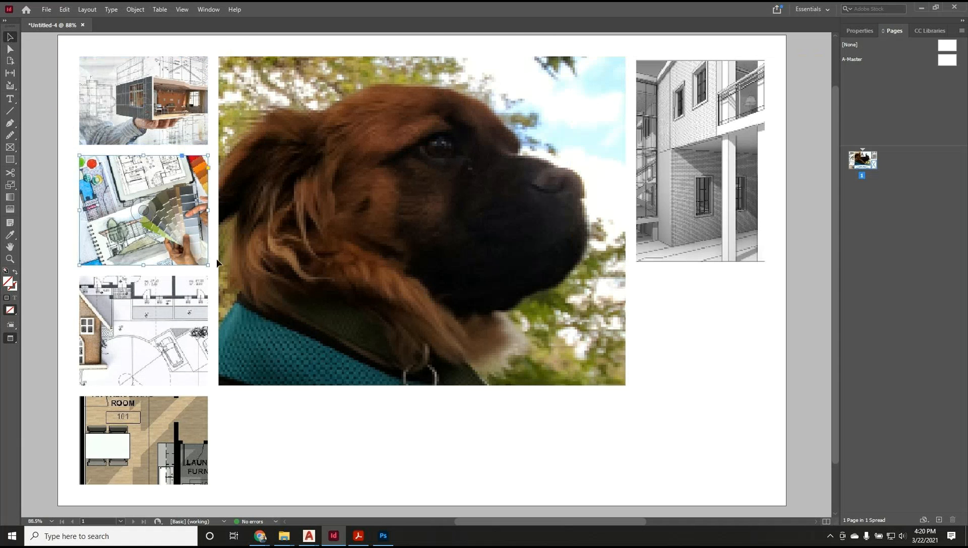
{"action": "left_click", "coordinate": [228, 272]}
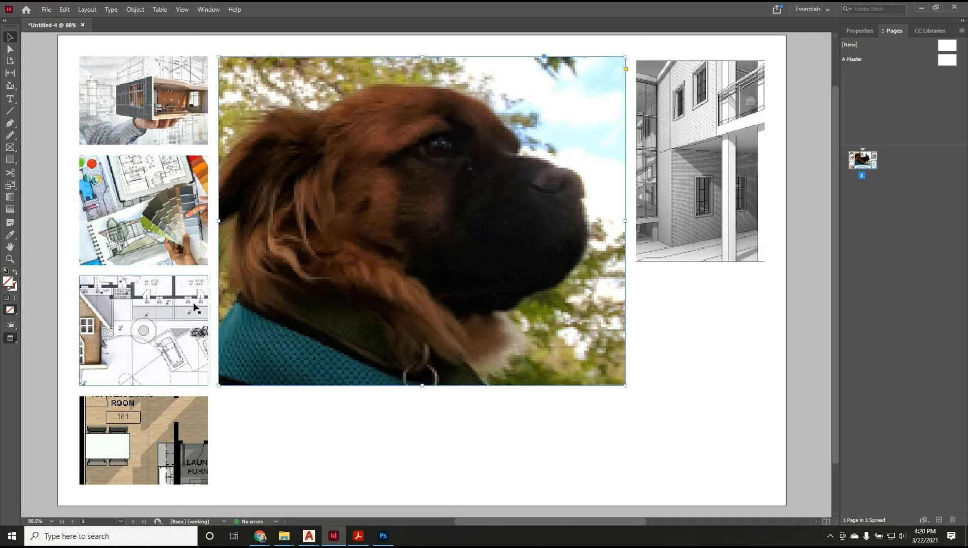
{"action": "left_click", "coordinate": [210, 308]}
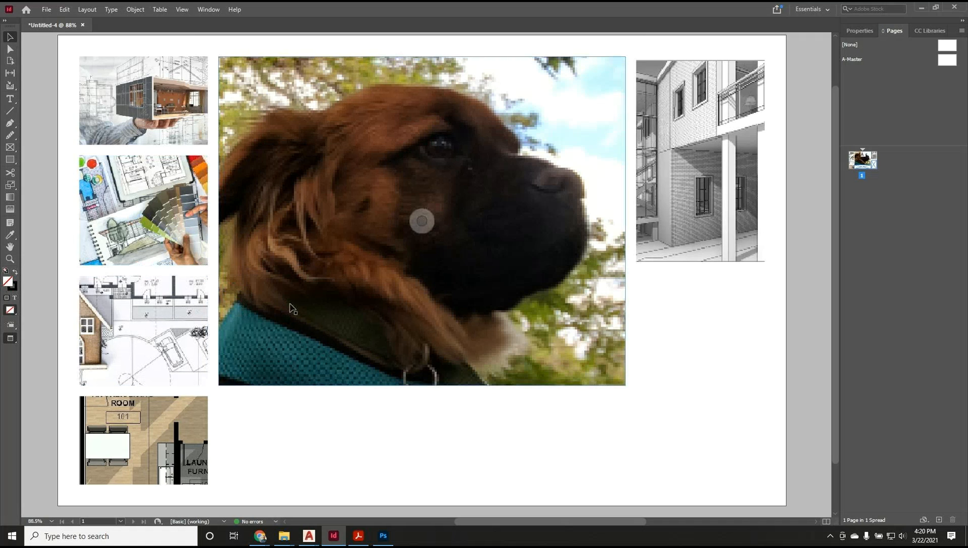
{"action": "left_click", "coordinate": [667, 305]}
{"action": "key", "text": "Delete"}
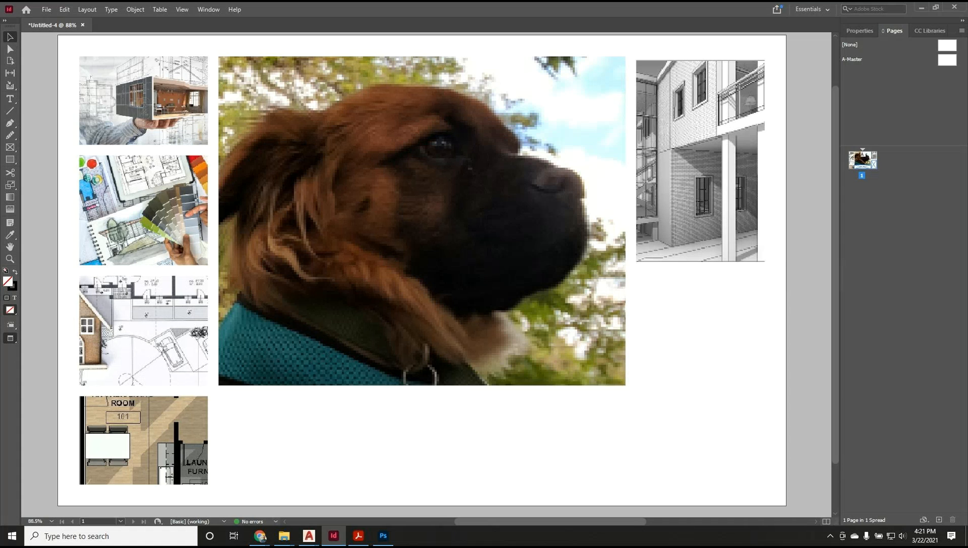
{"action": "key", "text": "alt+Tab"}
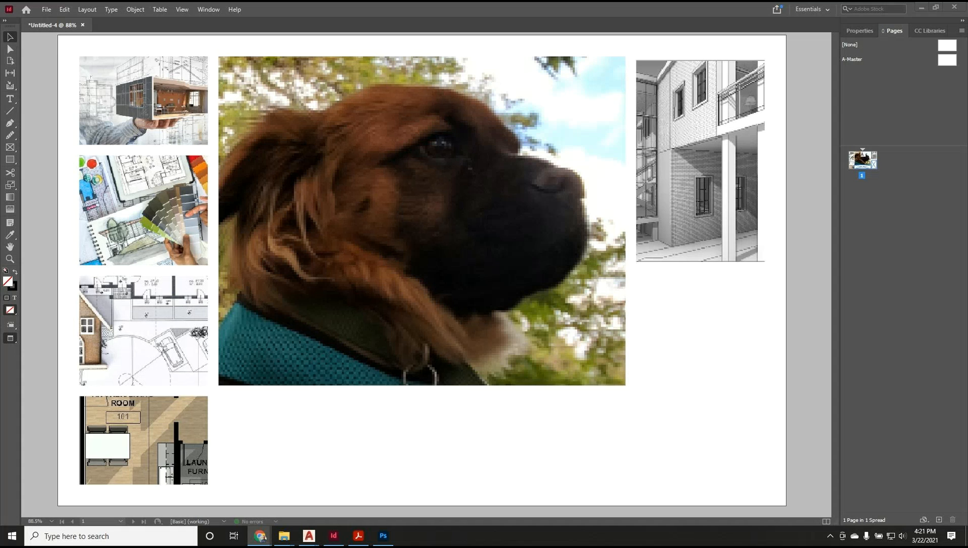
{"action": "left_click", "coordinate": [860, 31]}
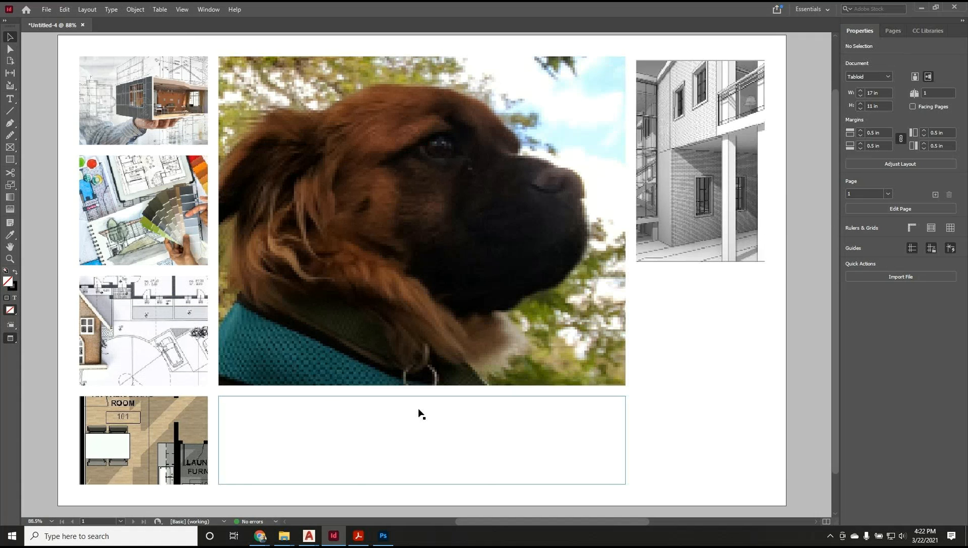
{"action": "key", "text": "w"}
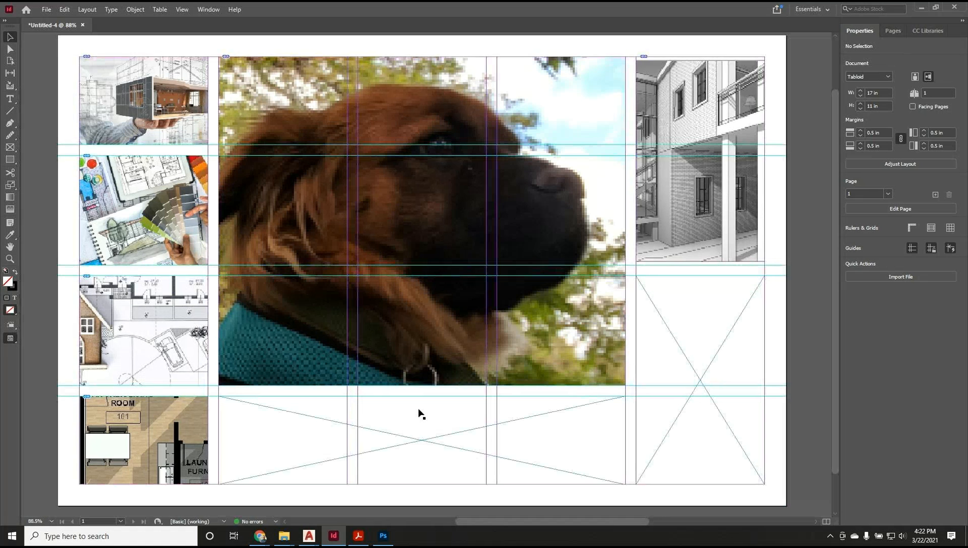
Look over the A-Master page, its options and the available page layout commands.
{"action": "left_click", "coordinate": [889, 31]}
{"action": "left_click", "coordinate": [946, 61]}
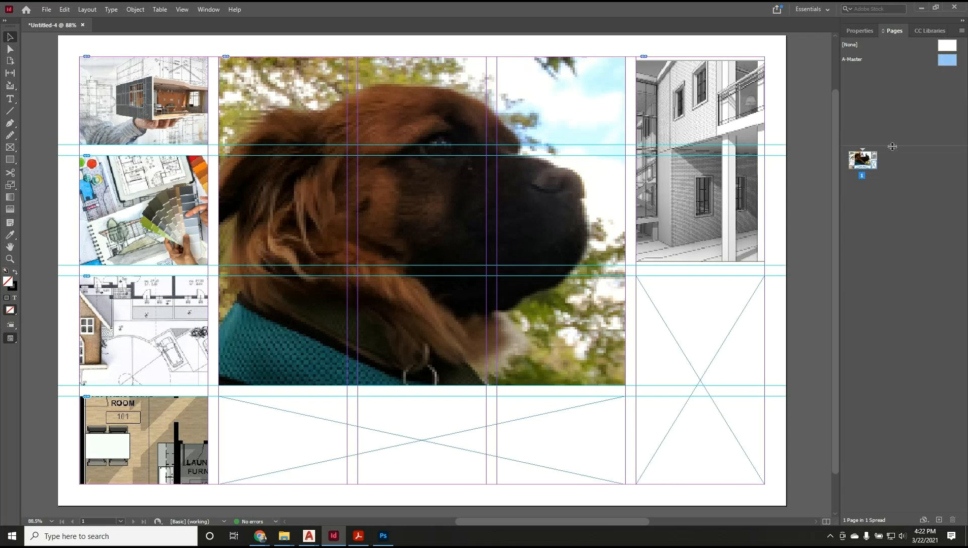
{"action": "left_click", "coordinate": [873, 192]}
{"action": "left_click", "coordinate": [86, 9]}
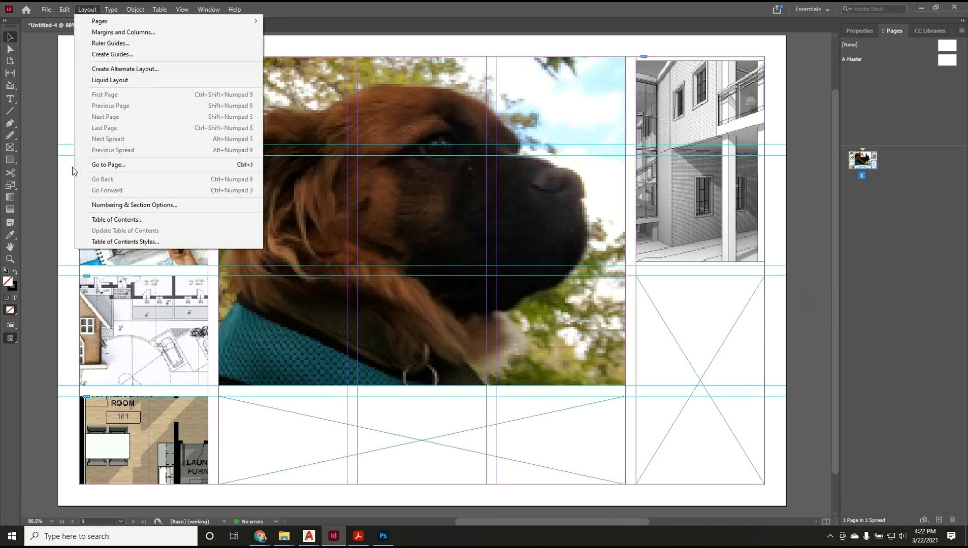
{"action": "left_click", "coordinate": [45, 179]}
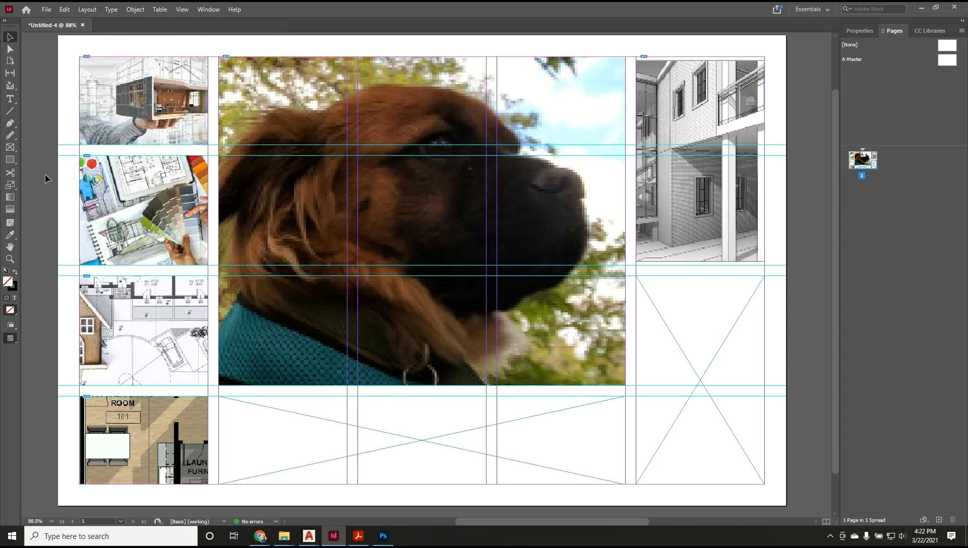
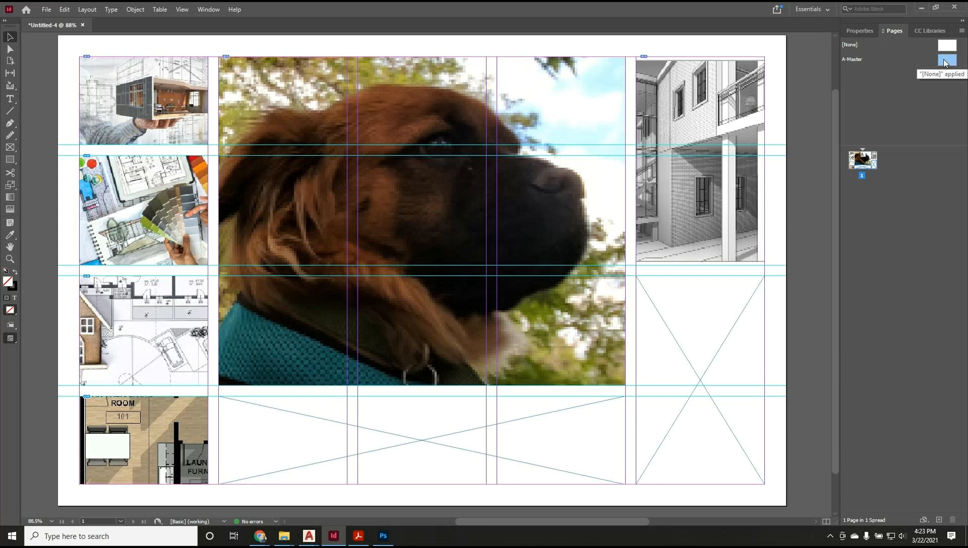
{"action": "right_click", "coordinate": [945, 63]}
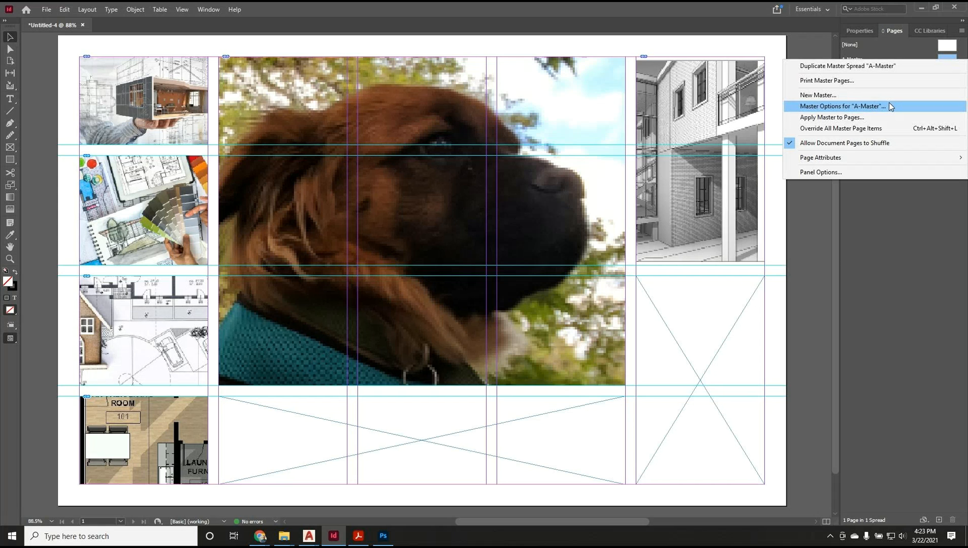
{"action": "left_click", "coordinate": [871, 196]}
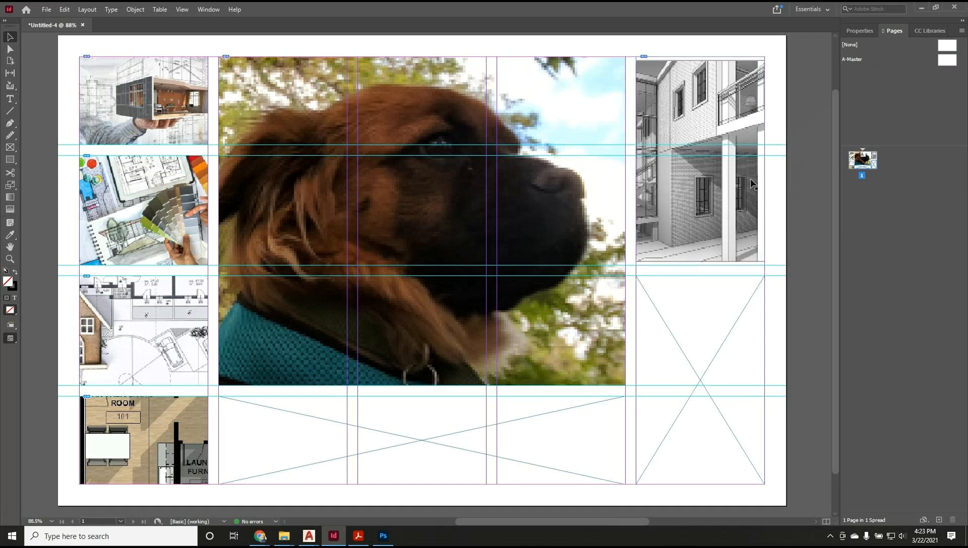
{"action": "left_click", "coordinate": [422, 220]}
{"action": "left_click", "coordinate": [950, 60]}
{"action": "left_click", "coordinate": [855, 76]}
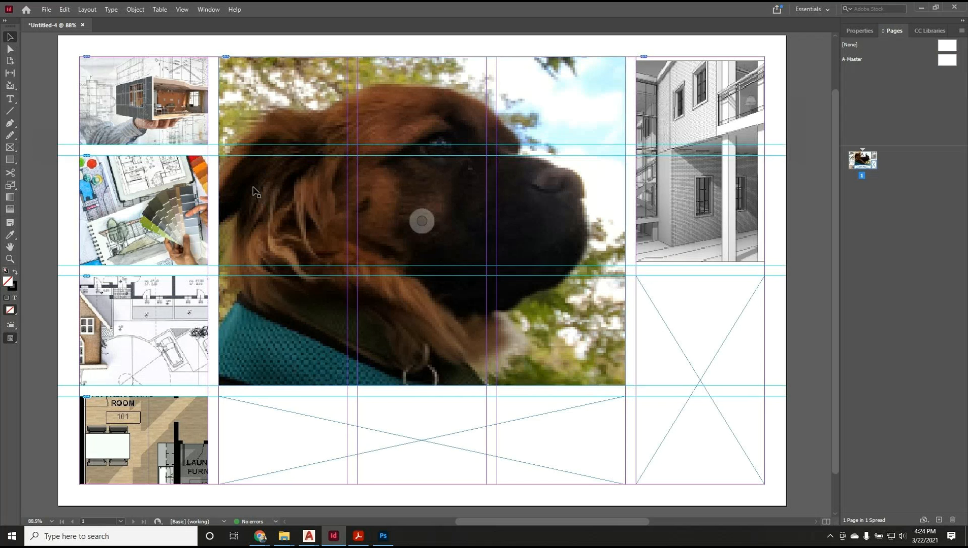
Delete all the images and frames from the page, and close the document.
{"action": "left_click", "coordinate": [133, 98]}
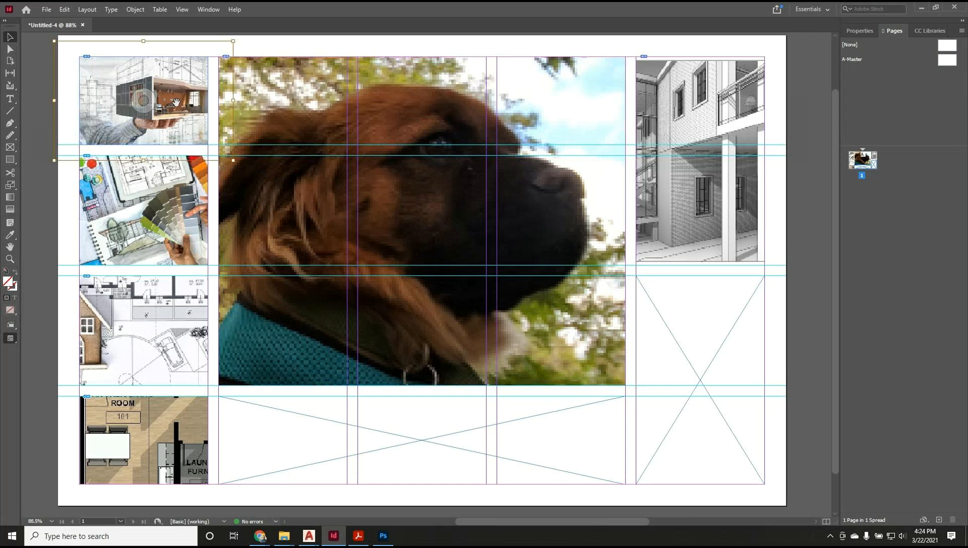
{"action": "key", "text": "Delete"}
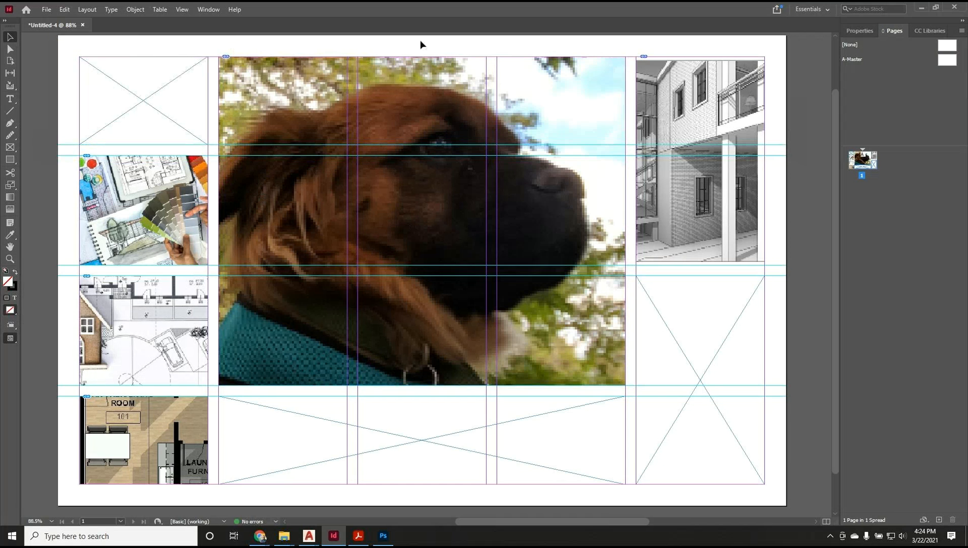
{"action": "left_click_drag", "start_coordinate": [662, 44], "coordinate": [132, 428]}
{"action": "key", "text": "Delete"}
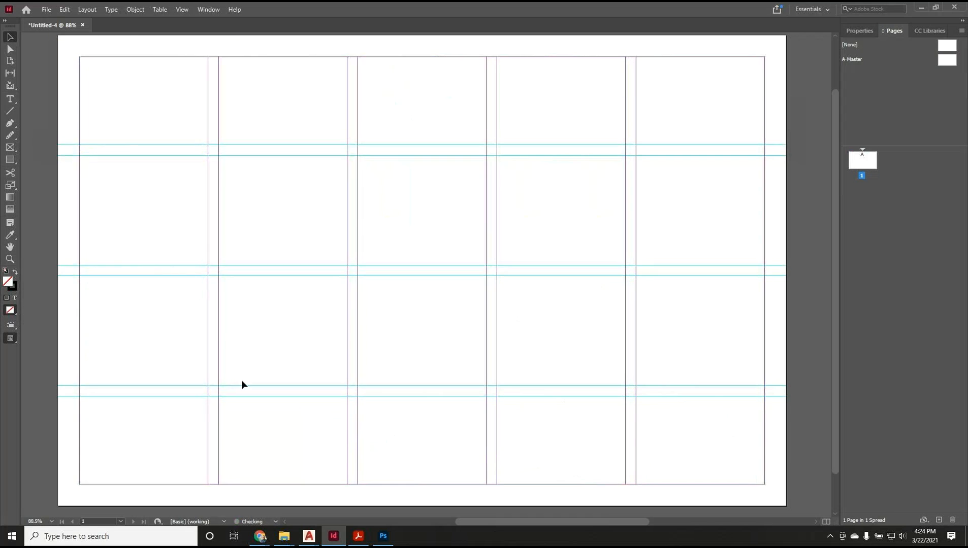
{"action": "left_click", "coordinate": [83, 24]}
{"action": "left_click", "coordinate": [531, 280]}
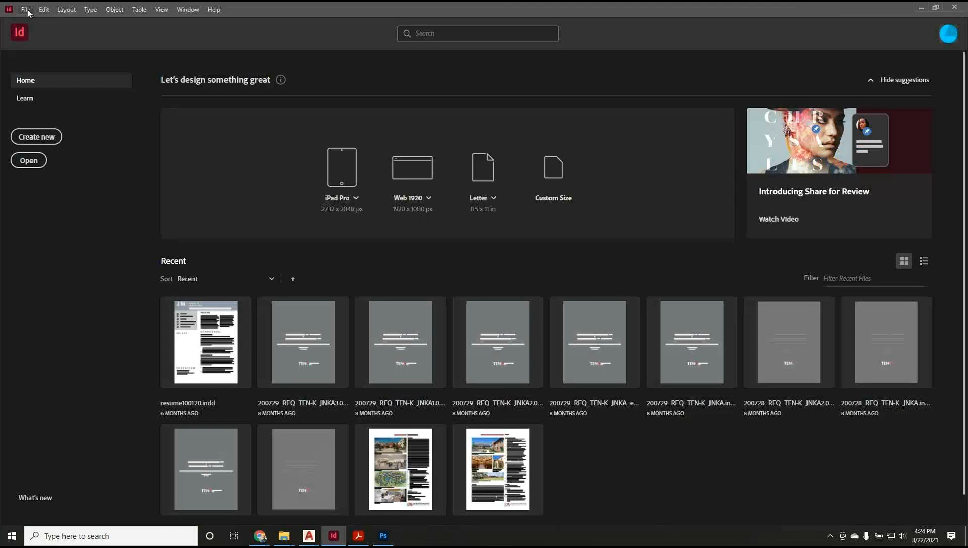
Create a new portrait Tabloid document from the print presets, and display its document properties.
{"action": "left_click", "coordinate": [27, 10]}
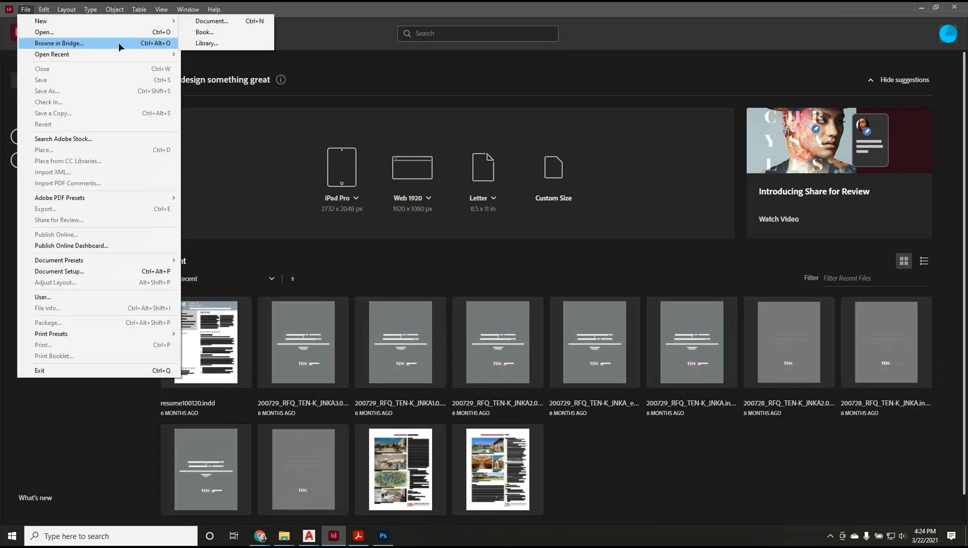
{"action": "left_click", "coordinate": [248, 55]}
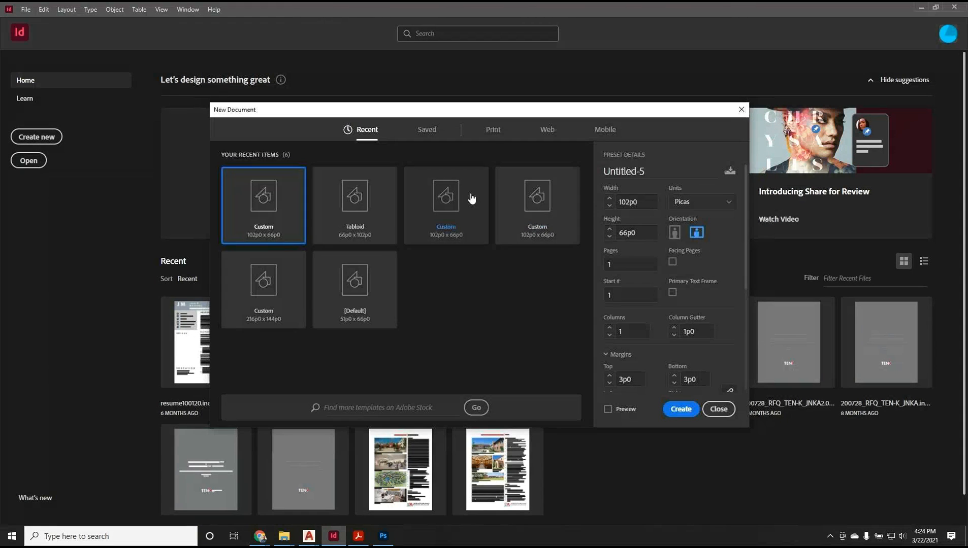
{"action": "left_click", "coordinate": [471, 198]}
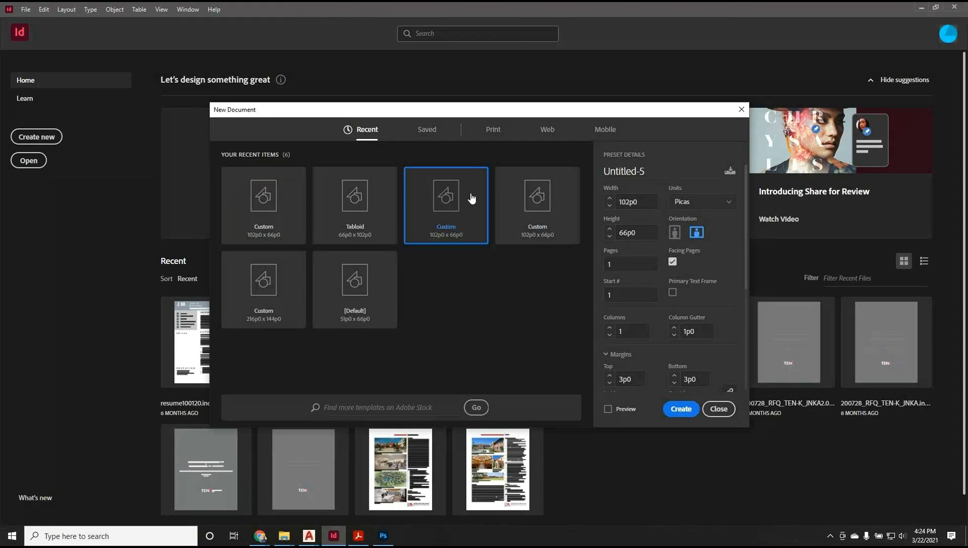
{"action": "left_click", "coordinate": [494, 133]}
{"action": "left_click", "coordinate": [471, 214]}
{"action": "left_click", "coordinate": [674, 407]}
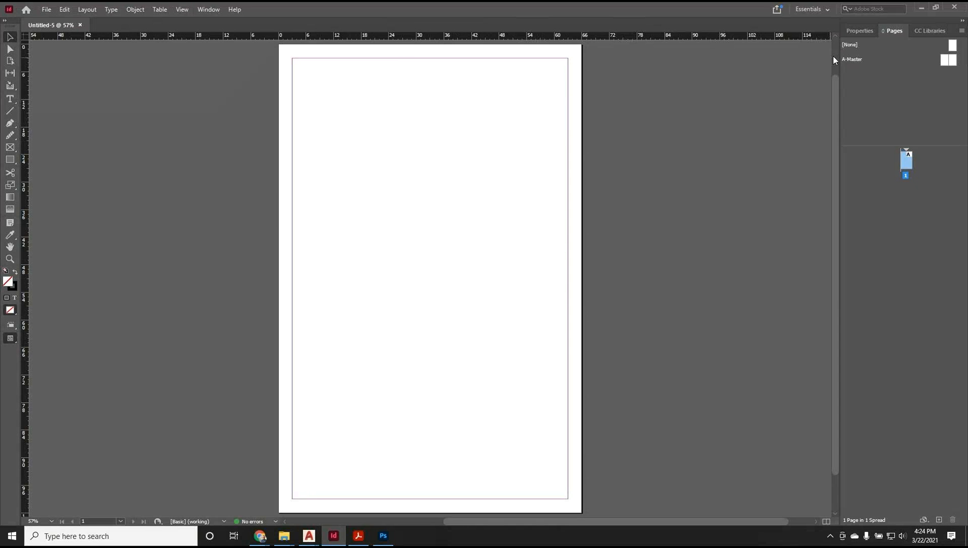
{"action": "left_click", "coordinate": [869, 32]}
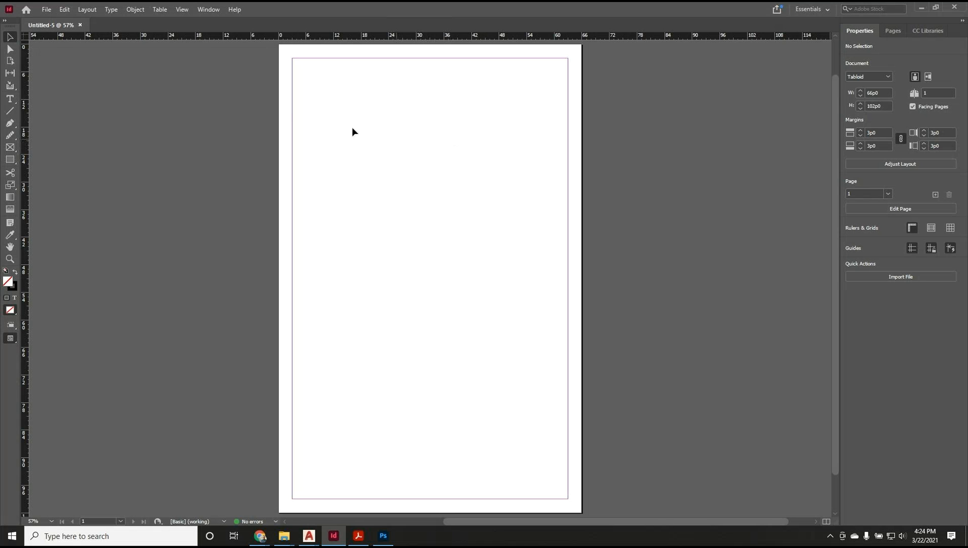
{"action": "mouse_move", "coordinate": [143, 14]}
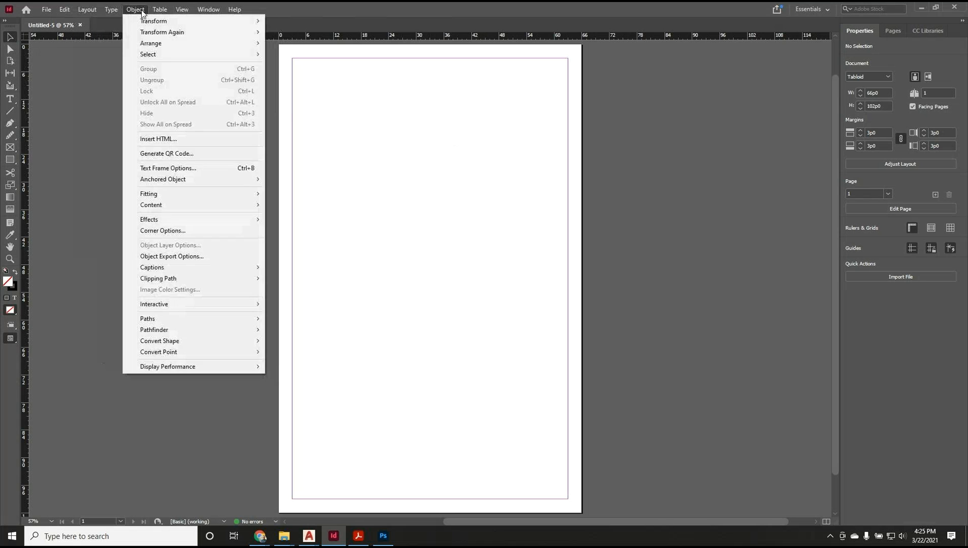
{"action": "mouse_move", "coordinate": [214, 13]}
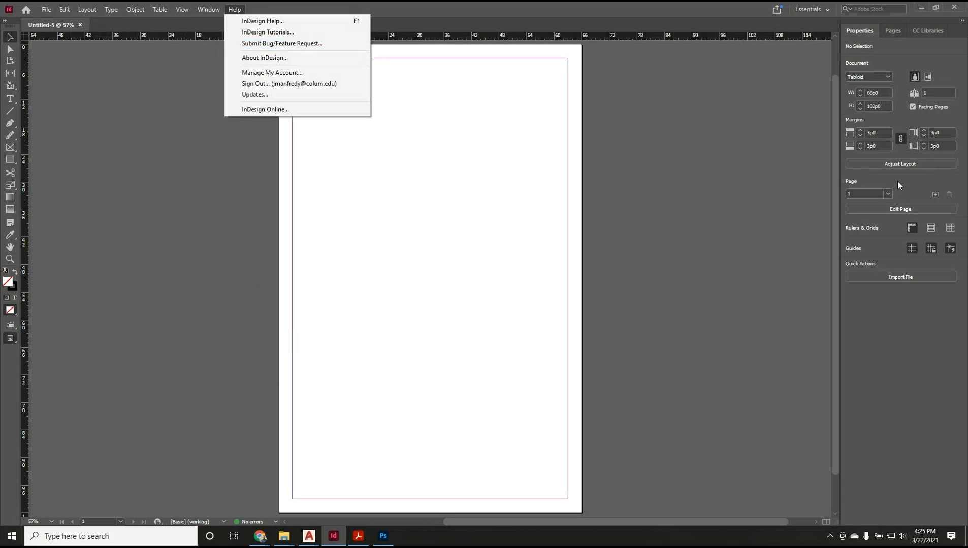
{"action": "left_click", "coordinate": [888, 292]}
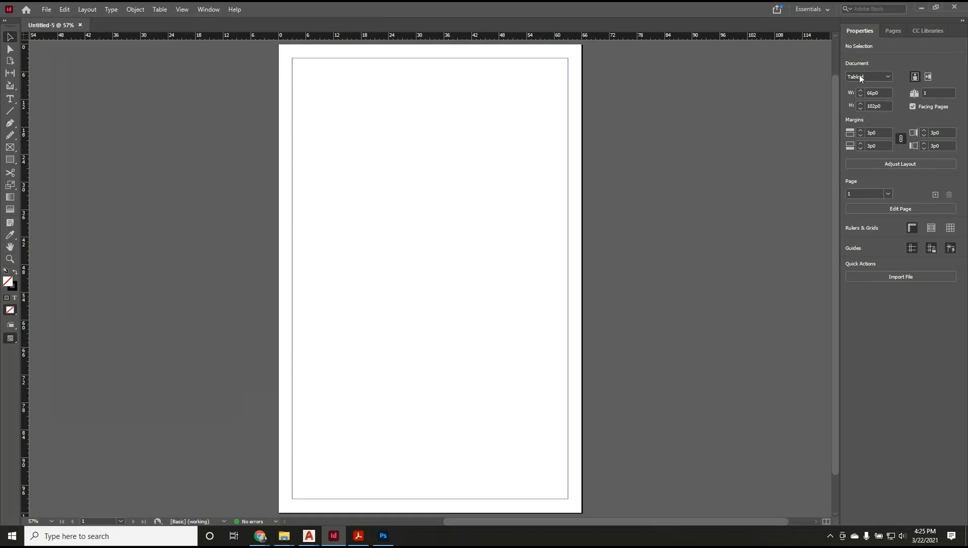
{"action": "left_click", "coordinate": [118, 10]}
{"action": "mouse_move", "coordinate": [136, 13]}
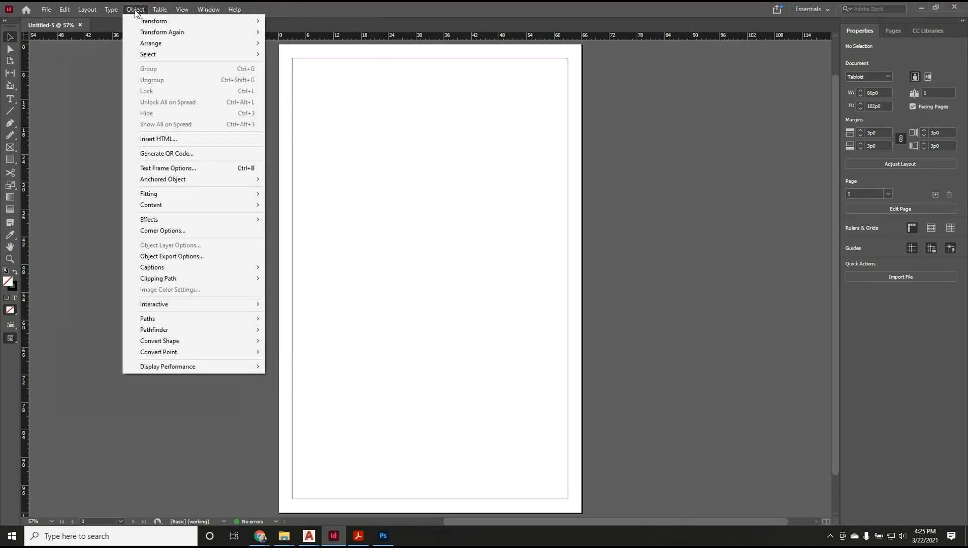
{"action": "mouse_move", "coordinate": [215, 12]}
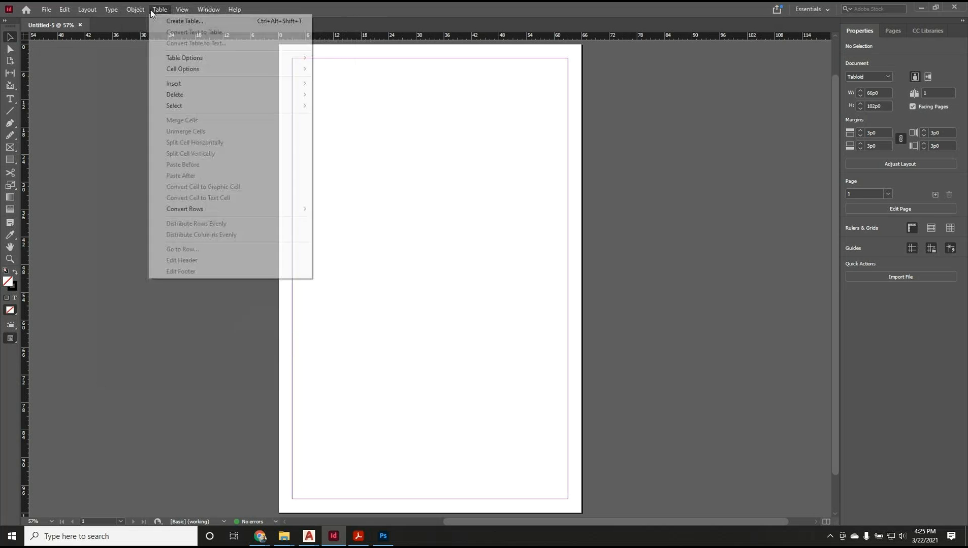
{"action": "left_click", "coordinate": [625, 85]}
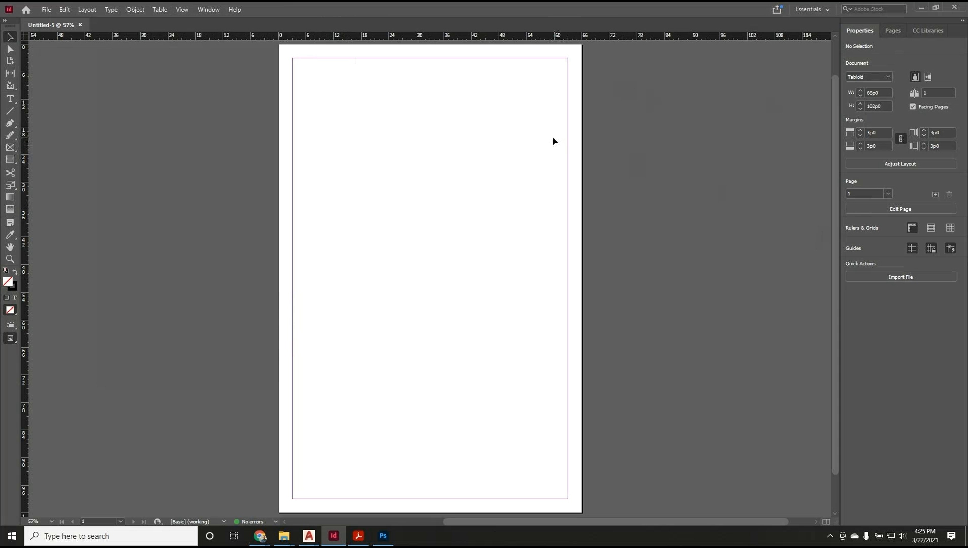
Try the landscape orientation, return the page to portrait, and set the document's page count to 2.
{"action": "left_click", "coordinate": [928, 77]}
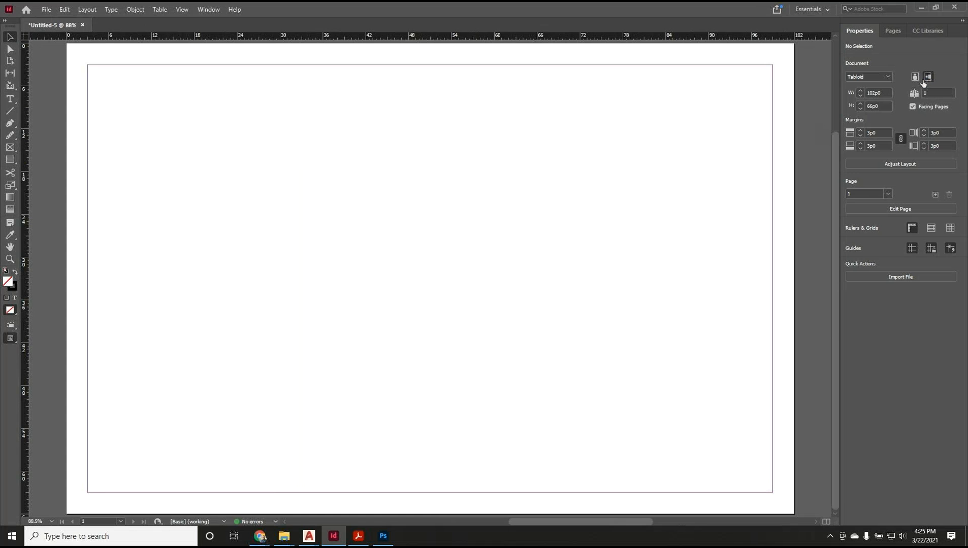
{"action": "left_click", "coordinate": [915, 77]}
{"action": "left_click", "coordinate": [938, 93]}
{"action": "type", "text": "2"}
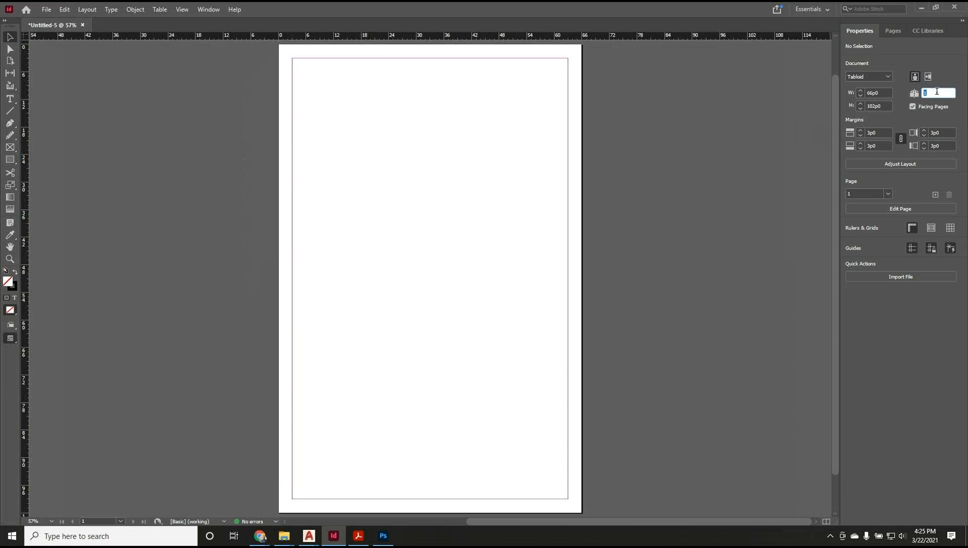
Turn off facing pages and check how the two pages are arranged.
{"action": "left_click", "coordinate": [912, 107]}
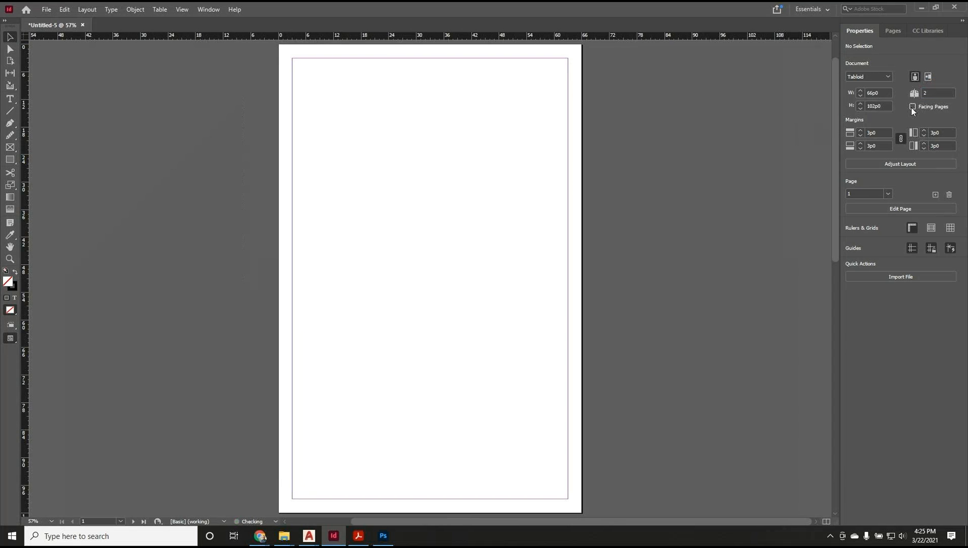
{"action": "scroll", "coordinate": [545, 187], "scroll_direction": "down", "scroll_amount": 5}
{"action": "scroll", "coordinate": [546, 188], "scroll_direction": "up", "scroll_amount": 5}
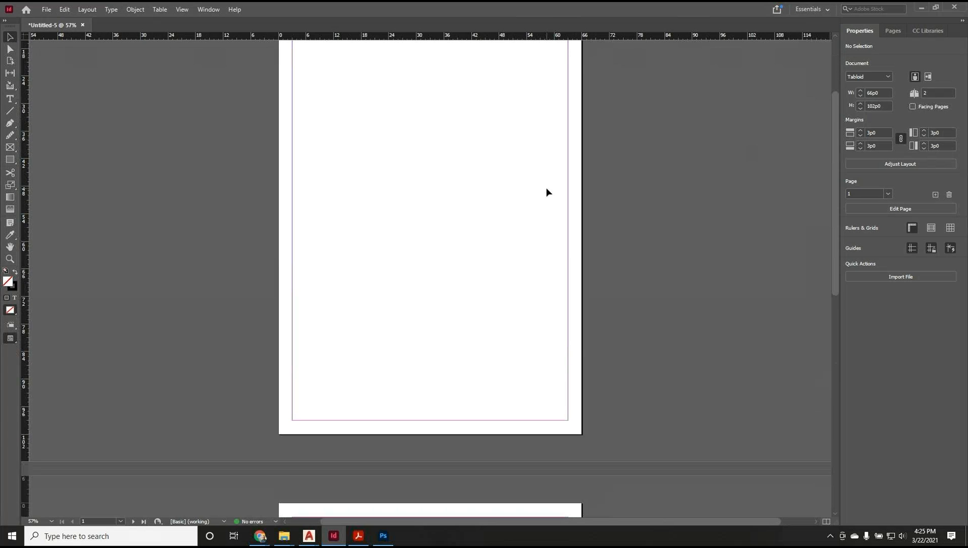
Turn facing pages back on and examine the position of the second page relative to the first.
{"action": "left_click", "coordinate": [913, 106]}
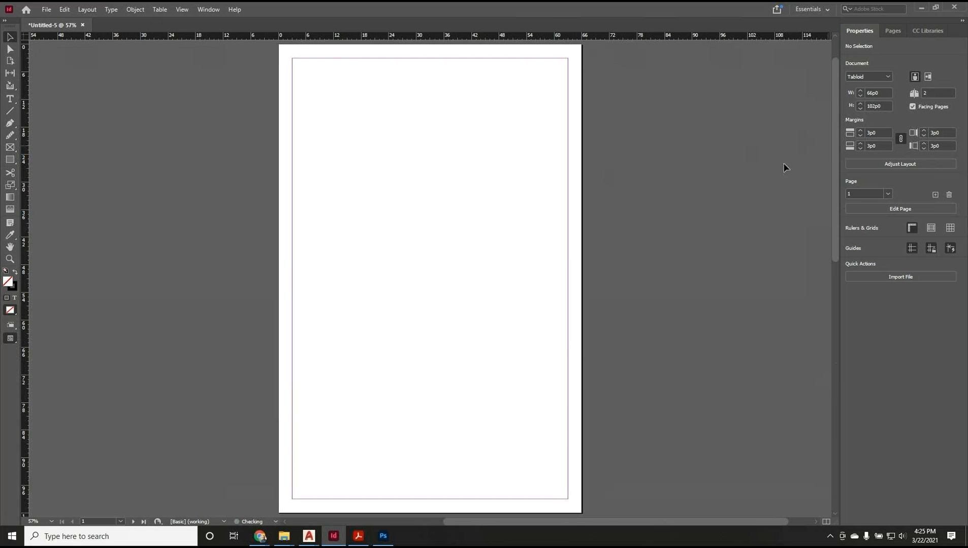
{"action": "scroll", "coordinate": [675, 188], "scroll_direction": "down", "scroll_amount": 4}
{"action": "scroll", "coordinate": [675, 186], "scroll_direction": "up", "scroll_amount": 4}
{"action": "scroll", "coordinate": [703, 186], "scroll_direction": "down", "scroll_amount": 3}
{"action": "left_click_drag", "start_coordinate": [244, 449], "coordinate": [383, 407]}
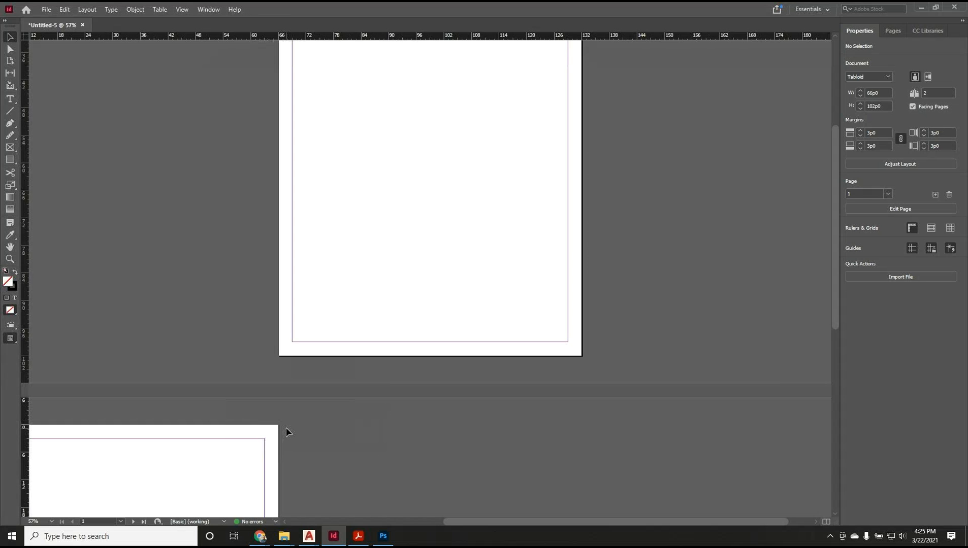
{"action": "scroll", "coordinate": [281, 435], "scroll_direction": "down", "scroll_amount": 2}
{"action": "scroll", "coordinate": [283, 401], "scroll_direction": "up", "scroll_amount": 4}
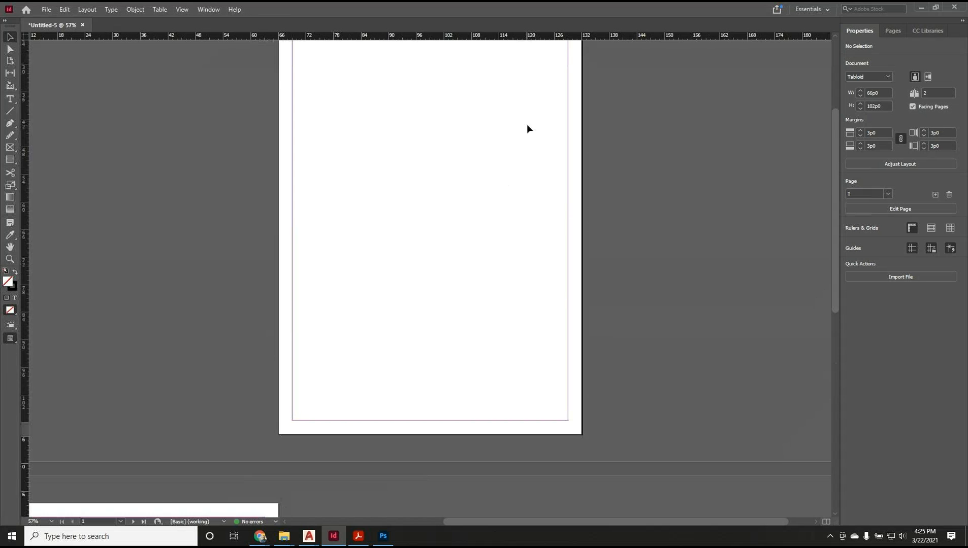
{"action": "scroll", "coordinate": [531, 133], "scroll_direction": "up", "scroll_amount": 2}
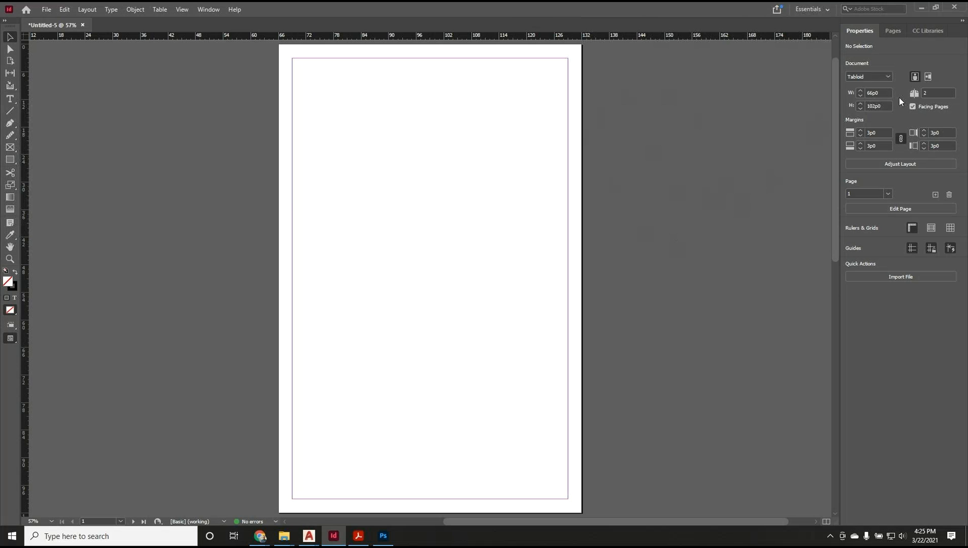
Turn off facing pages and change the Tabloid document's orientation to landscape.
{"action": "left_click", "coordinate": [912, 107]}
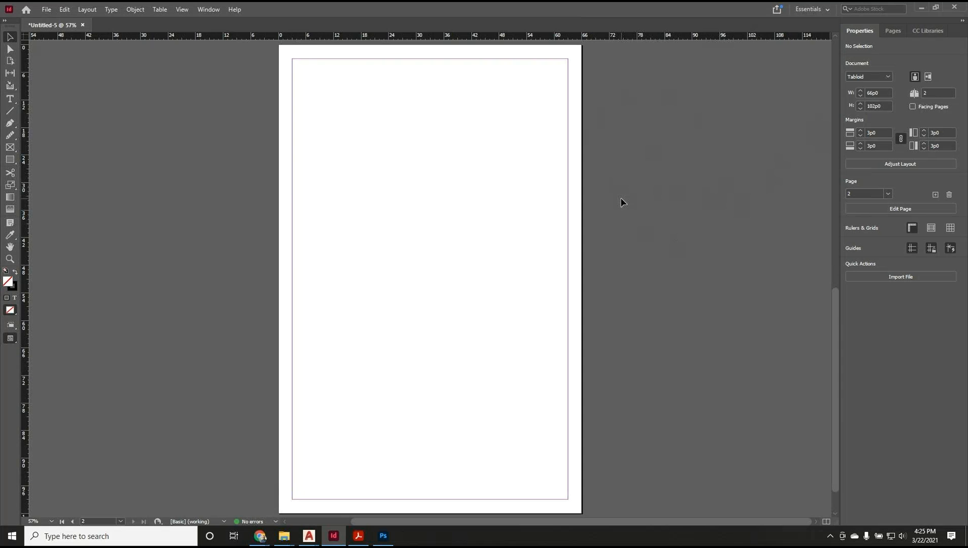
{"action": "left_click", "coordinate": [928, 77]}
{"action": "key", "text": "ctrl+0"}
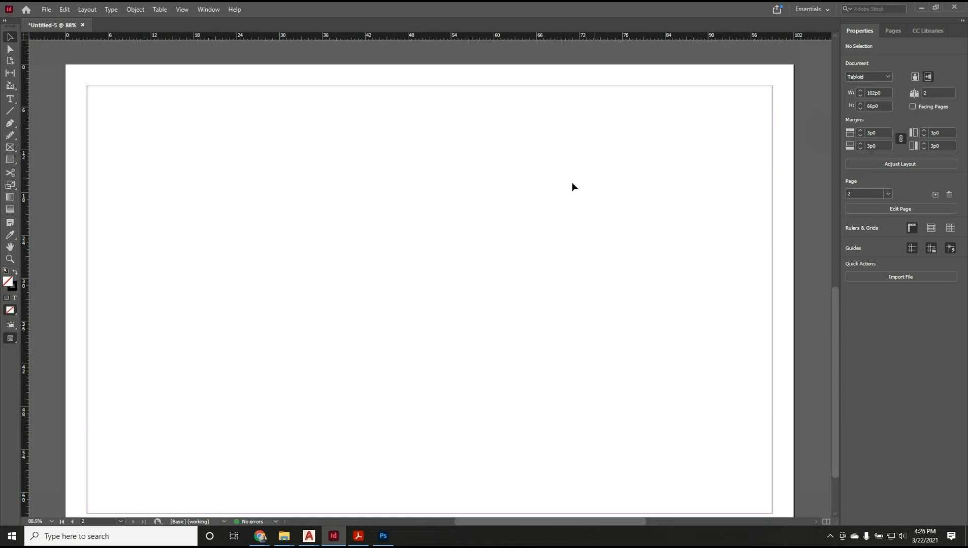
{"action": "scroll", "coordinate": [510, 183], "scroll_direction": "down", "scroll_amount": 1}
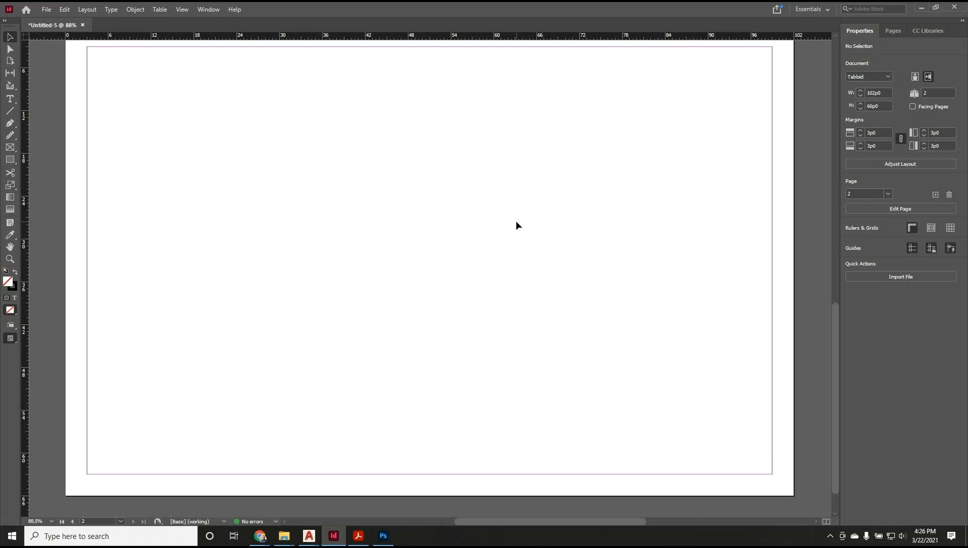
{"action": "scroll", "coordinate": [516, 222], "scroll_direction": "up", "scroll_amount": 1}
{"action": "scroll", "coordinate": [516, 222], "scroll_direction": "down", "scroll_amount": 1}
{"action": "scroll", "coordinate": [516, 222], "scroll_direction": "up", "scroll_amount": 1}
{"action": "scroll", "coordinate": [516, 226], "scroll_direction": "down", "scroll_amount": 1}
{"action": "scroll", "coordinate": [516, 226], "scroll_direction": "up", "scroll_amount": 1}
{"action": "scroll", "coordinate": [836, 308], "scroll_direction": "down", "scroll_amount": 1}
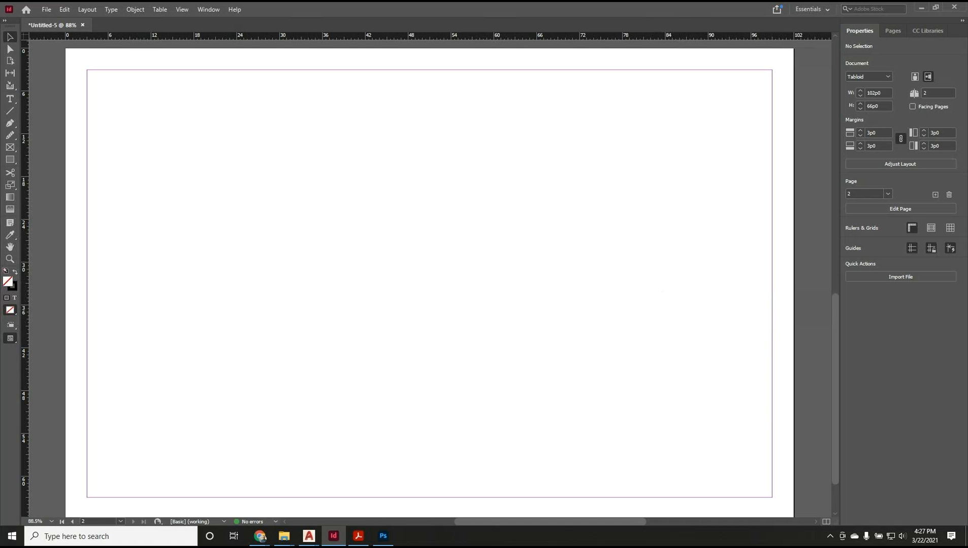
Switch to Adobe Acrobat.
{"action": "key", "text": "alt+Tab"}
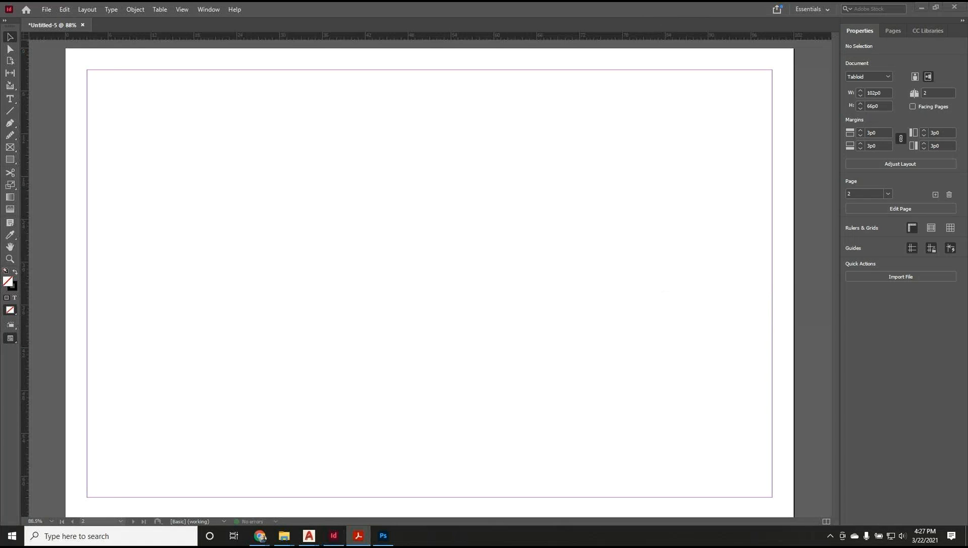